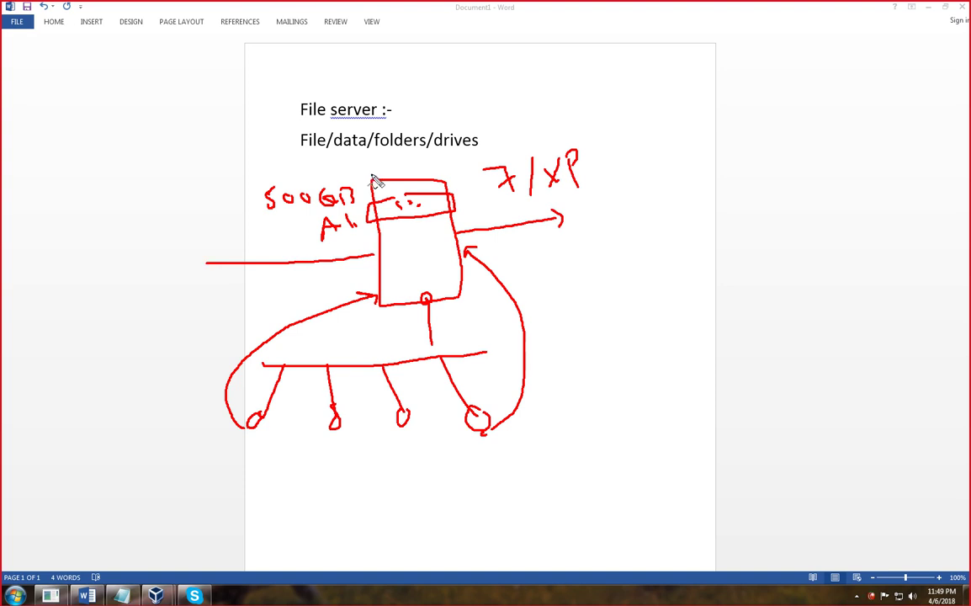
- Add red pen marks by the server box and third client, and underline the first two clients
left_click_drag(391, 167, 406, 160)
left_click_drag(404, 425, 413, 436)
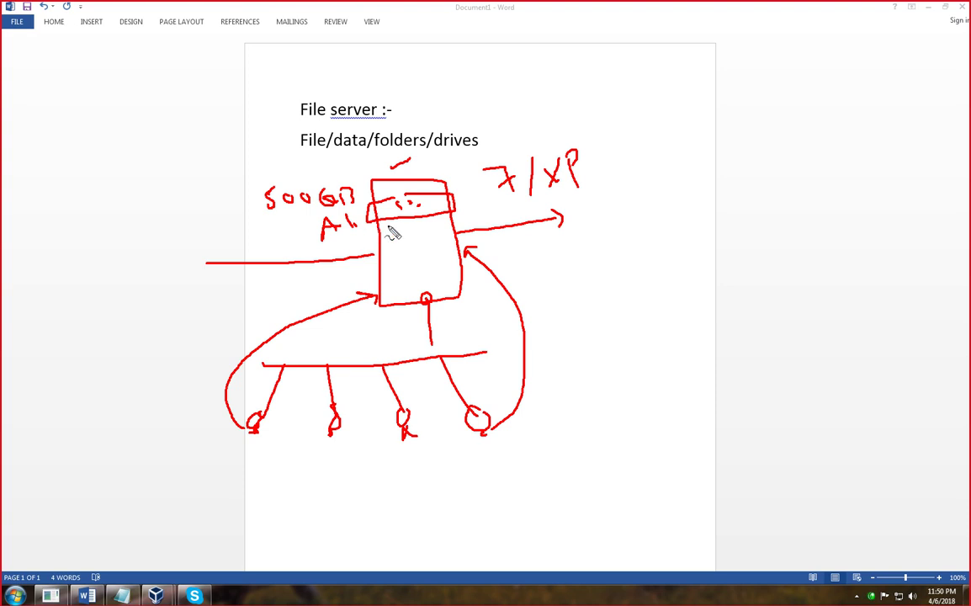
left_click_drag(454, 200, 496, 173)
left_click_drag(246, 455, 267, 450)
left_click_drag(327, 453, 341, 451)
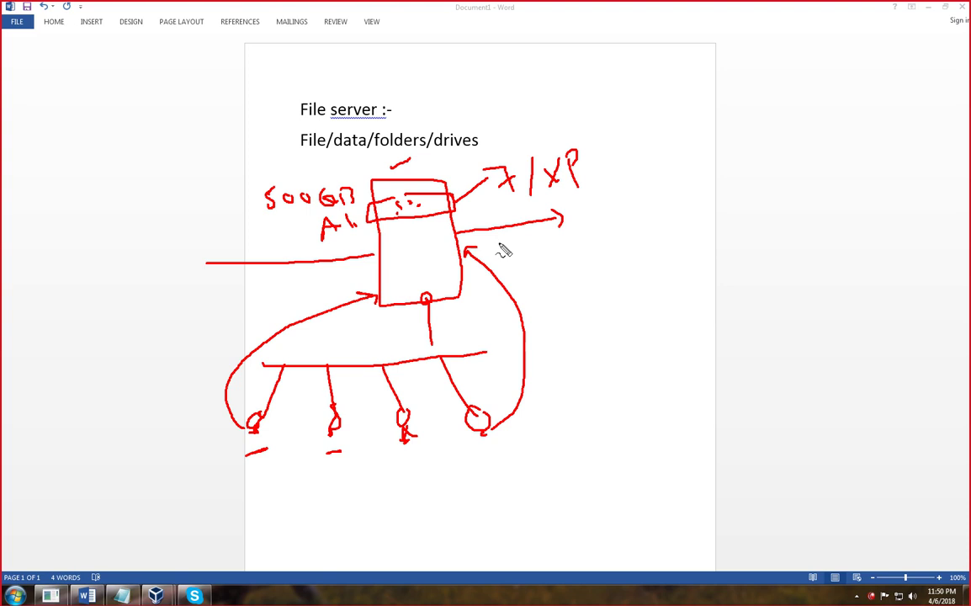
- Draw a long right-side line, underline 'File', add a bold tick by 7/XP, then clear all ink
mouse_move(624, 42)
left_mouse_down()
mouse_move(641, 184)
mouse_move(708, 430)
left_mouse_up()
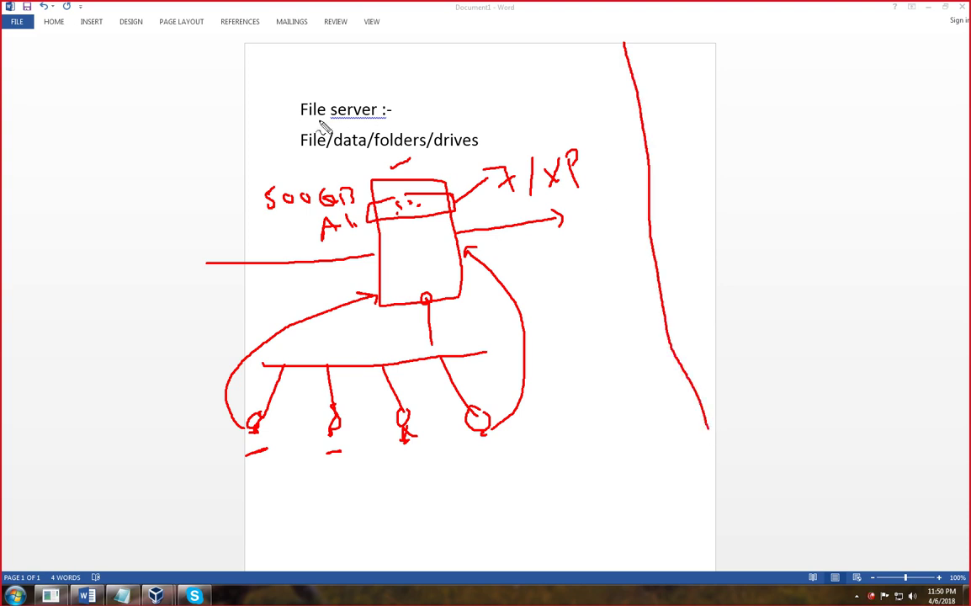
left_click_drag(315, 121, 330, 121)
left_click_drag(475, 156, 546, 140)
left_click_drag(481, 168, 552, 140)
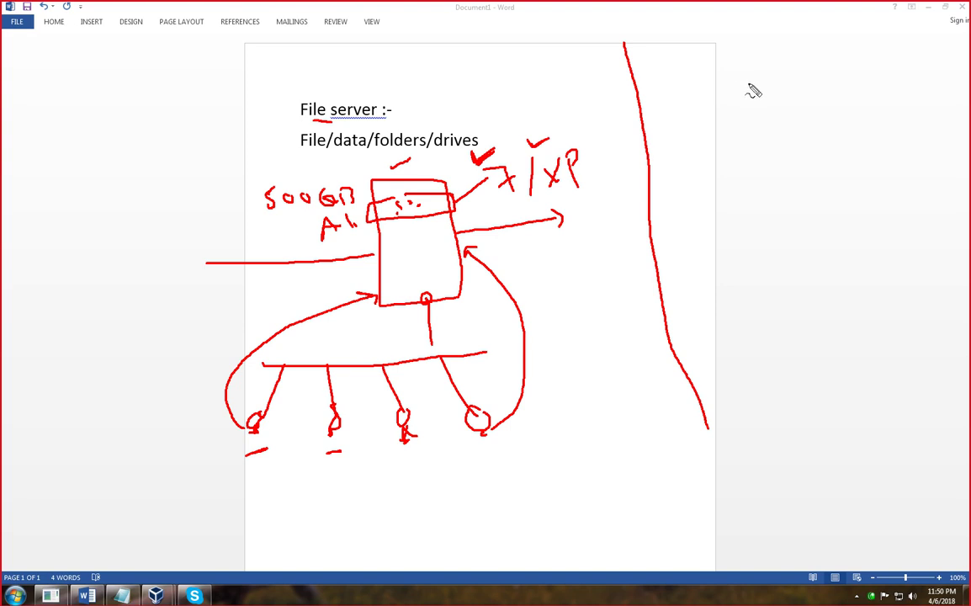
key("Escape")
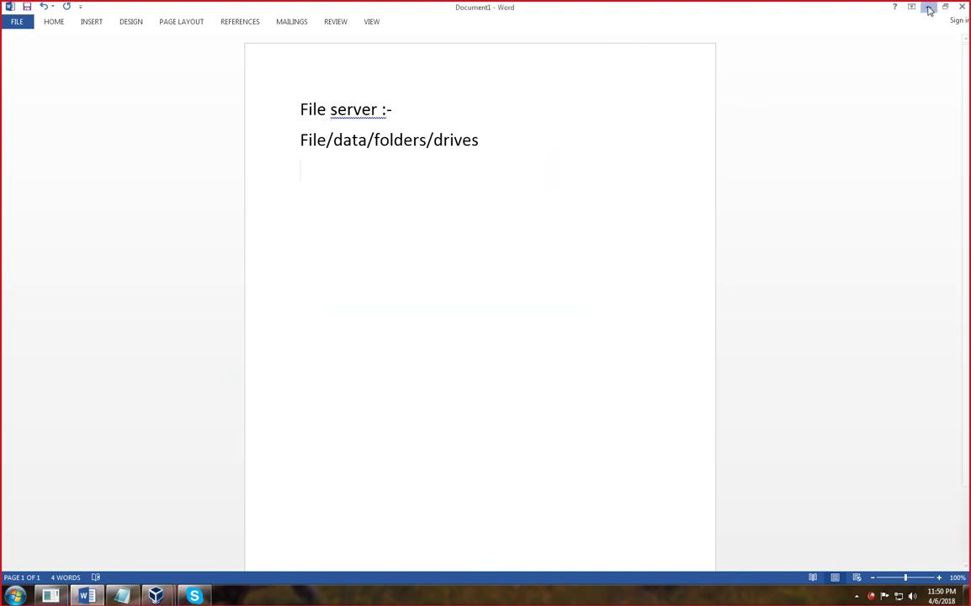
- Minimize Word, bring the Windows 7 VM forward and glance at Computer's drives
left_click(927, 7)
mouse_move(155, 595)
left_click(206, 500)
left_click(339, 347)
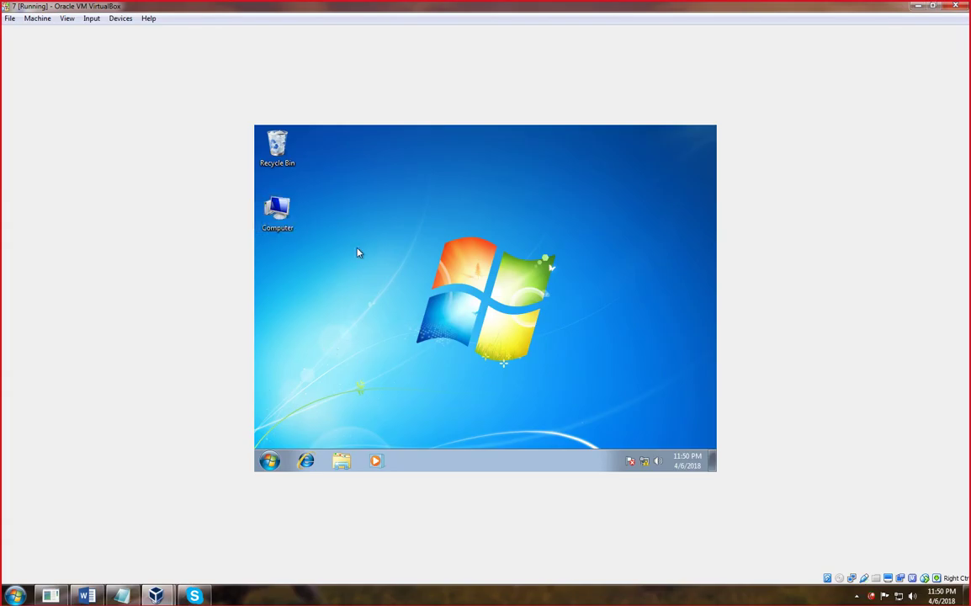
double_click(277, 212)
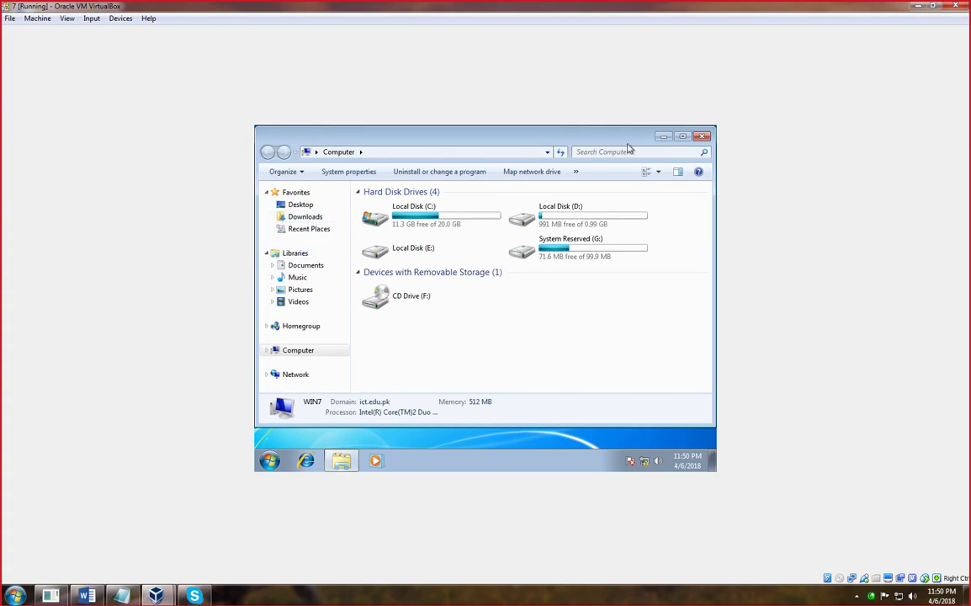
left_click(702, 136)
- Open Computer Management from Computer and show the Shares list under Shared Folders
right_click(284, 217)
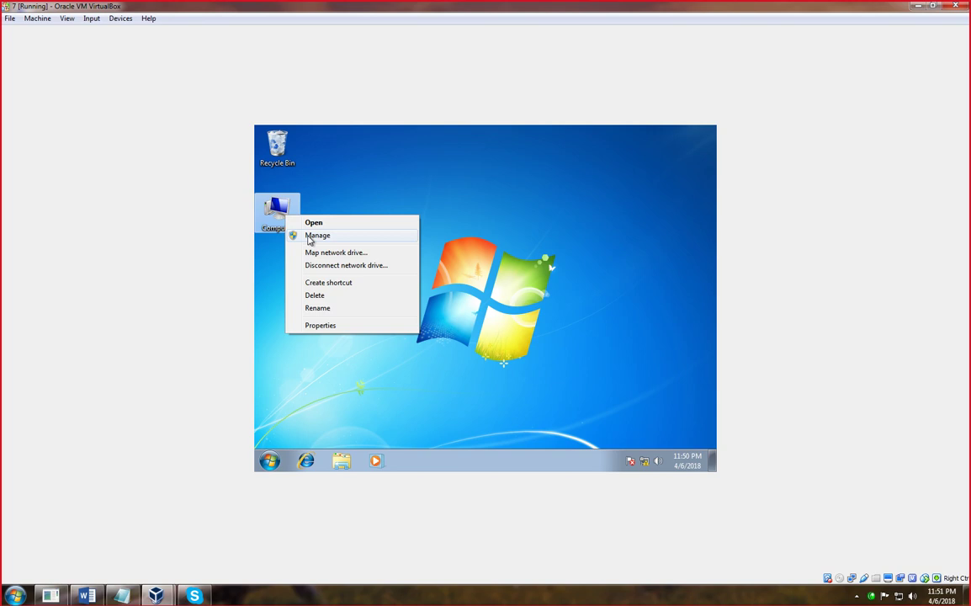
left_click(309, 237)
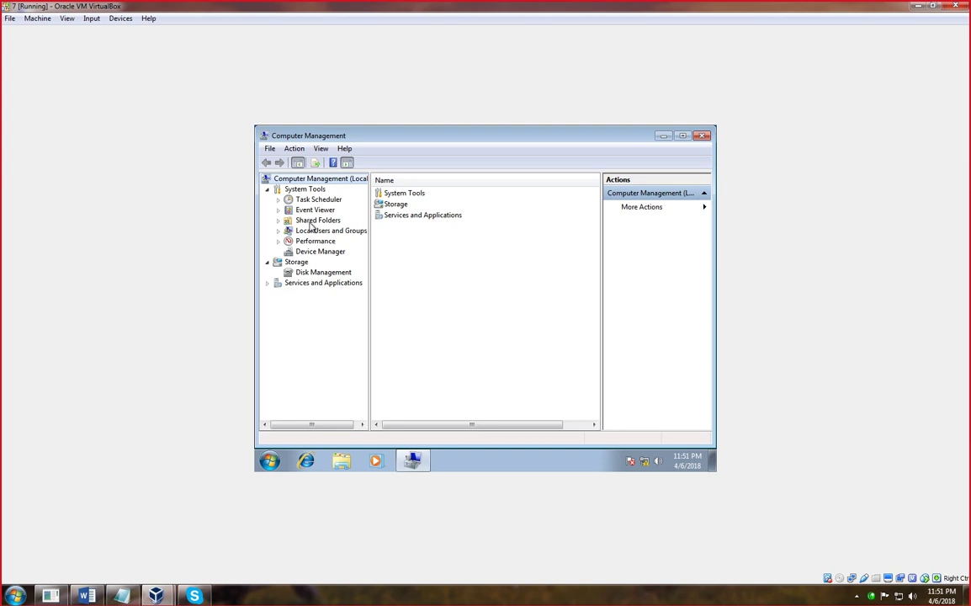
double_click(306, 221)
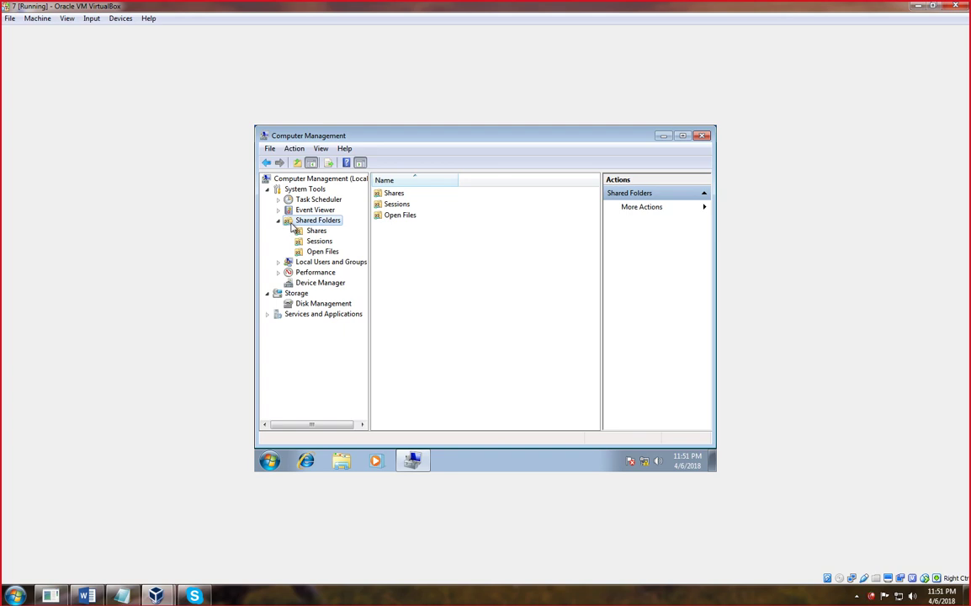
double_click(393, 195)
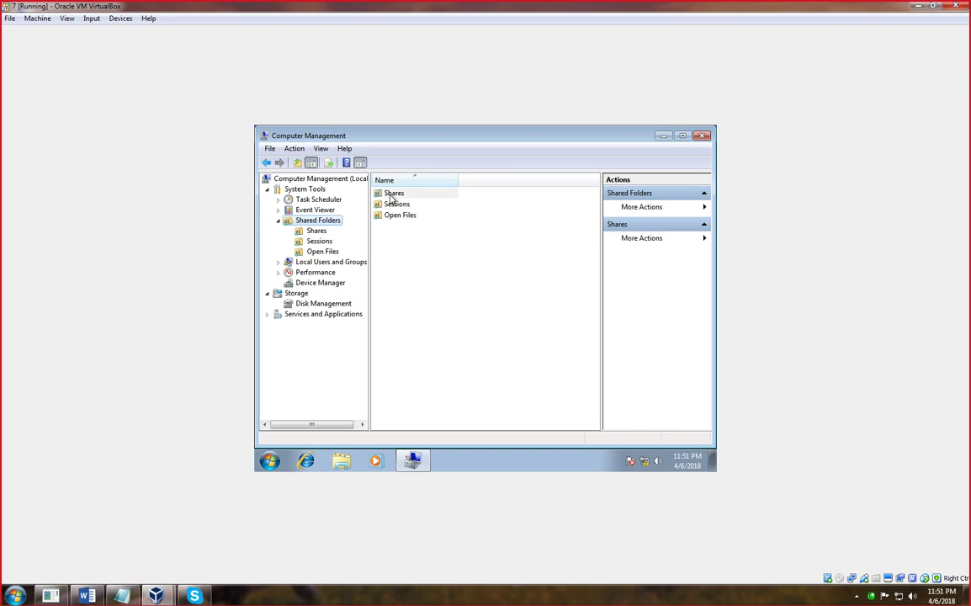
- Start a new share and pick the entire D:\ drive as its folder after E: proves inaccessible
right_click(400, 296)
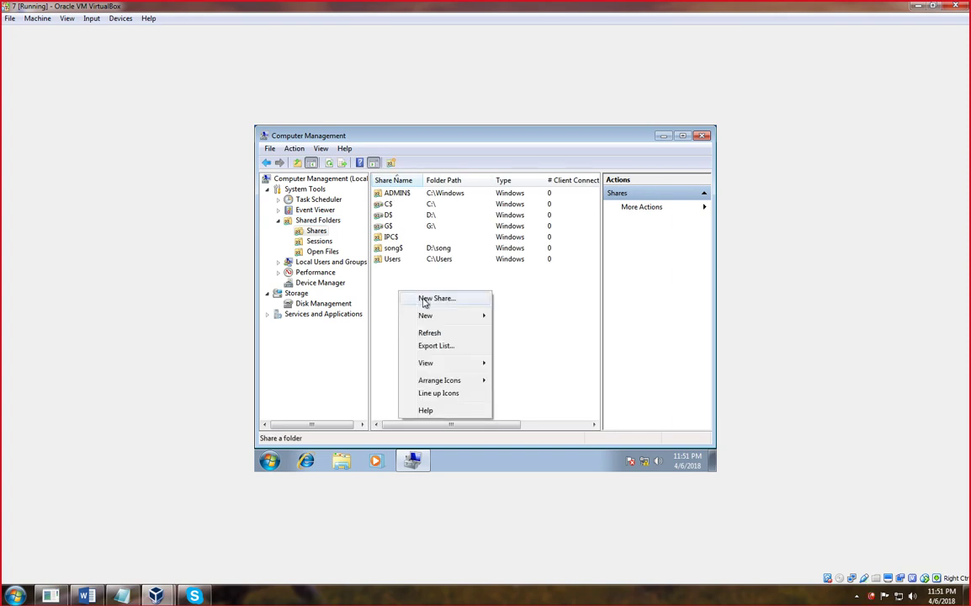
left_click(426, 299)
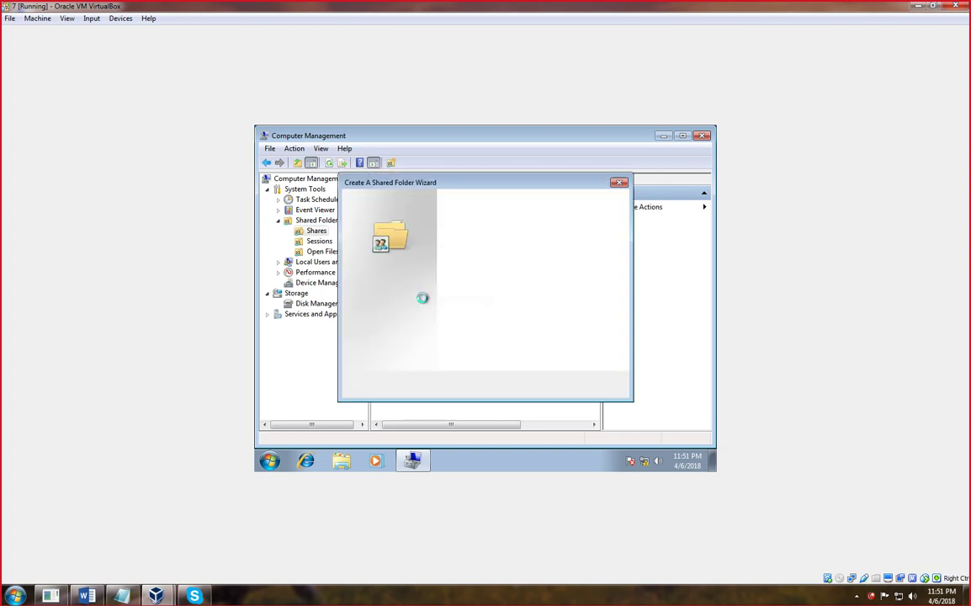
left_click(552, 386)
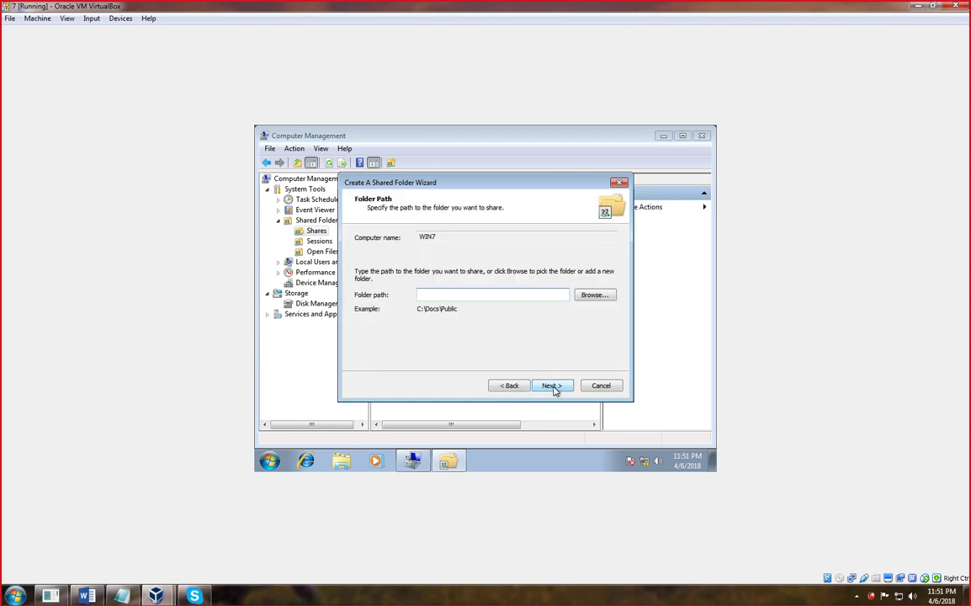
left_click(584, 296)
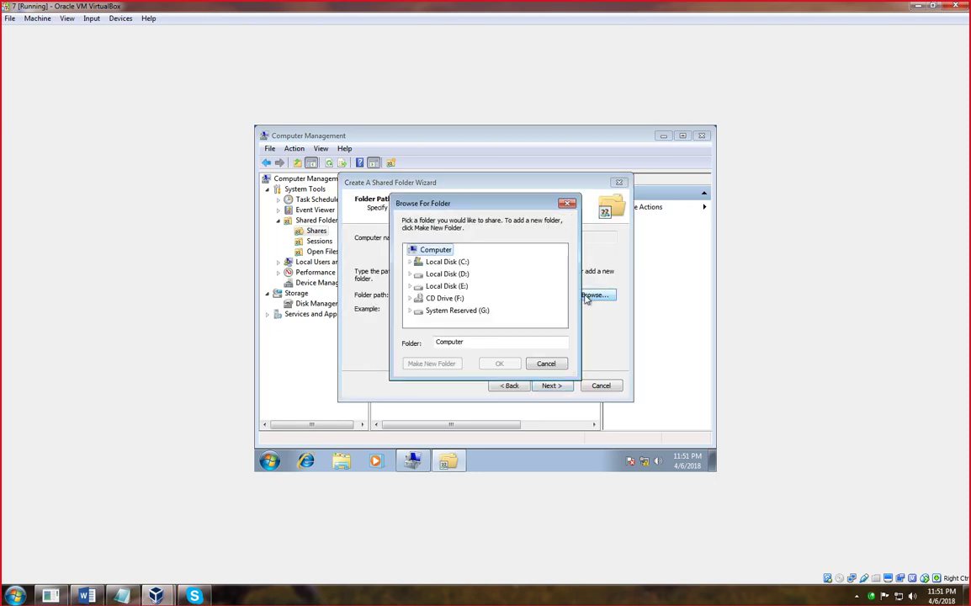
left_click(429, 286)
left_click(557, 303)
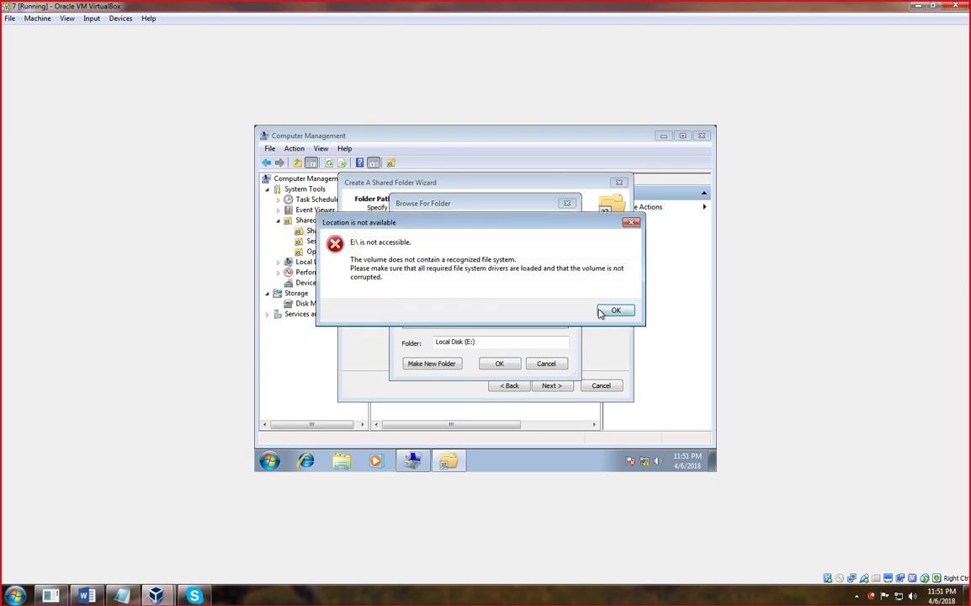
left_click(615, 310)
left_click(447, 275)
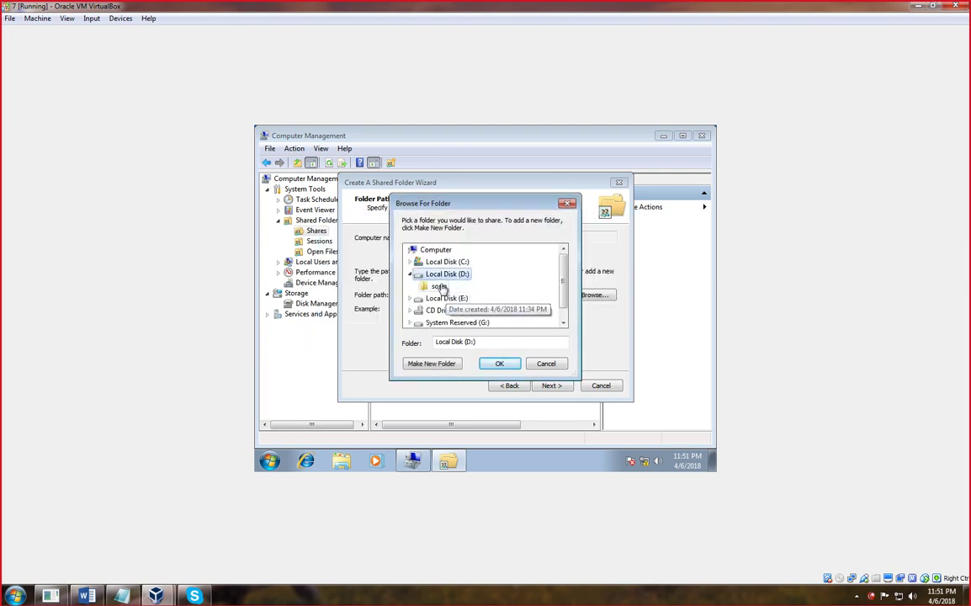
left_click(498, 365)
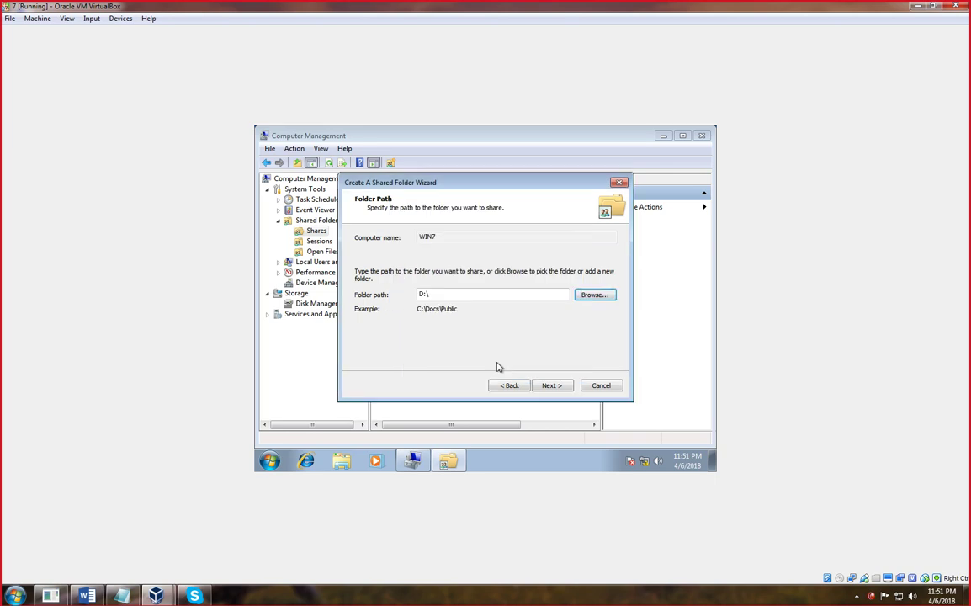
left_click(553, 386)
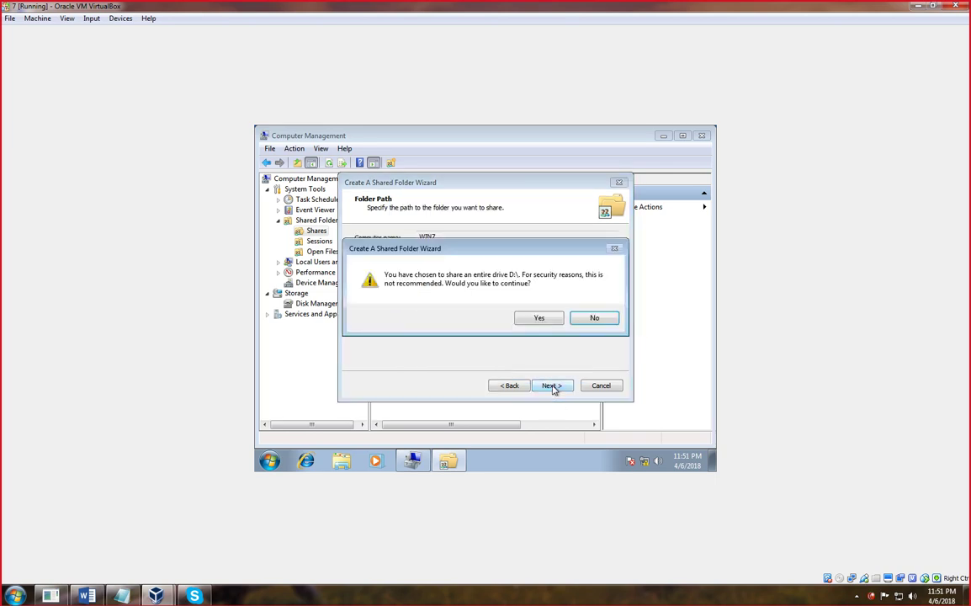
left_click(536, 321)
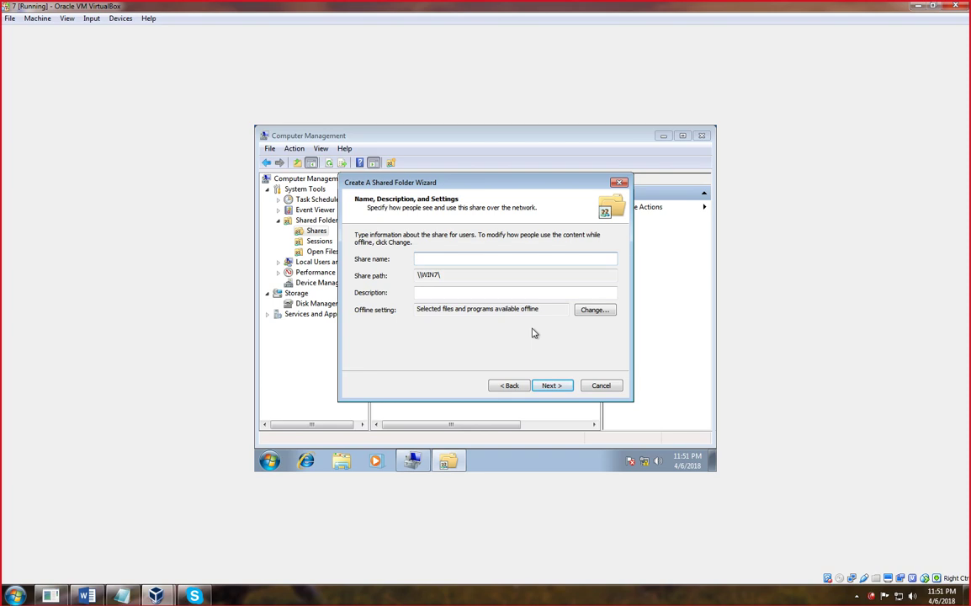
- Name the share 'fileserver', give Everyone Full Control, finish, and close Computer Management
type("fileserver")
left_click(565, 387)
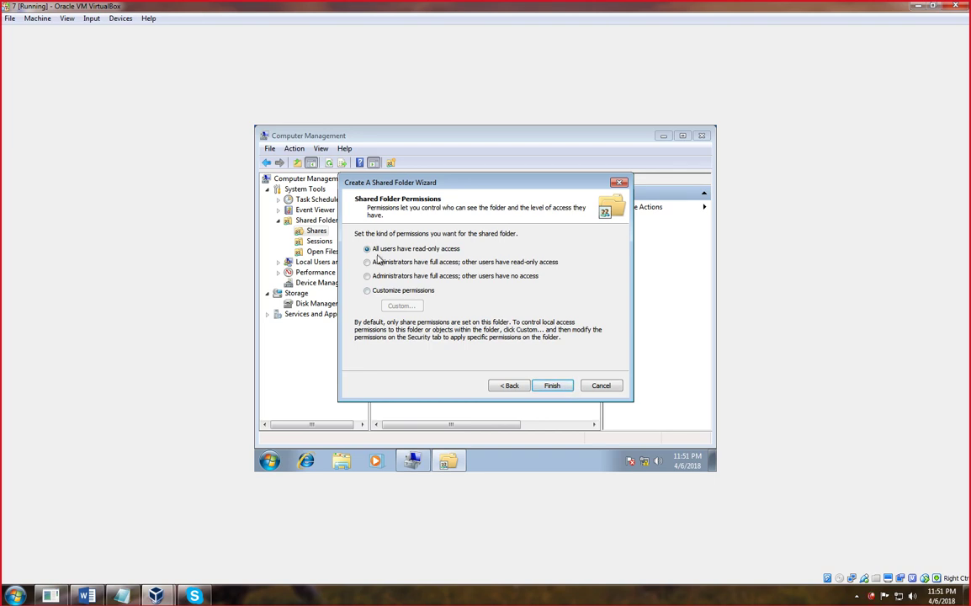
left_click(368, 263)
left_click(367, 290)
left_click(400, 306)
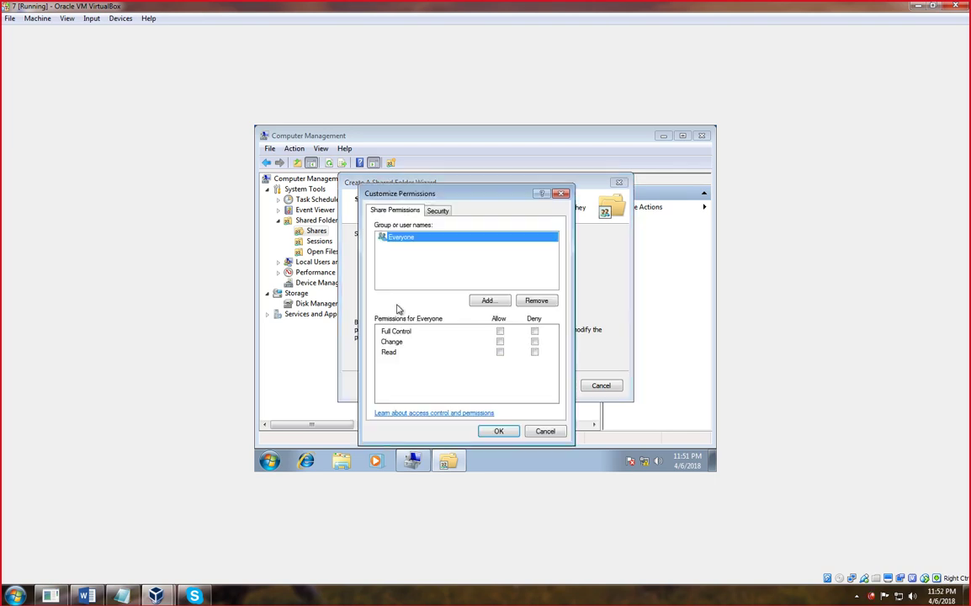
left_click(499, 333)
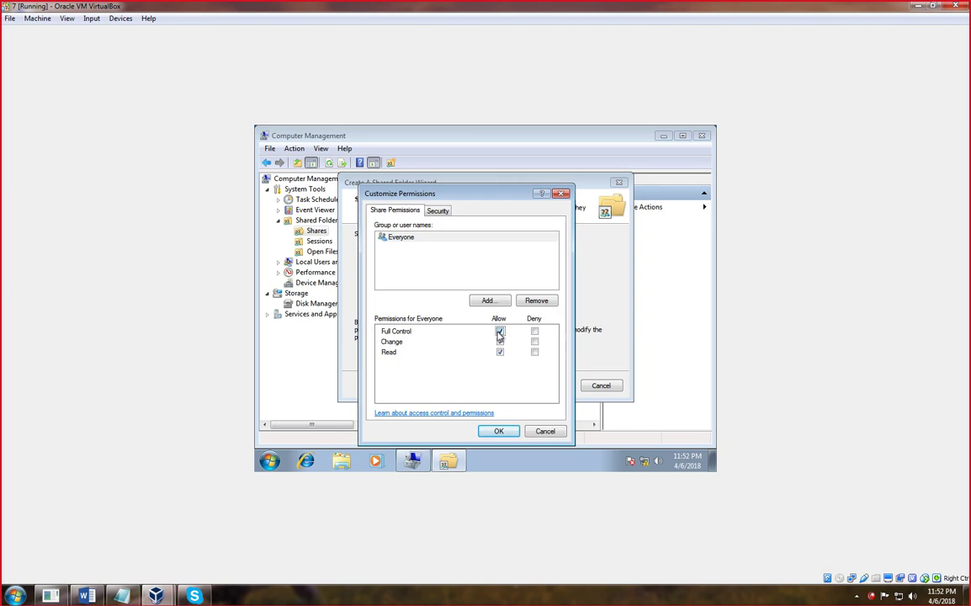
left_click(498, 431)
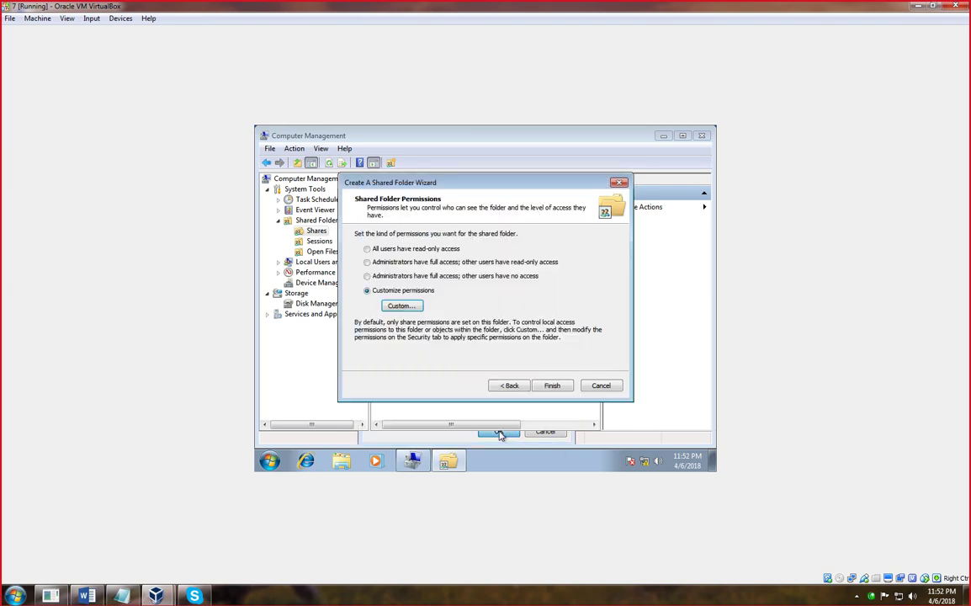
left_click(553, 387)
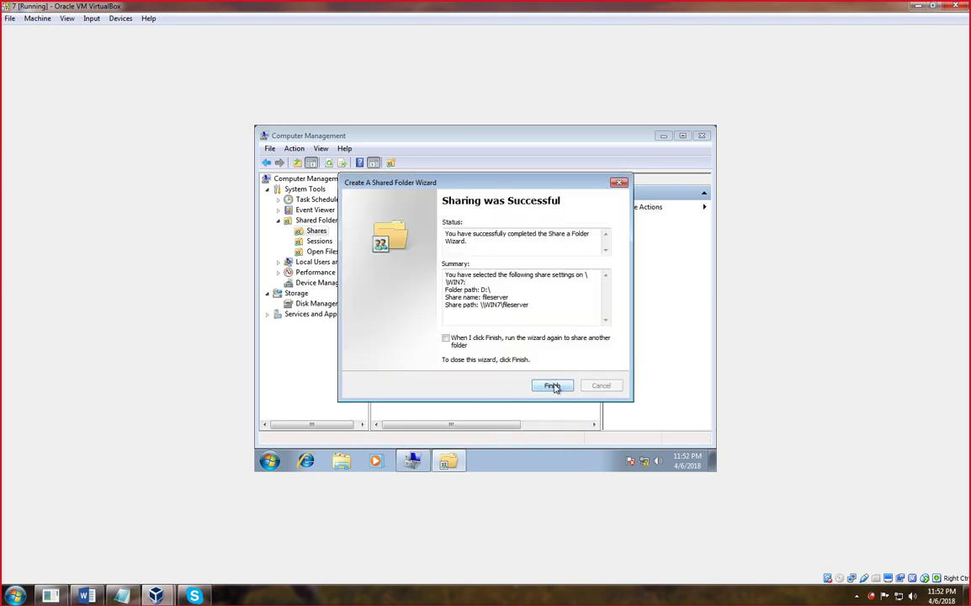
left_click(553, 387)
left_click(702, 135)
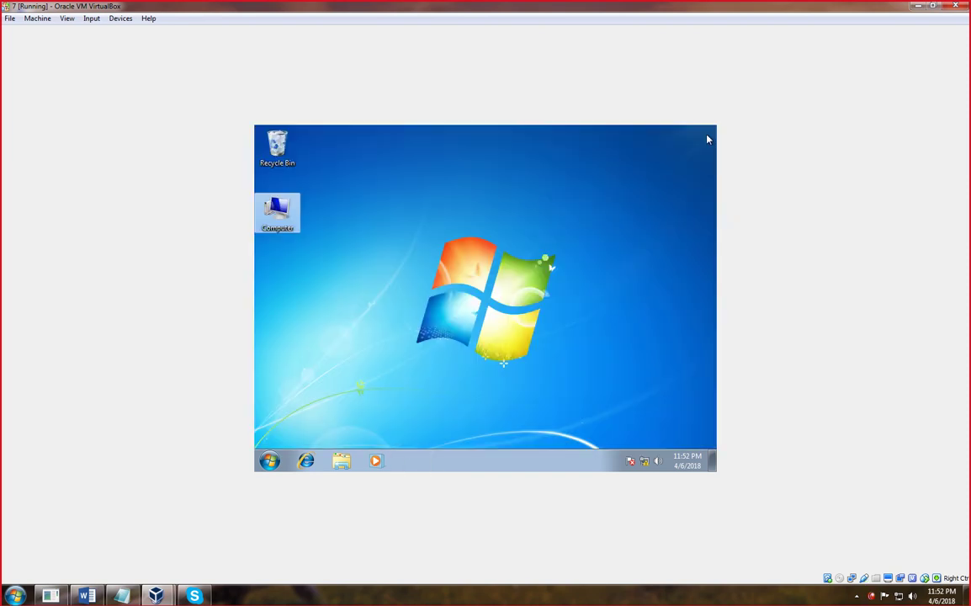
- Log the domain administrator off the Windows 7 client
key("super+r")
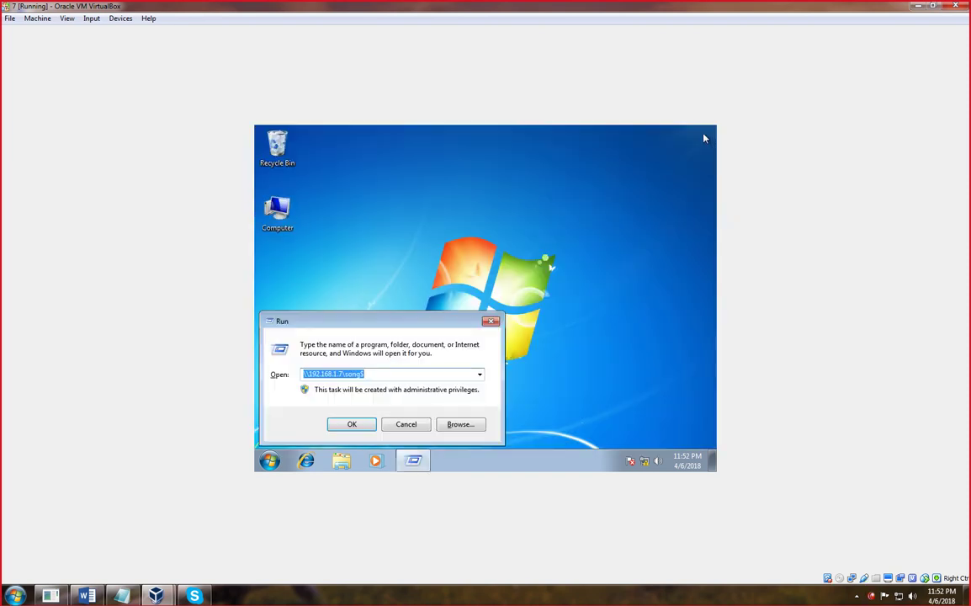
left_click(492, 321)
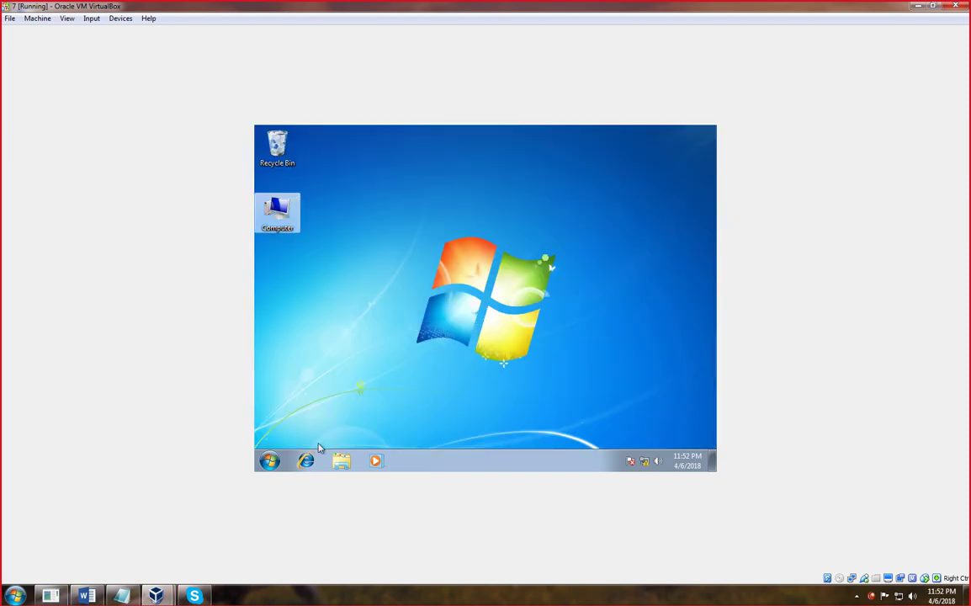
left_click(271, 461)
mouse_move(456, 431)
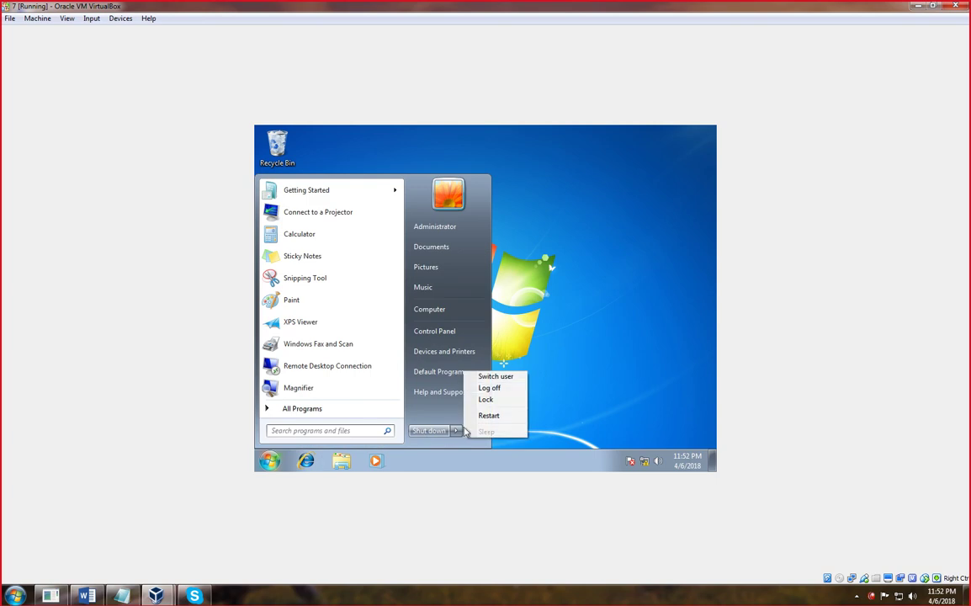
left_click(489, 387)
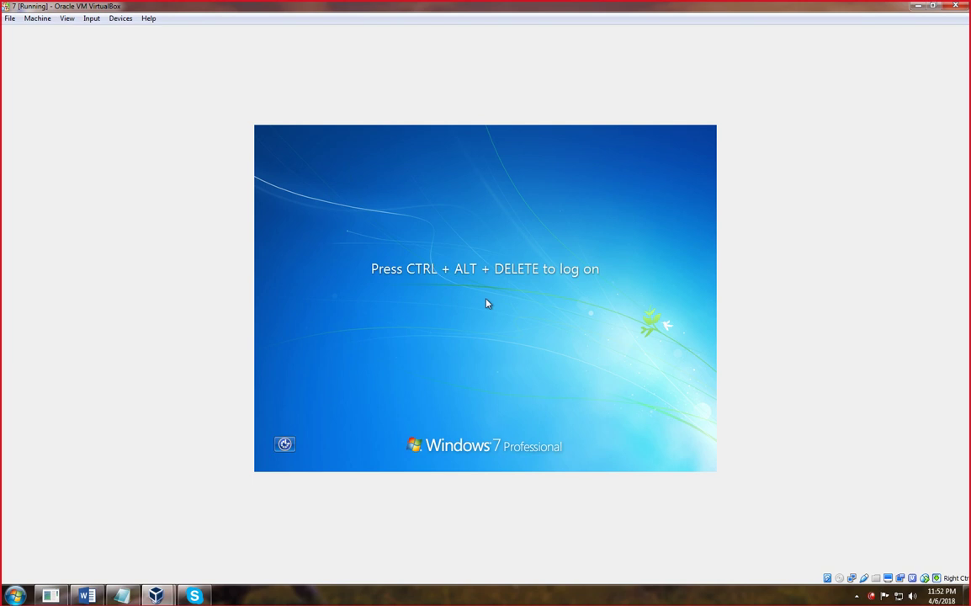
- Sign in as a local win7 user via Other User, dismissing the logon-server error
key("ctrl+alt+Delete")
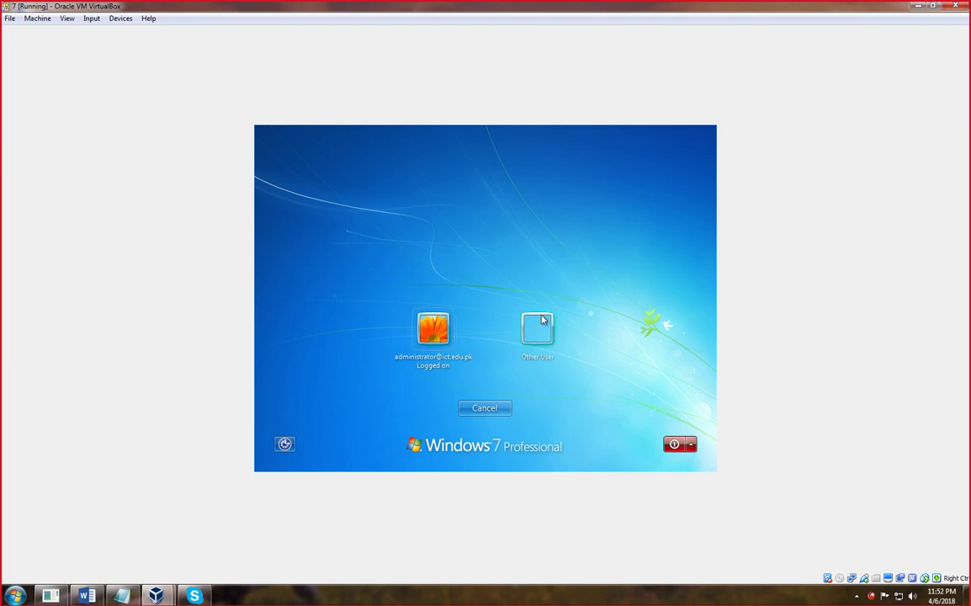
left_click(538, 328)
type("win7/baba")
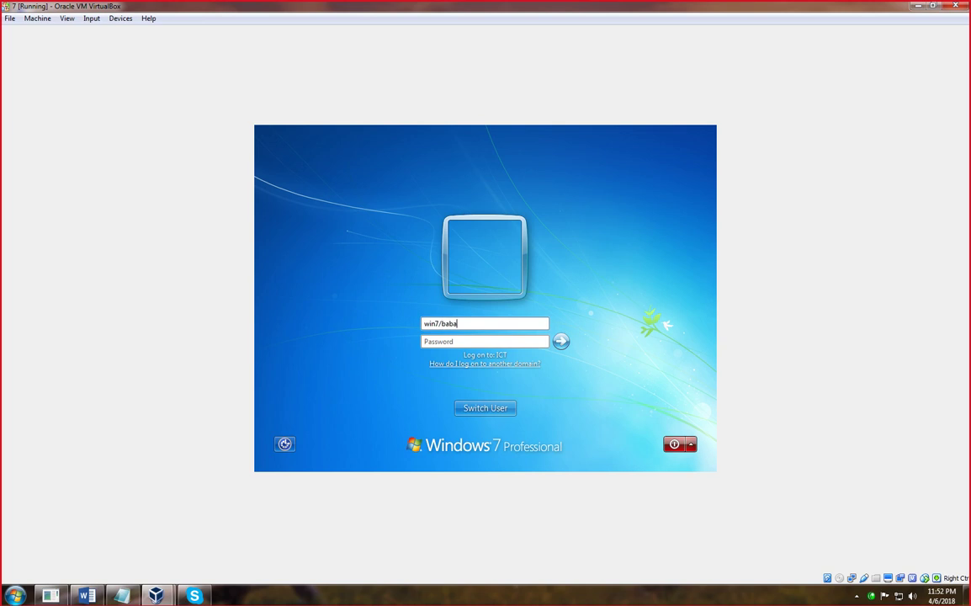
key("Return")
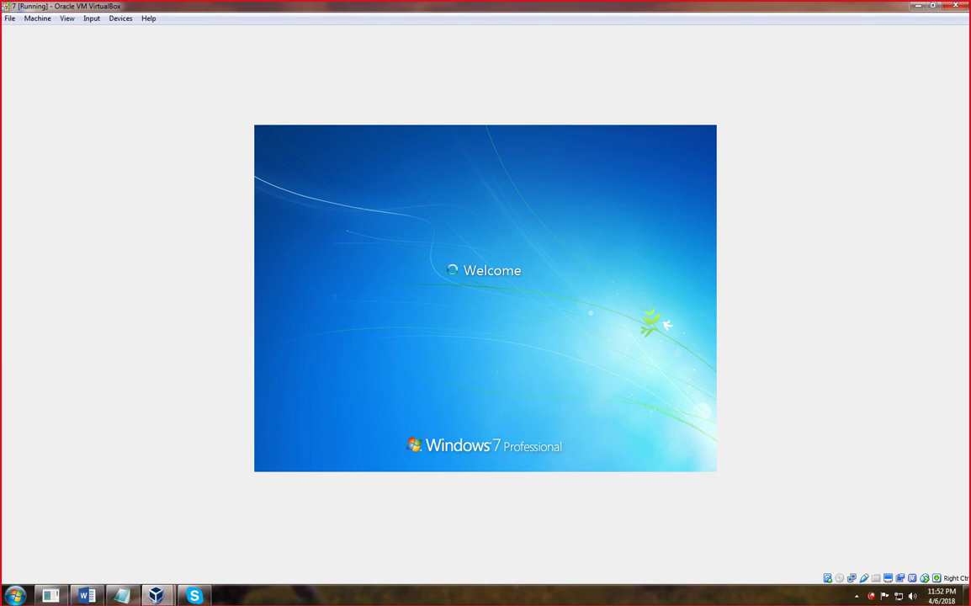
left_click(485, 408)
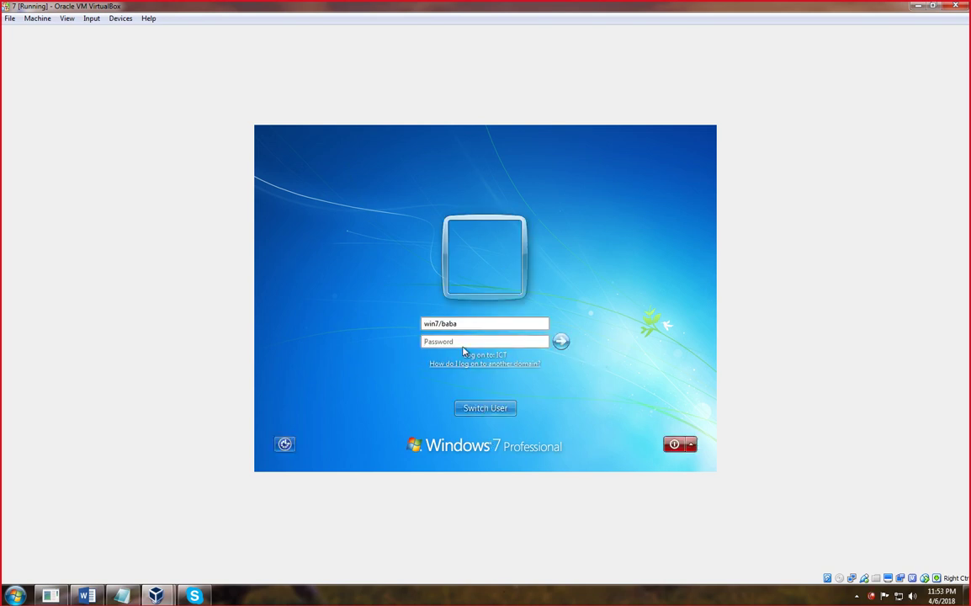
left_click(457, 337)
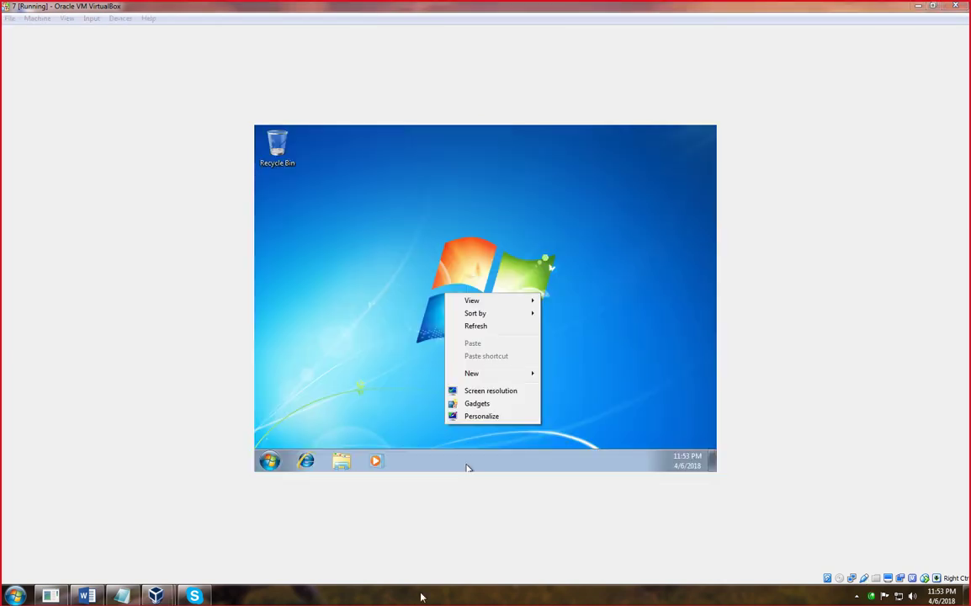
- Tick Computer in Personalize's Desktop Icon Settings and apply it
left_click(345, 379)
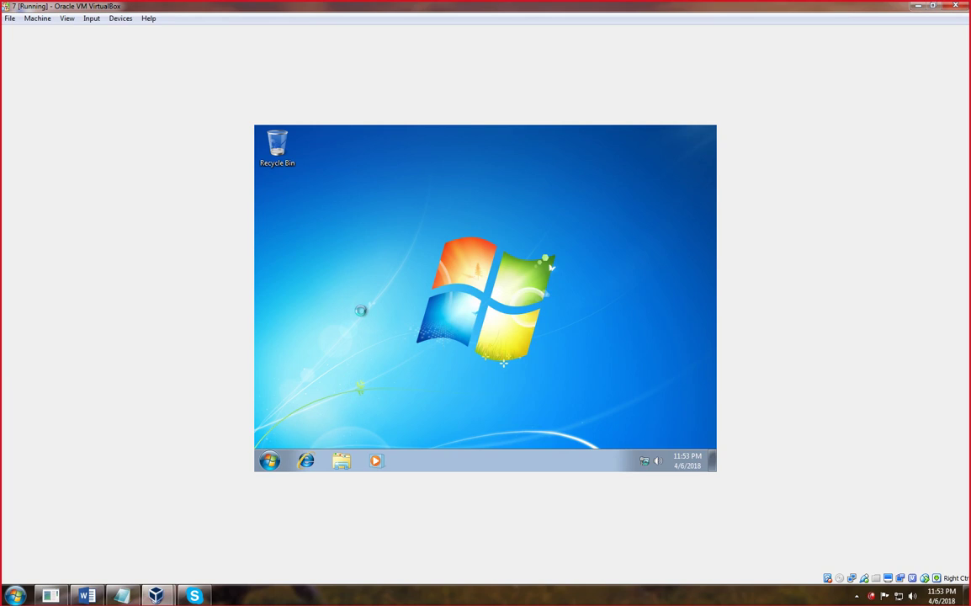
right_click(333, 286)
left_click(388, 412)
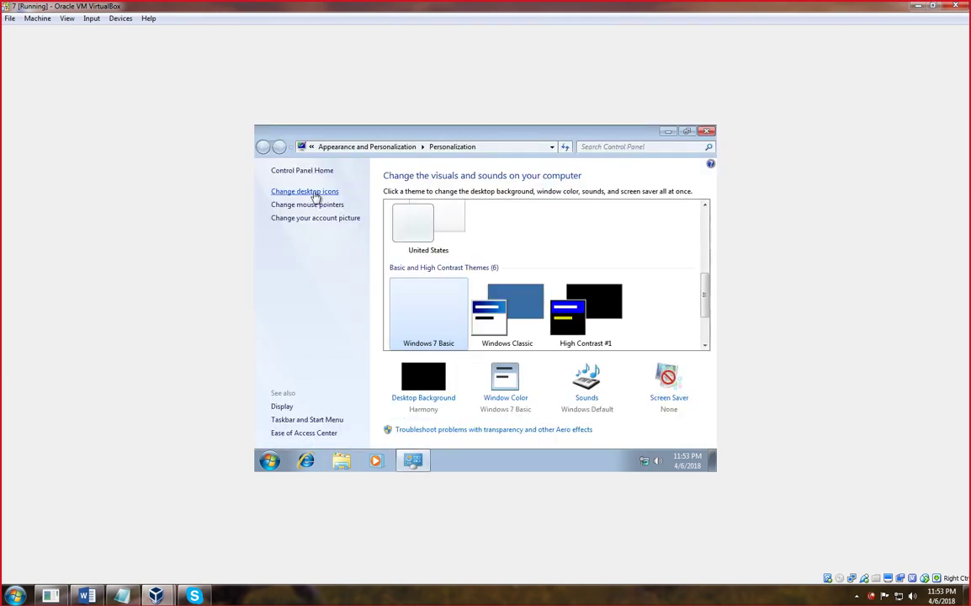
left_click(314, 192)
left_click(295, 194)
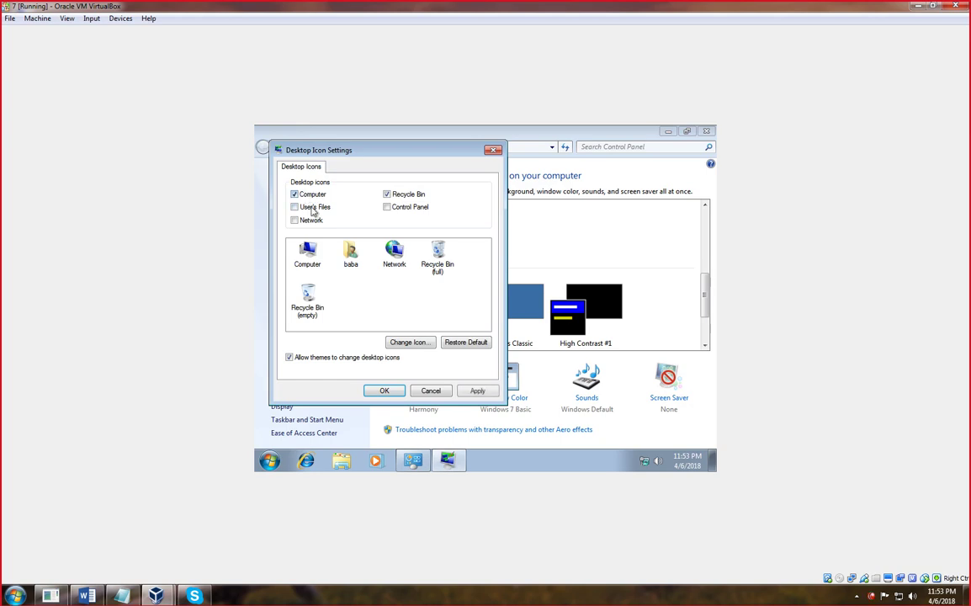
left_click(475, 389)
left_click(378, 391)
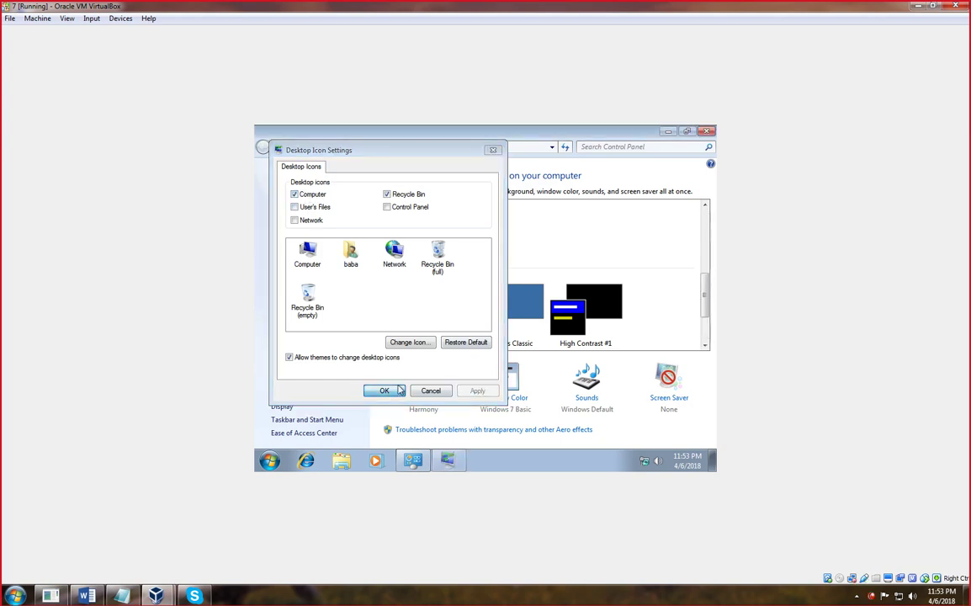
- Create a 'baba profile' folder on Local Disk (D:) and open it
left_click(707, 131)
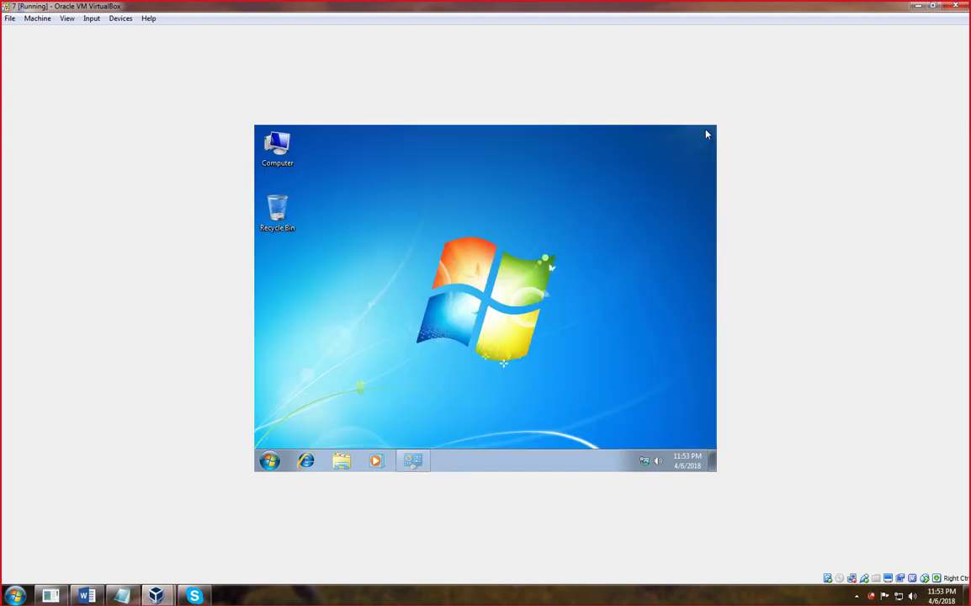
double_click(287, 158)
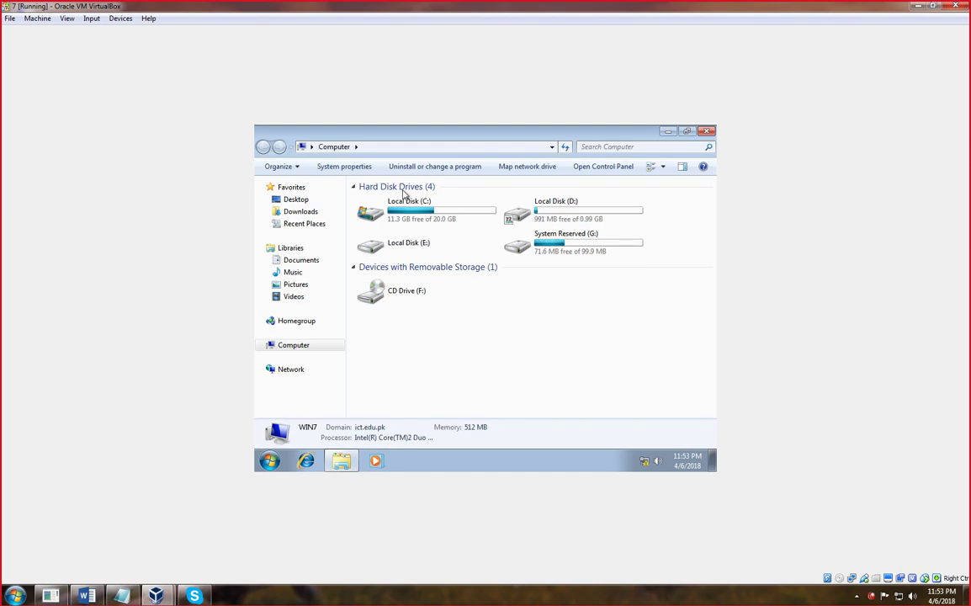
double_click(581, 217)
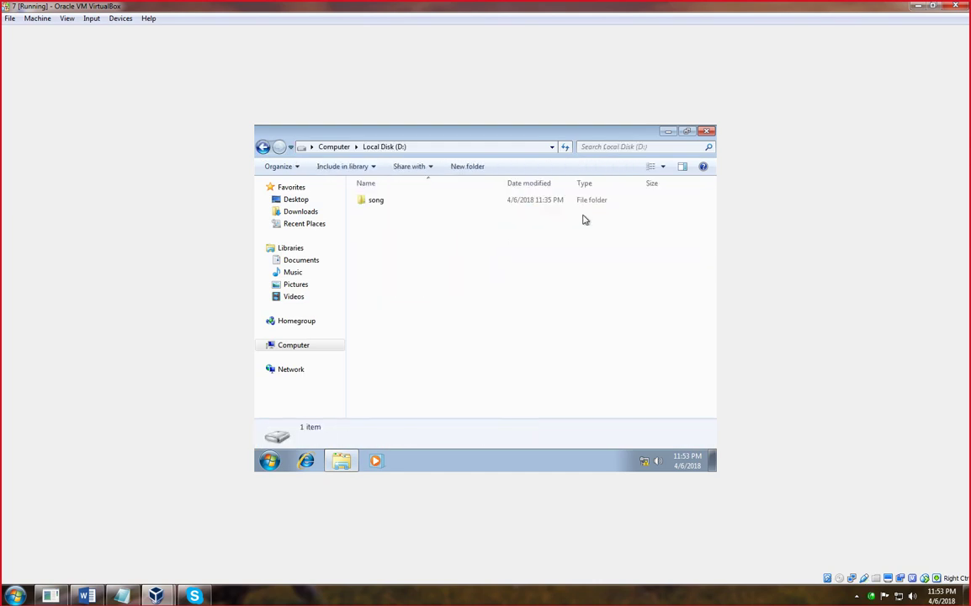
right_click(489, 258)
mouse_move(522, 383)
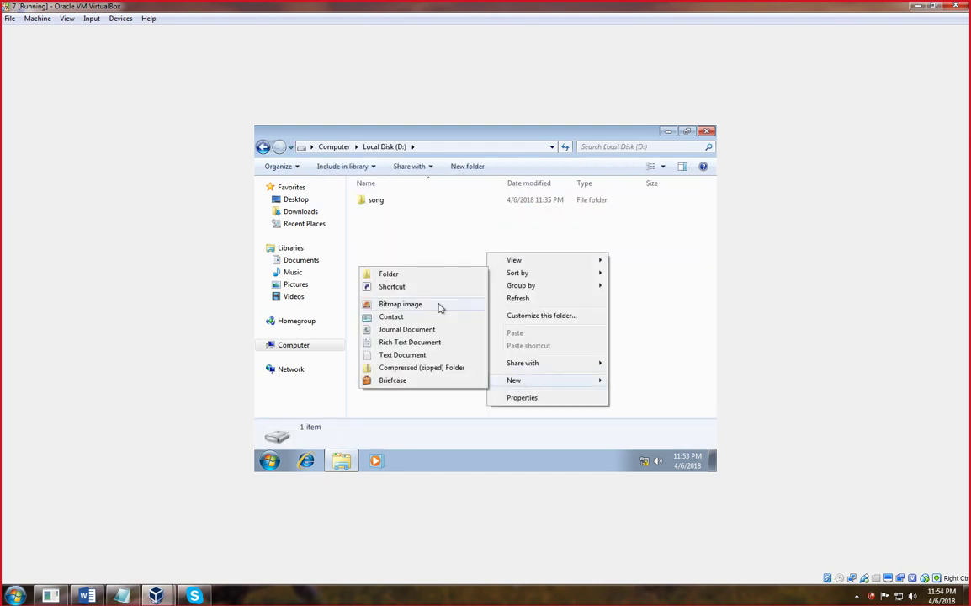
left_click(405, 278)
type("ba")
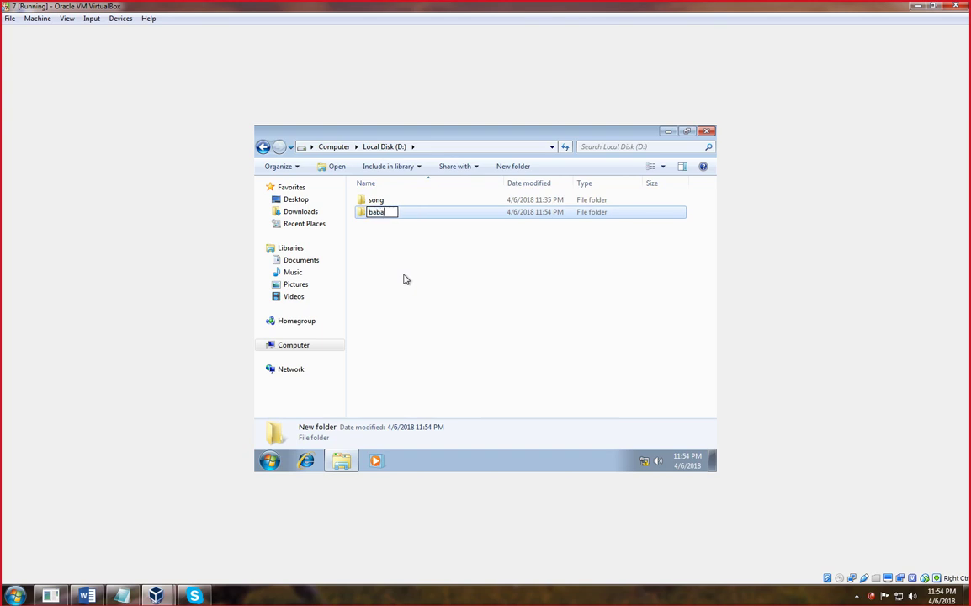
type("bb profile")
key("Return")
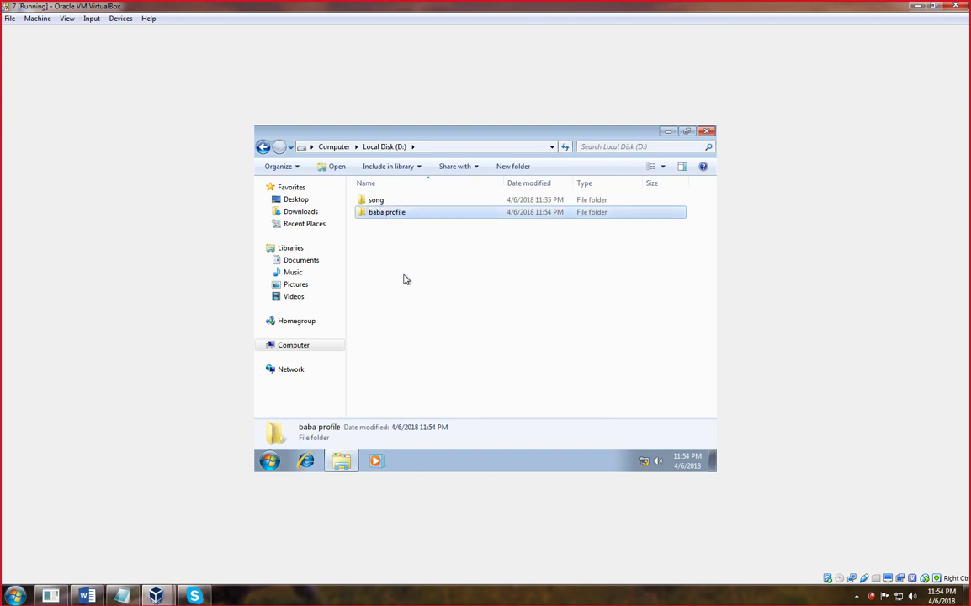
key("Return")
- Create a 'baba DATA' subfolder inside it and refresh the view
right_click(520, 306)
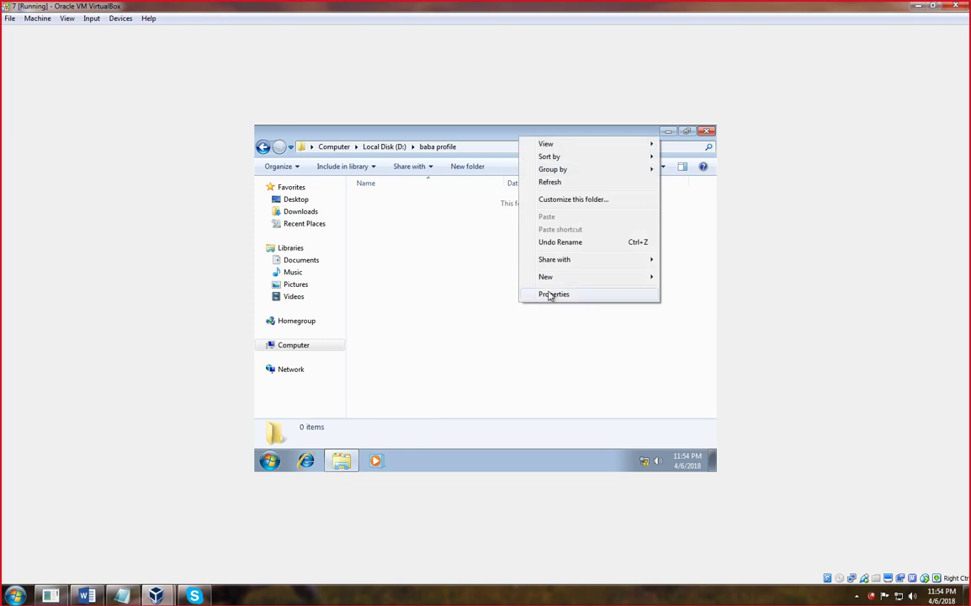
mouse_move(553, 278)
left_click(442, 279)
type("baba DATA")
key("Return")
right_click(431, 266)
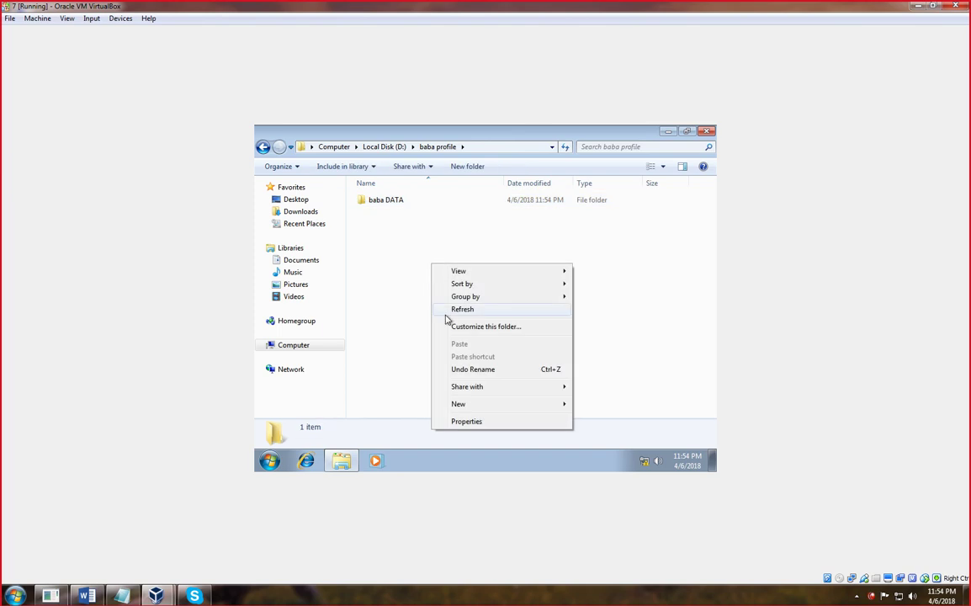
left_click(451, 309)
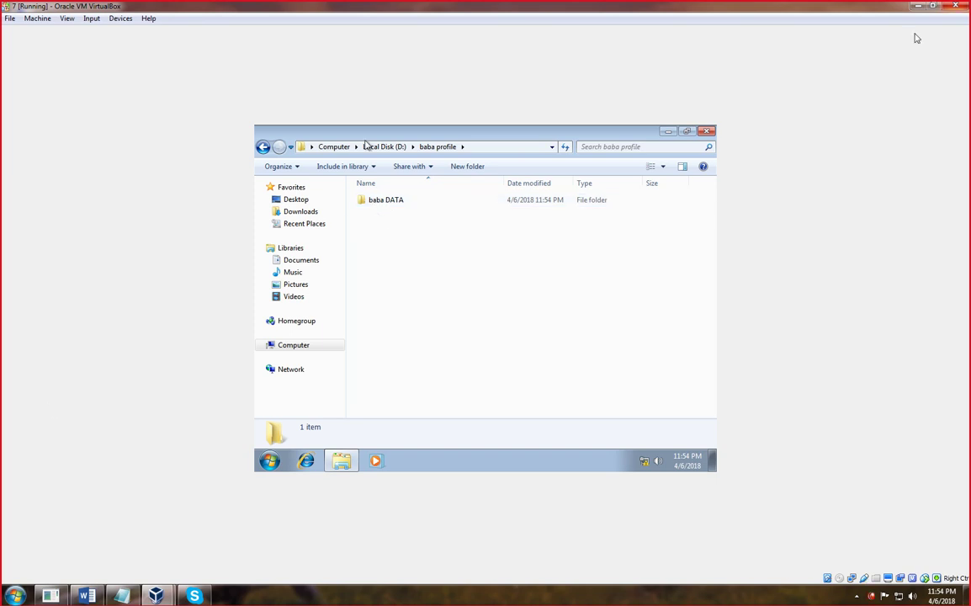
- Close the folder window and log off the local user's session
left_click(706, 132)
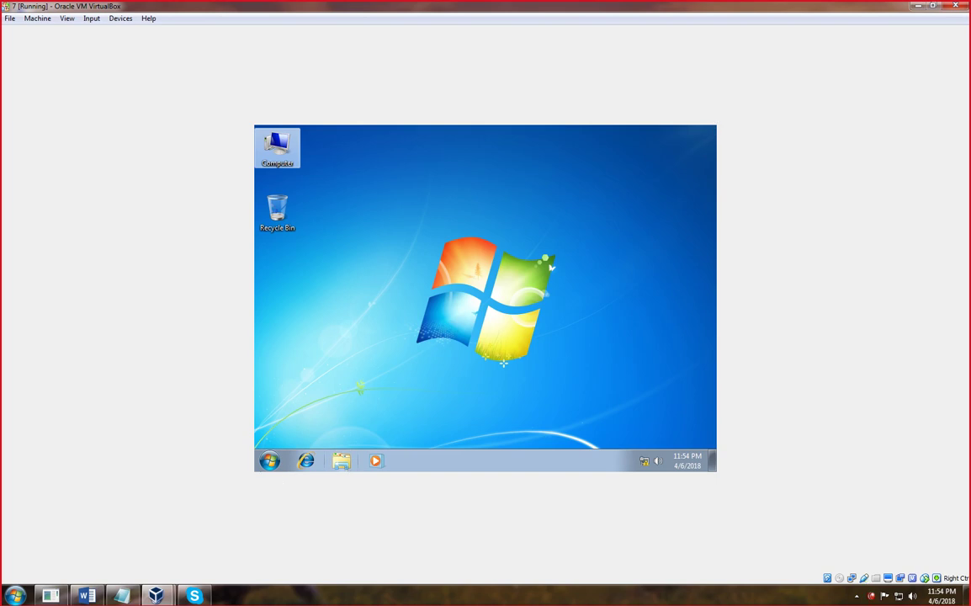
left_click(269, 460)
mouse_move(456, 430)
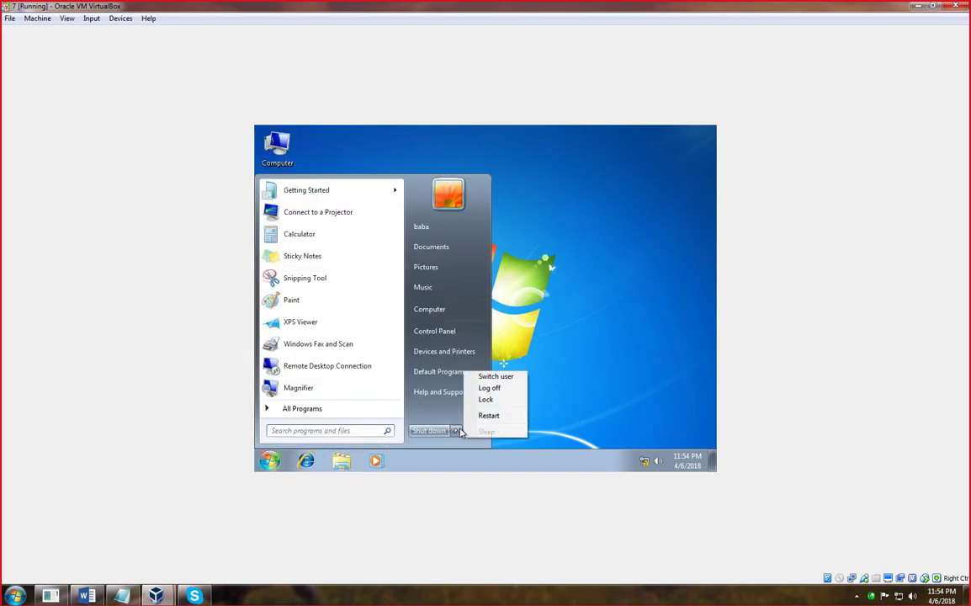
left_click(494, 378)
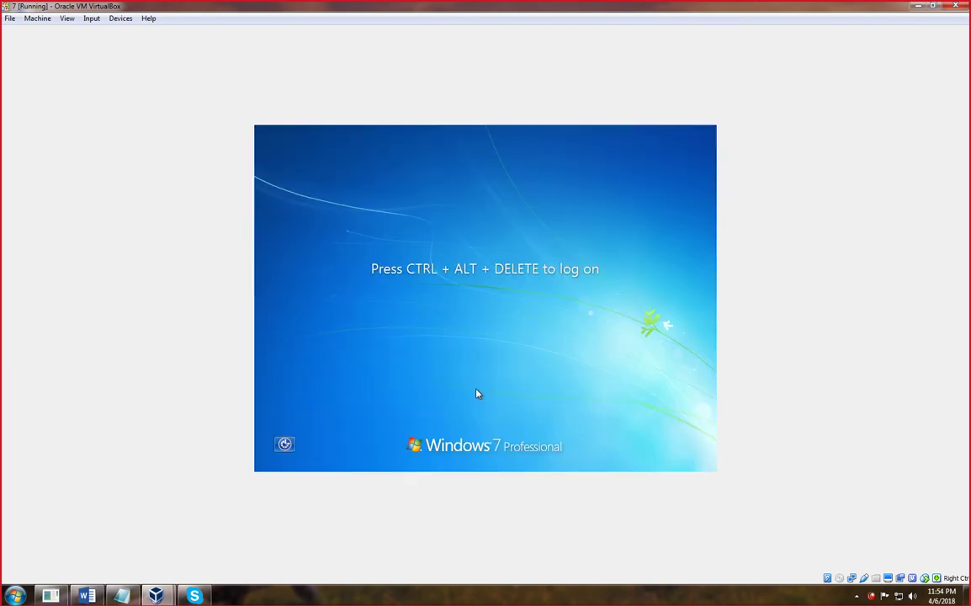
- Sign back in as the domain administrator with its password
key("ctrl+alt+Delete")
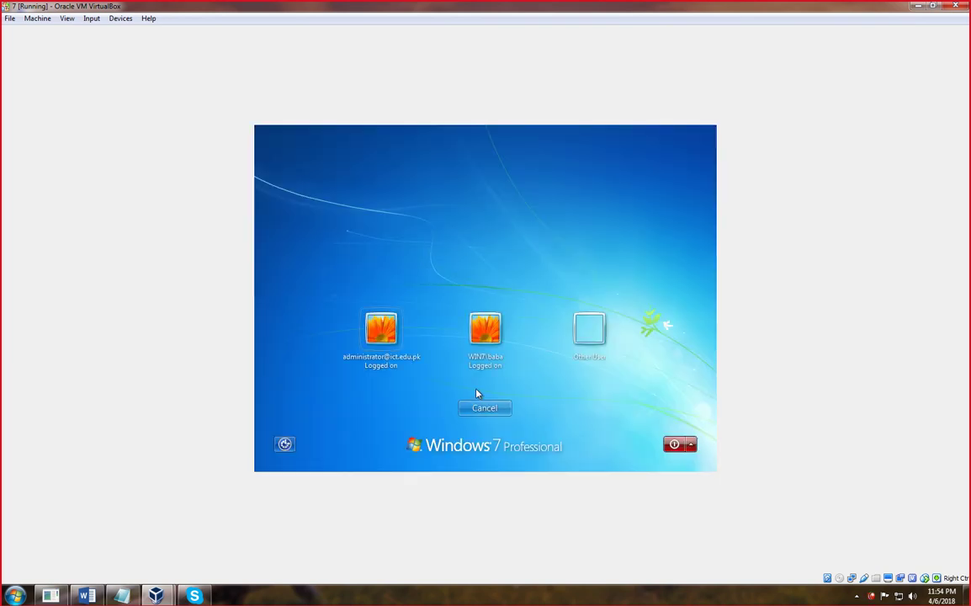
left_click(383, 335)
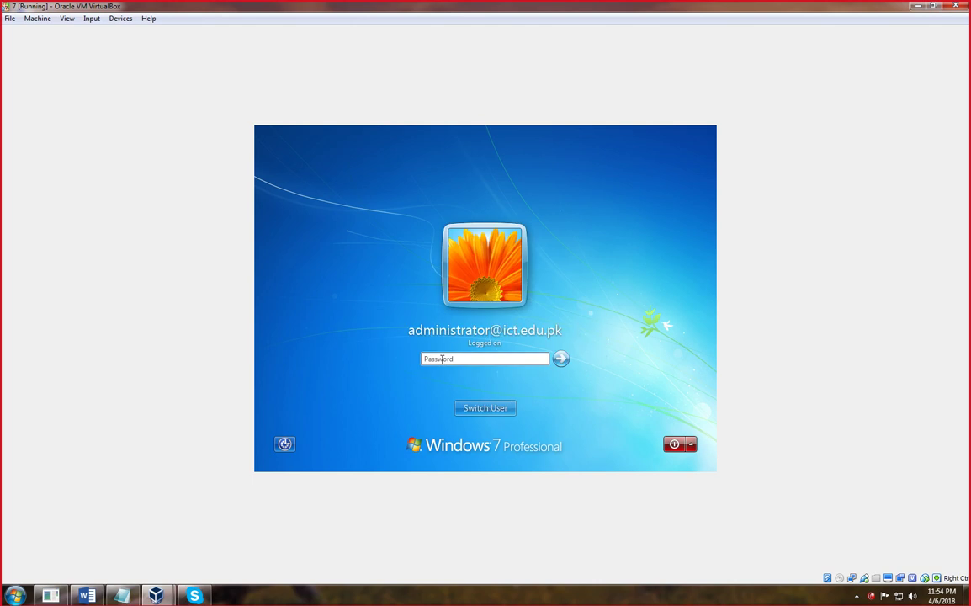
type("••")
key("Return")
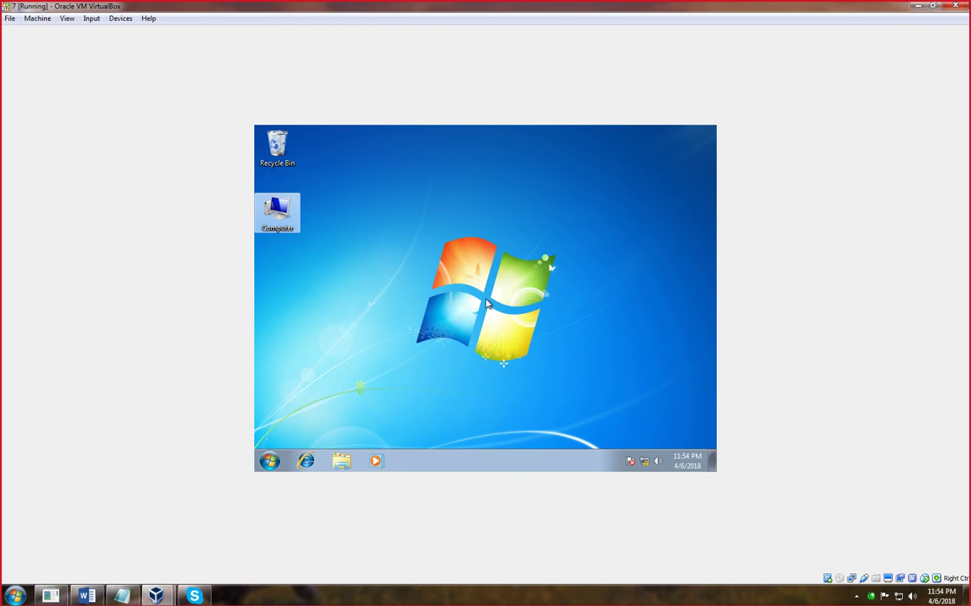
- Open Computer and the Properties of Local Disk (D:)
right_click(425, 199)
left_click(462, 233)
double_click(283, 215)
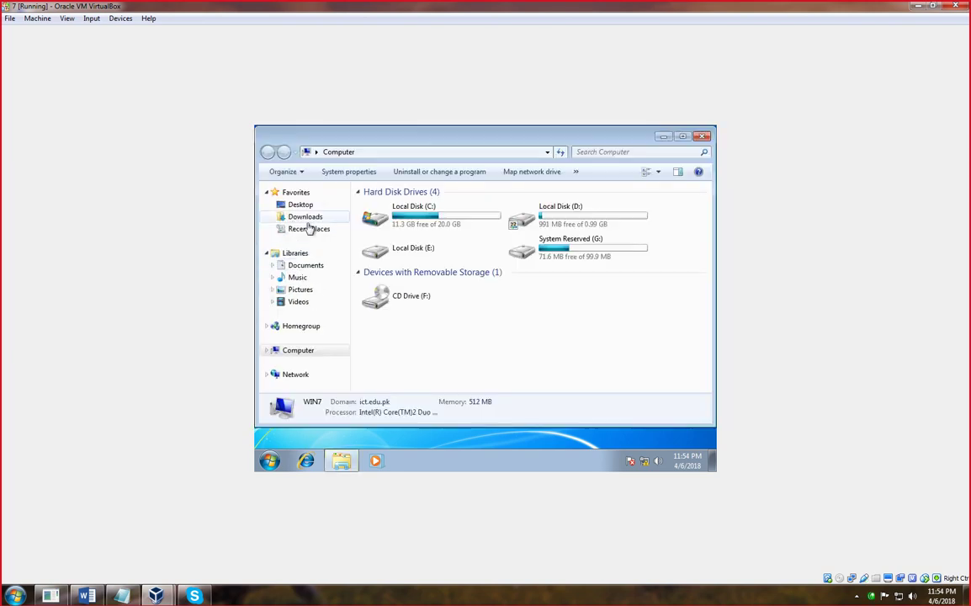
right_click(566, 217)
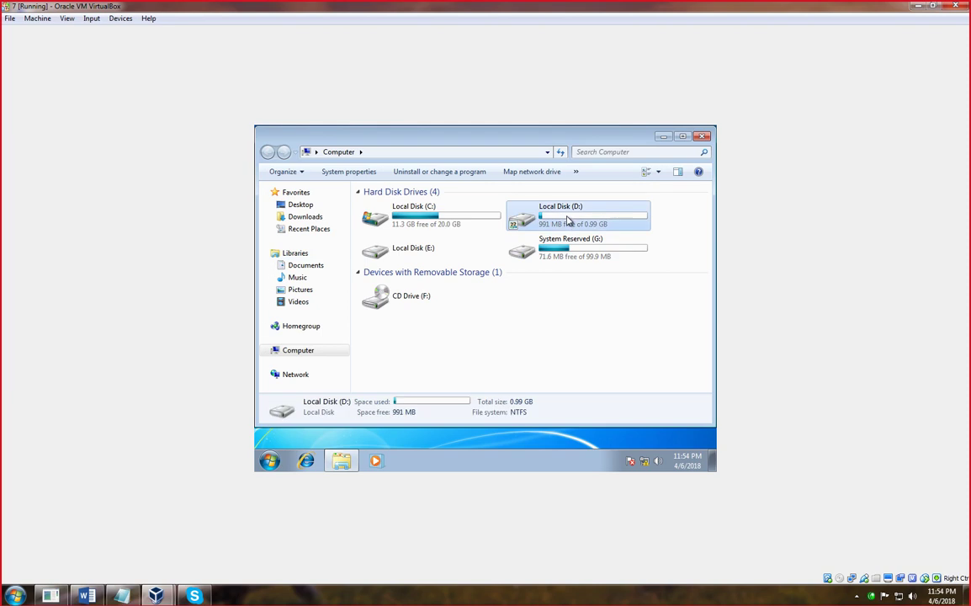
left_click(598, 368)
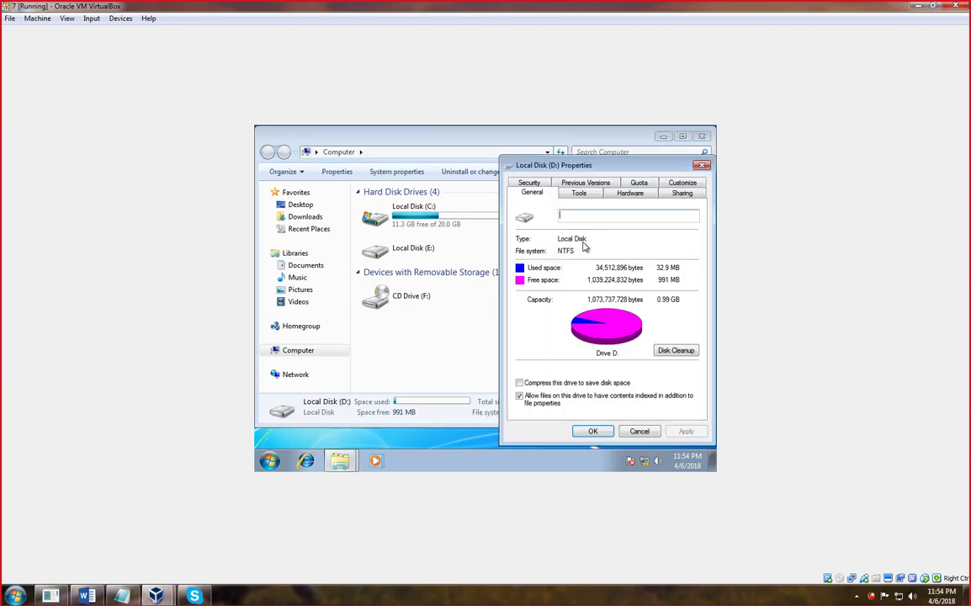
- View D:'s Quota tab and quota entries, then close them and the Computer window
left_click(633, 183)
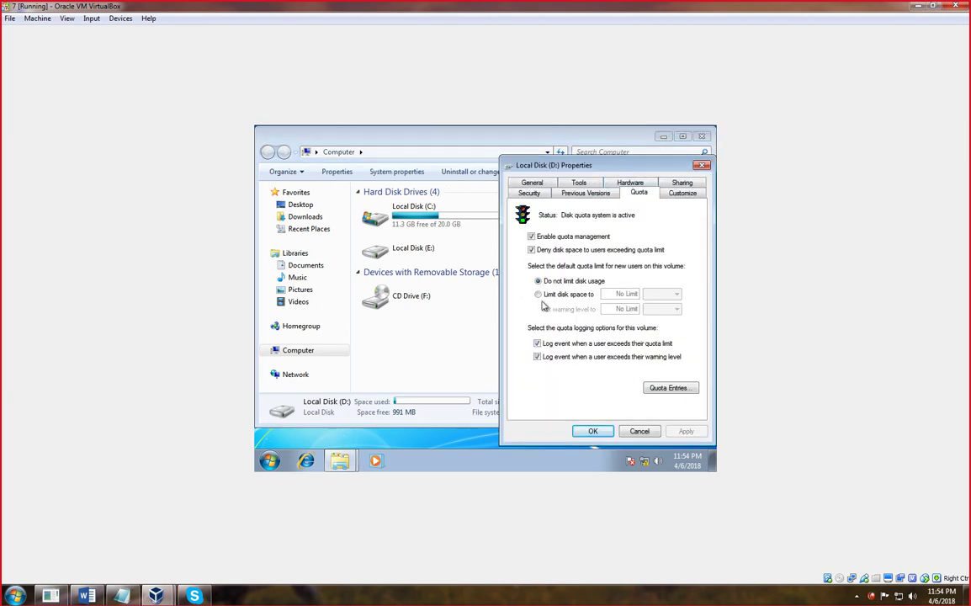
left_click(666, 387)
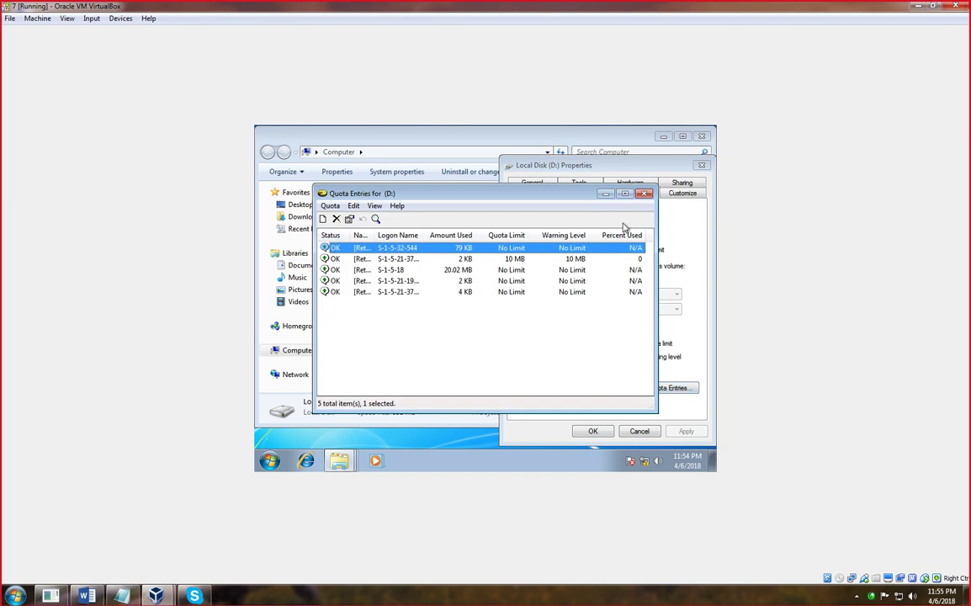
left_click(643, 195)
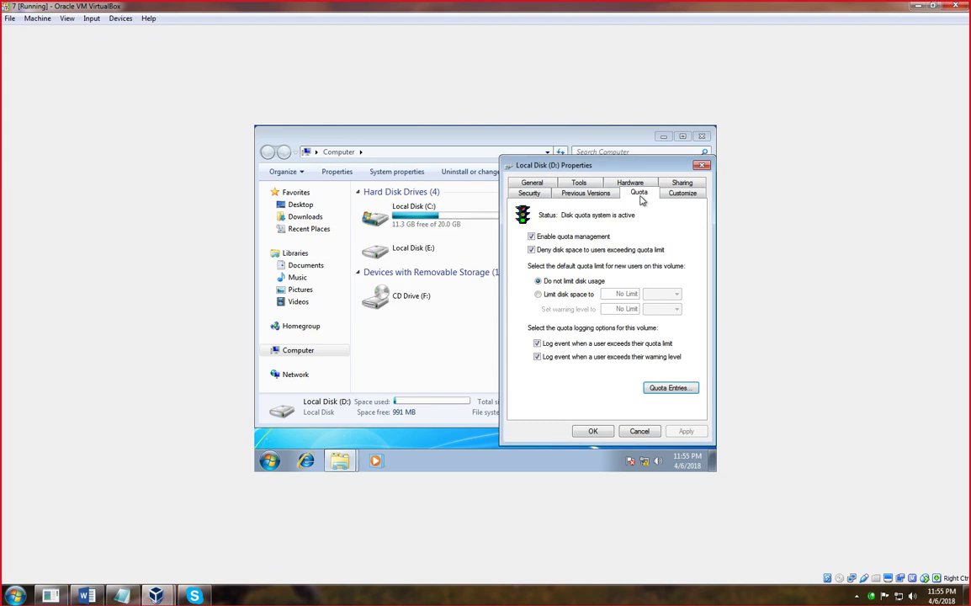
left_click(701, 164)
left_click(704, 136)
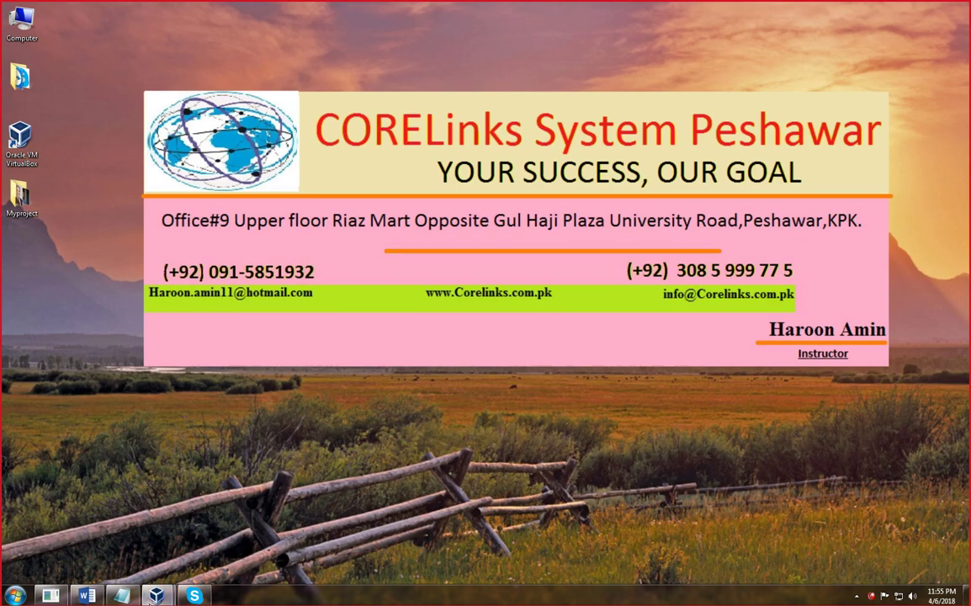
- Restore VirtualBox Manager from the taskbar and select the DC virtual machine
mouse_move(155, 595)
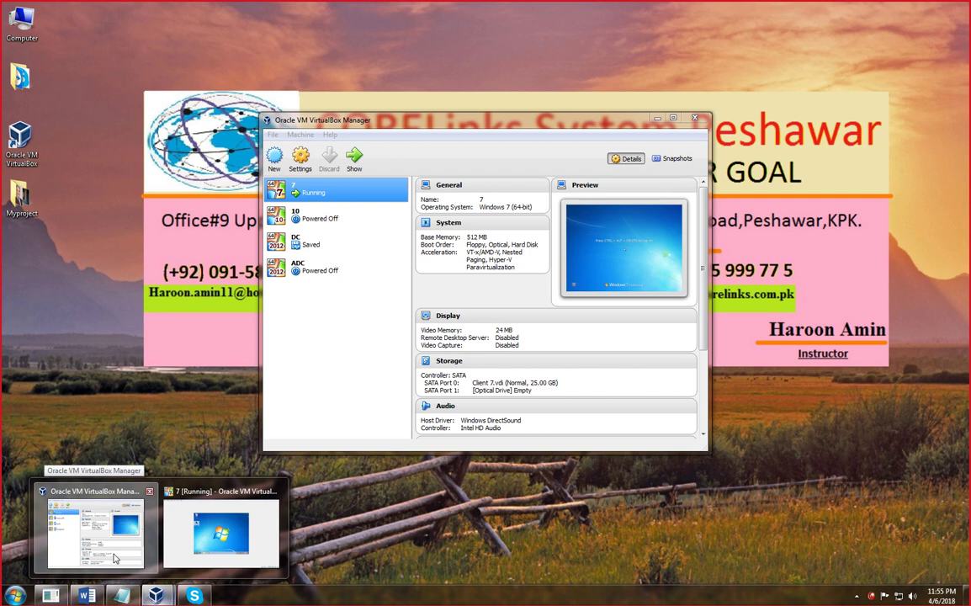
left_click(110, 538)
left_click(313, 243)
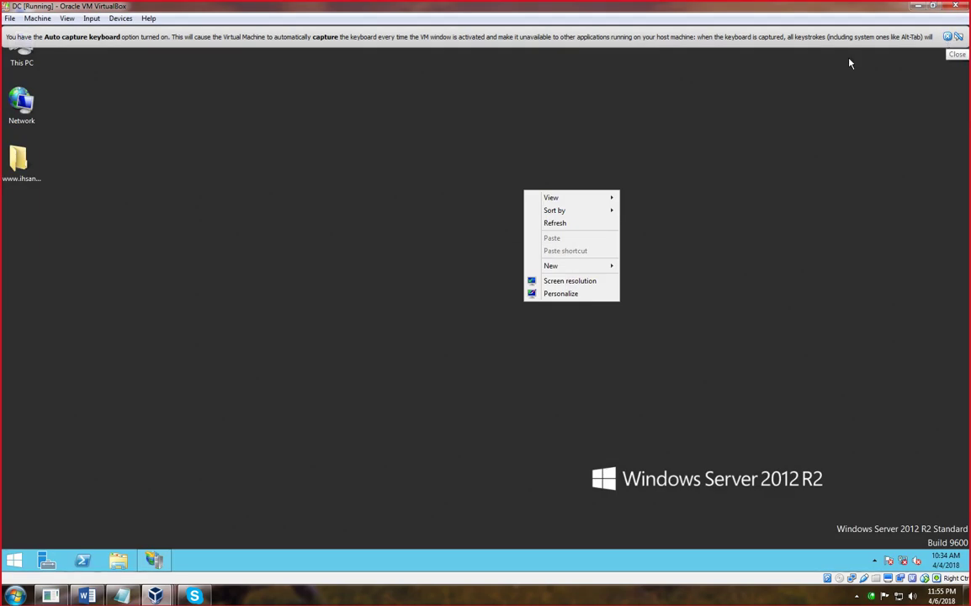
- Refresh the DC's server desktop and close the keyboard auto-capture notice
left_click(572, 219)
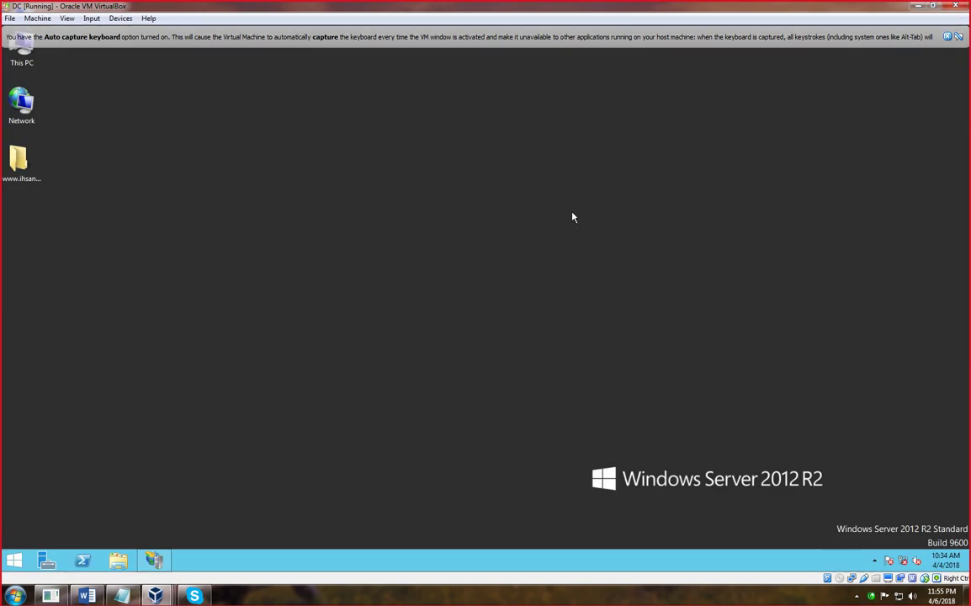
right_click(429, 190)
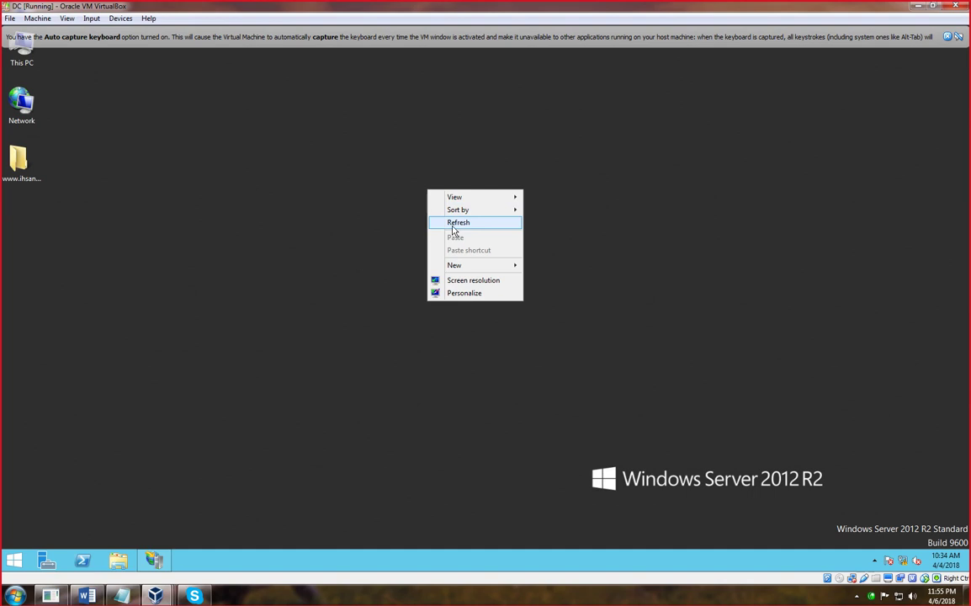
left_click(457, 223)
right_click(401, 193)
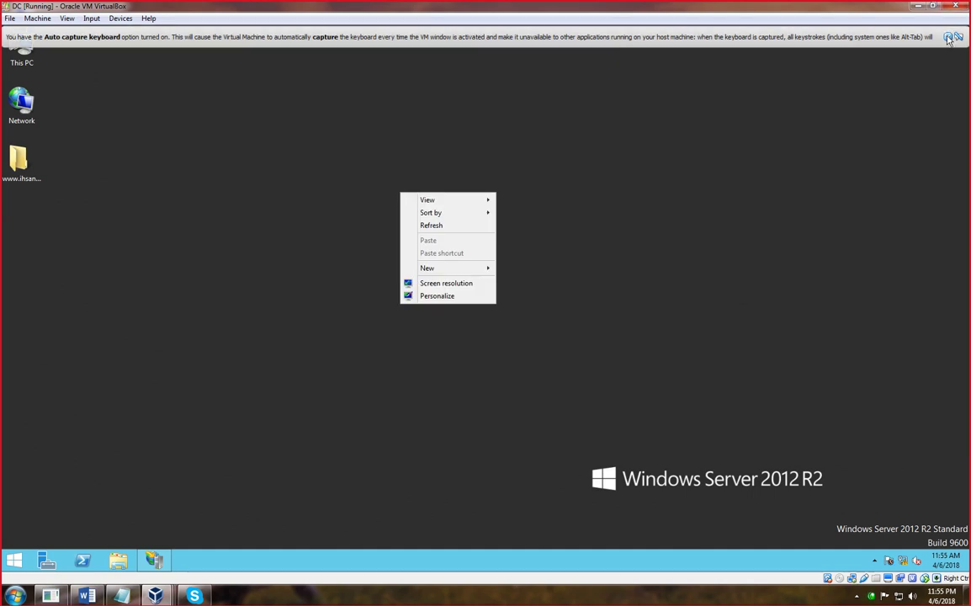
left_click(948, 38)
- Refresh the desktop several more times, then launch Server Manager from the taskbar
left_click(439, 226)
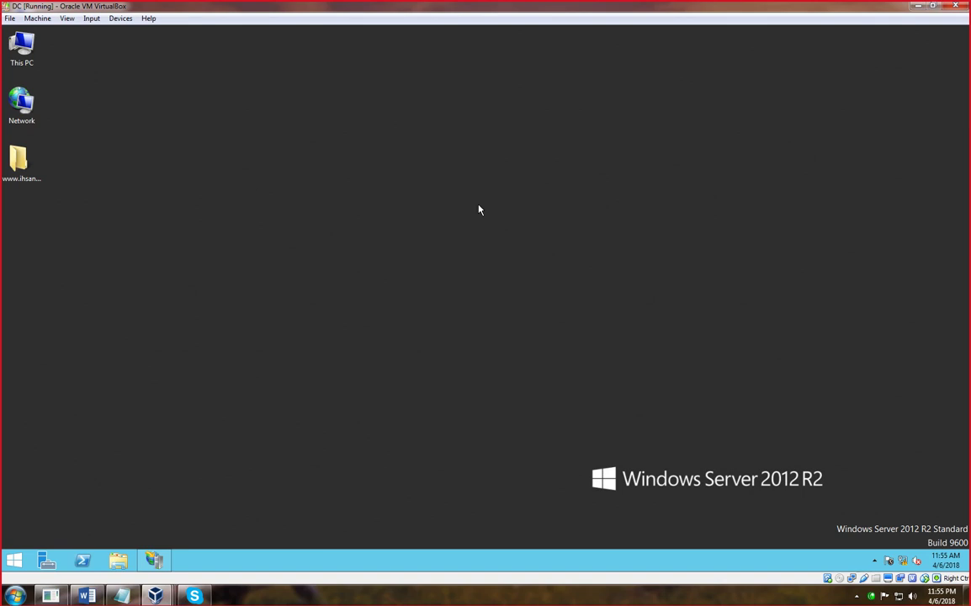
right_click(342, 145)
left_click(381, 177)
right_click(331, 151)
left_click(336, 177)
right_click(317, 157)
left_click(333, 189)
right_click(289, 167)
left_click(304, 192)
left_click(48, 562)
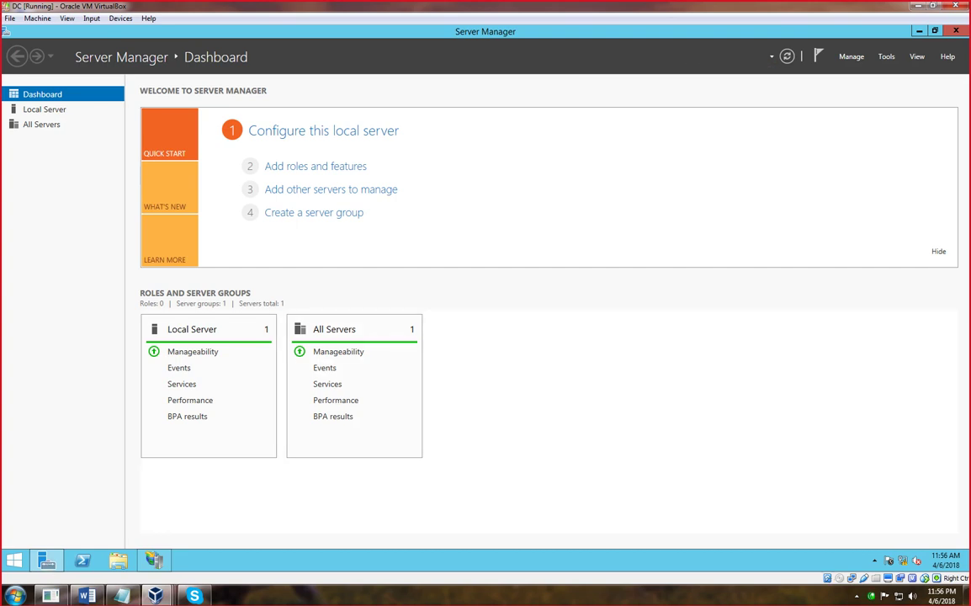
- Open File and Storage Services > Servers and launch the Add Roles and Features Wizard from Manage
left_click(314, 599)
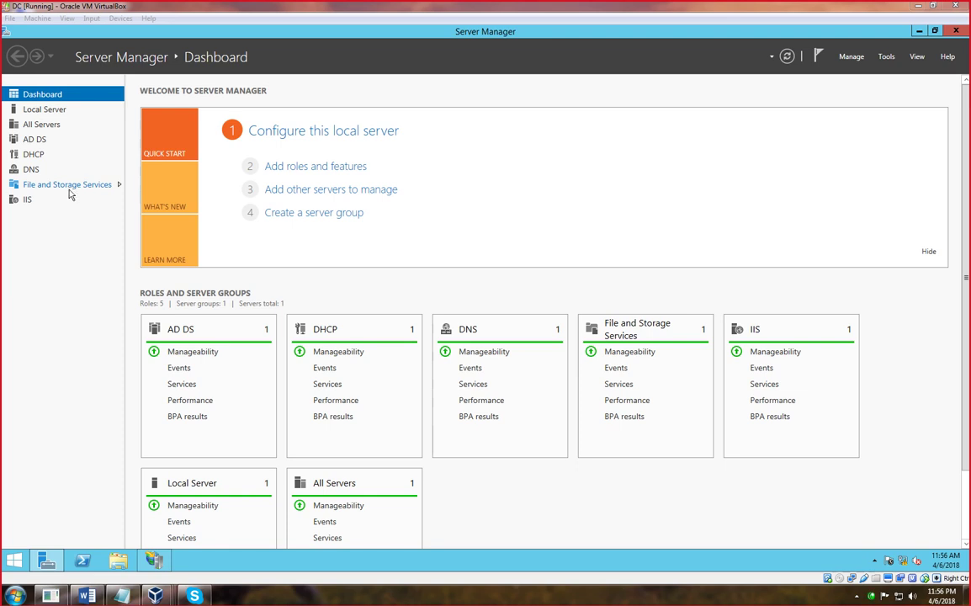
left_click(68, 193)
left_click(67, 192)
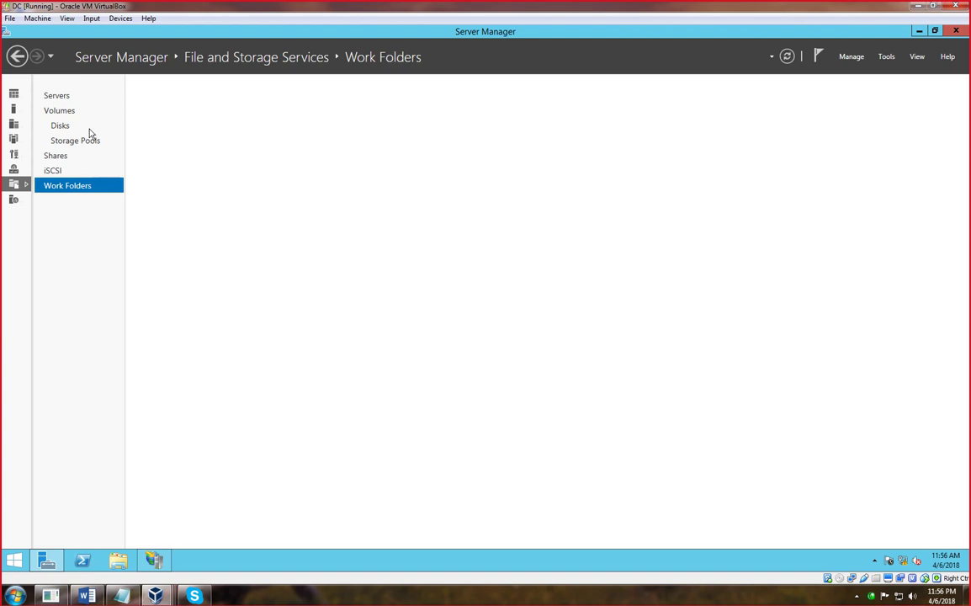
left_click(22, 186)
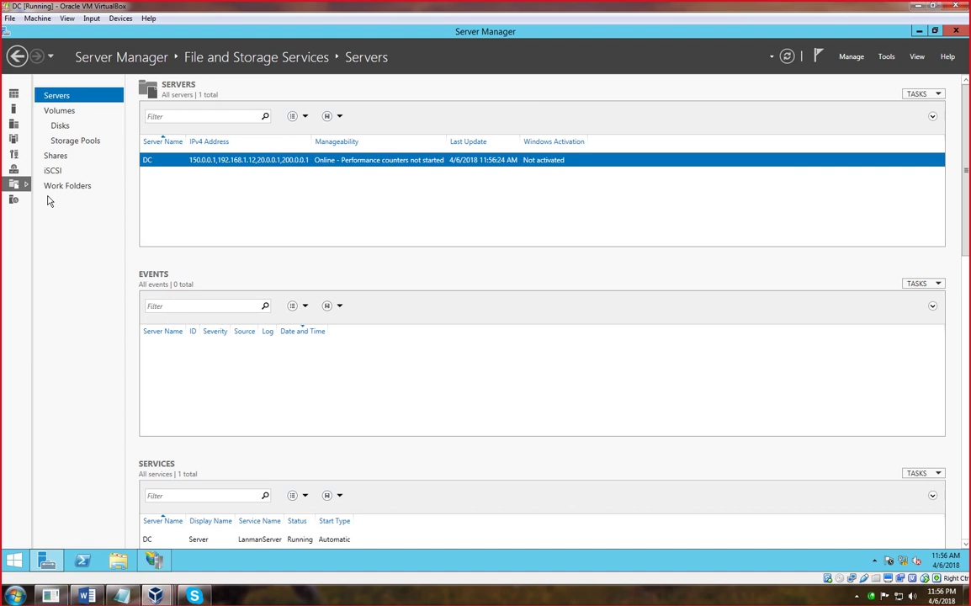
left_click(853, 58)
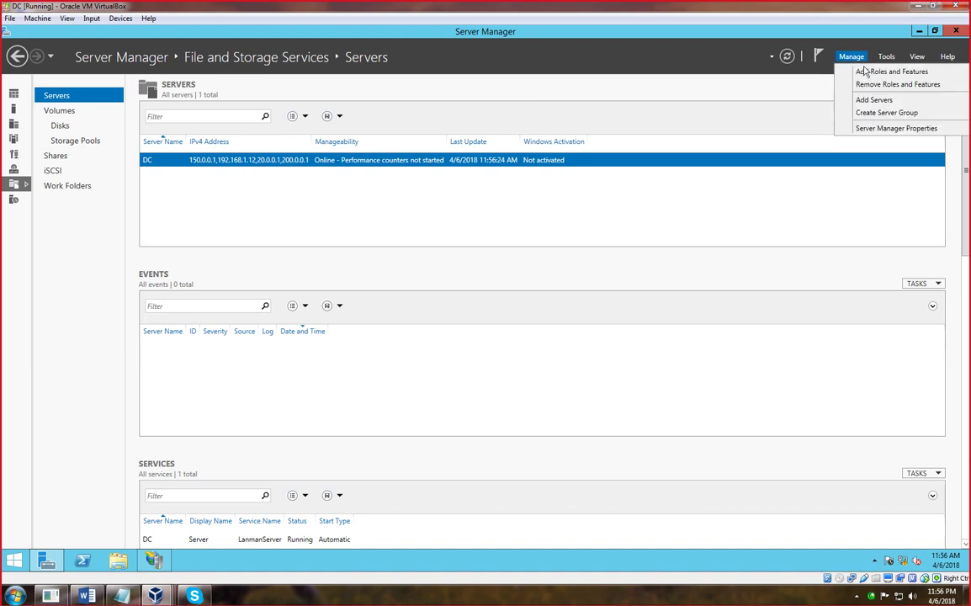
left_click(871, 74)
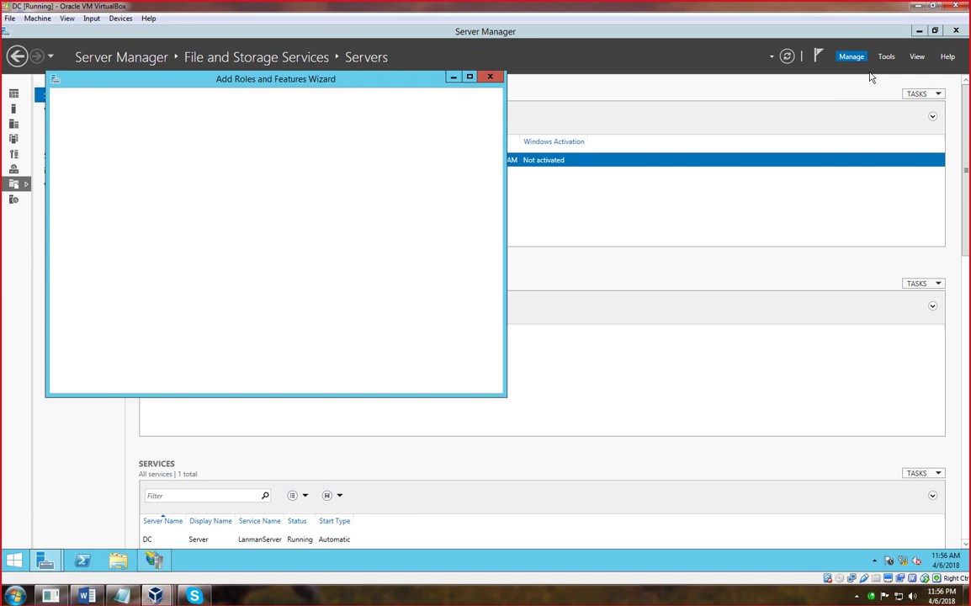
- Advance to Server Roles for the DC, inspect installed File and Storage Services components, and close the wizard
left_click(360, 381)
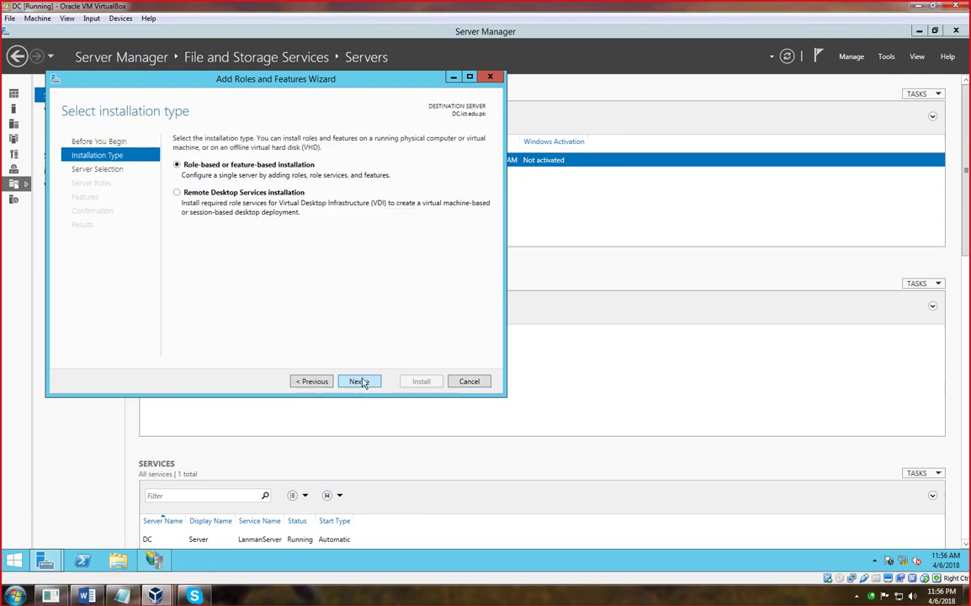
left_click(361, 382)
left_click(361, 382)
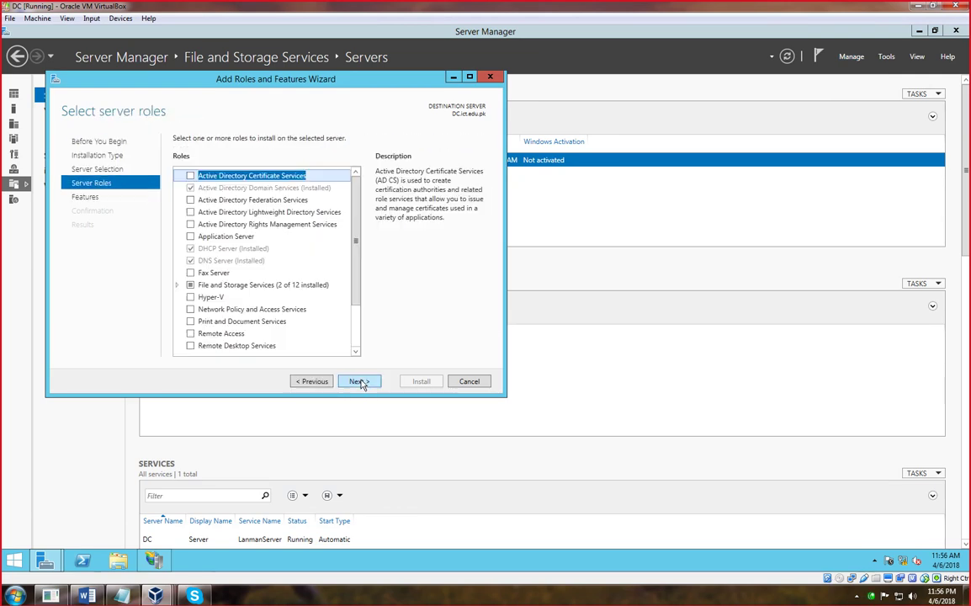
left_click(177, 284)
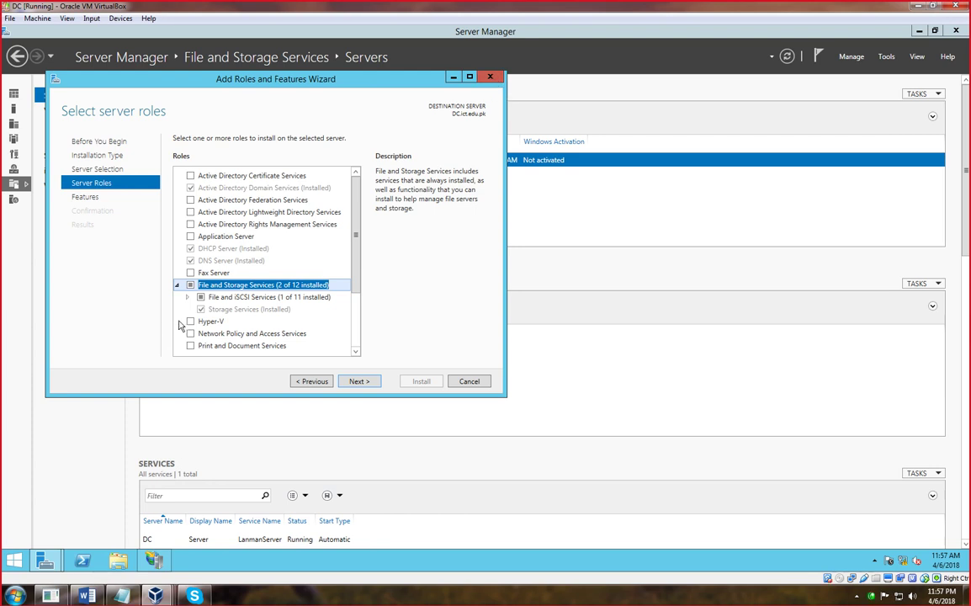
left_click(490, 78)
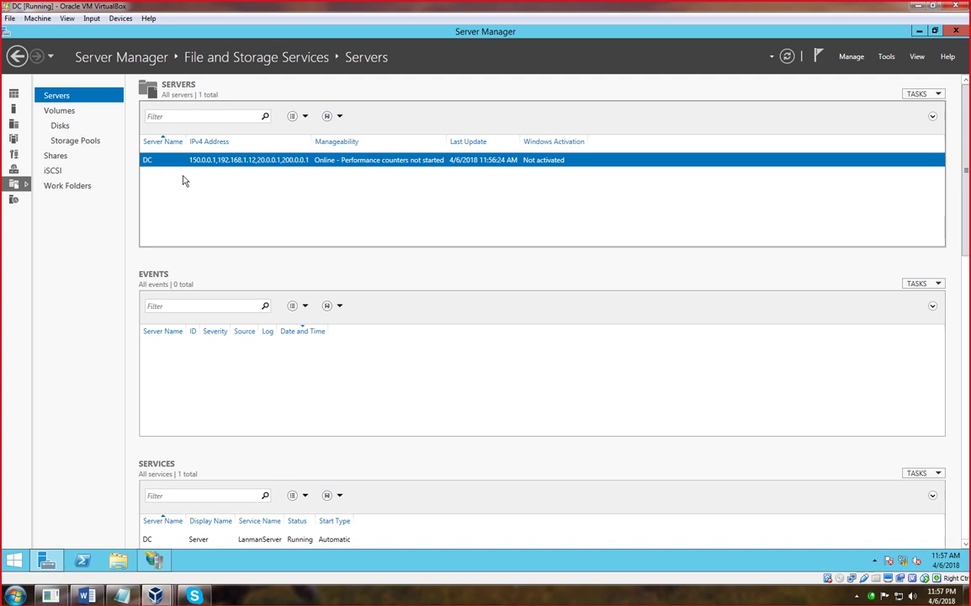
- On the Volumes page, view the shares on C: and on the share-less D: volume
left_click(67, 119)
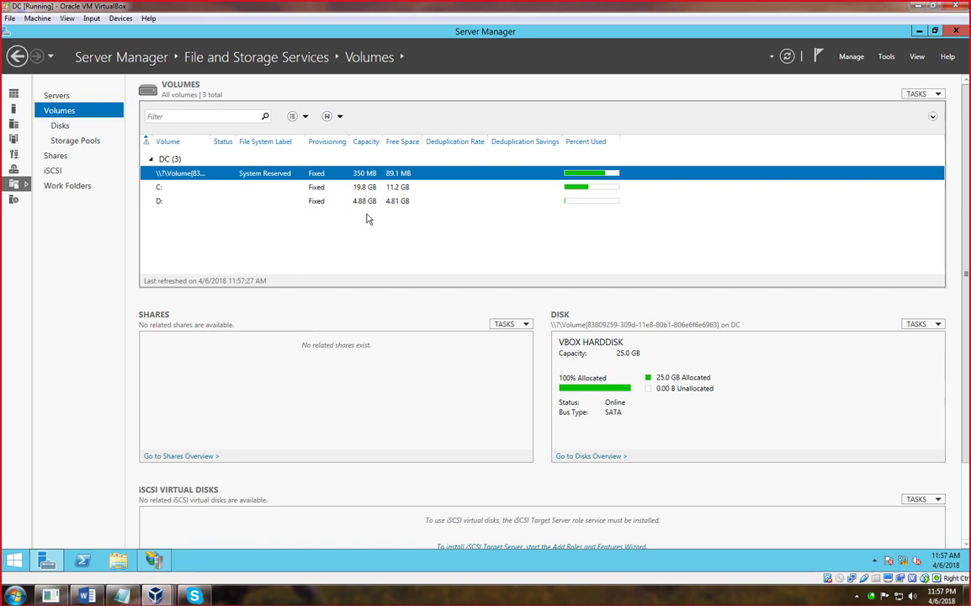
left_click(161, 191)
left_click(159, 202)
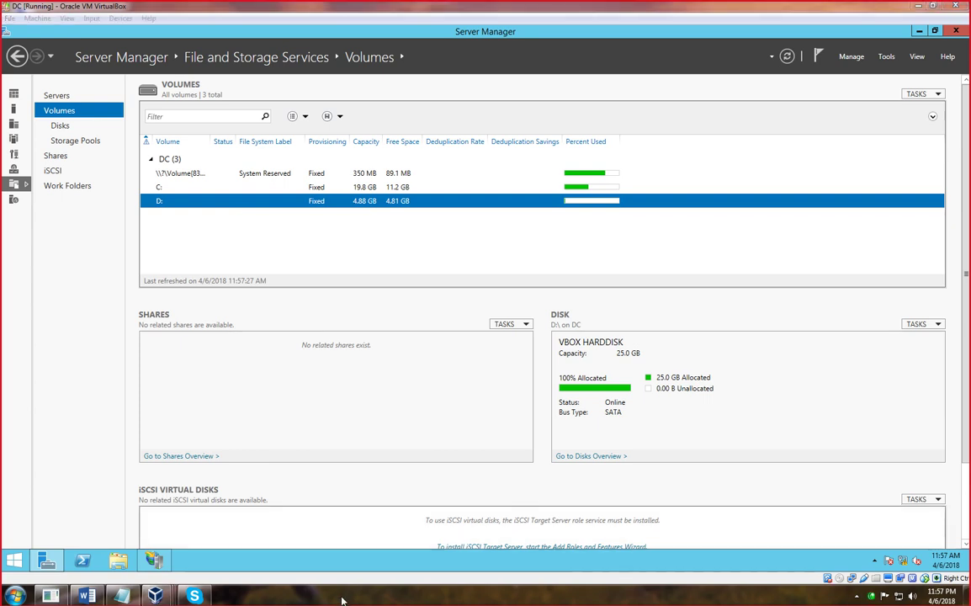
mouse_move(692, 122)
left_mouse_down()
mouse_move(677, 126)
mouse_move(654, 170)
mouse_move(671, 257)
mouse_move(733, 201)
mouse_move(722, 131)
mouse_move(691, 128)
left_mouse_up()
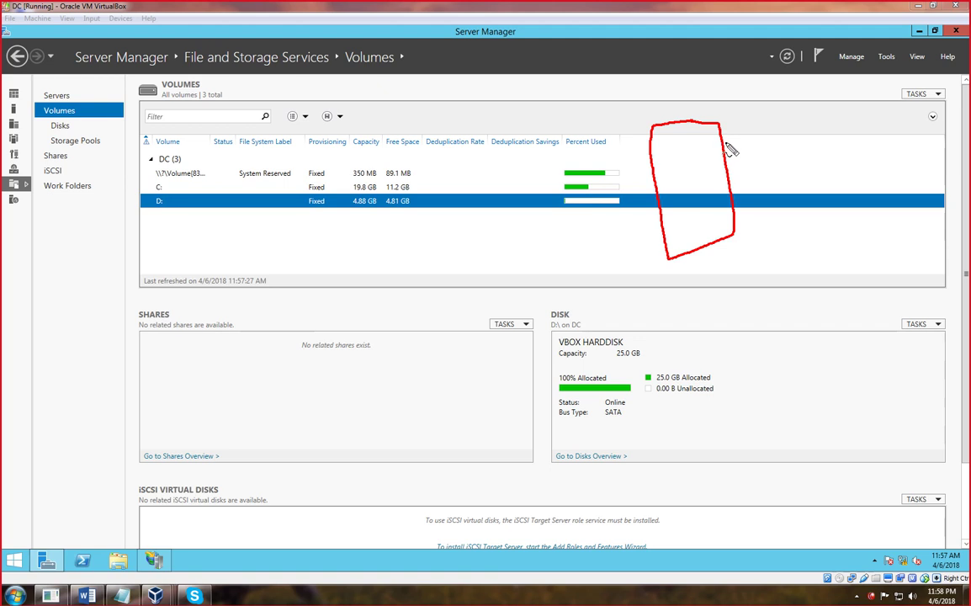
mouse_move(334, 235)
left_mouse_down()
mouse_move(348, 259)
mouse_move(323, 270)
mouse_move(394, 240)
mouse_move(418, 243)
mouse_move(429, 211)
mouse_move(458, 241)
left_mouse_up()
left_click_drag(389, 298, 396, 348)
left_click_drag(388, 298, 433, 335)
mouse_move(433, 335)
left_mouse_down()
mouse_move(445, 267)
mouse_move(469, 312)
left_mouse_up()
left_click_drag(429, 305, 461, 290)
left_click_drag(493, 255, 499, 288)
left_click_drag(324, 274, 476, 252)
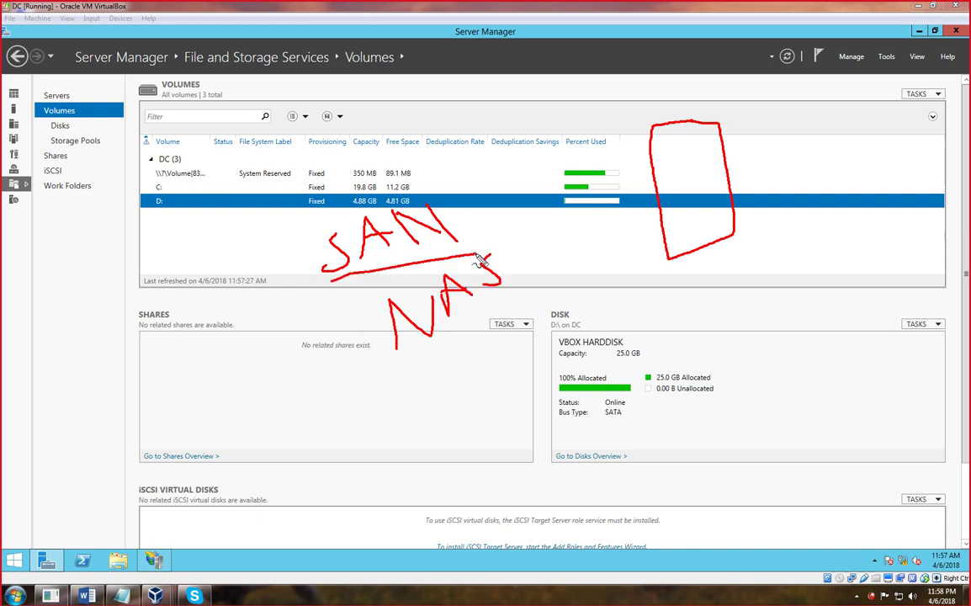
left_click_drag(388, 365, 566, 290)
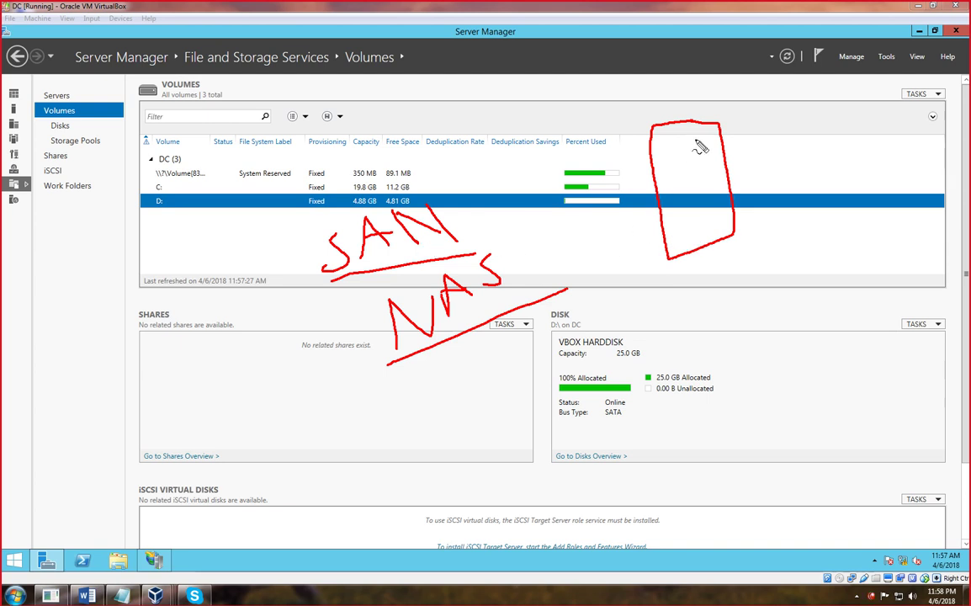
left_click_drag(653, 154, 700, 150)
left_click_drag(657, 177, 720, 166)
left_click_drag(657, 198, 703, 184)
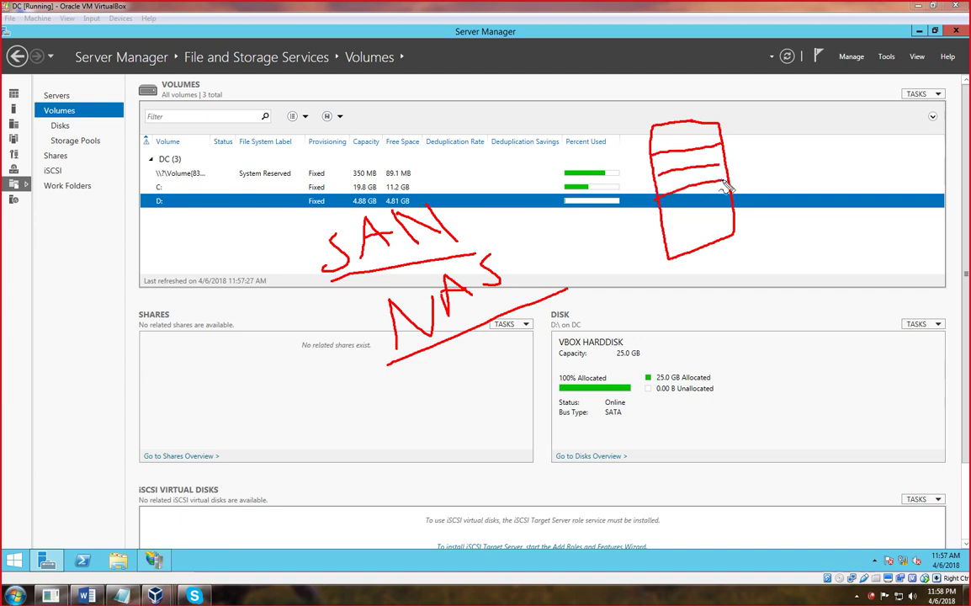
left_click_drag(662, 216, 728, 193)
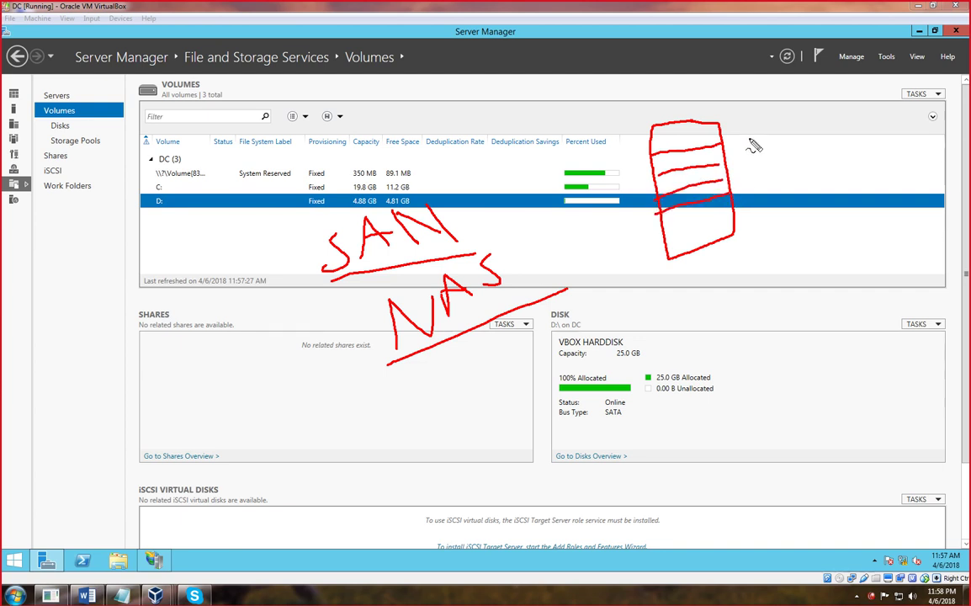
left_click_drag(745, 119, 762, 132)
- Recheck C: and D: shares, look through Disks and Storage Pools, then show the NETLOGON and SYSVOL shares
key("Escape")
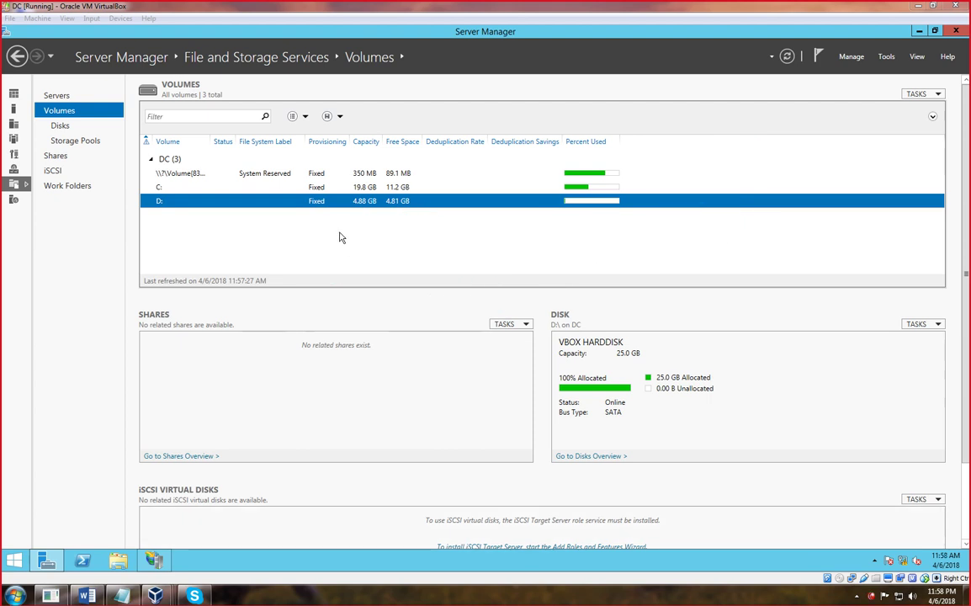
left_click(160, 189)
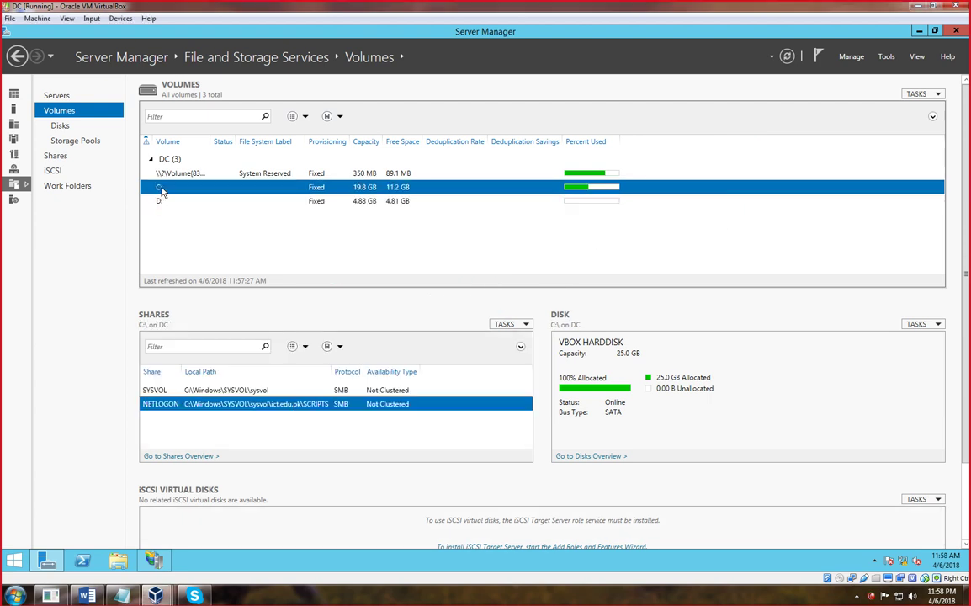
left_click(157, 201)
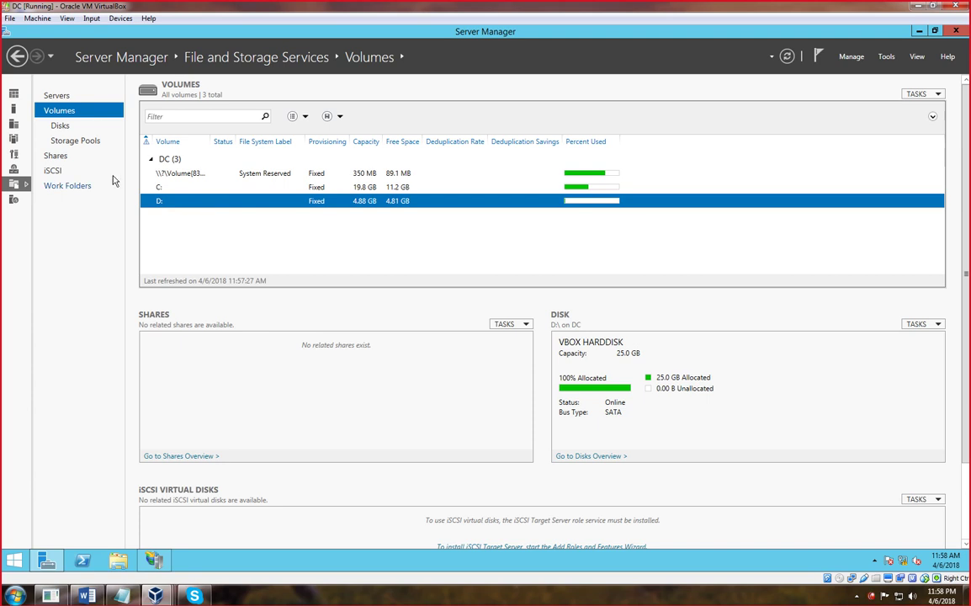
left_click(60, 126)
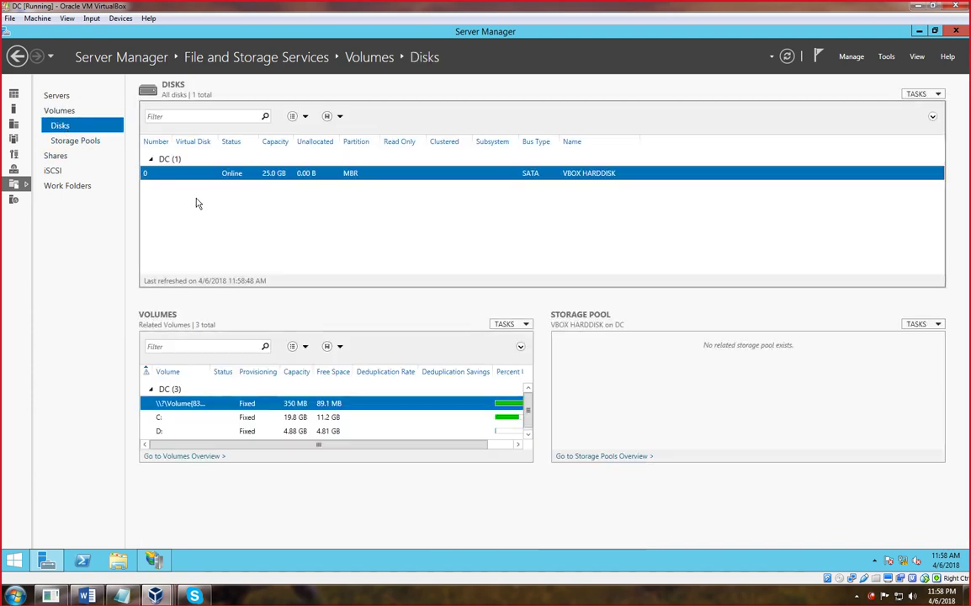
left_click(58, 114)
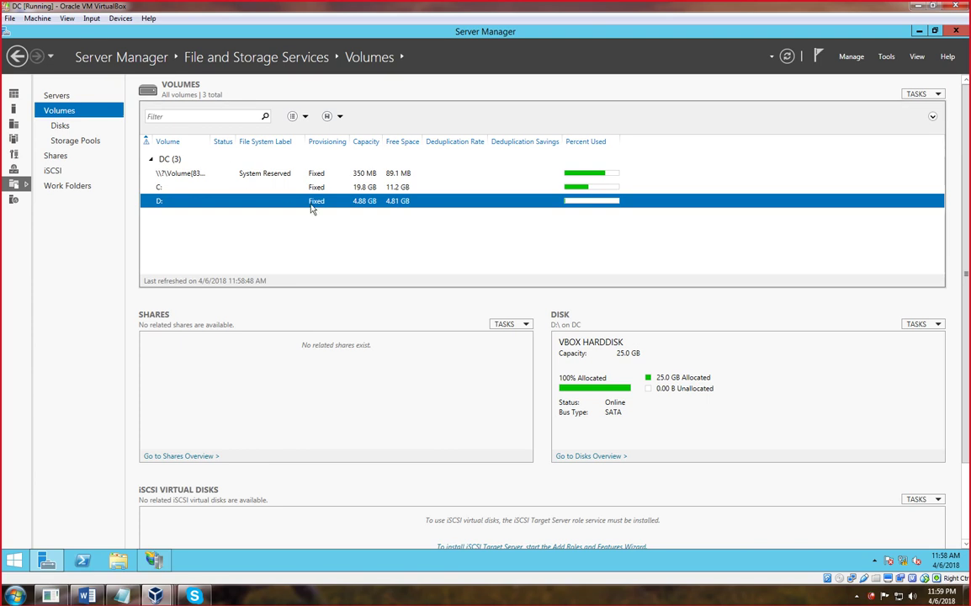
left_click(67, 129)
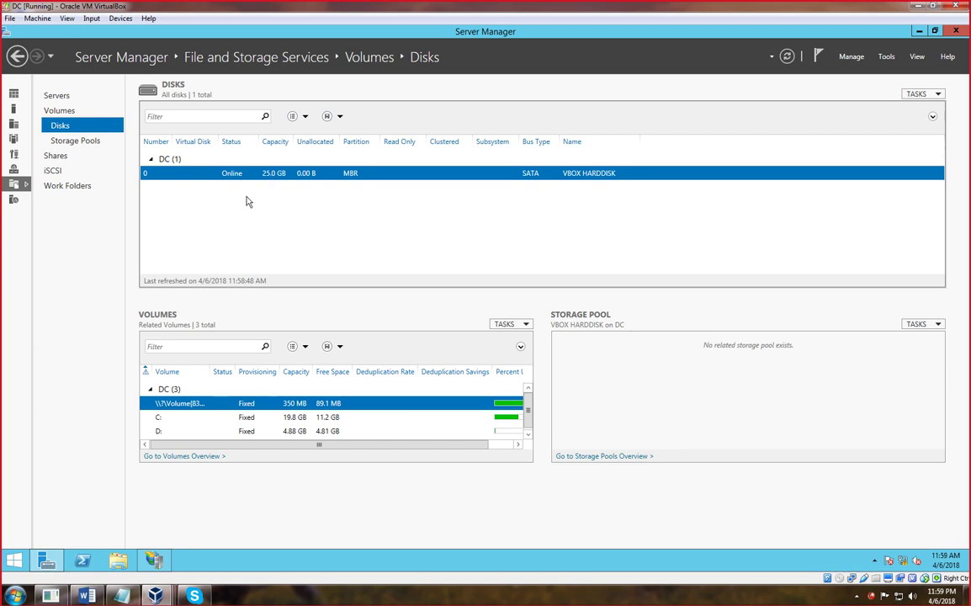
left_click(91, 147)
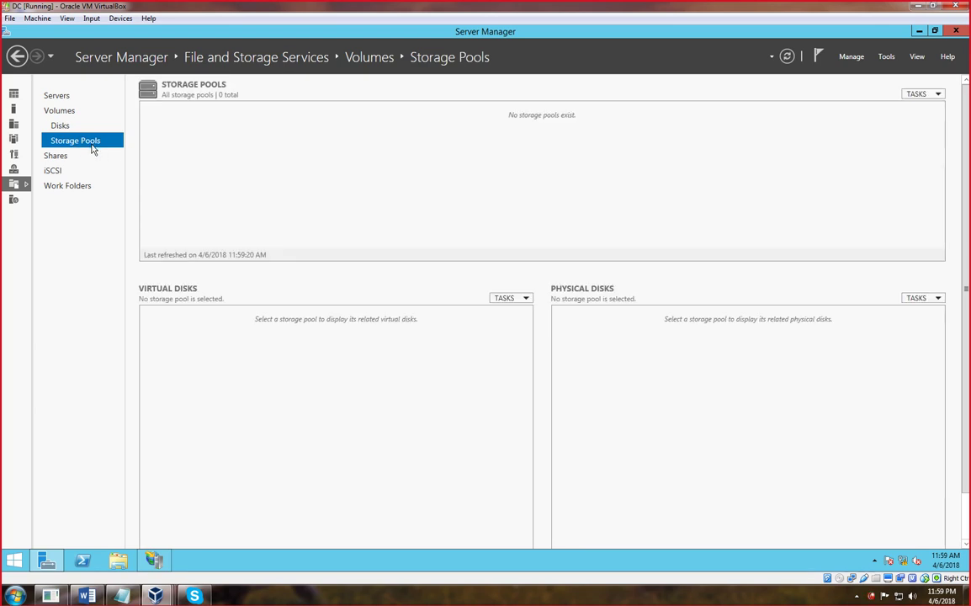
left_click(57, 159)
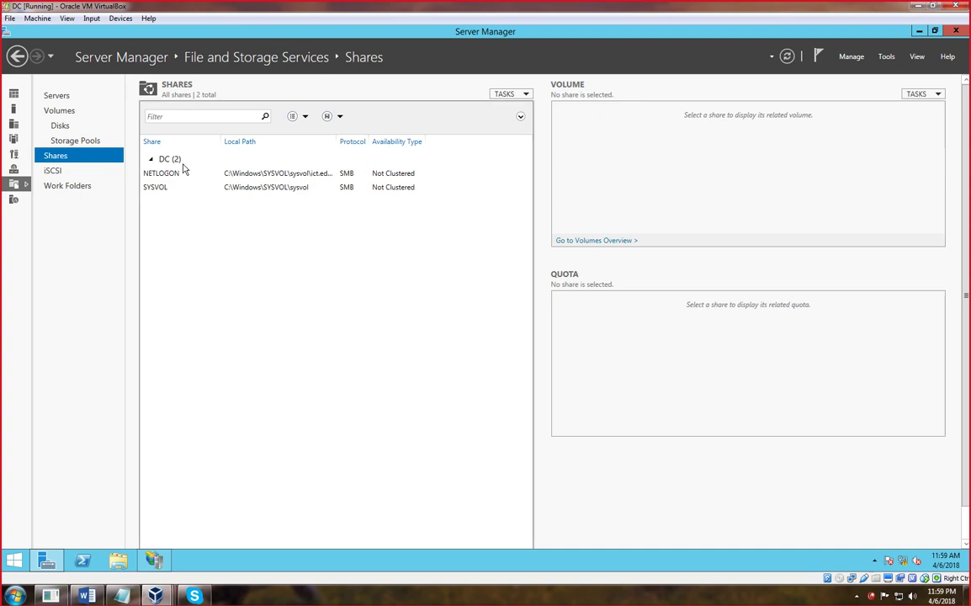
right_click(168, 216)
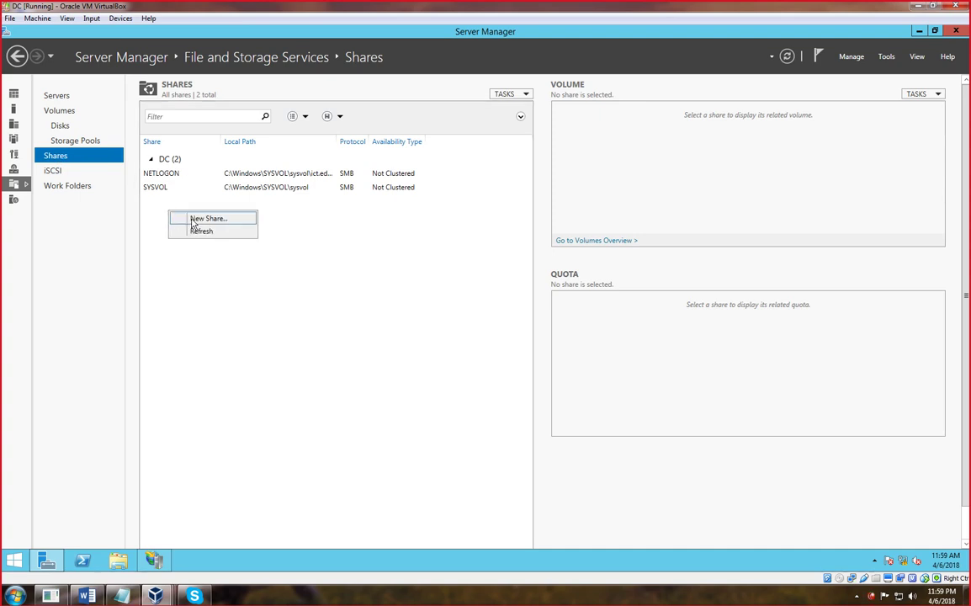
left_click(192, 219)
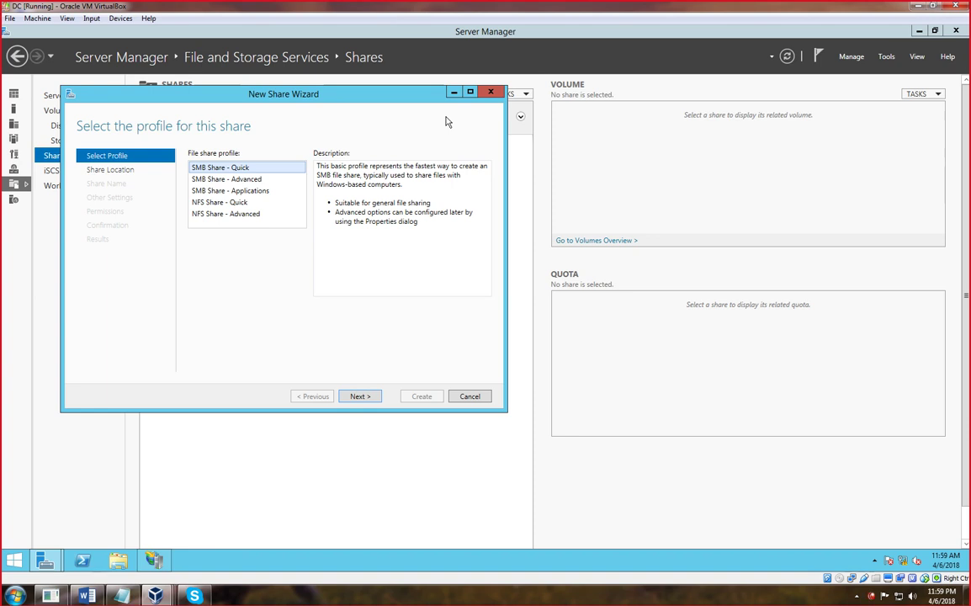
left_click(491, 91)
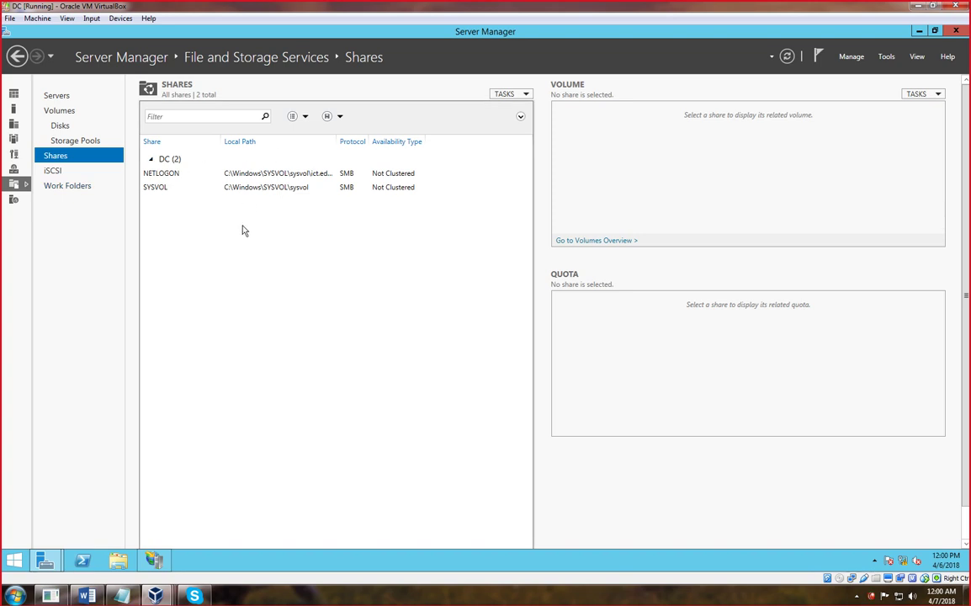
- Minimize Server Manager and open This PC maximized, peeking into Local Disk (D:)
left_click(918, 32)
double_click(22, 48)
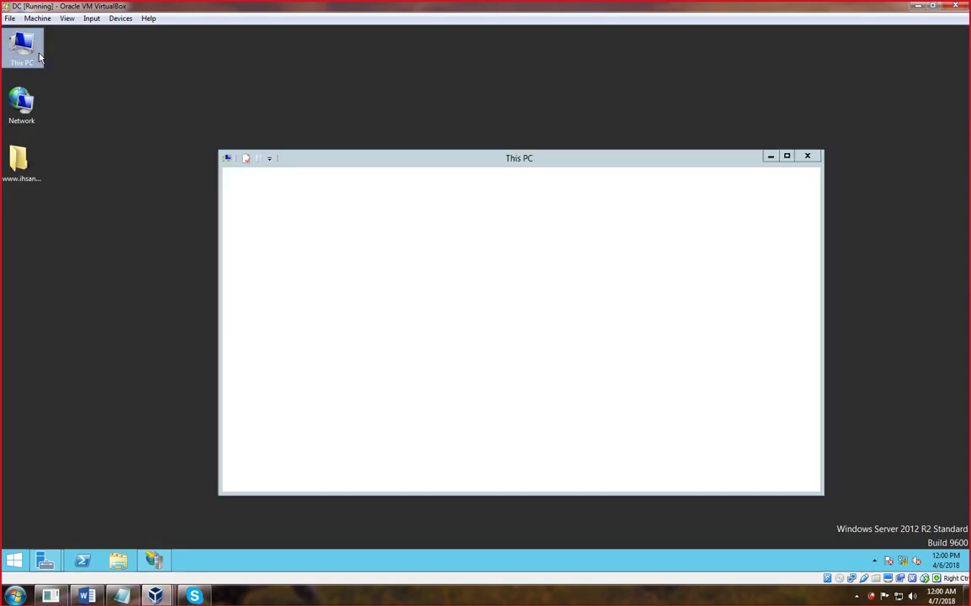
double_click(707, 158)
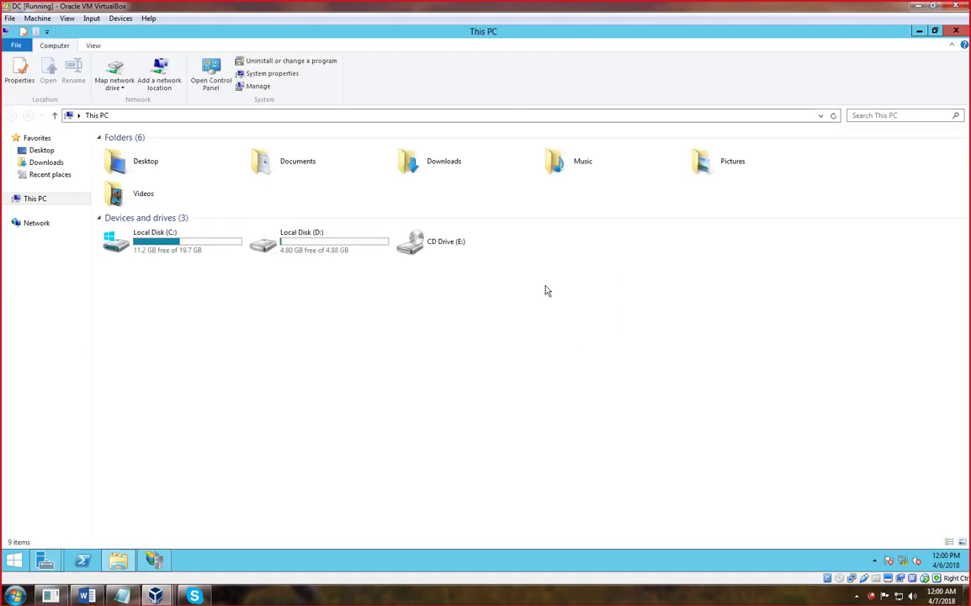
double_click(352, 252)
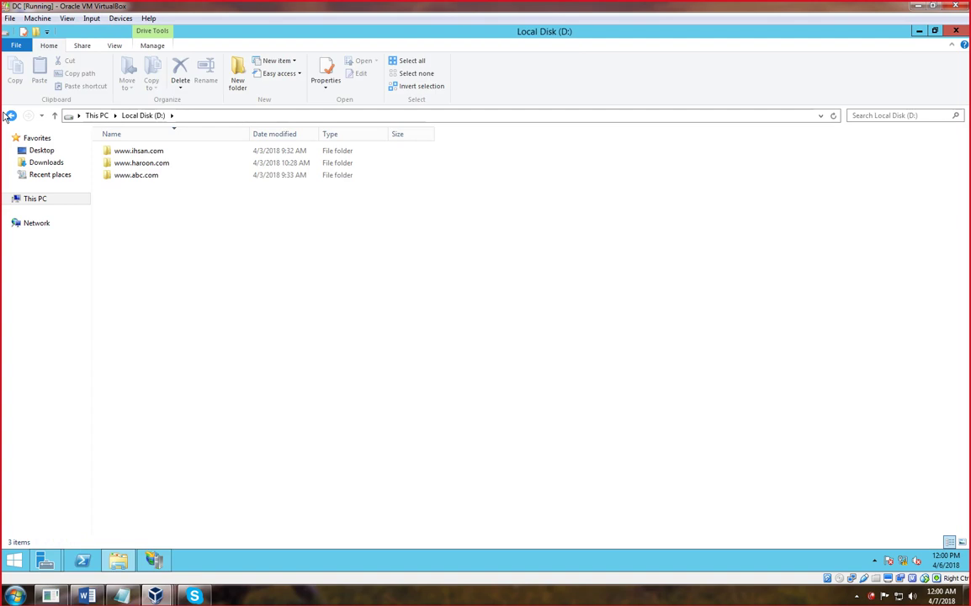
key("BackSpace")
- Quick-format Local Disk (D:) as NTFS, leaving 4.82 GB free of 4.88 GB
right_click(282, 242)
left_click(315, 342)
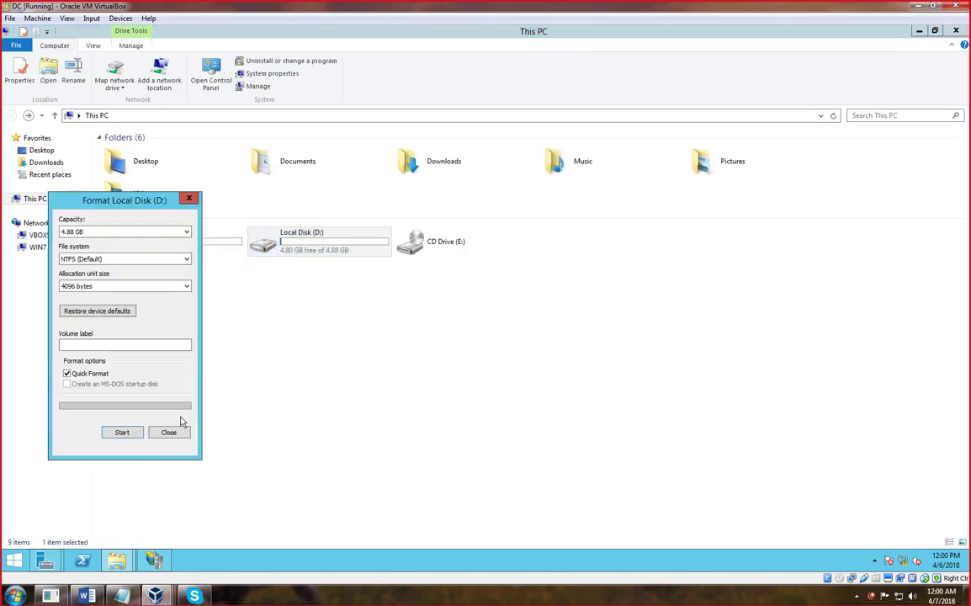
left_click(123, 432)
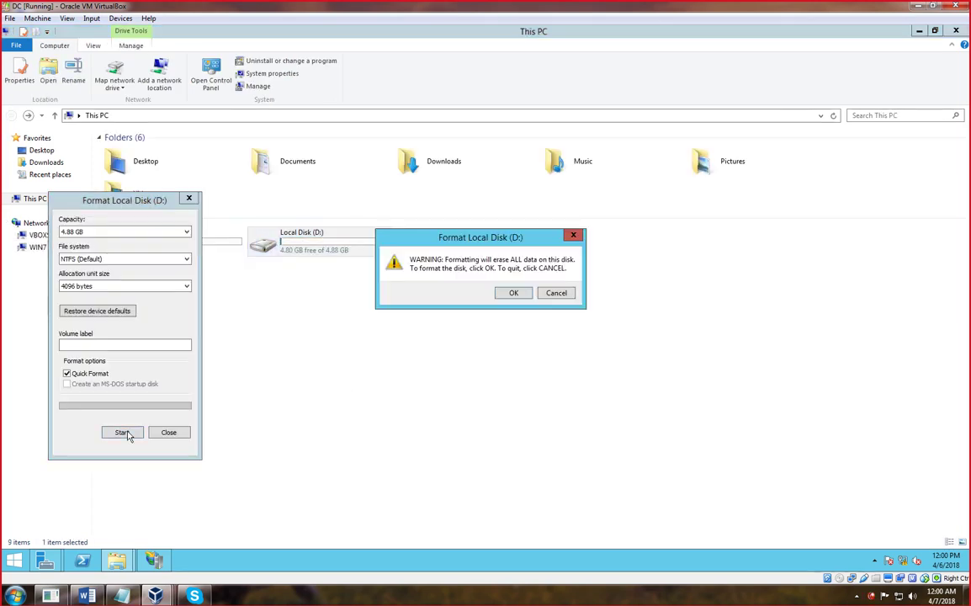
left_click(514, 293)
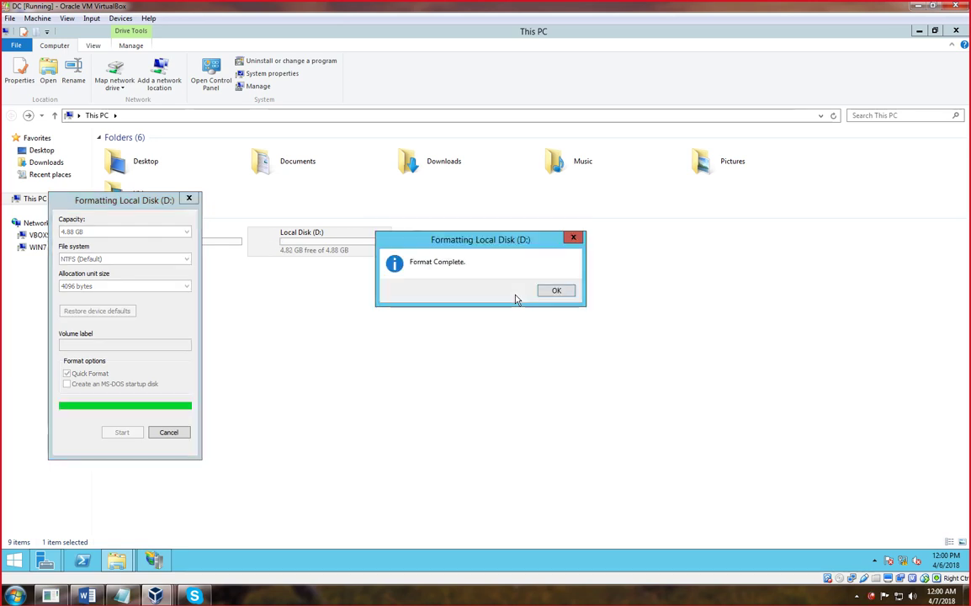
left_click(557, 290)
left_click(189, 200)
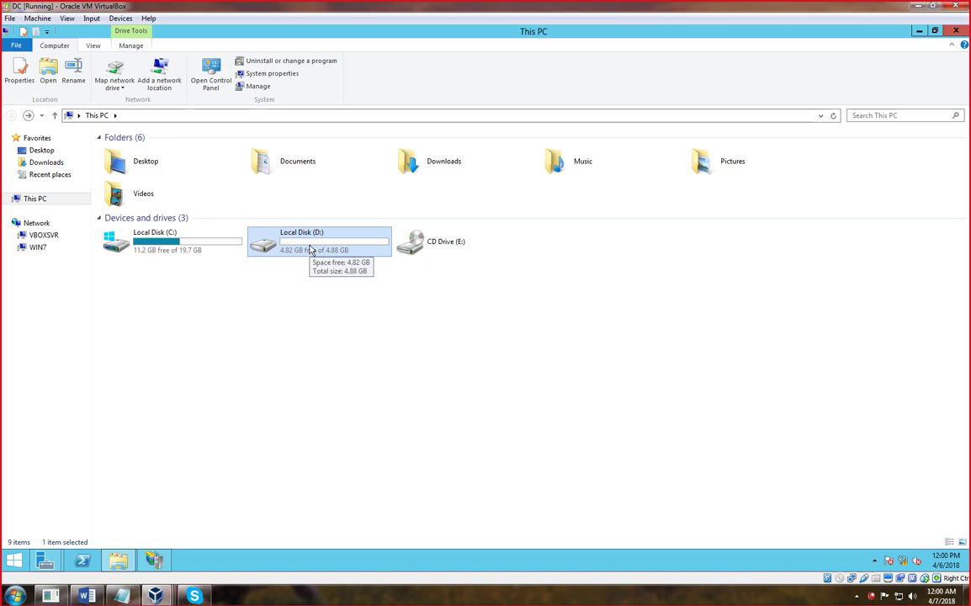
left_click(484, 601)
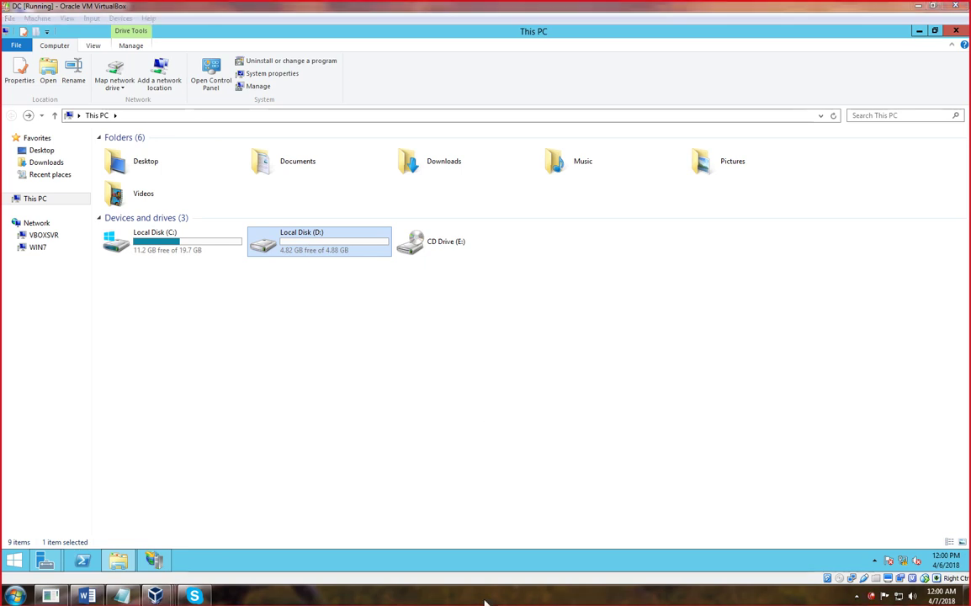
mouse_move(589, 230)
left_mouse_down()
mouse_move(552, 231)
mouse_move(518, 271)
mouse_move(519, 364)
mouse_move(610, 348)
mouse_move(603, 242)
mouse_move(588, 232)
left_mouse_up()
mouse_move(533, 200)
left_mouse_down()
mouse_move(523, 213)
mouse_move(664, 172)
left_mouse_up()
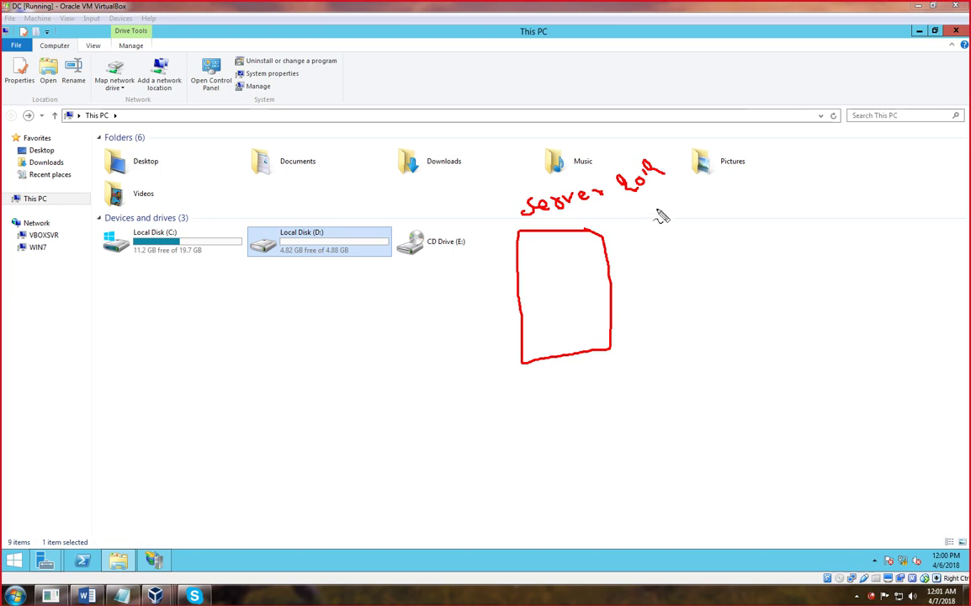
mouse_move(642, 215)
left_mouse_down()
mouse_move(644, 237)
mouse_move(657, 212)
mouse_move(665, 236)
mouse_move(686, 233)
left_mouse_up()
mouse_move(730, 196)
left_mouse_down()
mouse_move(721, 216)
mouse_move(773, 192)
mouse_move(817, 189)
mouse_move(808, 172)
left_mouse_up()
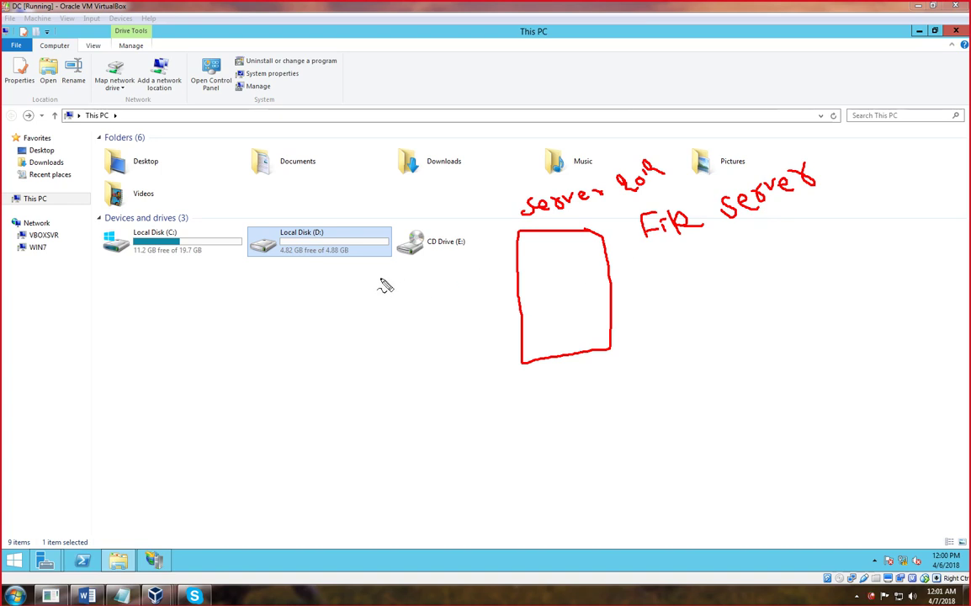
left_click_drag(377, 272, 378, 282)
left_click_drag(382, 273, 389, 291)
mouse_move(374, 299)
left_mouse_down()
mouse_move(396, 309)
mouse_move(398, 262)
mouse_move(404, 283)
mouse_move(424, 258)
mouse_move(415, 275)
left_mouse_up()
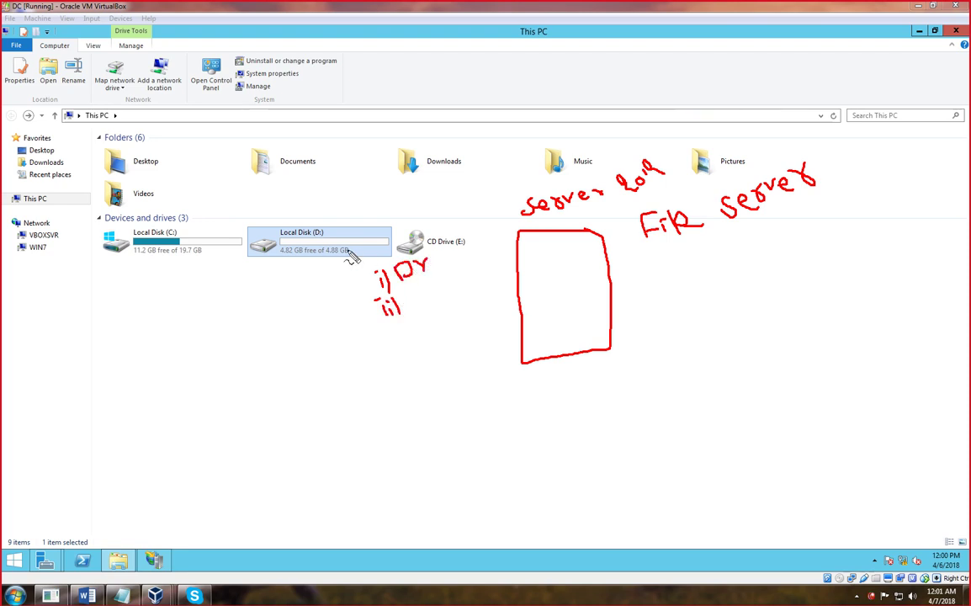
left_click_drag(429, 266, 454, 255)
mouse_move(412, 285)
left_mouse_down()
mouse_move(413, 310)
mouse_move(477, 270)
left_mouse_up()
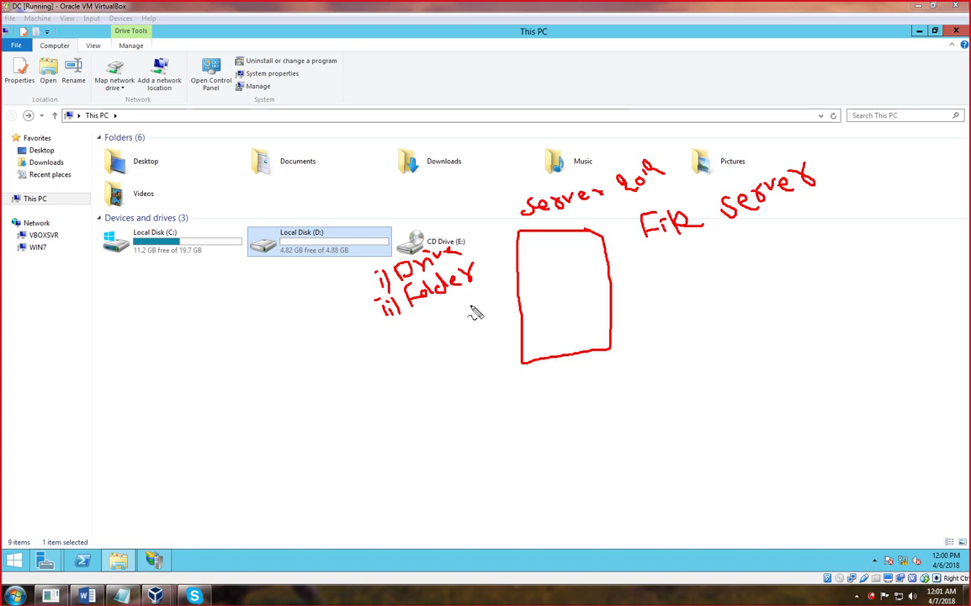
key("Escape")
- Create a new folder named FileServerDATA on Local Disk (D:)
double_click(330, 248)
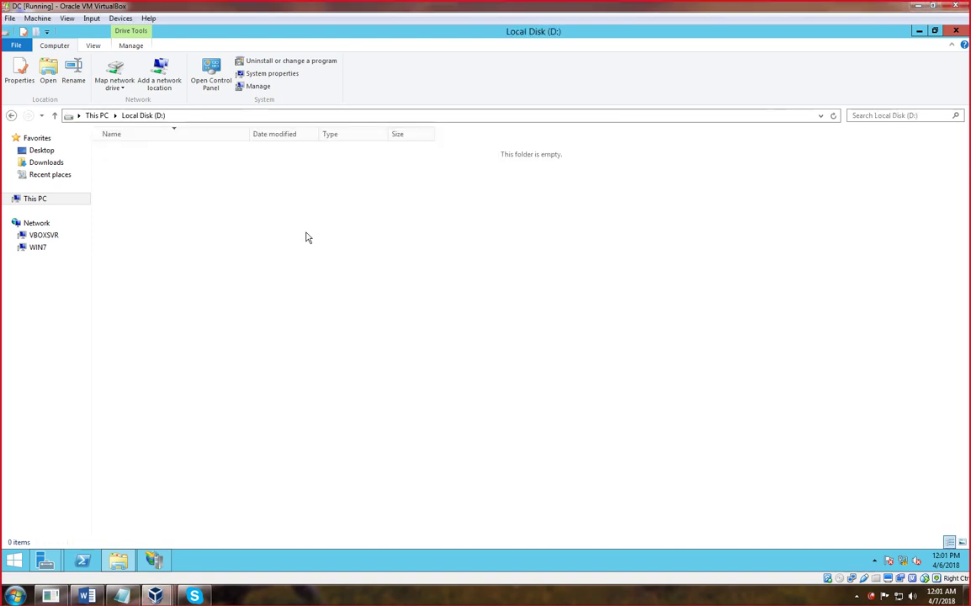
right_click(305, 233)
mouse_move(371, 350)
left_click(452, 352)
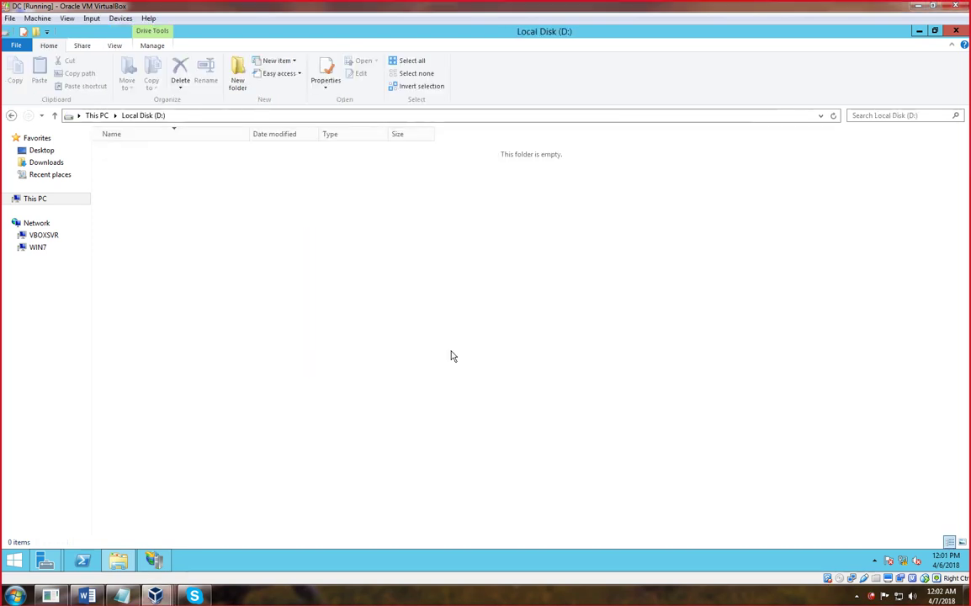
type("F")
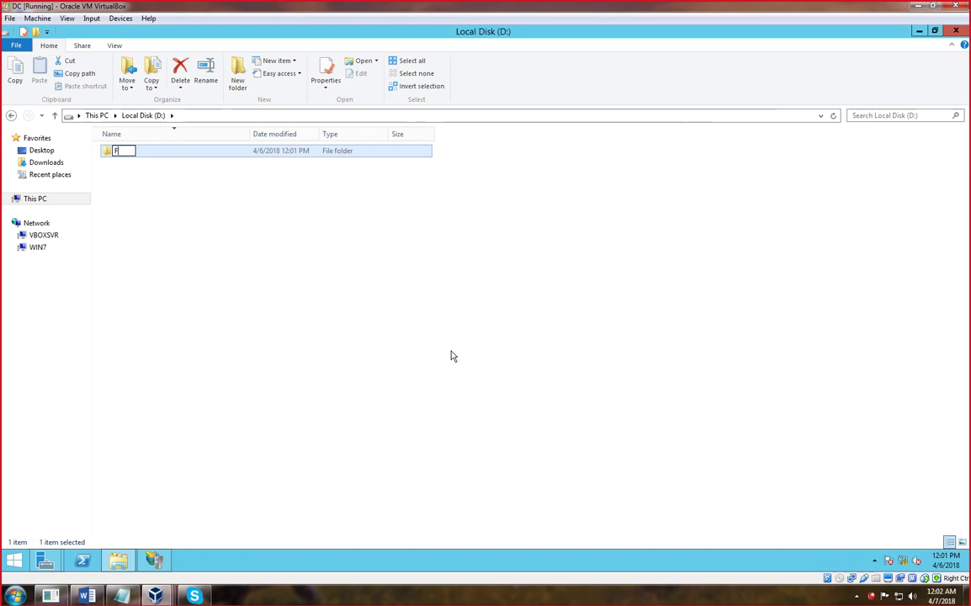
type("ileServerDATA")
key("Return")
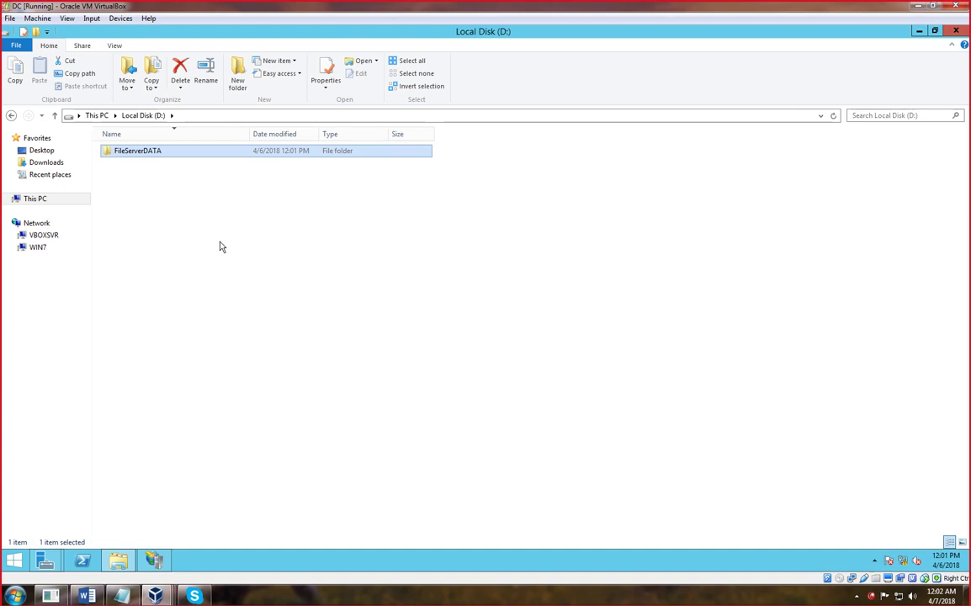
- Open the FileServerDATA folder, browse back to This PC, and reopen D:
double_click(144, 152)
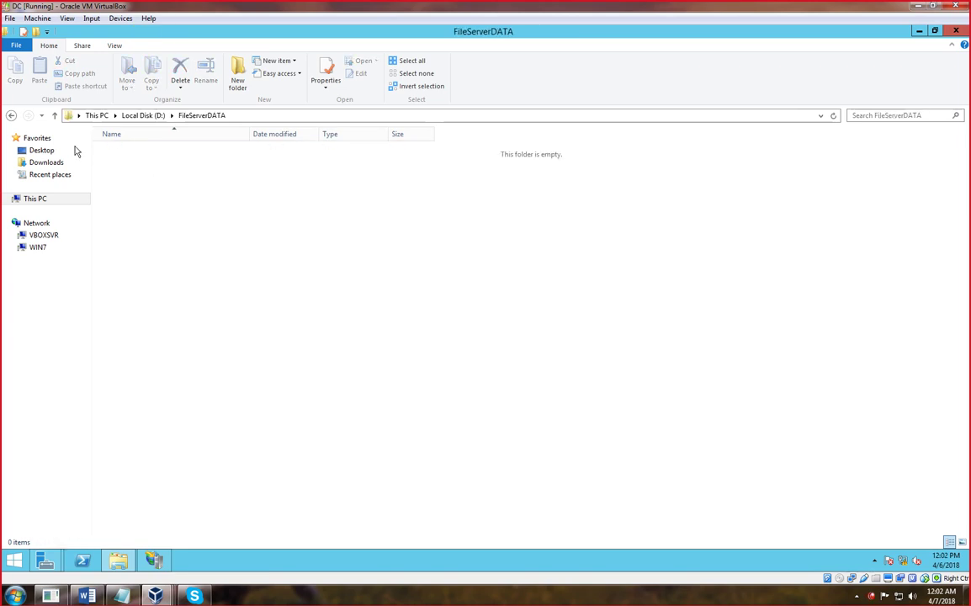
left_click(11, 115)
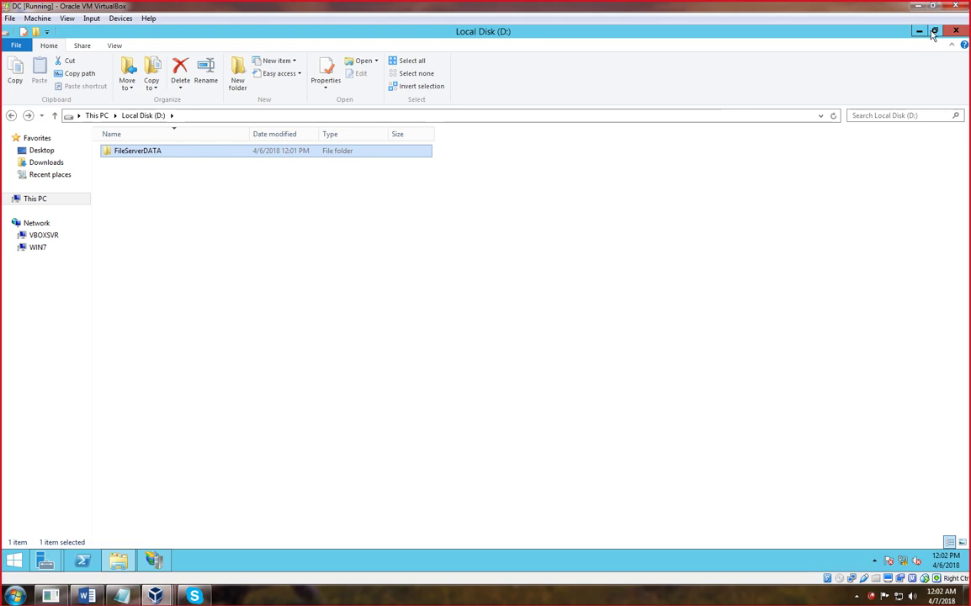
left_click(12, 115)
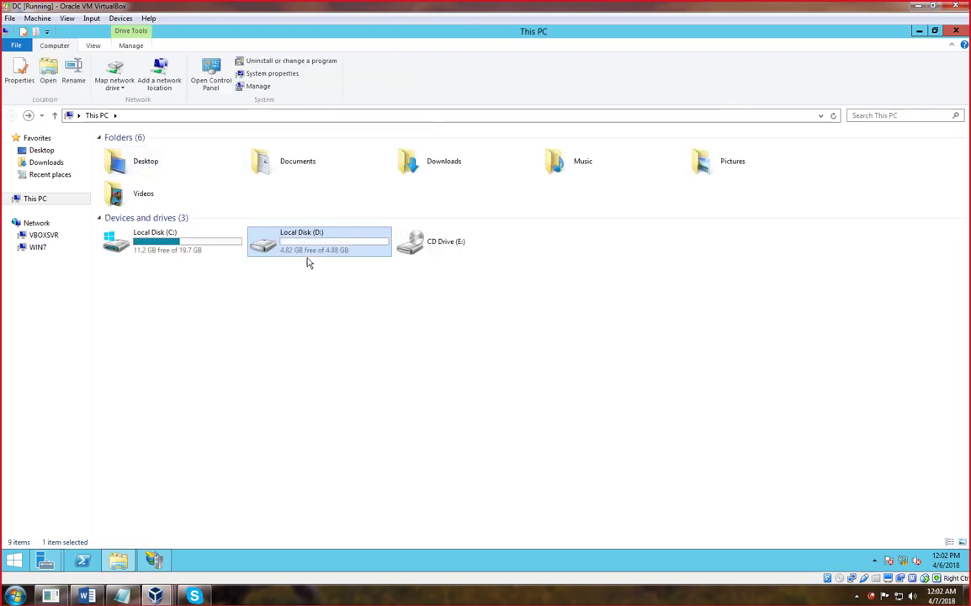
double_click(303, 250)
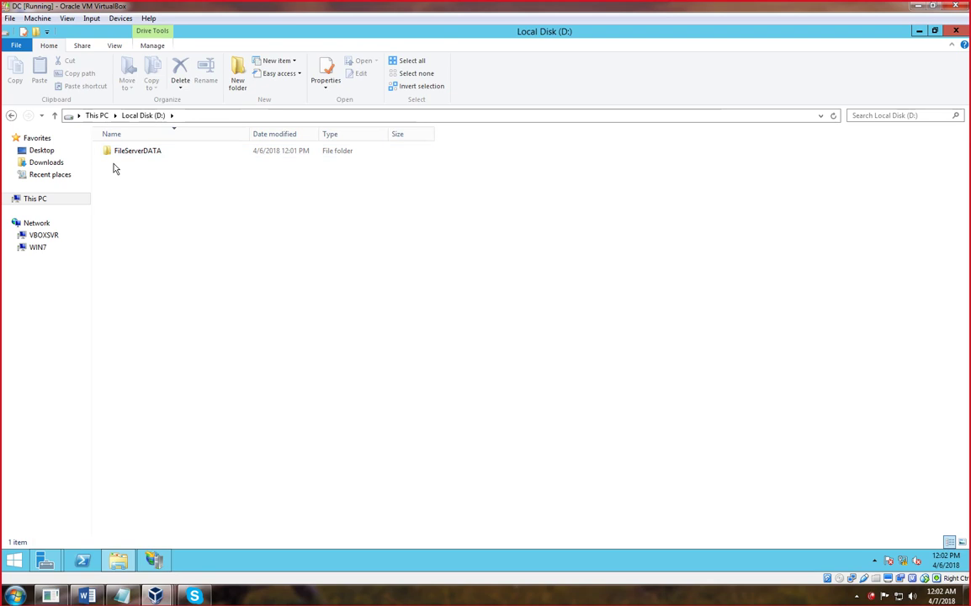
- Close the D: folder window, IIS Manager, and the This PC window
left_click(956, 31)
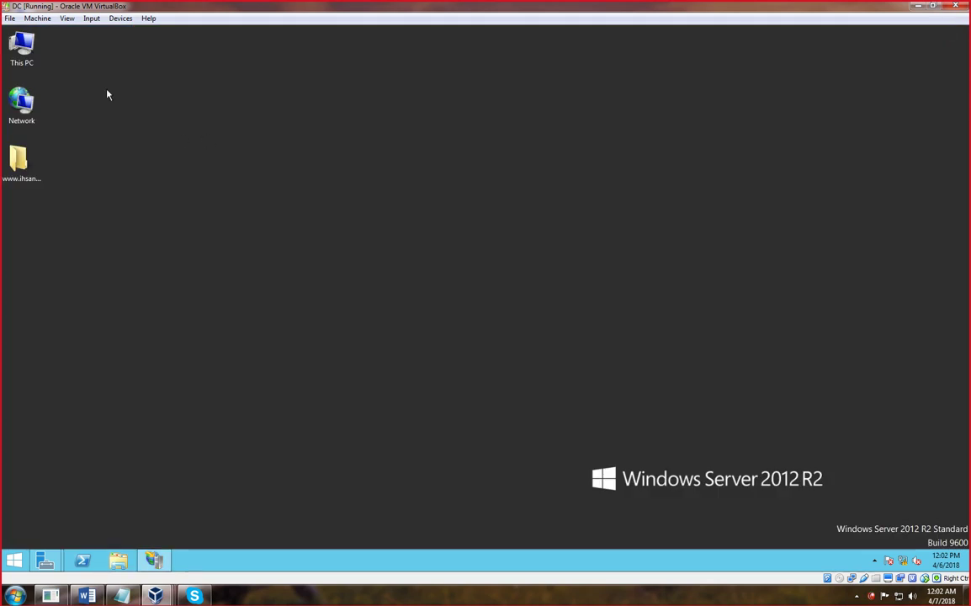
left_click(154, 559)
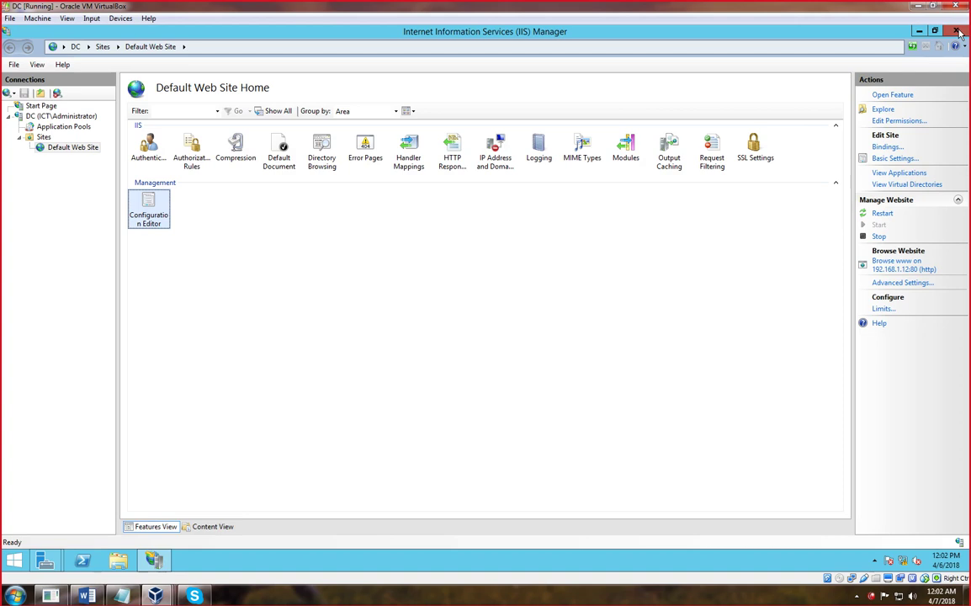
left_click(960, 34)
double_click(24, 44)
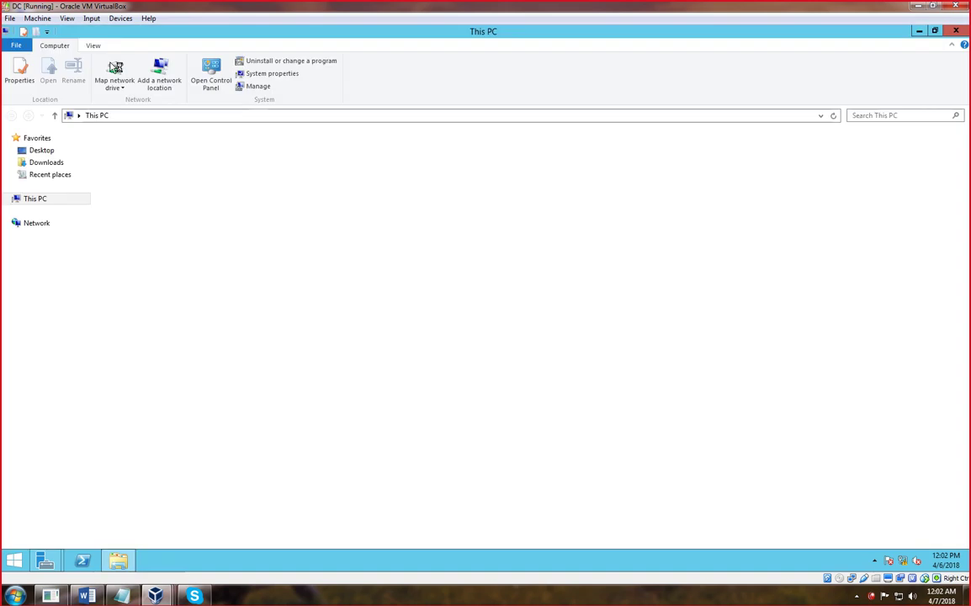
left_click(956, 33)
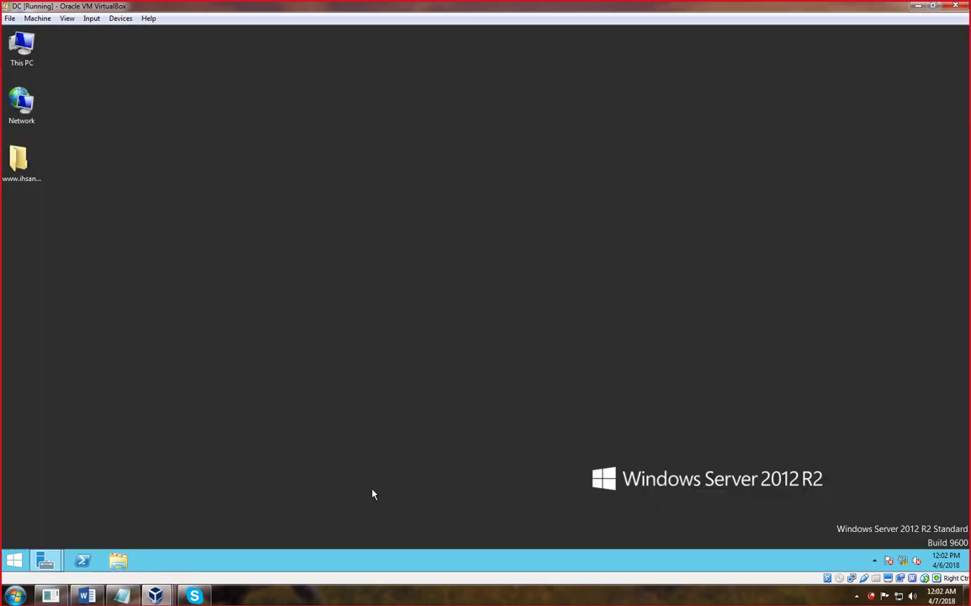
- Bring Server Manager's Shares page forward and right-click the empty area of the shares list
mouse_move(46, 557)
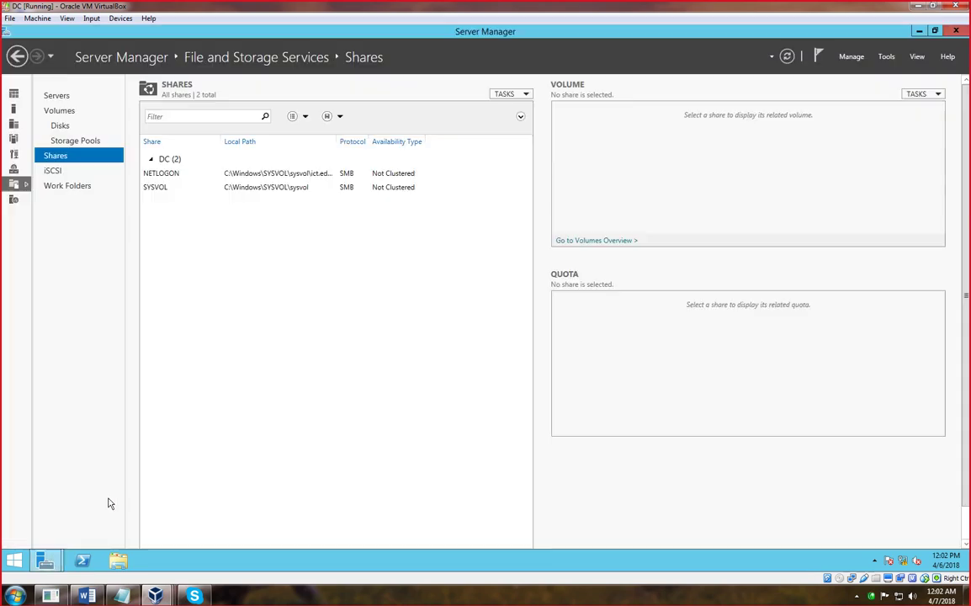
left_click(93, 488)
right_click(202, 229)
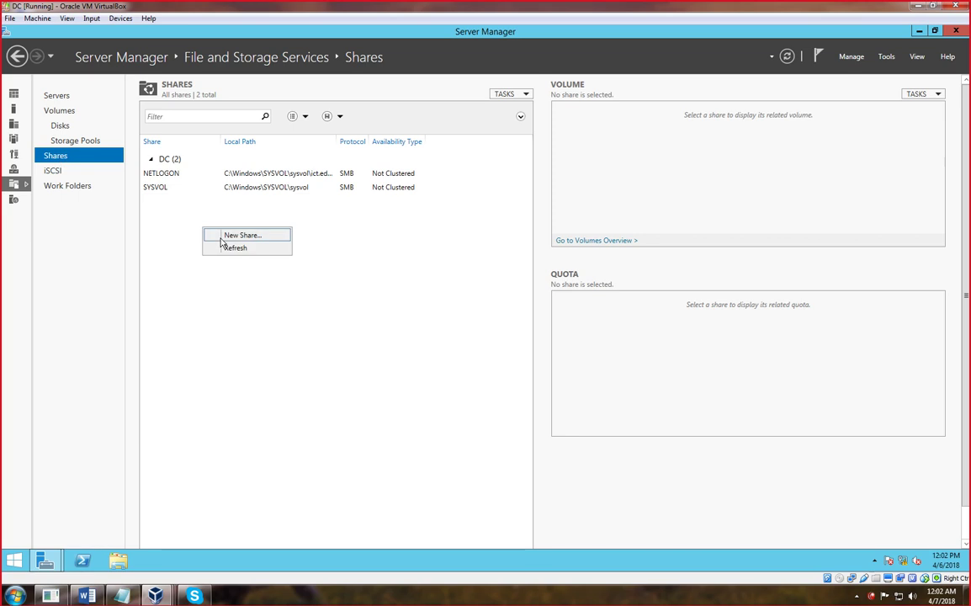
- Start a New Share and pick the SMB Share - Quick profile after reviewing the other profiles
left_click(222, 238)
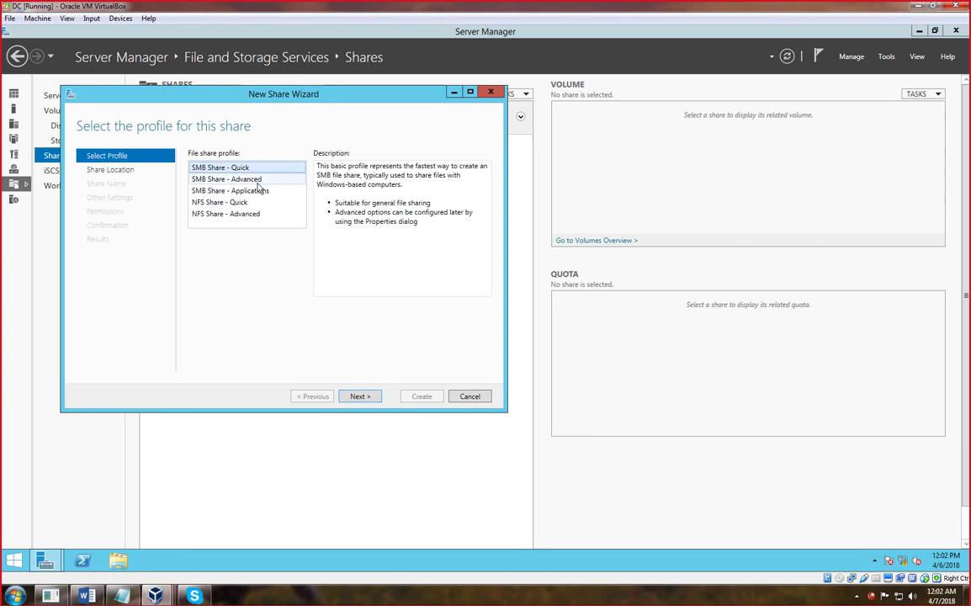
left_click(248, 191)
left_click(240, 203)
left_click(244, 215)
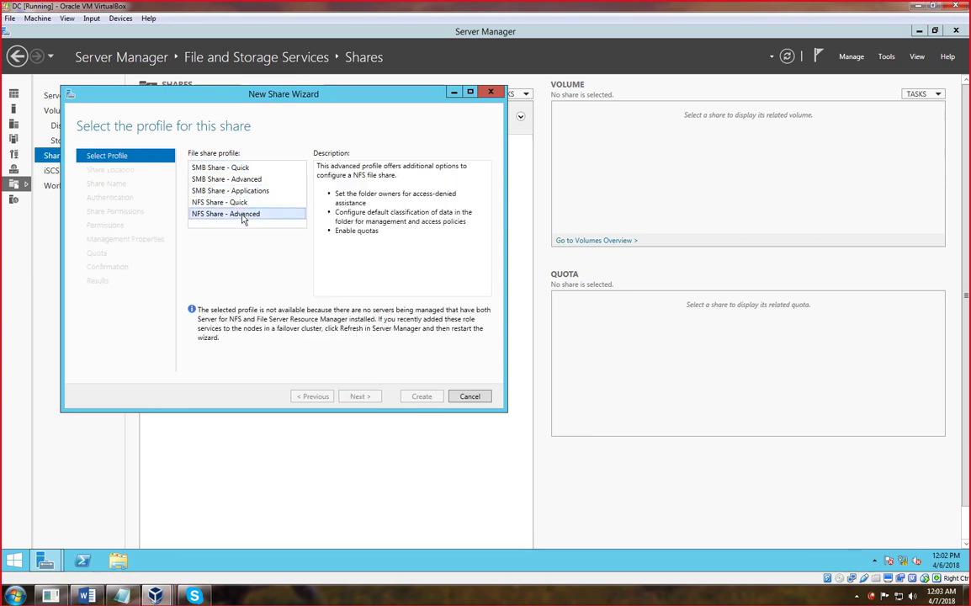
left_click(217, 170)
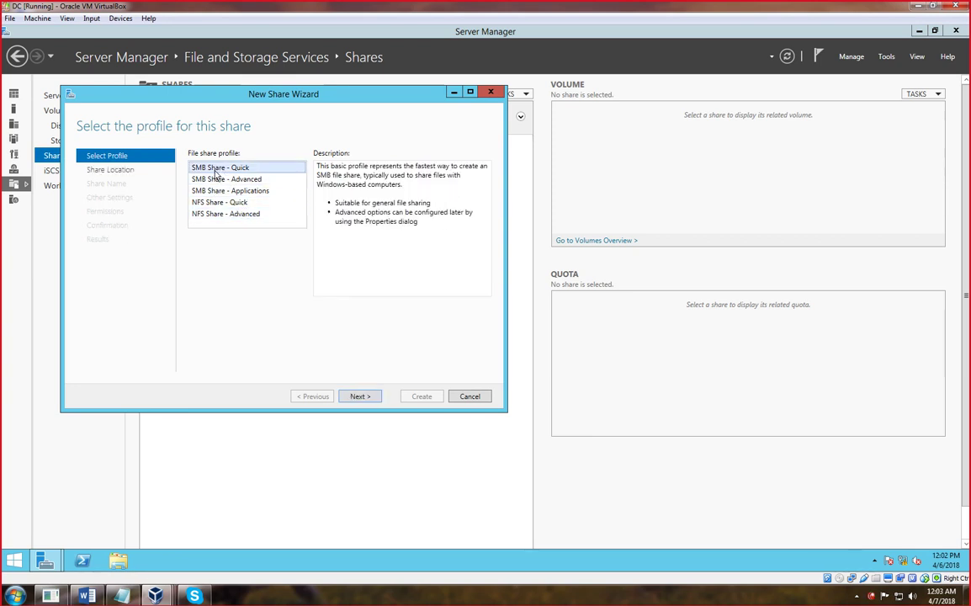
left_click(364, 401)
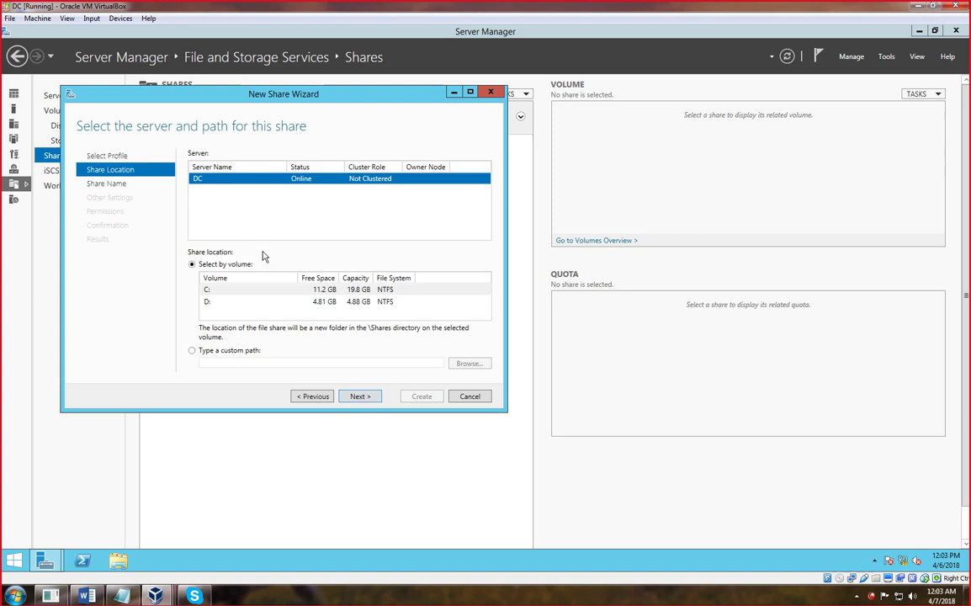
- Select volume D: as the share location, then choose to type a custom path
left_click(209, 293)
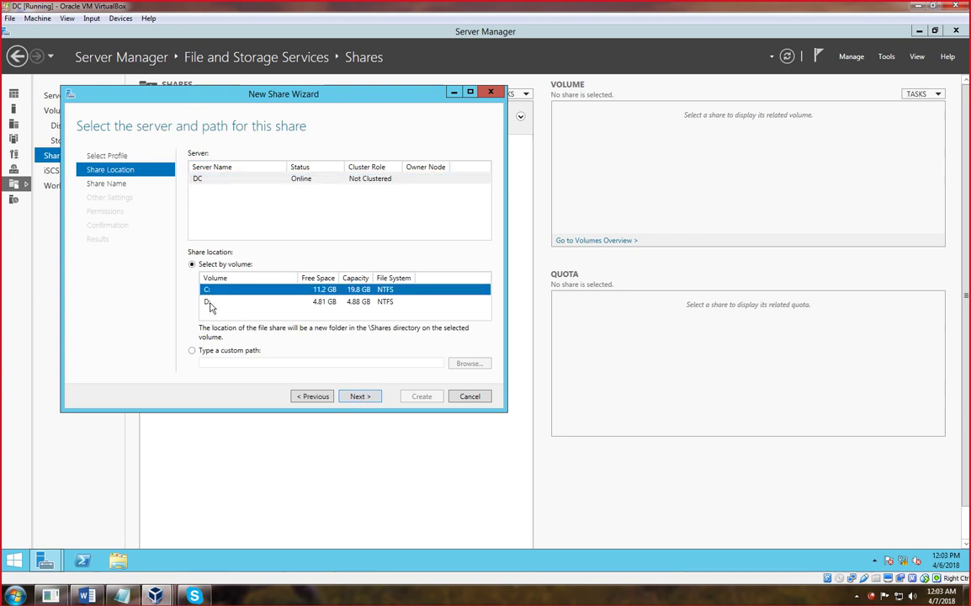
left_click(209, 302)
left_click(209, 290)
left_click(209, 301)
key("Up")
left_click(210, 302)
key("Up")
left_click(209, 301)
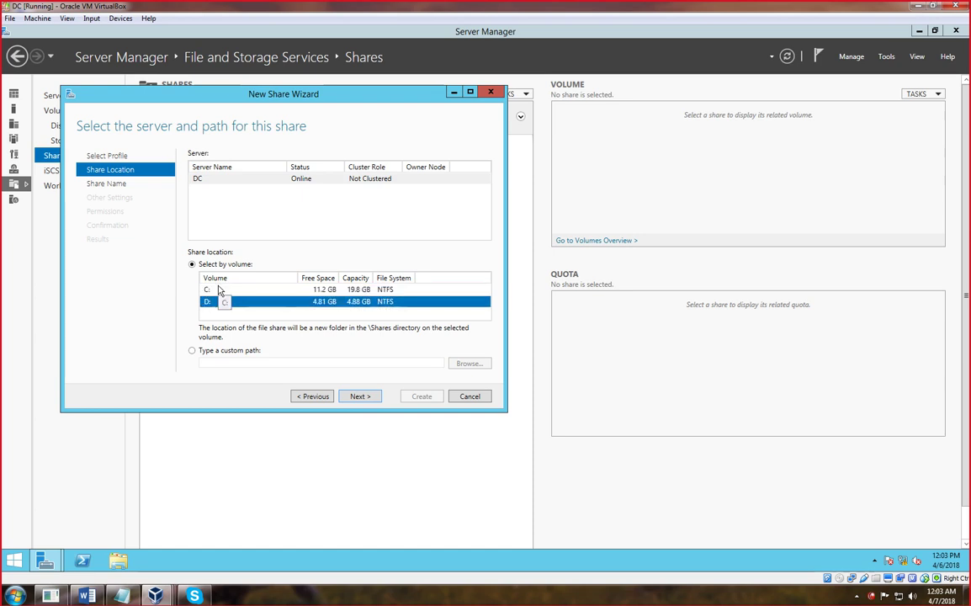
left_click(193, 352)
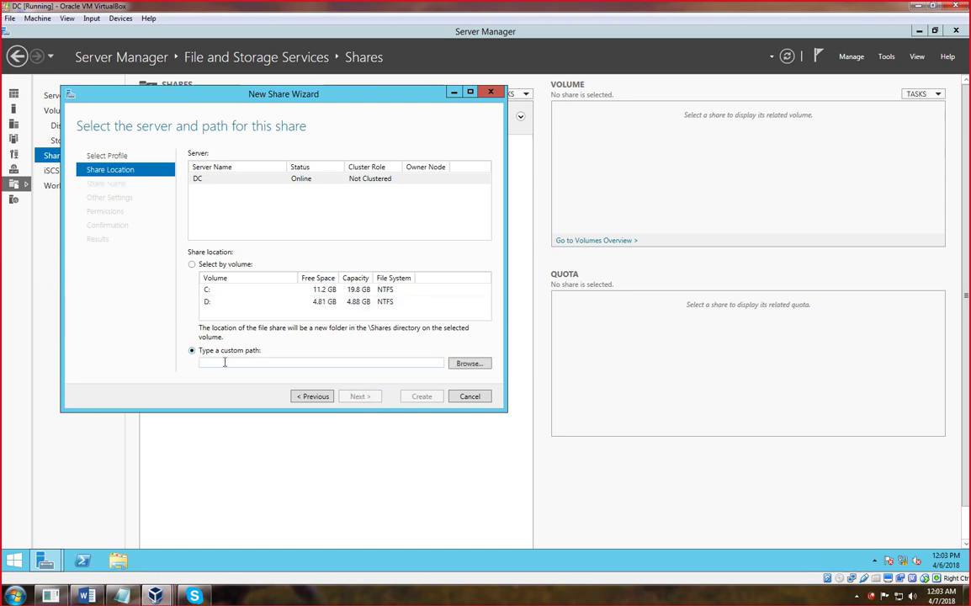
- Browse to and select D:\fileserverdata as the share path, then continue to the share name page
left_click(468, 363)
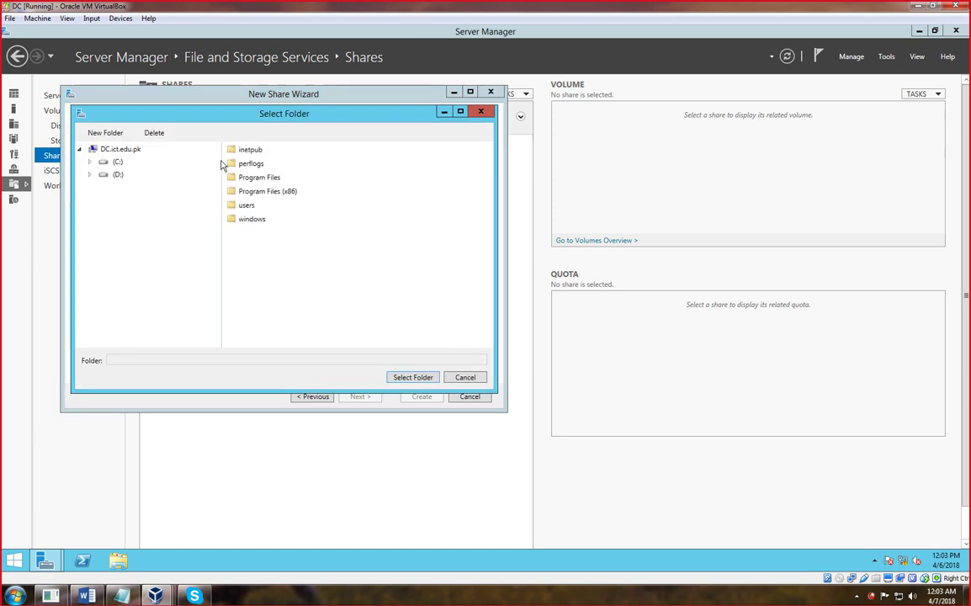
left_click(119, 174)
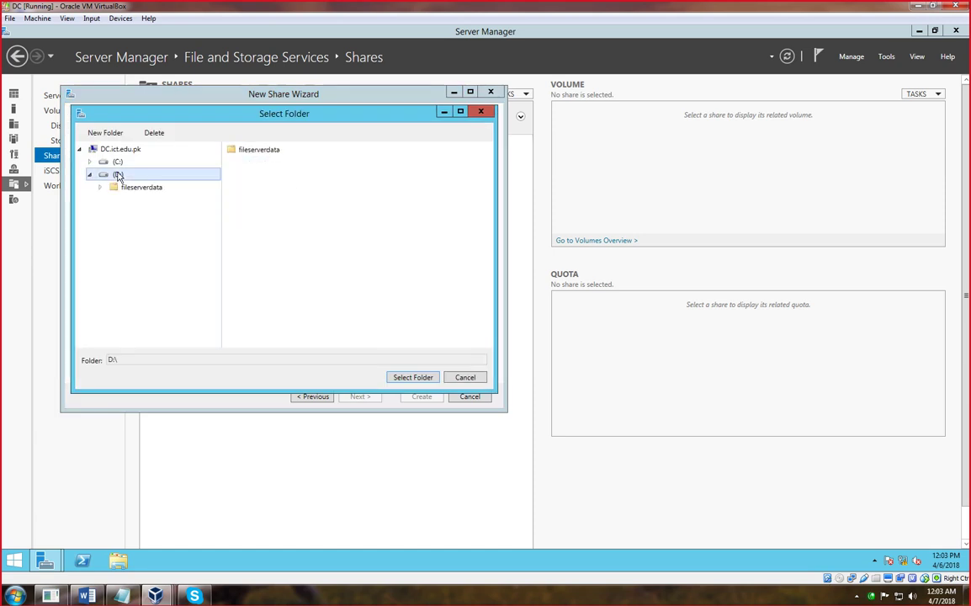
left_click(260, 155)
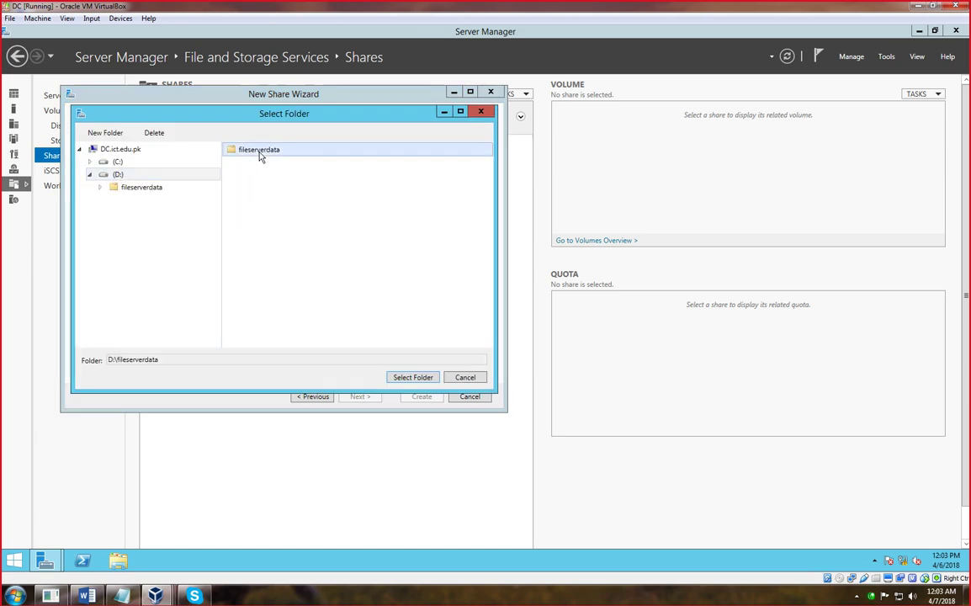
left_click(419, 380)
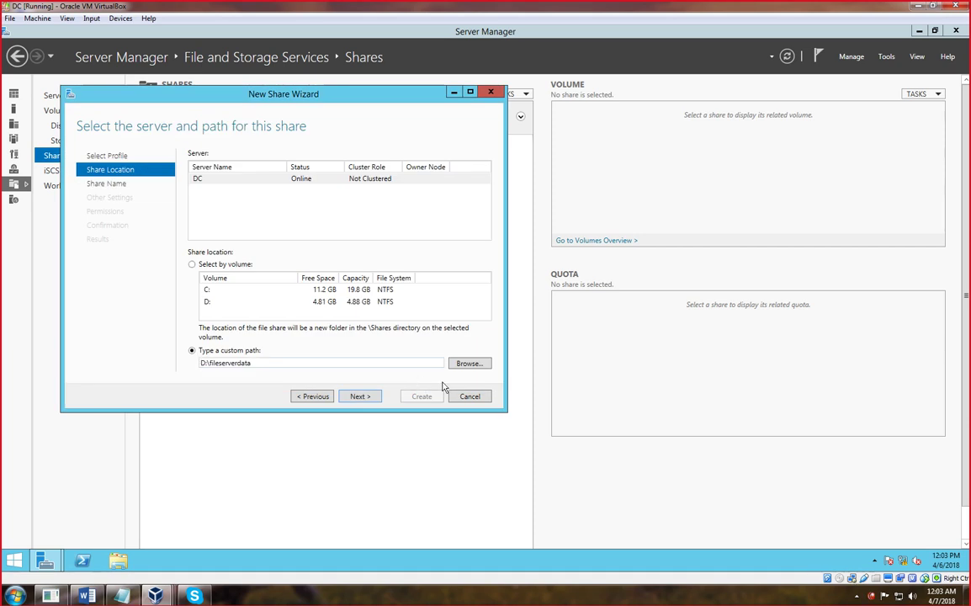
left_click(360, 396)
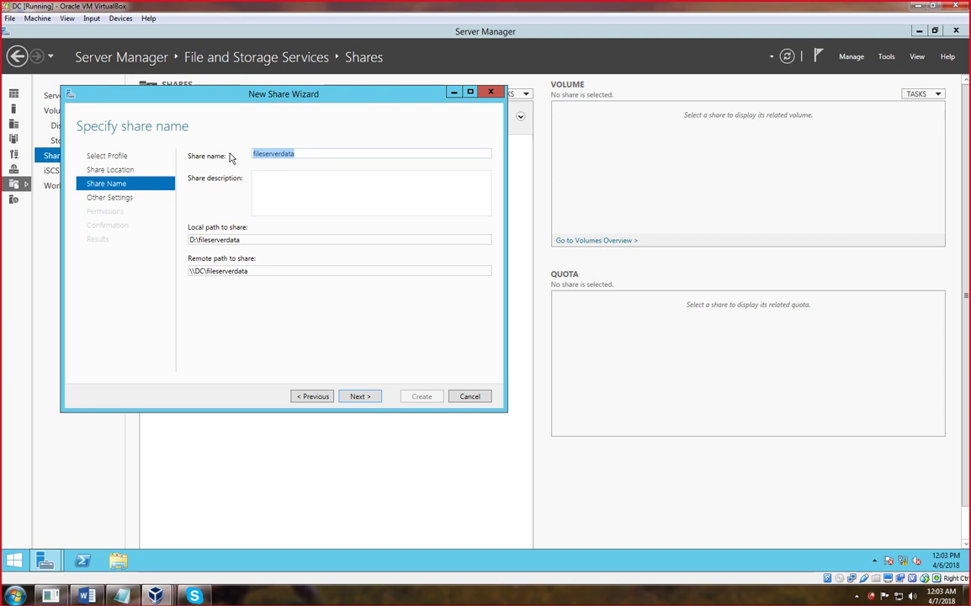
- Describe the share as 'this is for clients sharing and access' and check the D:\fileserverdata and \\DC\fileserverdata paths
left_click(274, 180)
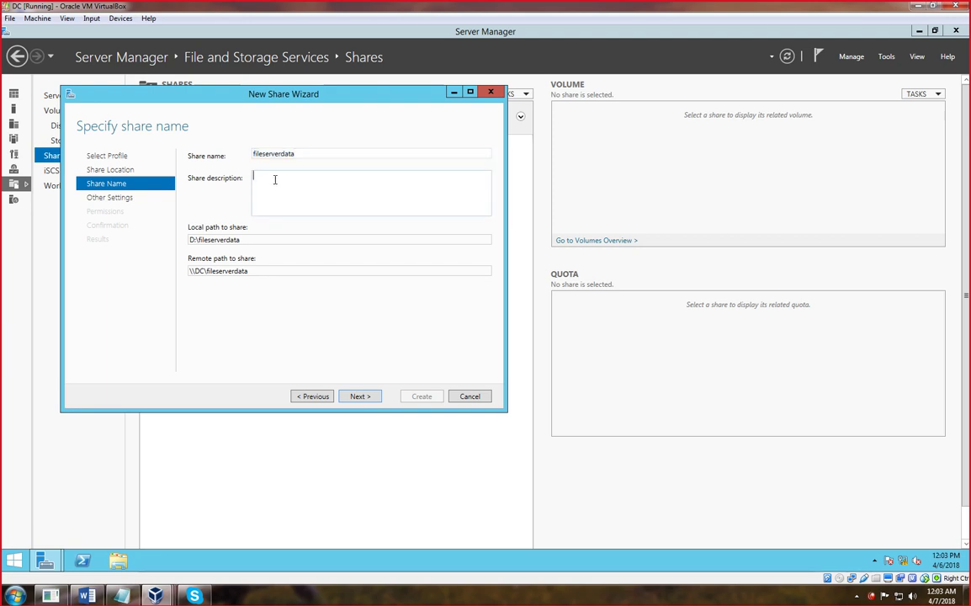
type("this is for clients sharing and access")
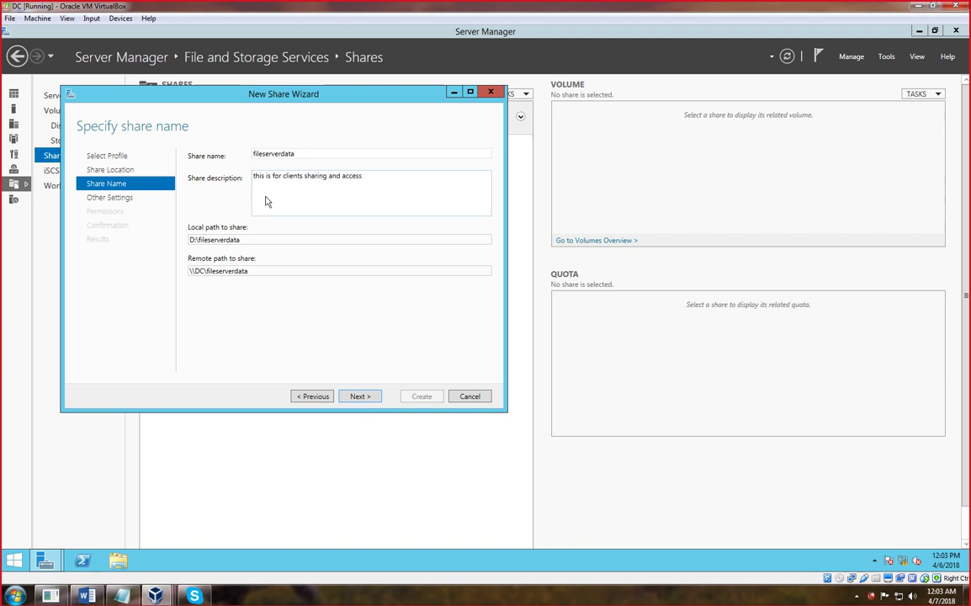
triple_click(252, 241)
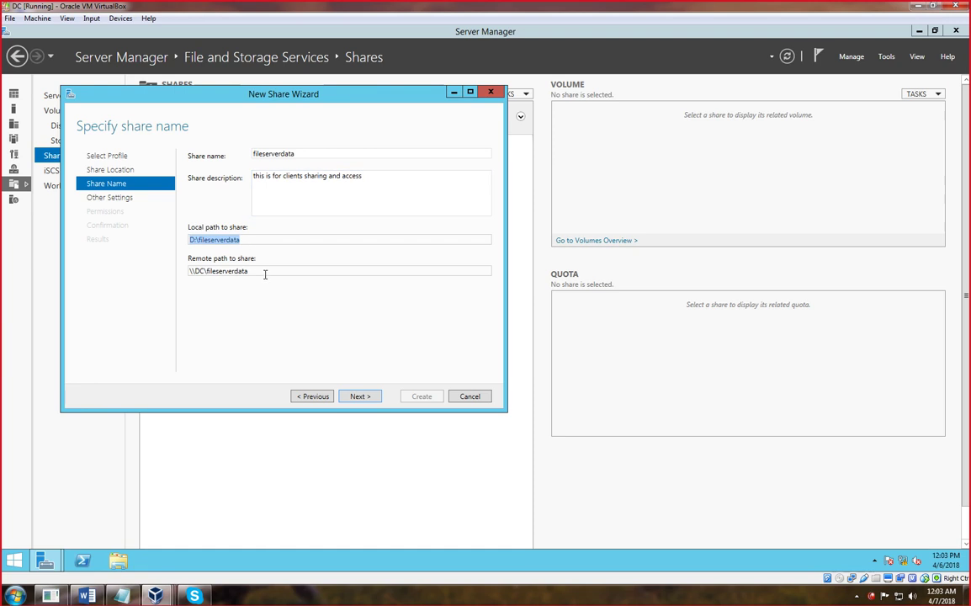
triple_click(264, 272)
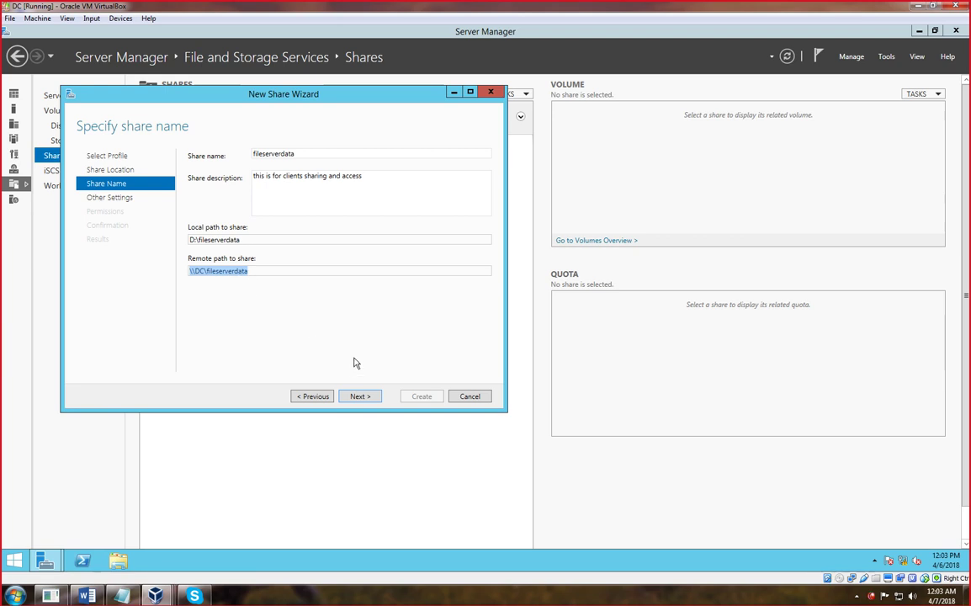
left_click(360, 397)
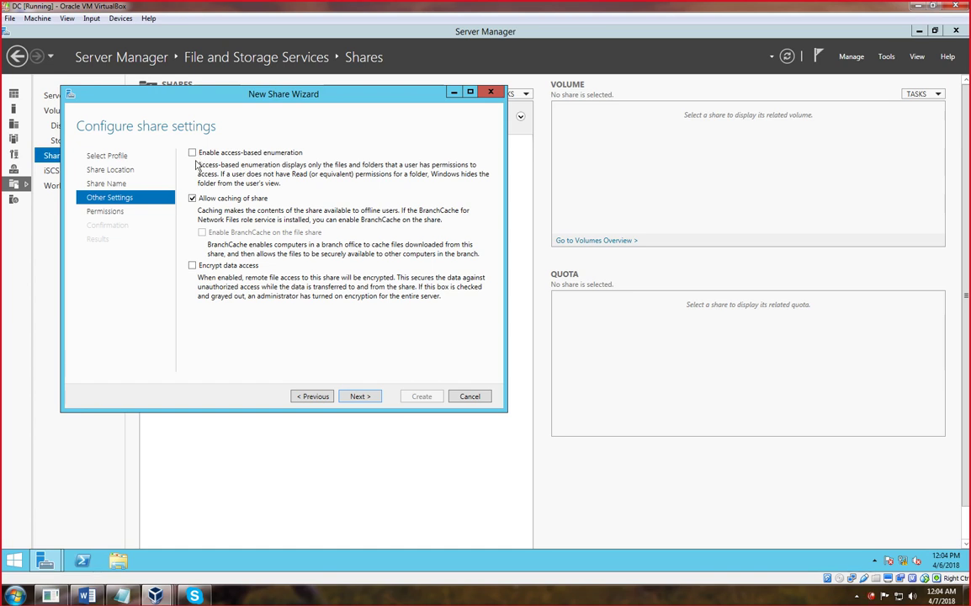
left_click(416, 600)
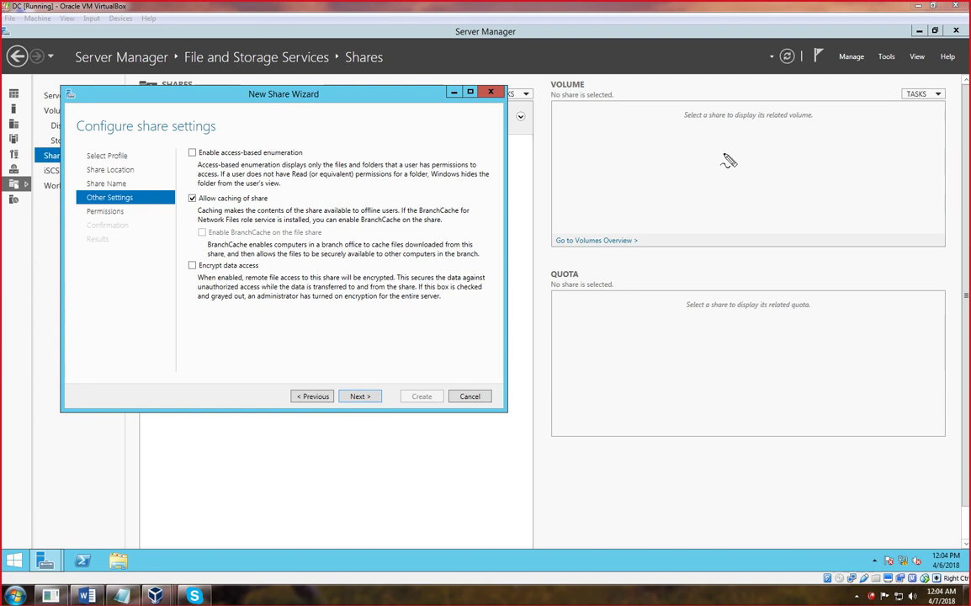
mouse_move(724, 155)
left_mouse_down()
mouse_move(653, 158)
mouse_move(671, 202)
mouse_move(791, 185)
mouse_move(741, 154)
left_mouse_up()
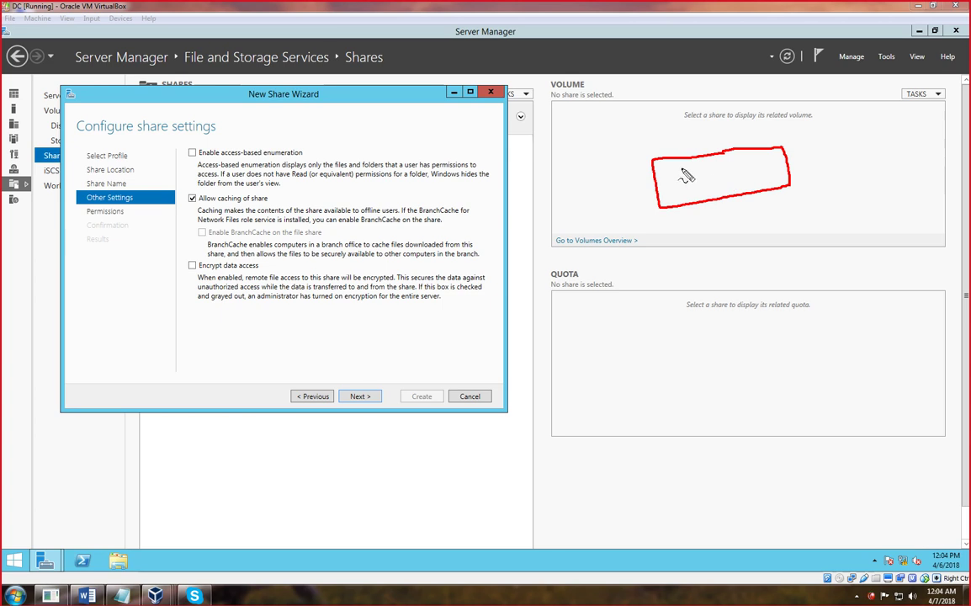
mouse_move(666, 171)
left_mouse_down()
mouse_move(738, 153)
mouse_move(744, 160)
left_mouse_up()
mouse_move(673, 185)
left_mouse_down()
mouse_move(674, 194)
mouse_move(714, 190)
mouse_move(782, 172)
left_mouse_up()
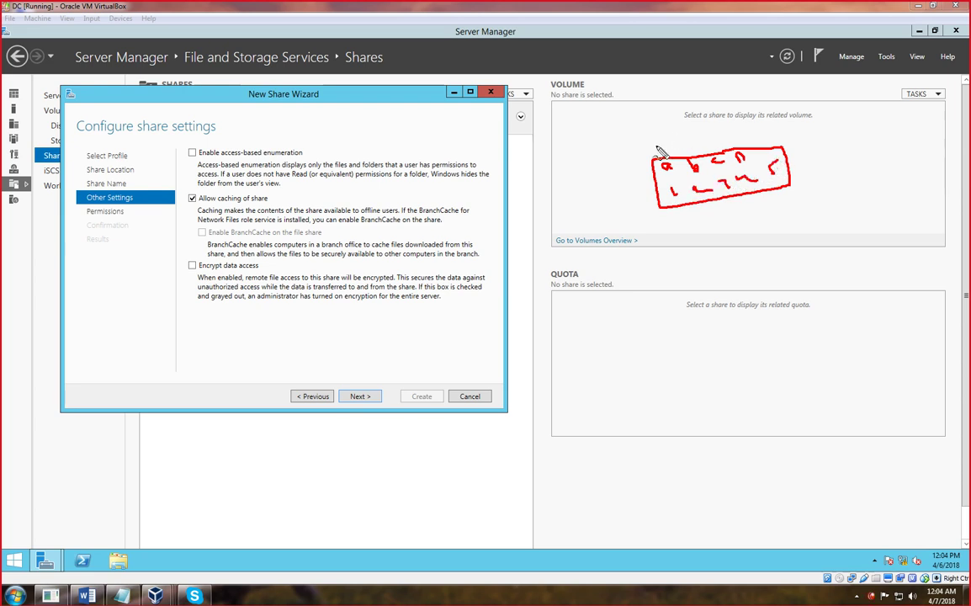
mouse_move(607, 112)
left_mouse_down()
mouse_move(611, 123)
mouse_move(624, 110)
left_mouse_up()
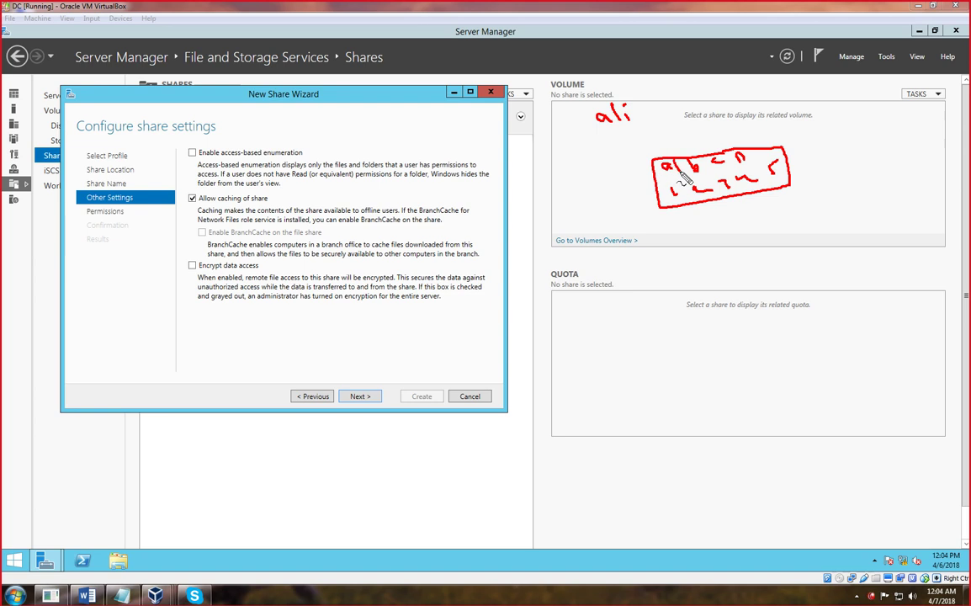
left_click_drag(672, 179, 660, 181)
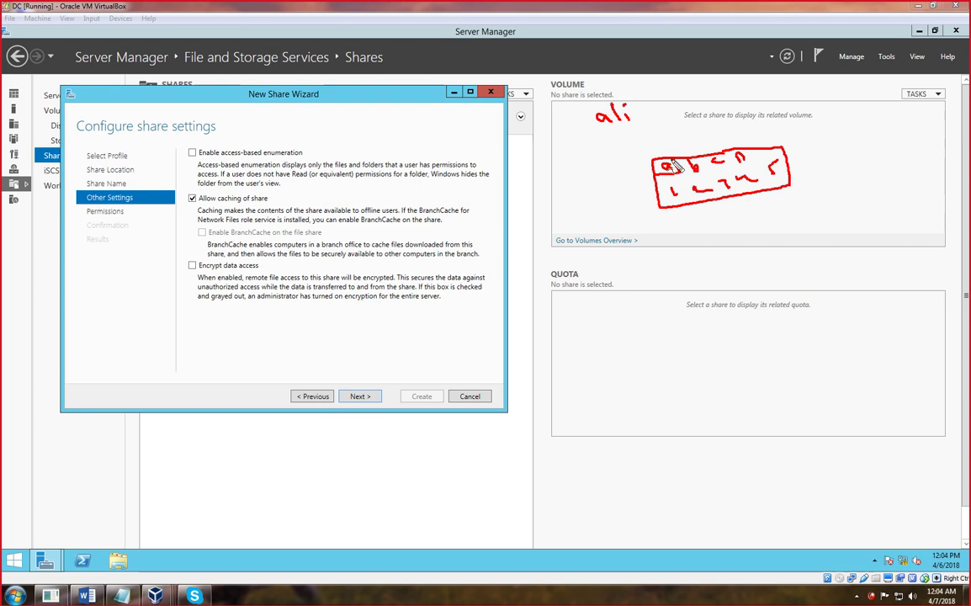
left_click_drag(693, 145, 726, 121)
mouse_move(705, 174)
left_mouse_down()
mouse_move(693, 160)
mouse_move(698, 170)
left_mouse_up()
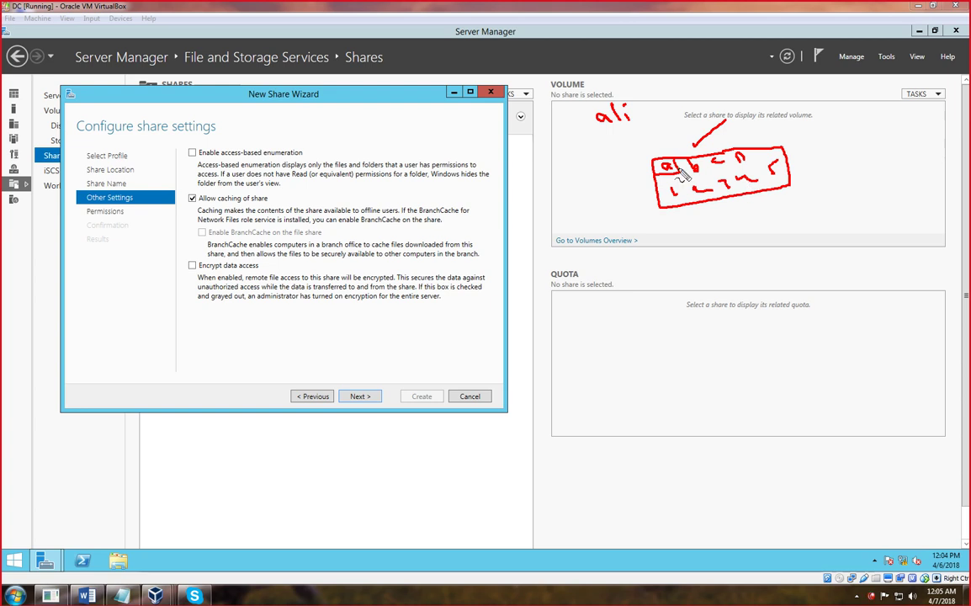
left_click_drag(662, 156, 681, 137)
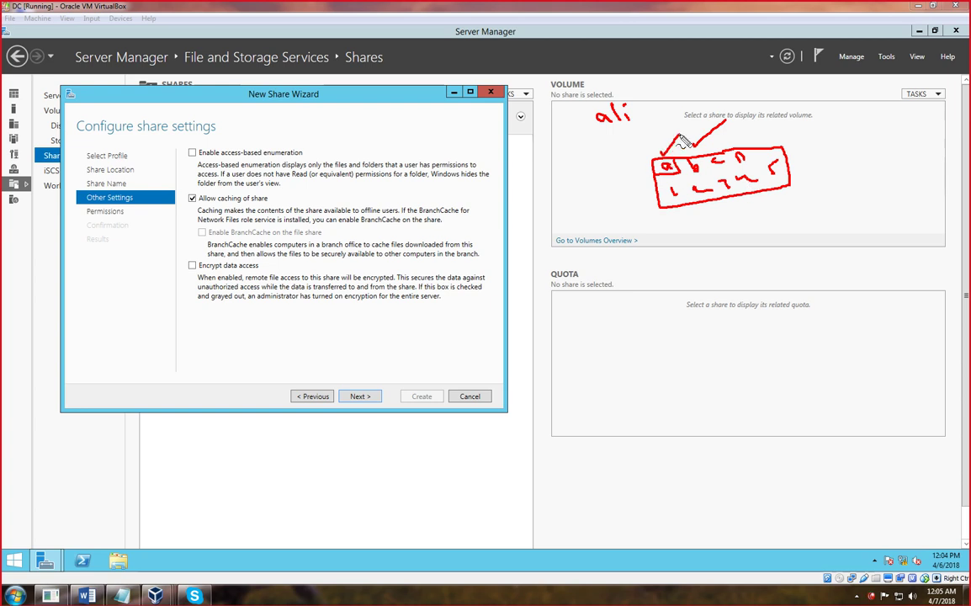
mouse_move(593, 143)
left_mouse_down()
mouse_move(595, 160)
mouse_move(649, 157)
left_mouse_up()
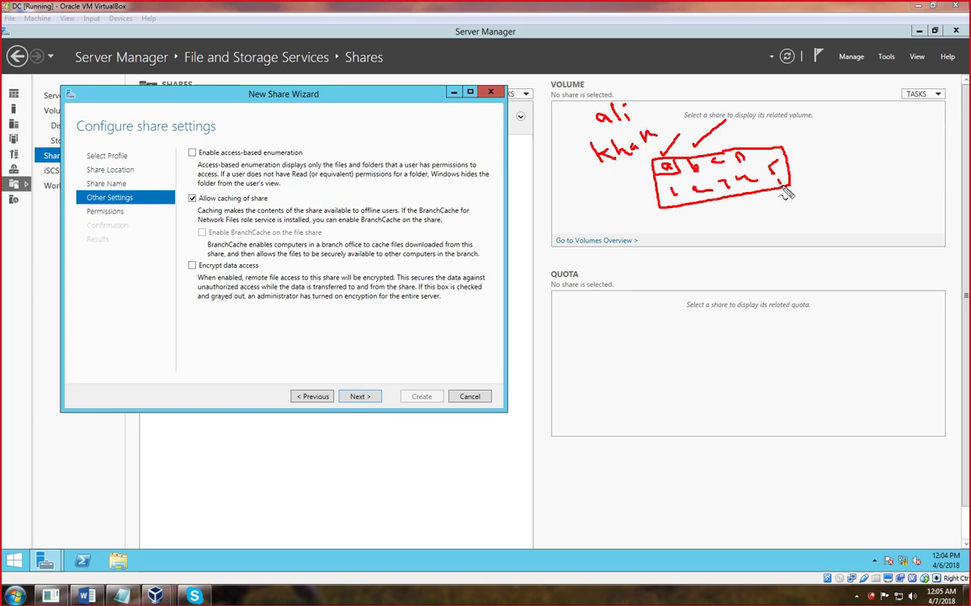
mouse_move(665, 213)
left_mouse_down()
mouse_move(789, 192)
mouse_move(779, 145)
left_mouse_up()
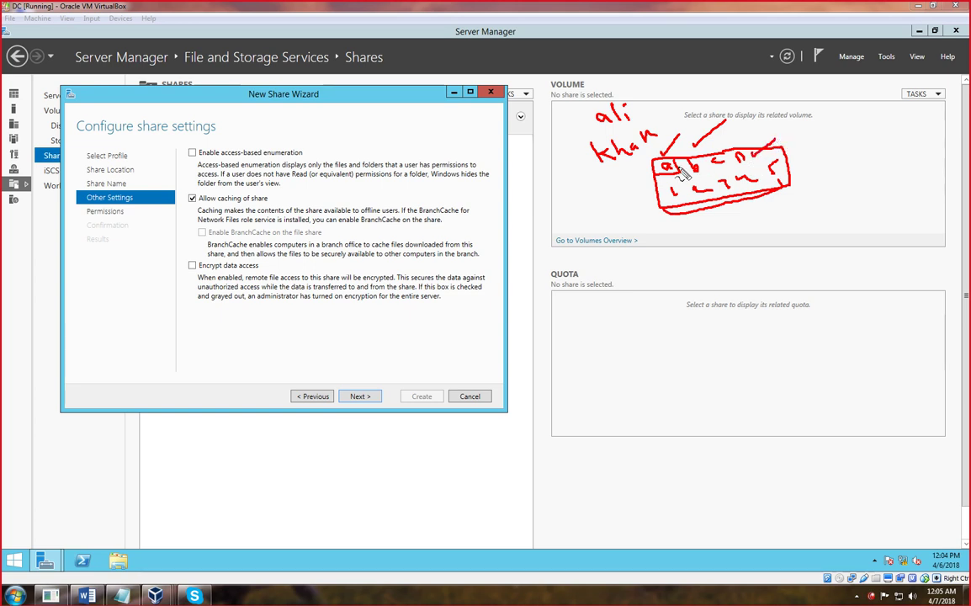
left_click_drag(670, 168, 679, 162)
left_click_drag(612, 157, 621, 172)
key("Escape")
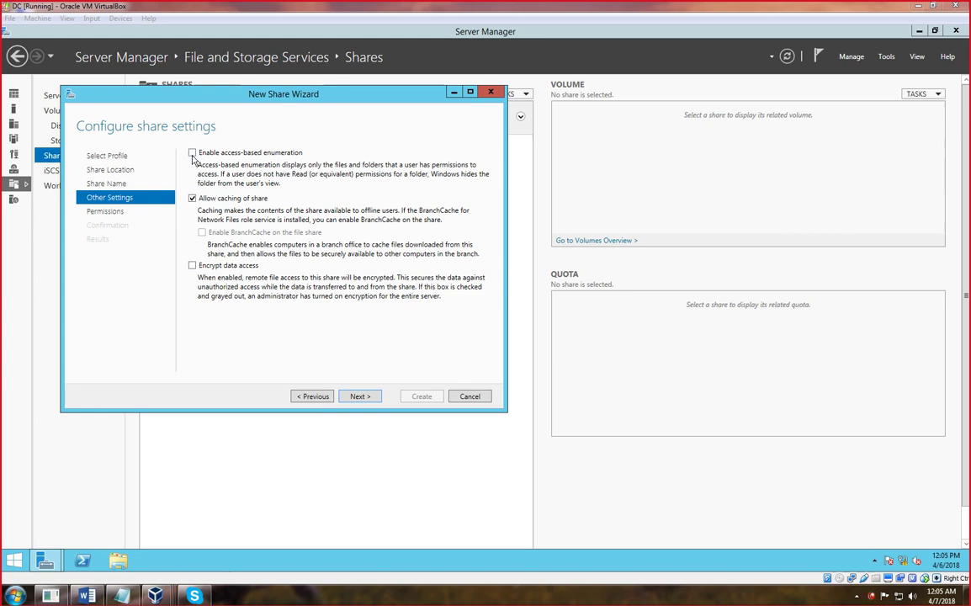
- Tick 'Enable access-based enumeration' for the fileserverdata share
left_click(192, 153)
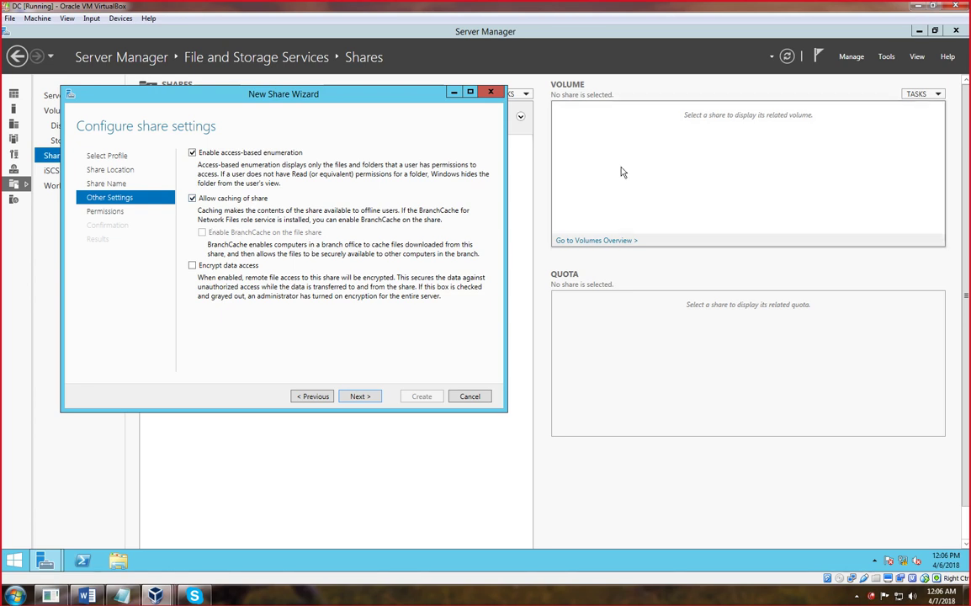
left_click(503, 597)
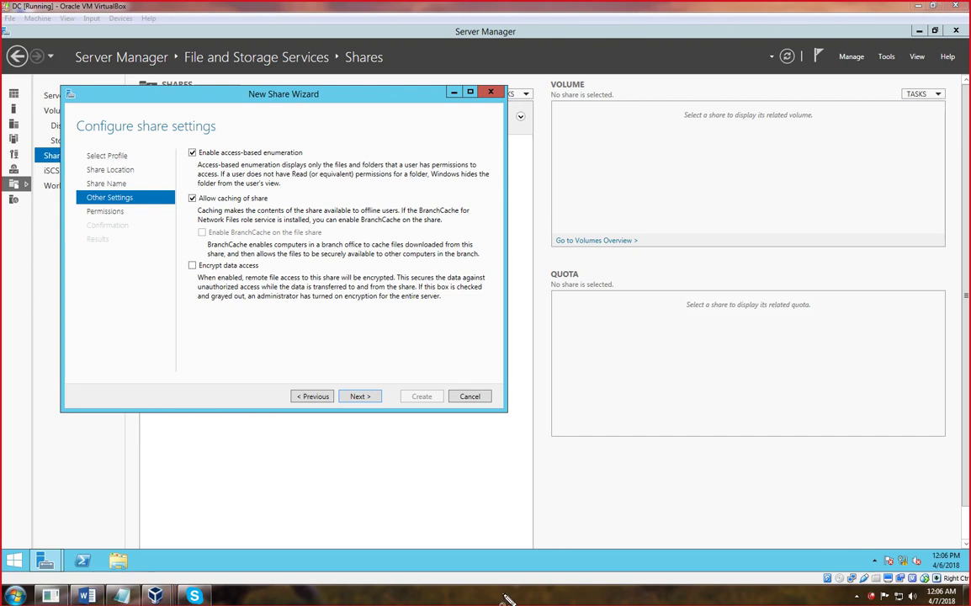
- Sketch the shared-folder box branching out to client circles with the screen pen
mouse_move(680, 155)
left_mouse_down()
mouse_move(641, 262)
mouse_move(718, 279)
mouse_move(683, 154)
left_mouse_up()
mouse_move(669, 292)
left_mouse_down()
mouse_move(681, 330)
mouse_move(568, 354)
mouse_move(552, 457)
left_mouse_up()
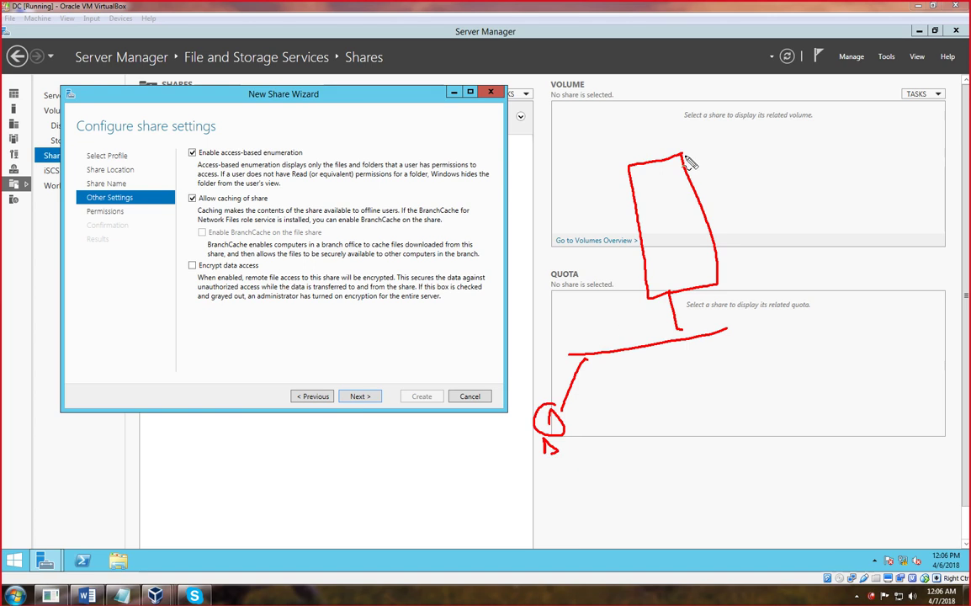
mouse_move(637, 125)
left_mouse_down()
mouse_move(659, 144)
mouse_move(648, 157)
left_mouse_up()
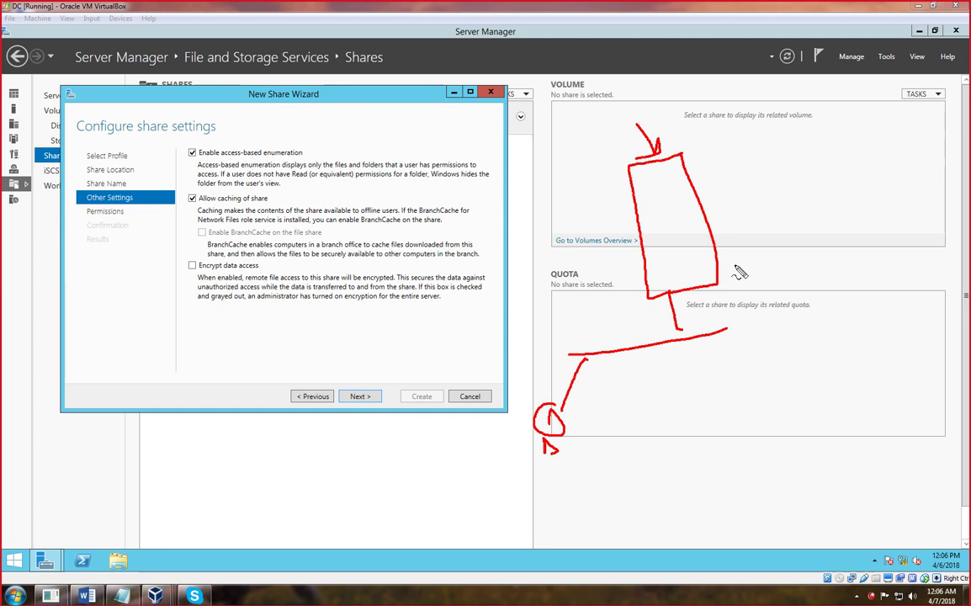
left_click_drag(639, 347, 698, 439)
left_click_drag(723, 331, 809, 300)
left_click_drag(778, 318, 818, 387)
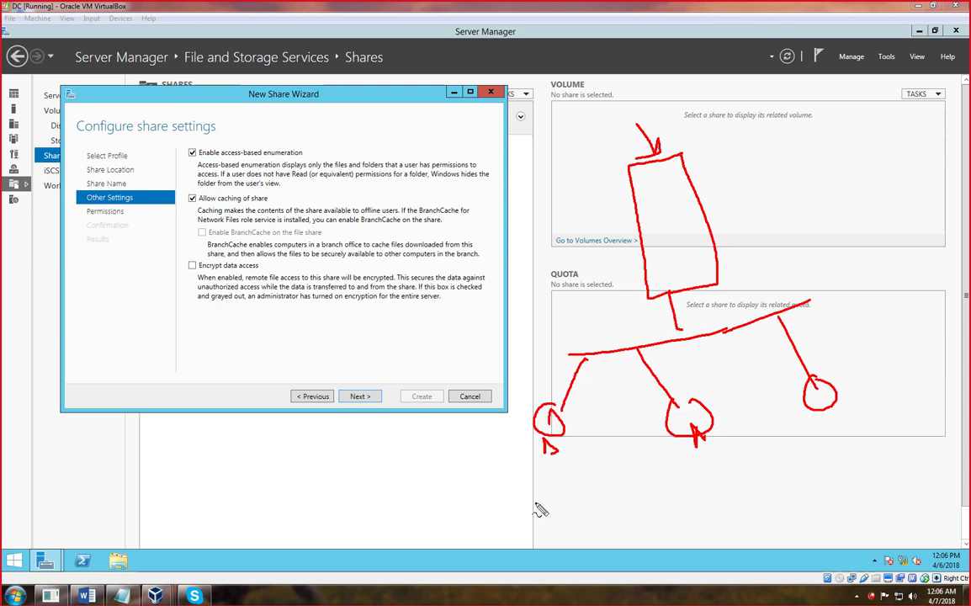
- Add client-to-share arrows, clear the sketch, and tick 'Encrypt data access'
left_click_drag(518, 480, 555, 483)
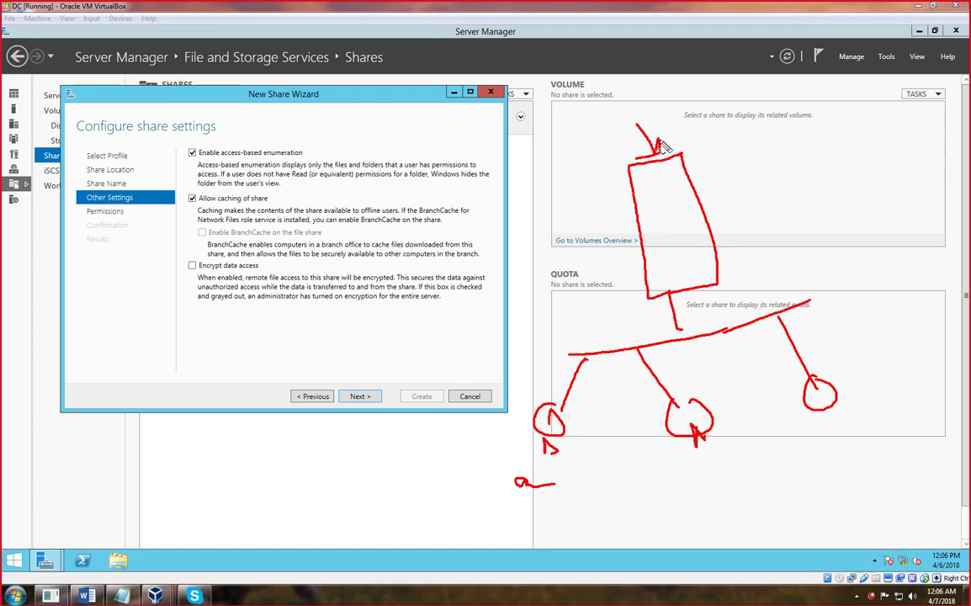
mouse_move(535, 441)
left_mouse_down()
mouse_move(522, 396)
mouse_move(580, 291)
mouse_move(646, 258)
left_mouse_up()
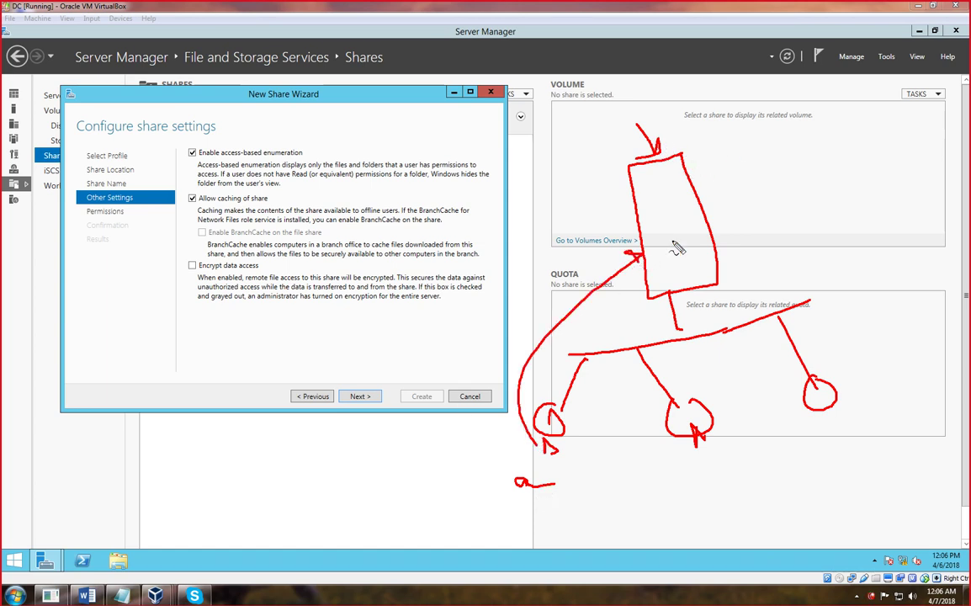
left_click_drag(696, 200, 770, 162)
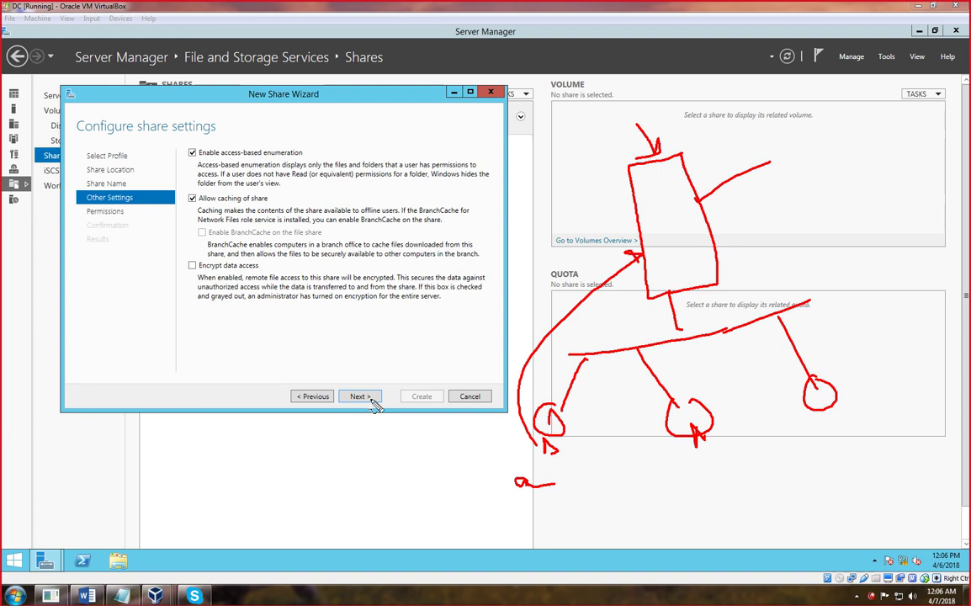
key("Escape")
left_click(193, 267)
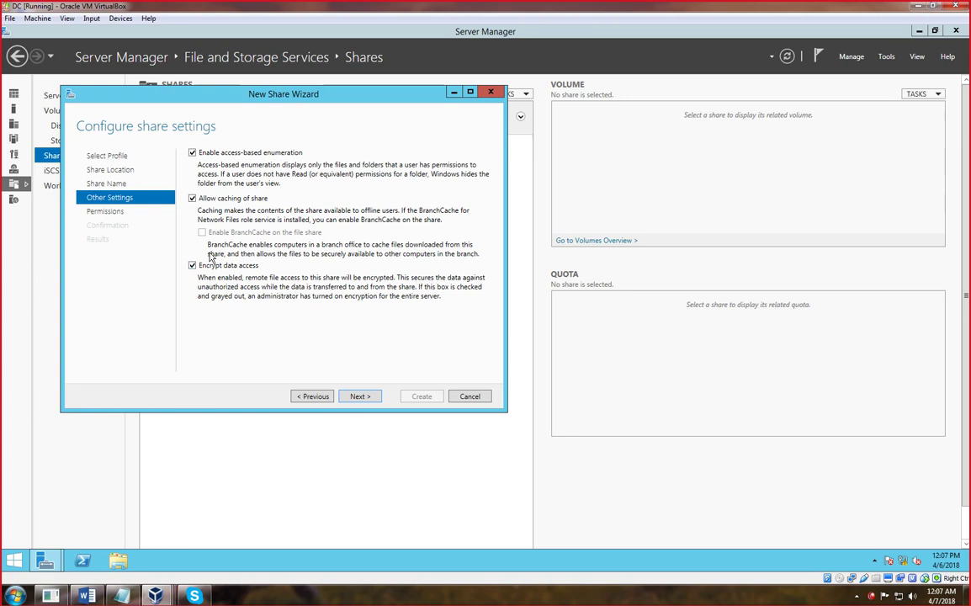
- Reach the permissions step and review fileserverdata's Share, Auditing and Effective Access tabs
left_click(364, 400)
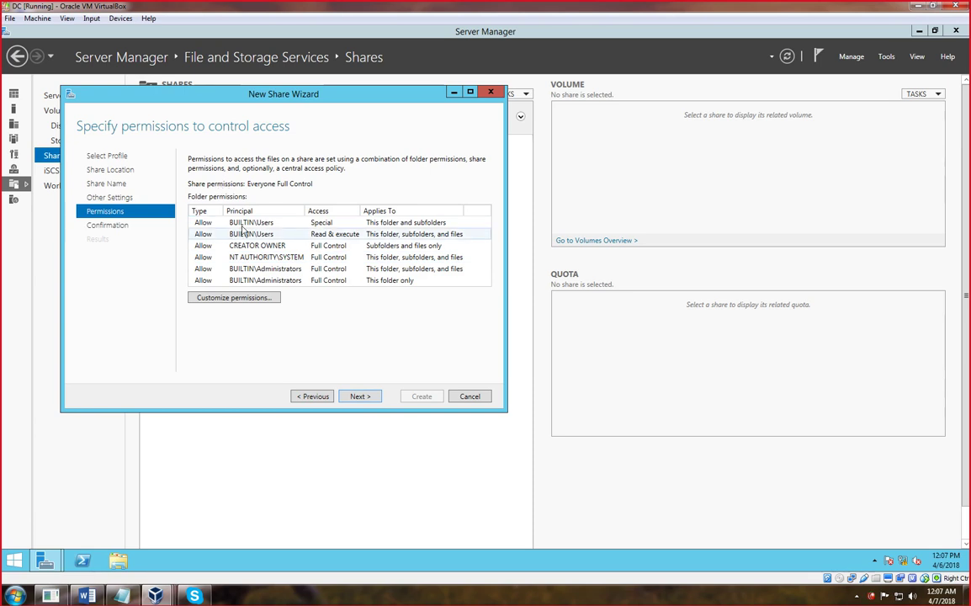
left_click(242, 298)
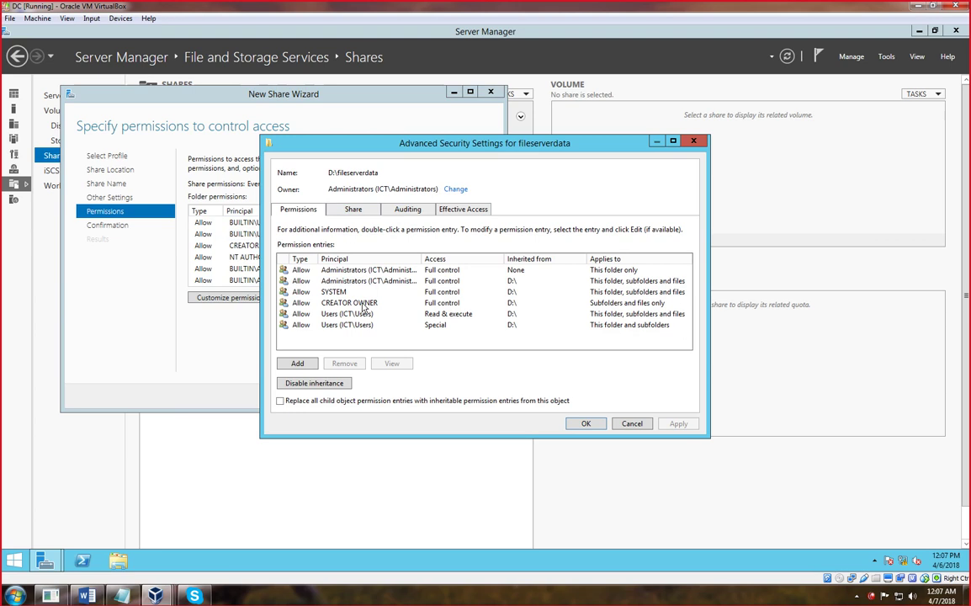
left_click(353, 210)
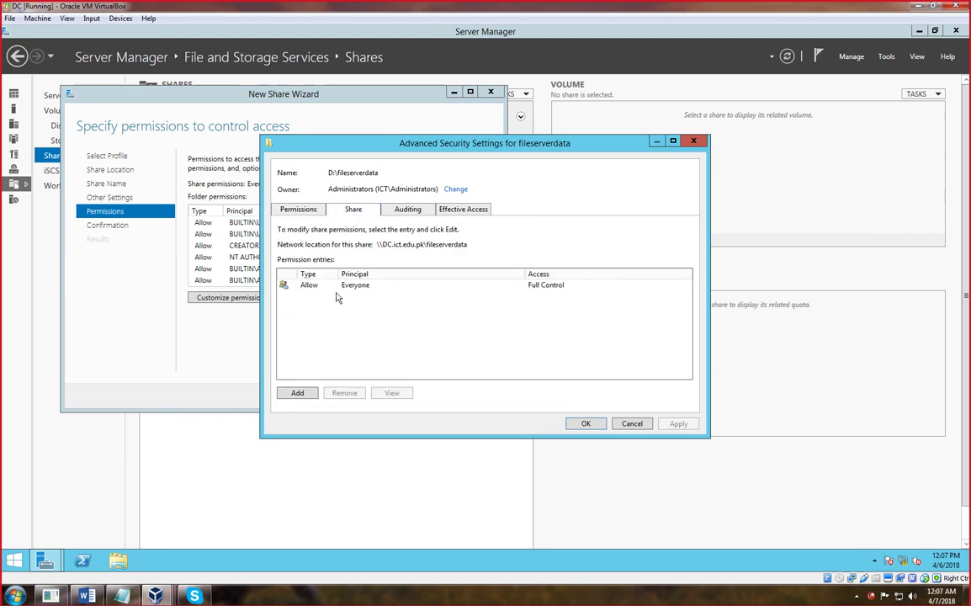
left_click(286, 285)
left_click(407, 210)
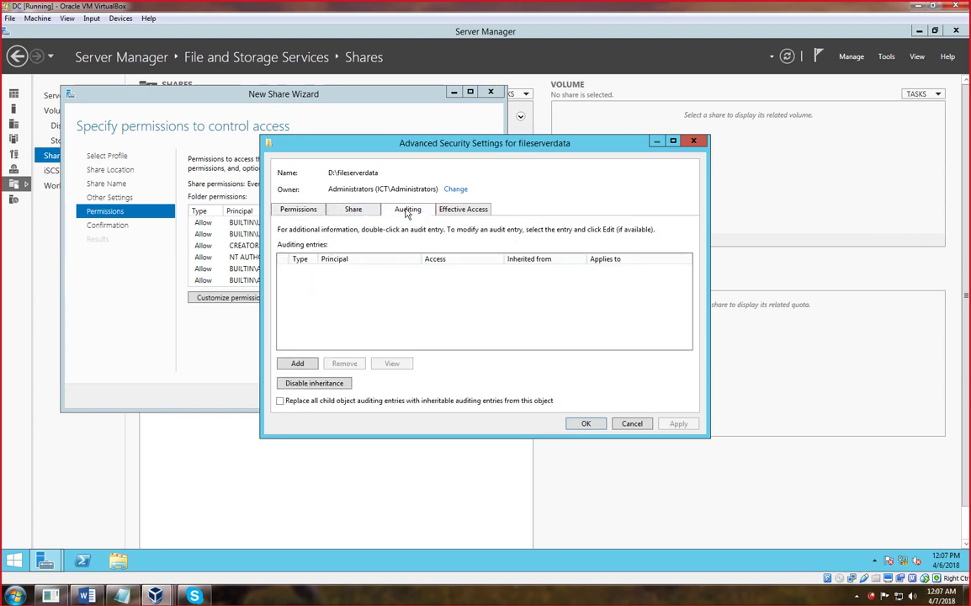
left_click(454, 210)
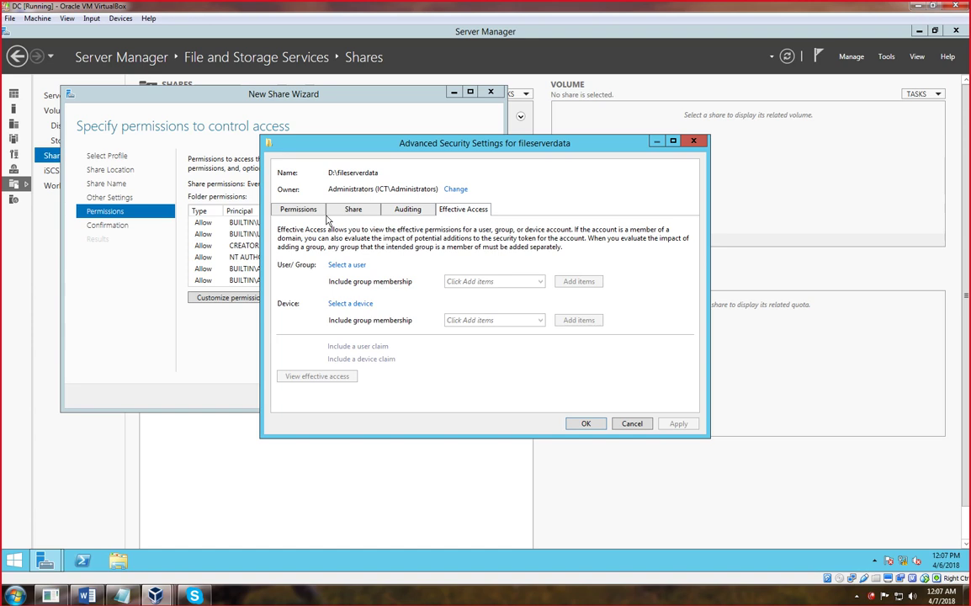
left_click(297, 209)
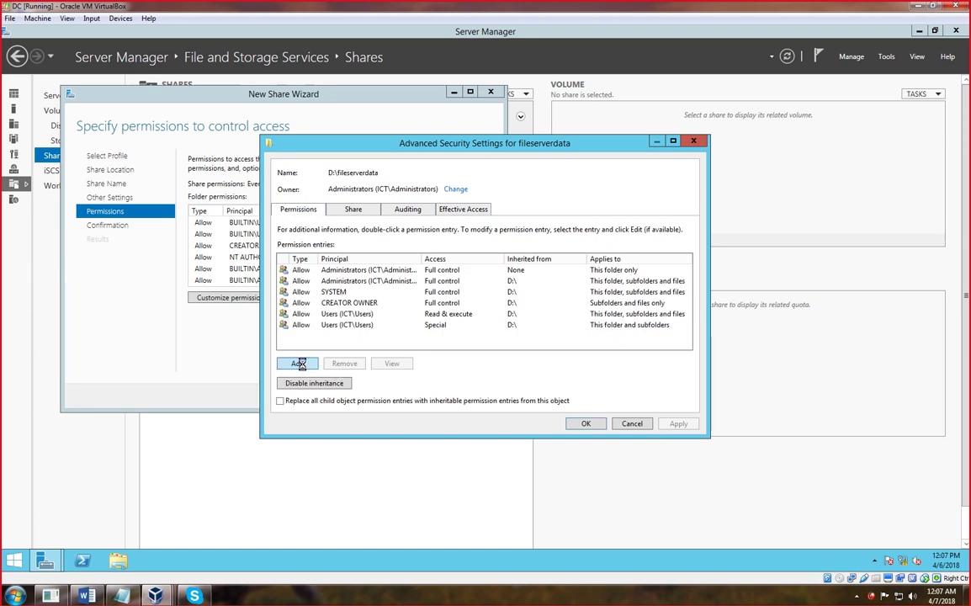
- Inspect the inherited Administrators full-control entry, then close the security settings unchanged
left_click(299, 363)
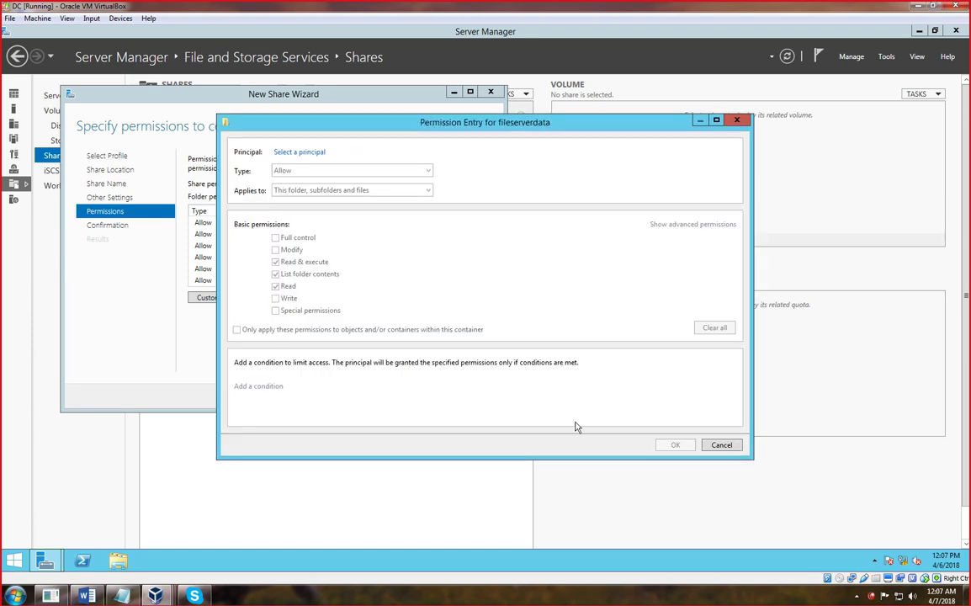
left_click(737, 119)
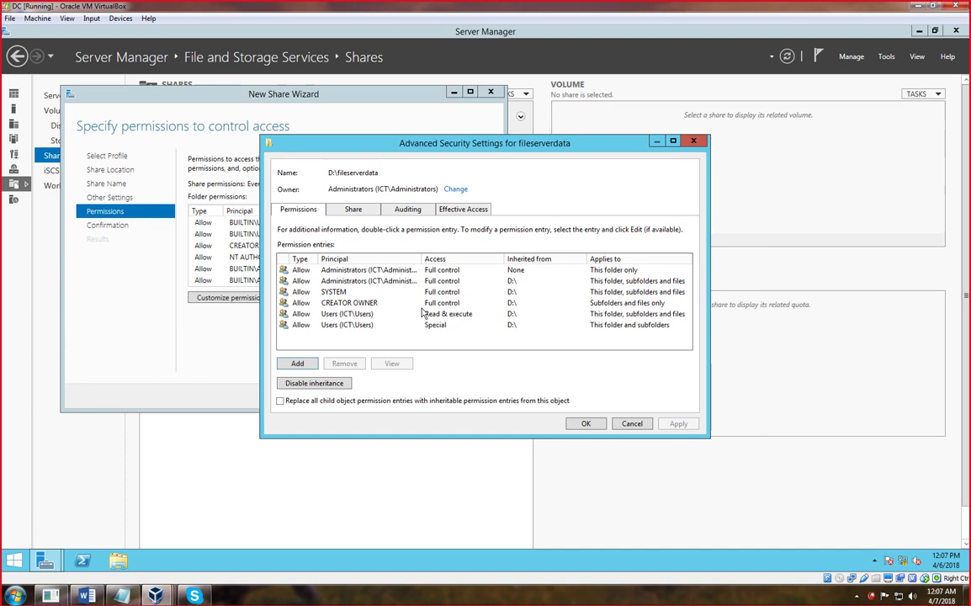
left_click(332, 280)
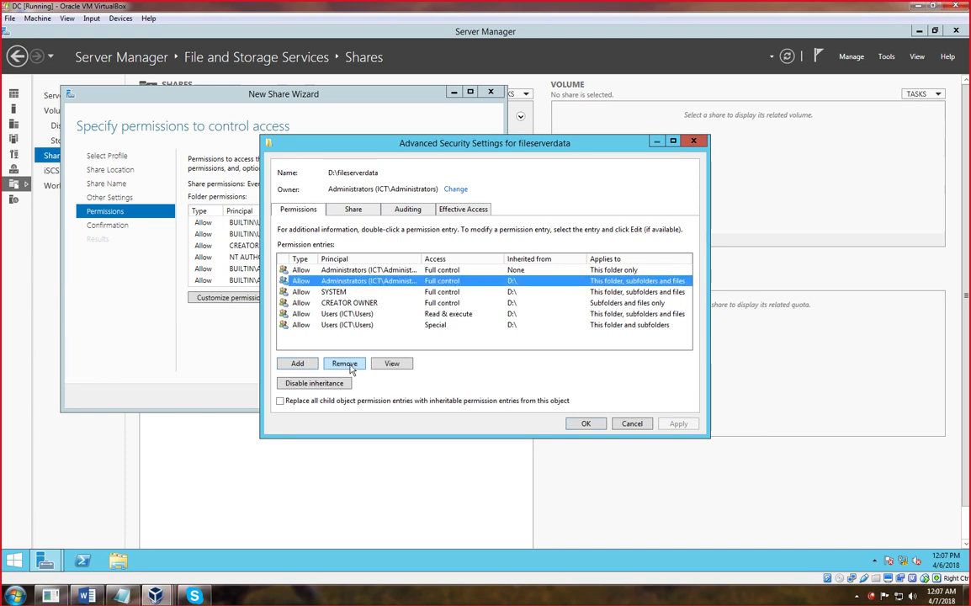
left_click(387, 367)
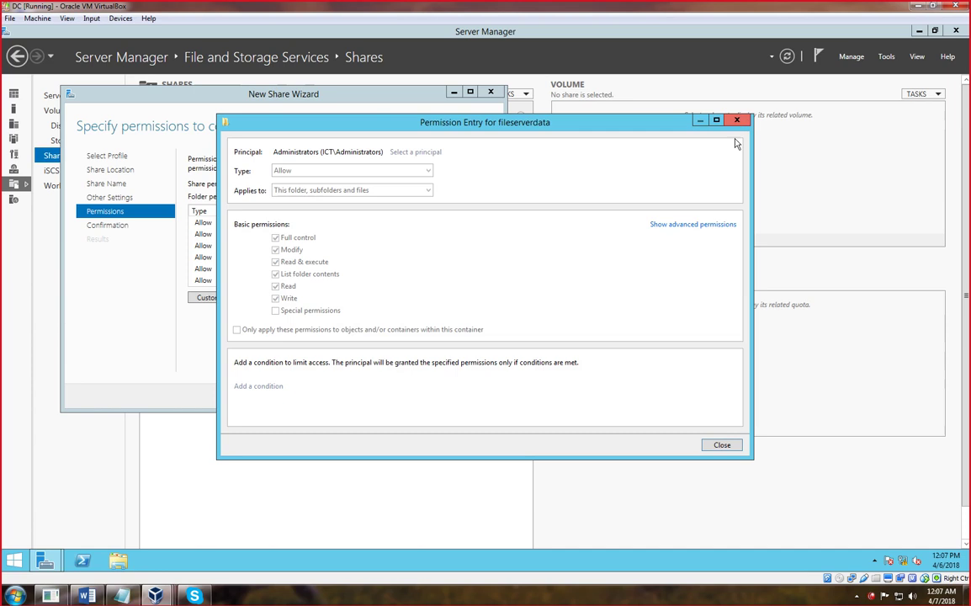
left_click(694, 224)
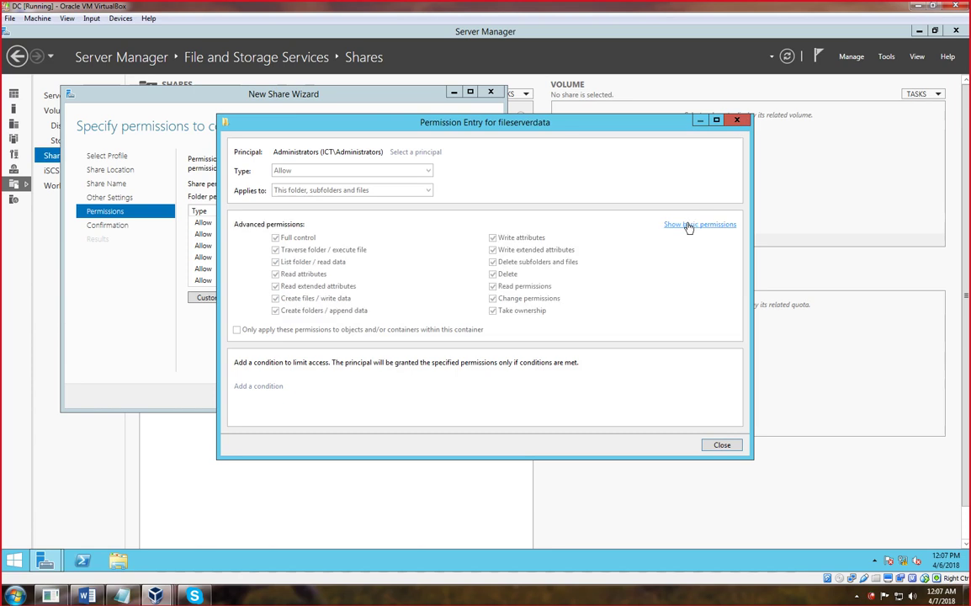
left_click(738, 123)
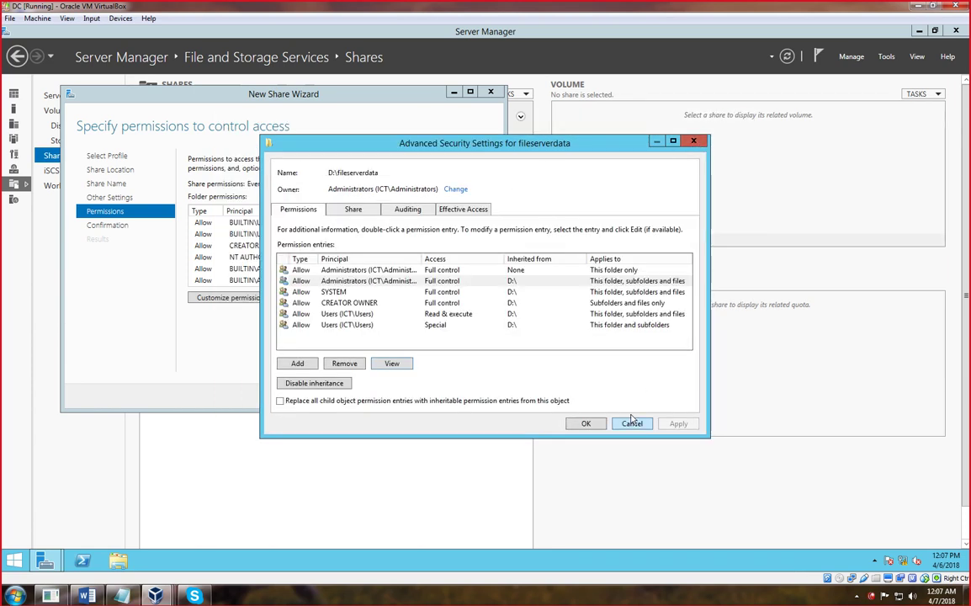
left_click(588, 423)
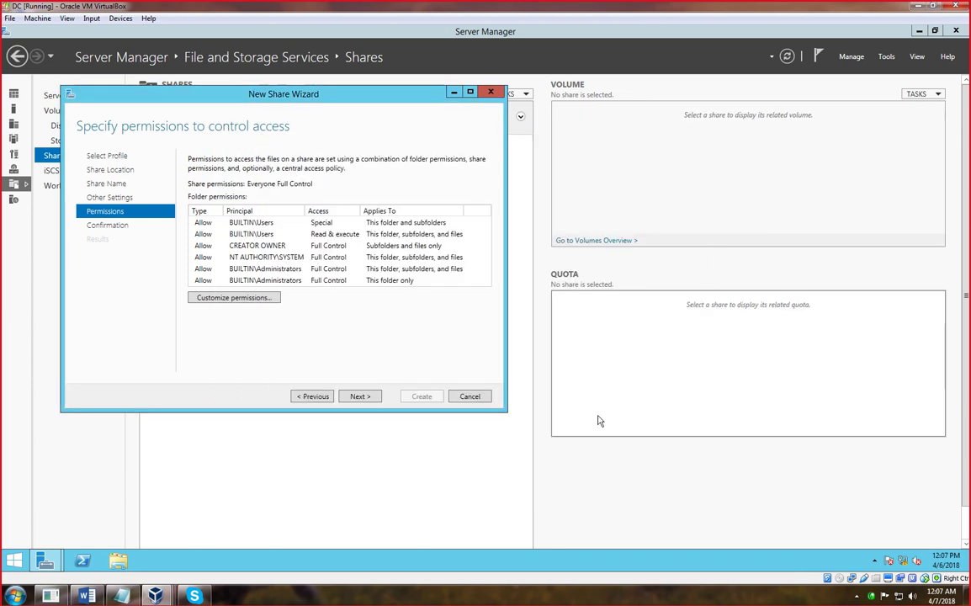
- Confirm the summary, create the fileserverdata share and close the wizard
left_click(364, 399)
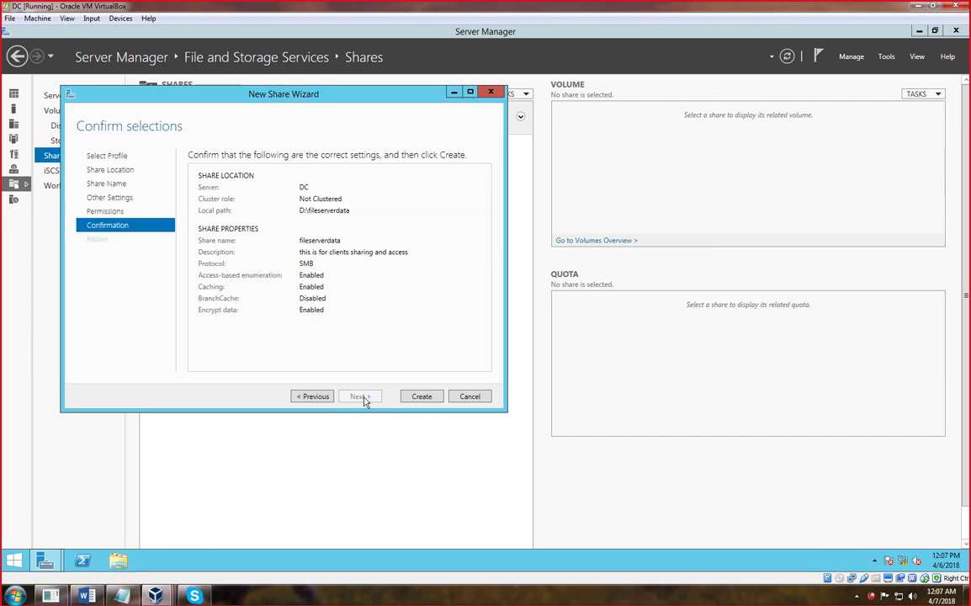
left_click(421, 396)
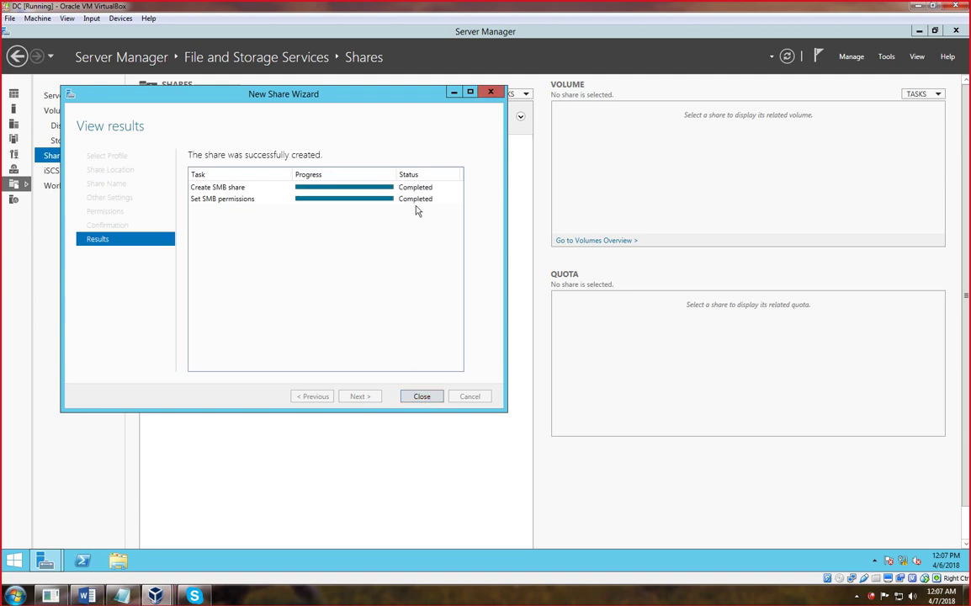
left_click(426, 395)
- Refresh the Shares list and select fileserverdata at D:\fileserverdata
right_click(251, 283)
left_click(278, 304)
left_click(173, 202)
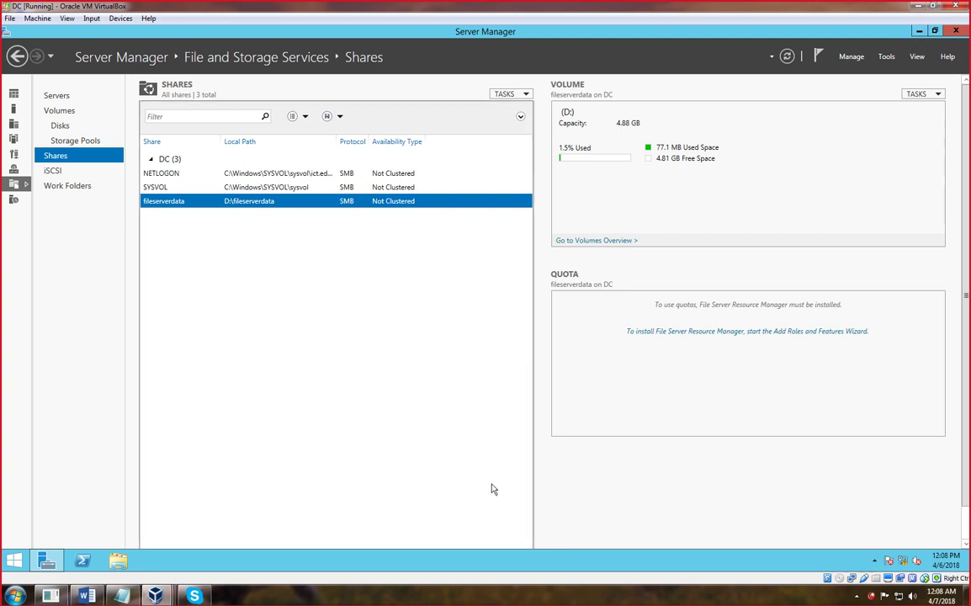
left_click(462, 602)
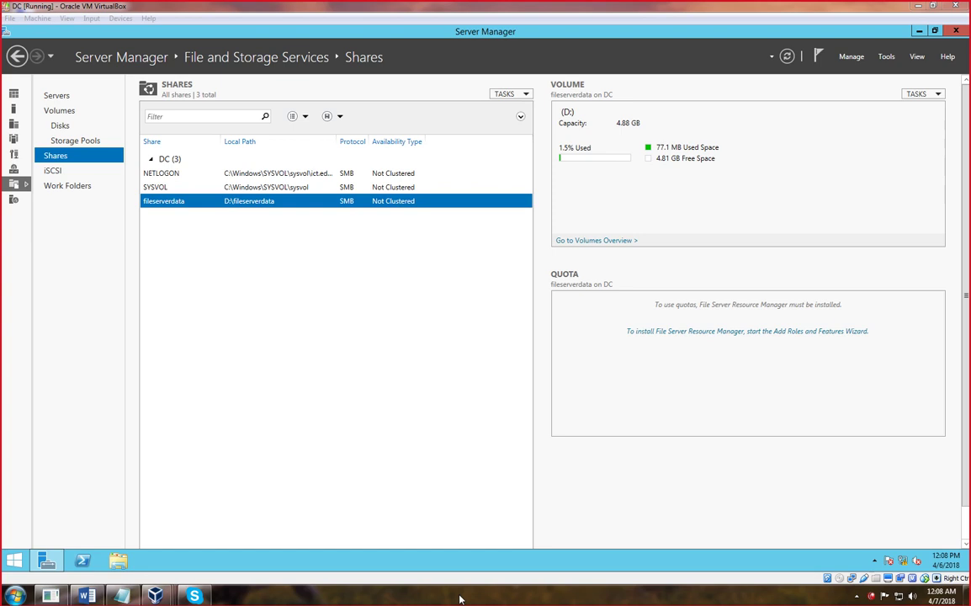
left_click(595, 318)
mouse_move(786, 129)
left_mouse_down()
mouse_move(746, 140)
mouse_move(751, 248)
mouse_move(802, 147)
mouse_move(795, 125)
mouse_move(804, 137)
mouse_move(852, 99)
left_mouse_up()
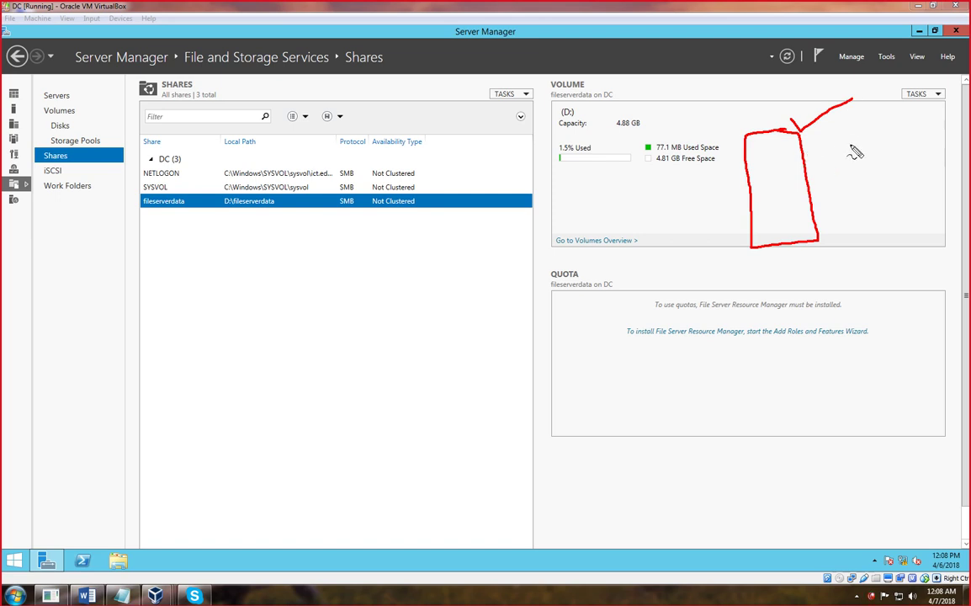
mouse_move(854, 142)
left_mouse_down()
mouse_move(823, 153)
mouse_move(883, 147)
mouse_move(837, 129)
mouse_move(905, 124)
left_mouse_up()
left_click_drag(796, 246, 800, 285)
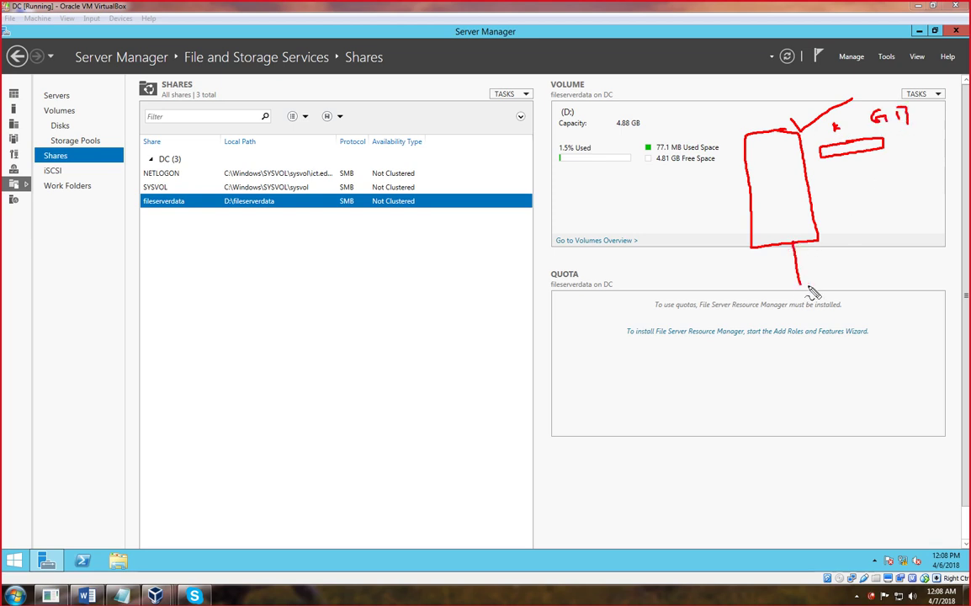
mouse_move(862, 279)
left_mouse_down()
mouse_move(594, 309)
mouse_move(592, 357)
left_mouse_up()
left_click_drag(680, 308, 698, 358)
mouse_move(742, 300)
left_mouse_down()
mouse_move(767, 370)
mouse_move(763, 360)
left_mouse_up()
left_click_drag(586, 335, 760, 195)
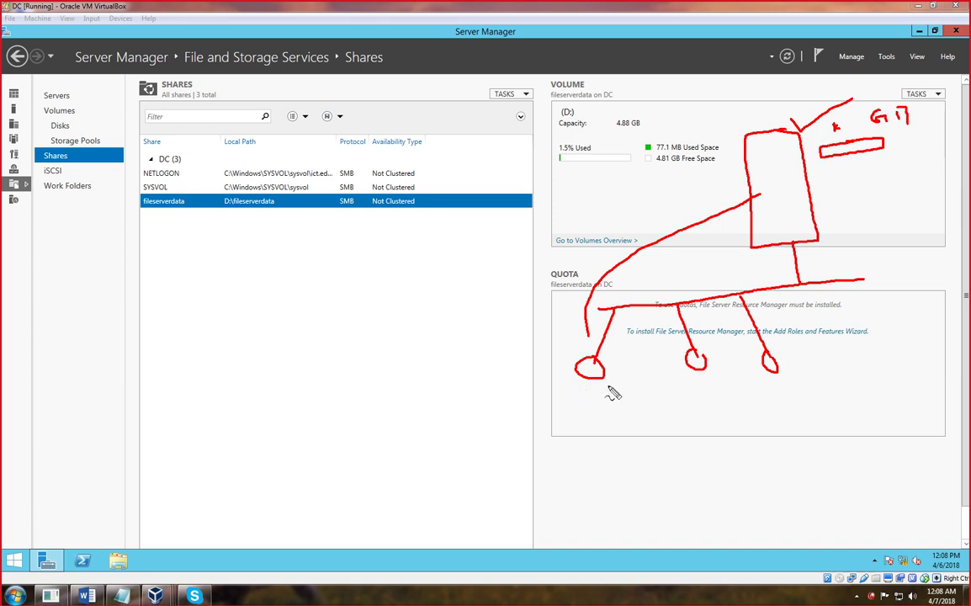
left_click_drag(584, 394, 598, 394)
left_click_drag(746, 173, 507, 207)
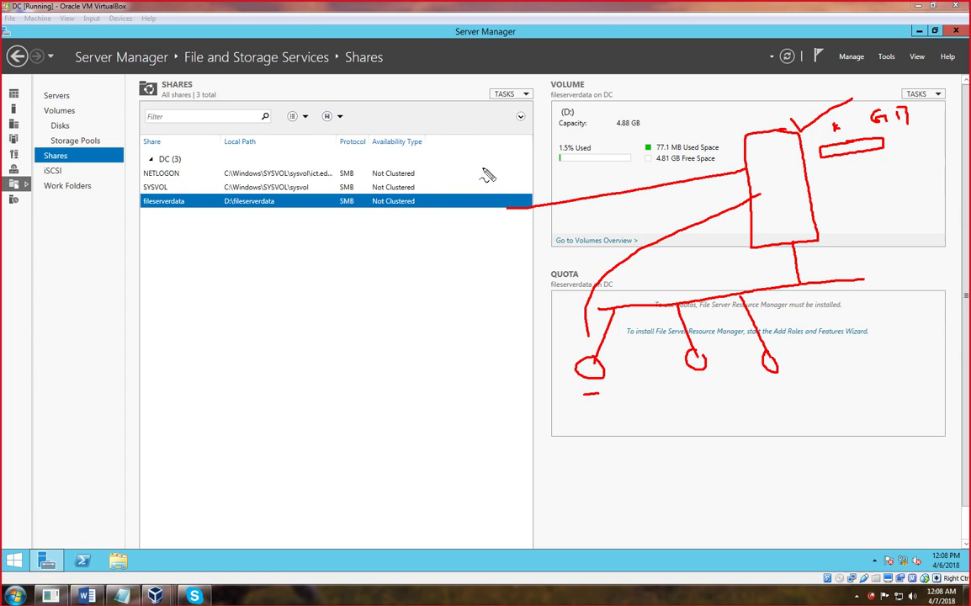
left_click_drag(864, 159, 906, 140)
key("Escape")
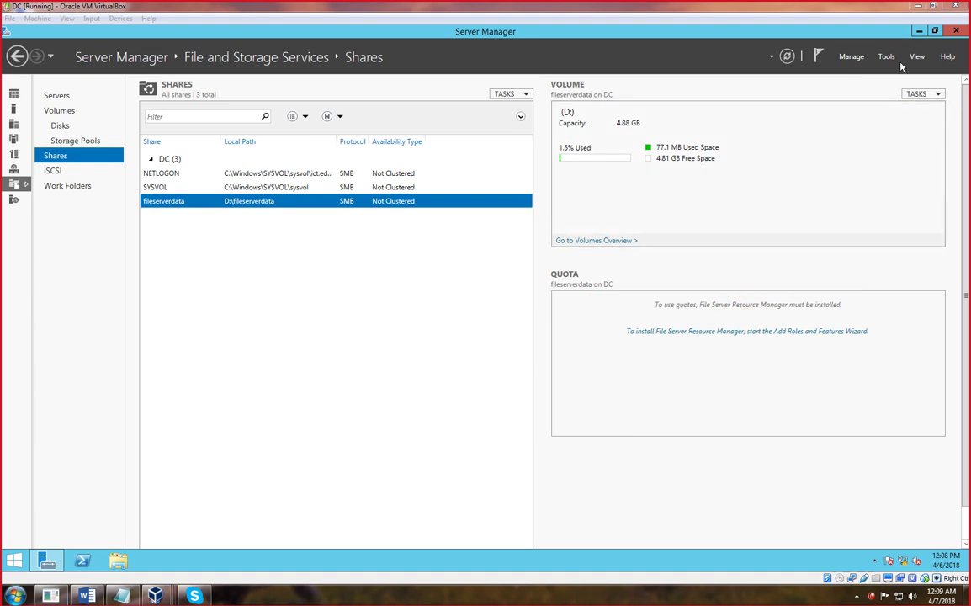
- Minimize Server Manager, switch to the Windows 7 client VM and refresh its desktop
left_click(918, 31)
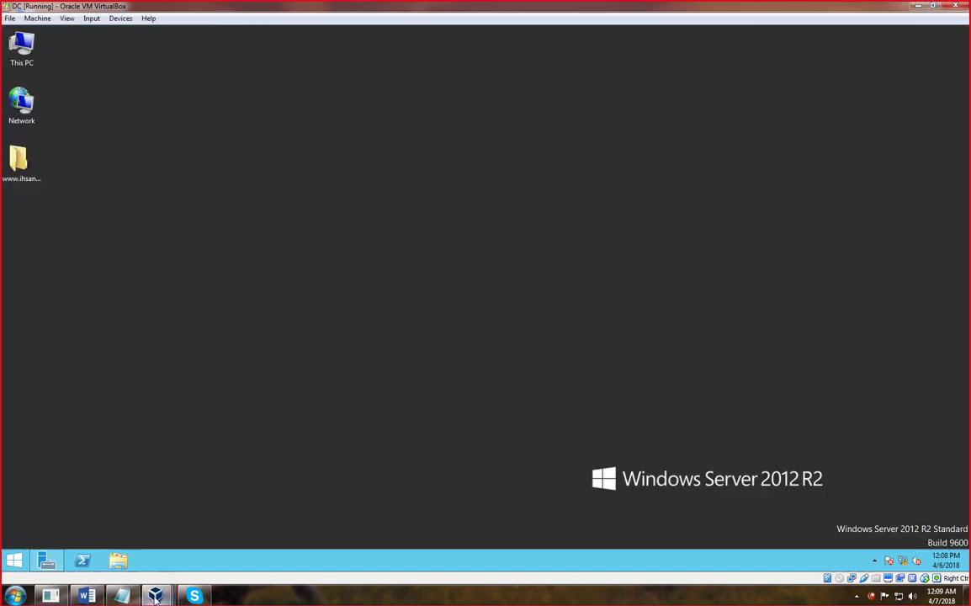
mouse_move(155, 595)
left_click(197, 530)
left_click(399, 334)
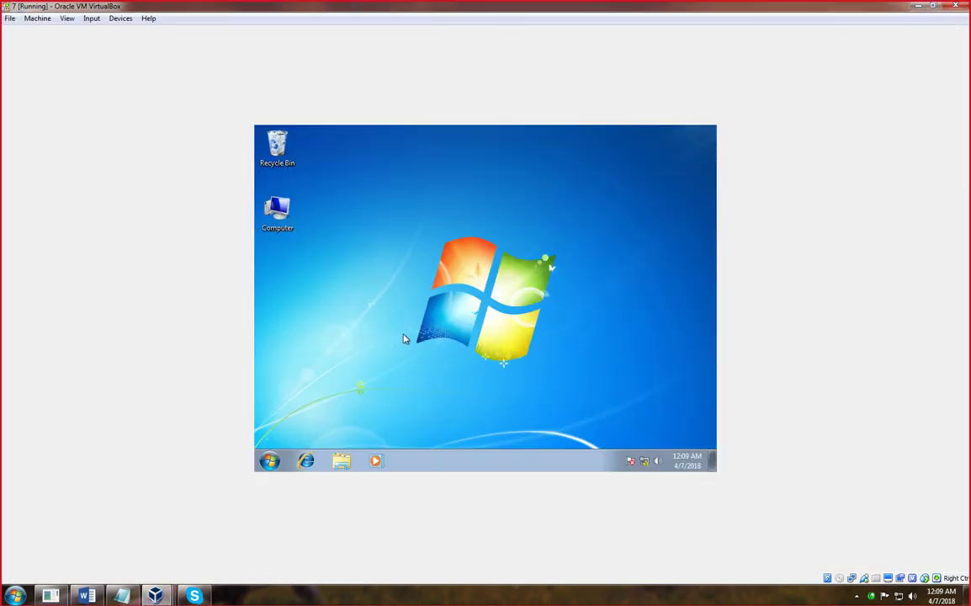
right_click(403, 330)
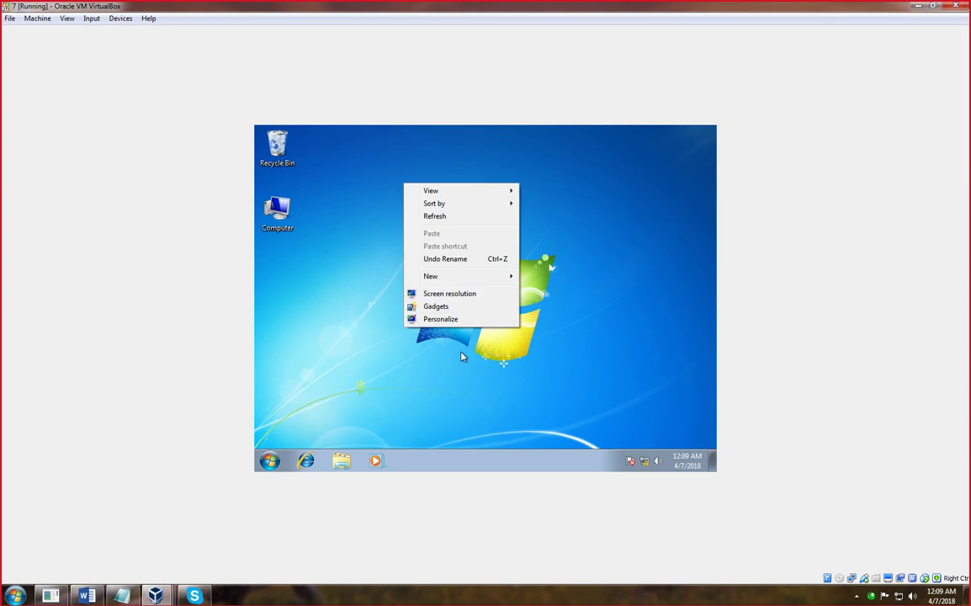
left_click(420, 217)
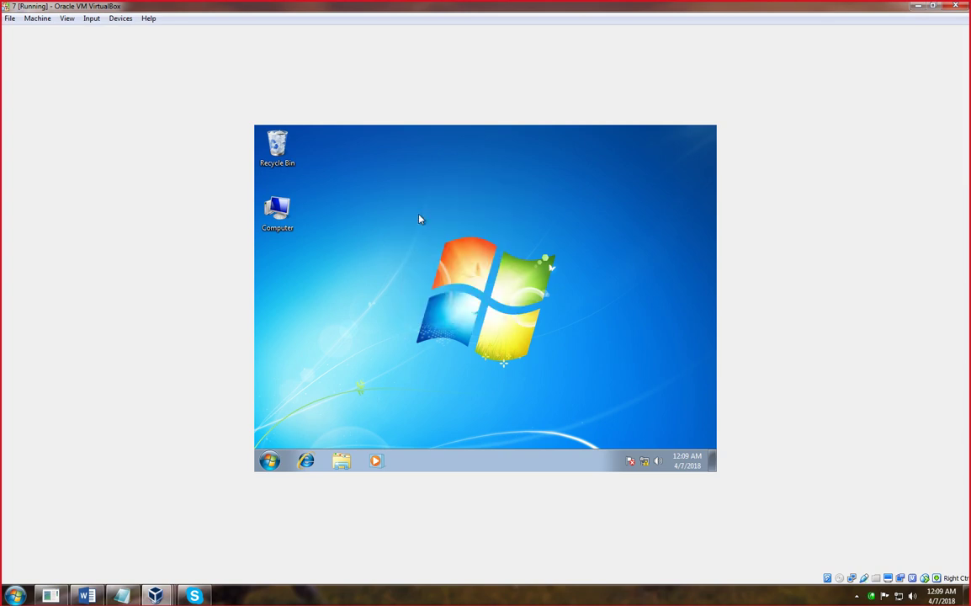
- Run \\fileserverdc from the Windows 7 Run prompt
key("super+r")
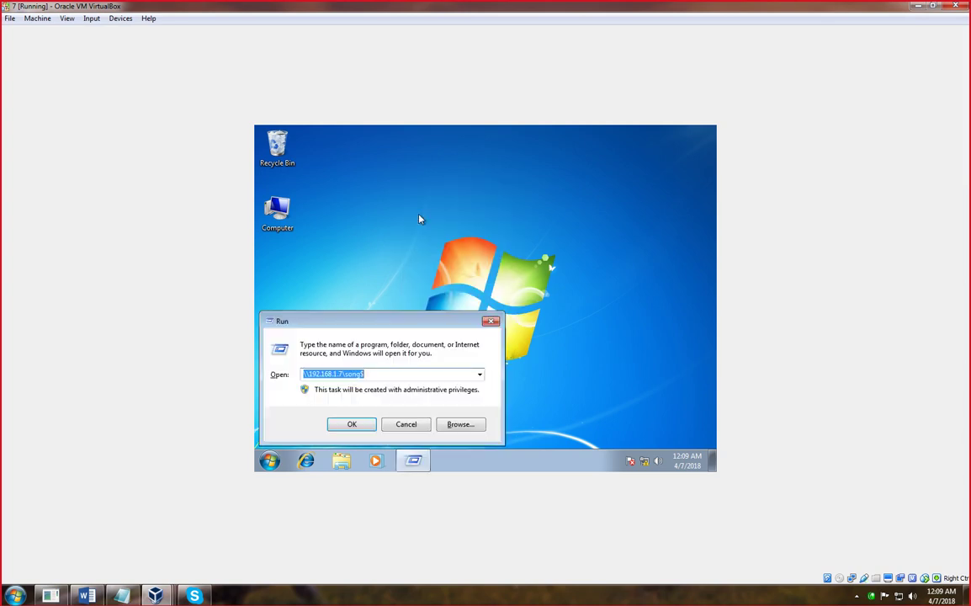
type("\\\\fileserver")
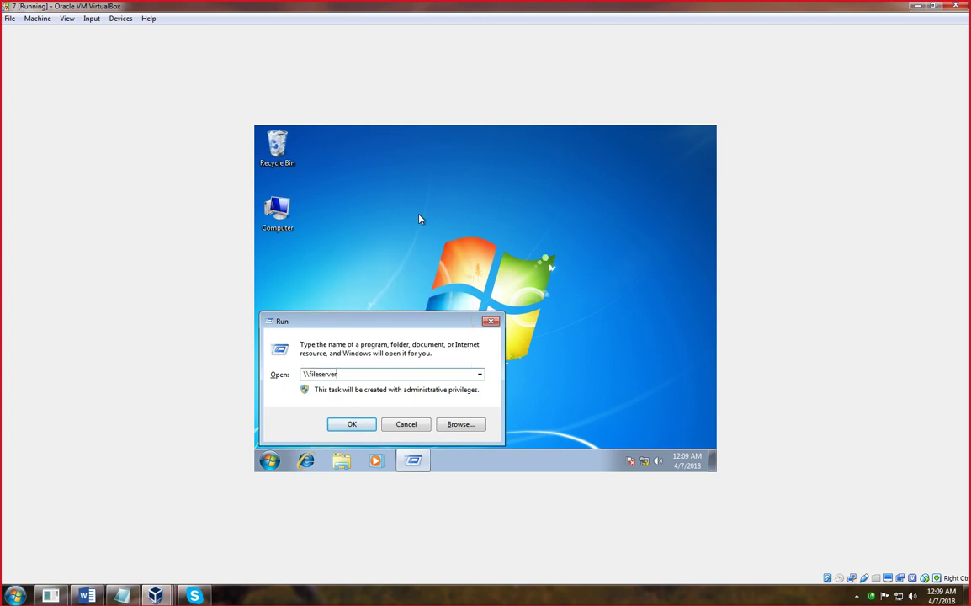
type("dc")
key("Return")
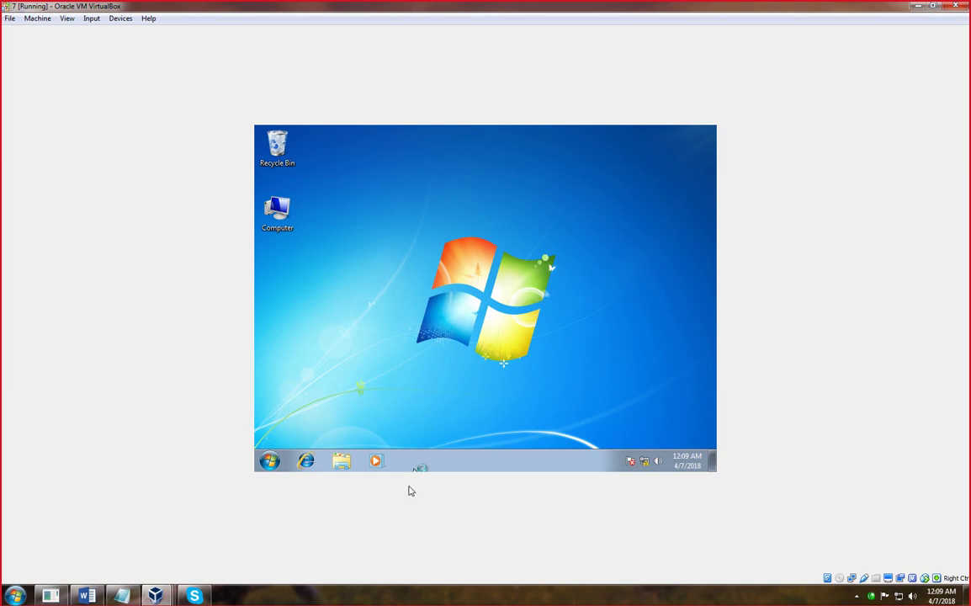
- Replace the old Run path with \\dc.ict.edu.pk and open it to list the server's shares
left_click(402, 602)
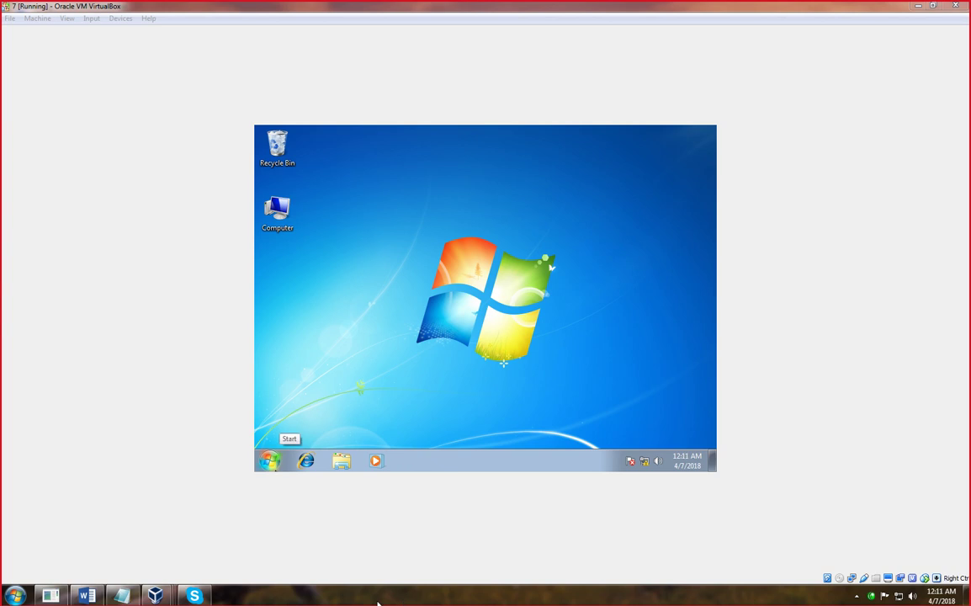
left_click(387, 296)
key("super+r")
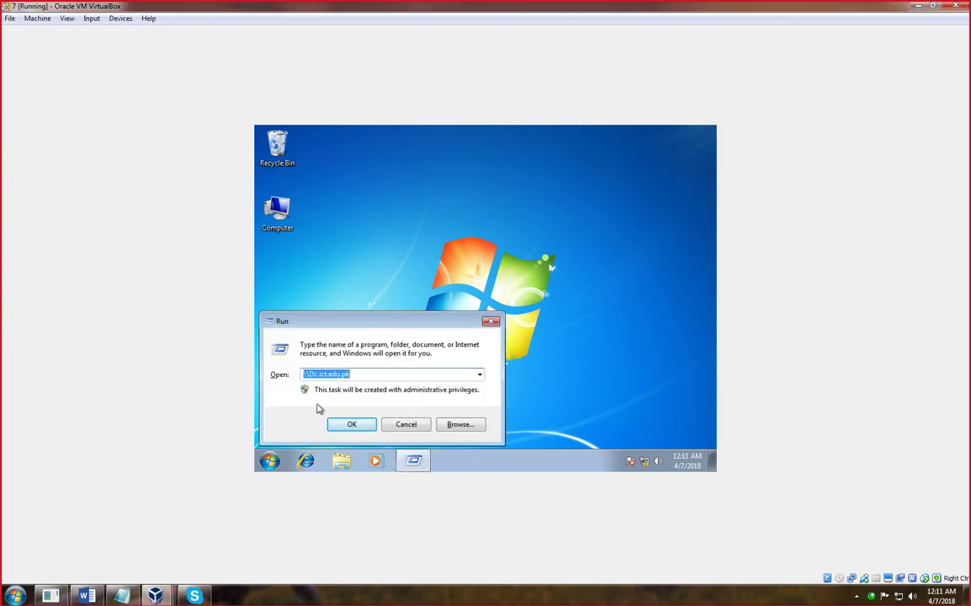
left_click_drag(353, 374, 310, 374)
left_click(355, 373)
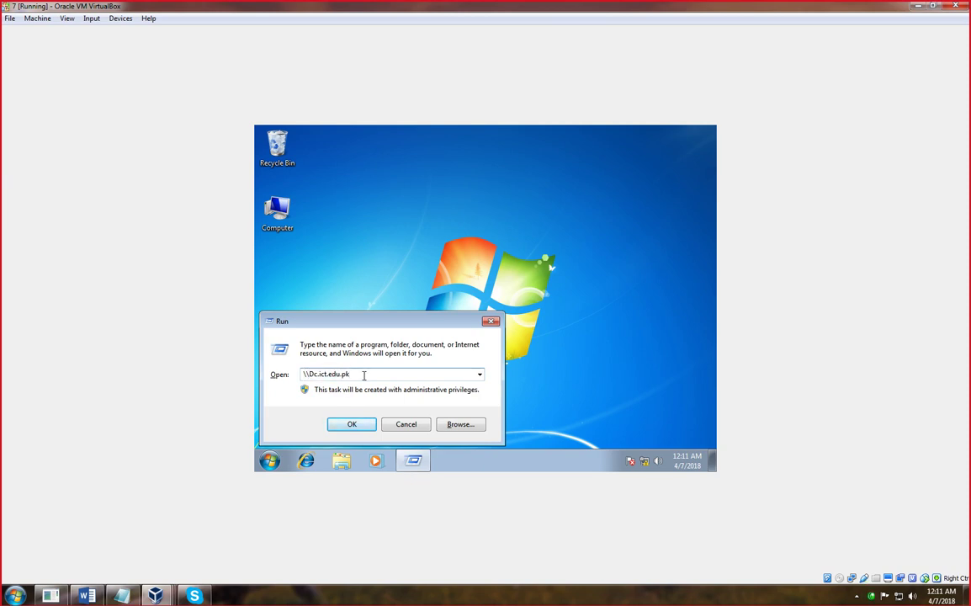
key("BackSpace")
key("BackSpace")
key("BackSpace")
key("BackSpace")
key("BackSpace")
key("BackSpace")
key("BackSpace")
key("BackSpace")
key("BackSpace")
key("BackSpace")
key("BackSpace")
key("BackSpace")
key("BackSpace")
key("BackSpace")
key("BackSpace")
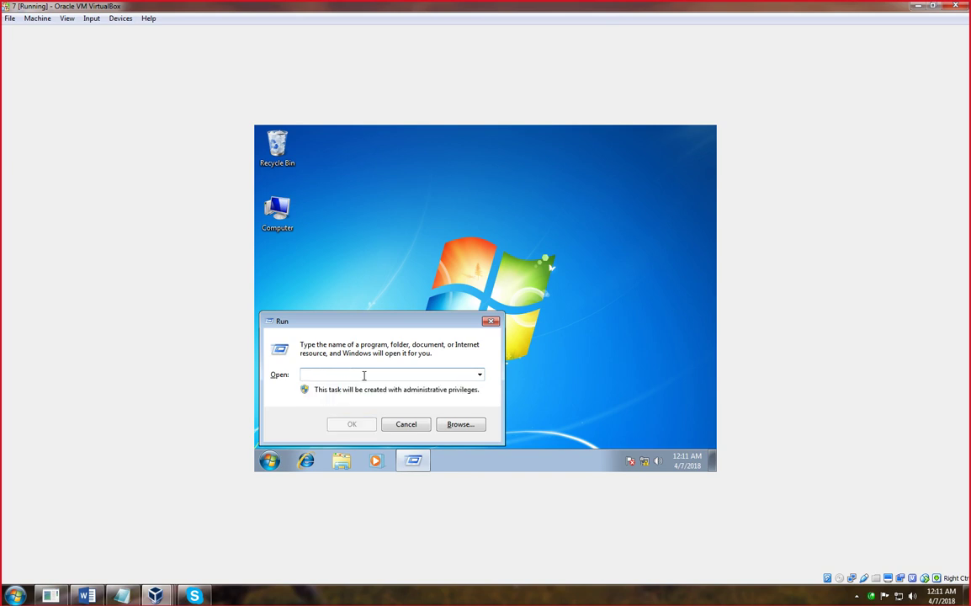
type("\\\\")
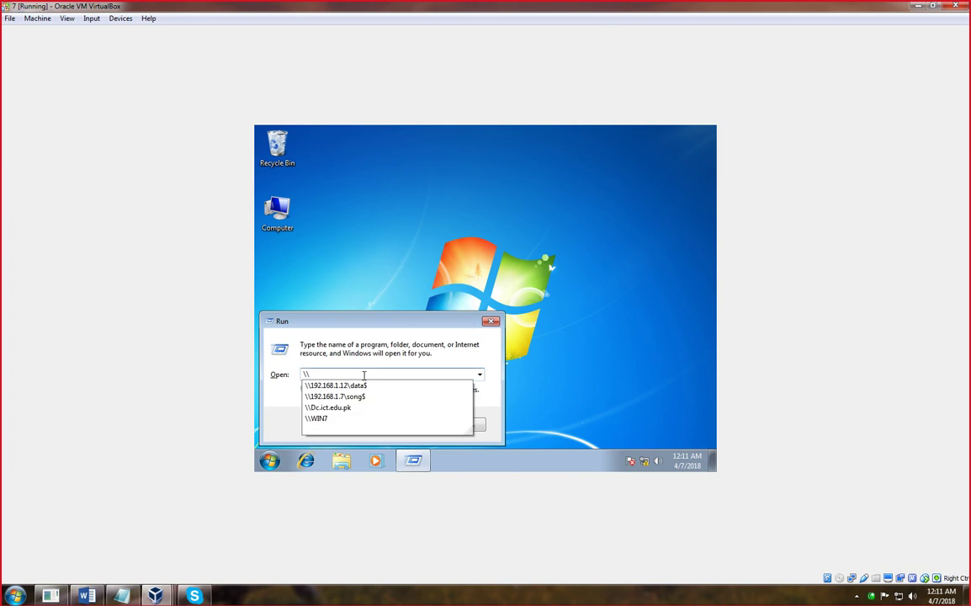
type("E")
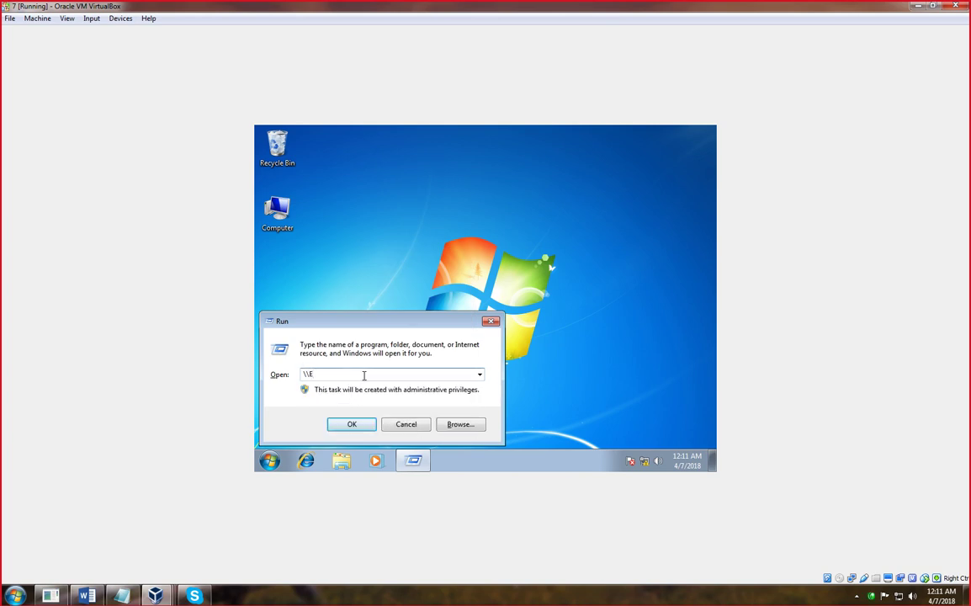
key("BackSpace")
type("dc.")
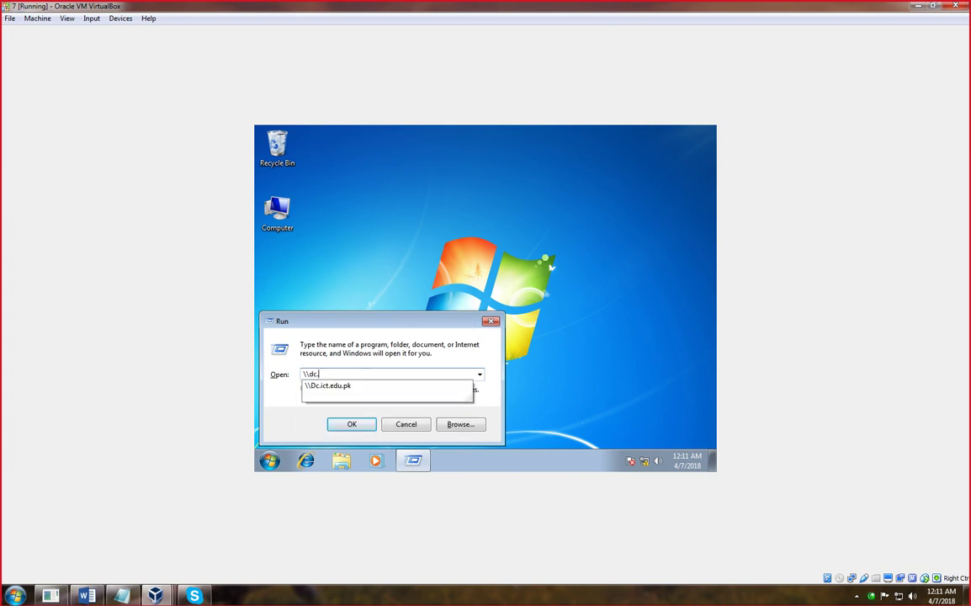
type("ict.edu.pk")
key("Return")
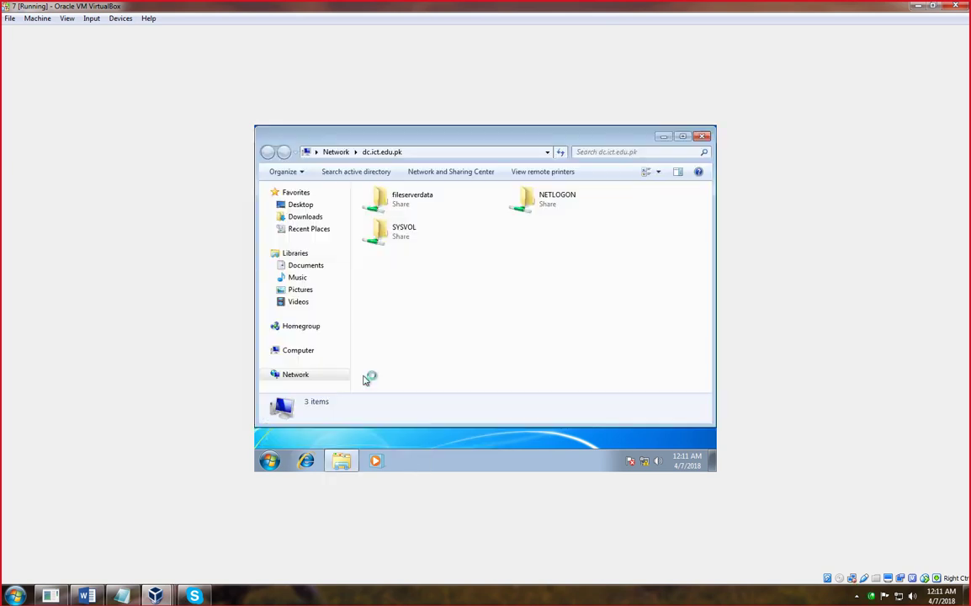
- Open fileserverdata and enter the administrator user name and password in the security prompt
double_click(397, 207)
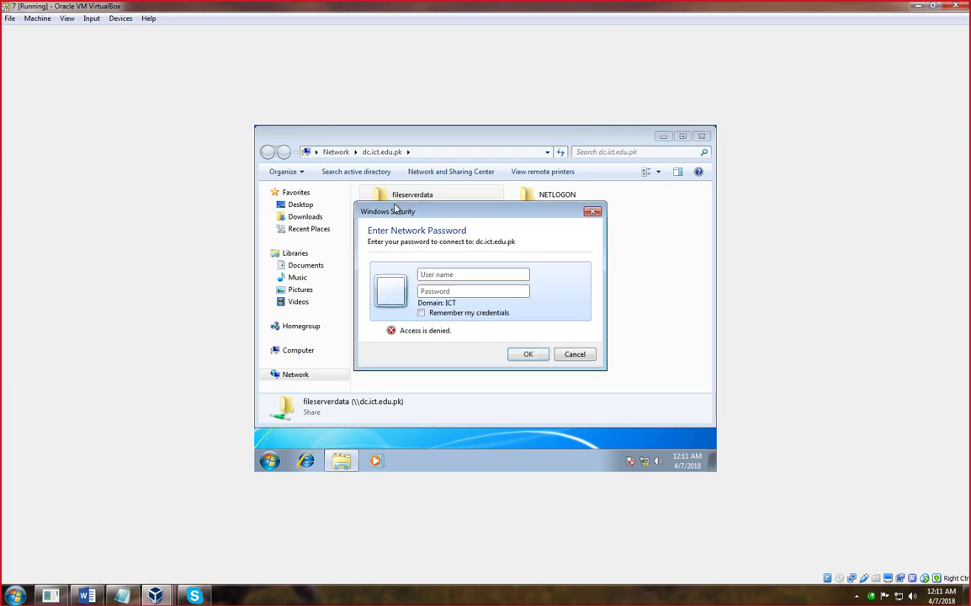
type("administrator")
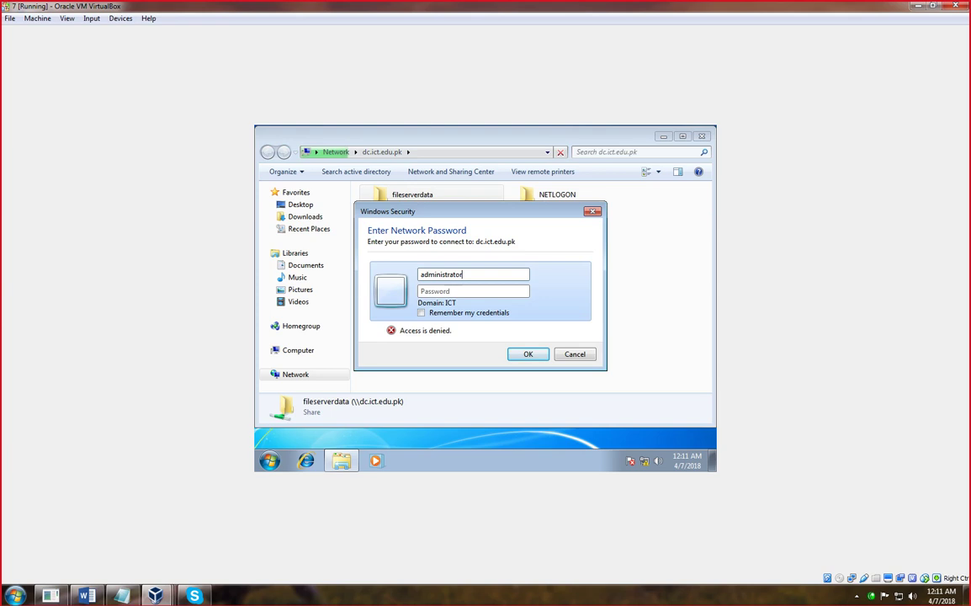
key("Tab")
type("12345")
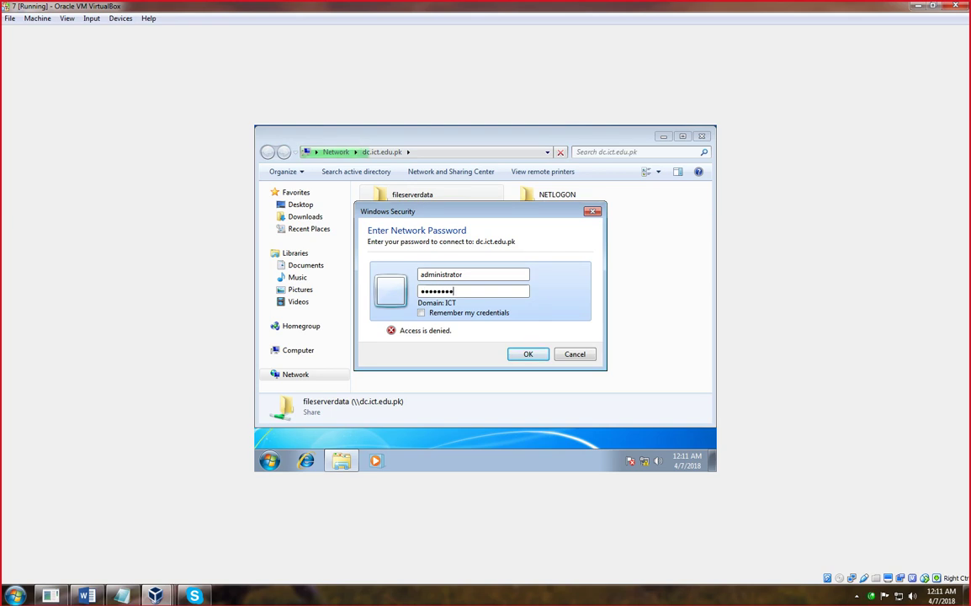
- Retry the dc.ict.edu.pk administrator credentials with Remember my credentials checked, then return to the DC server
left_click(422, 313)
left_click(528, 354)
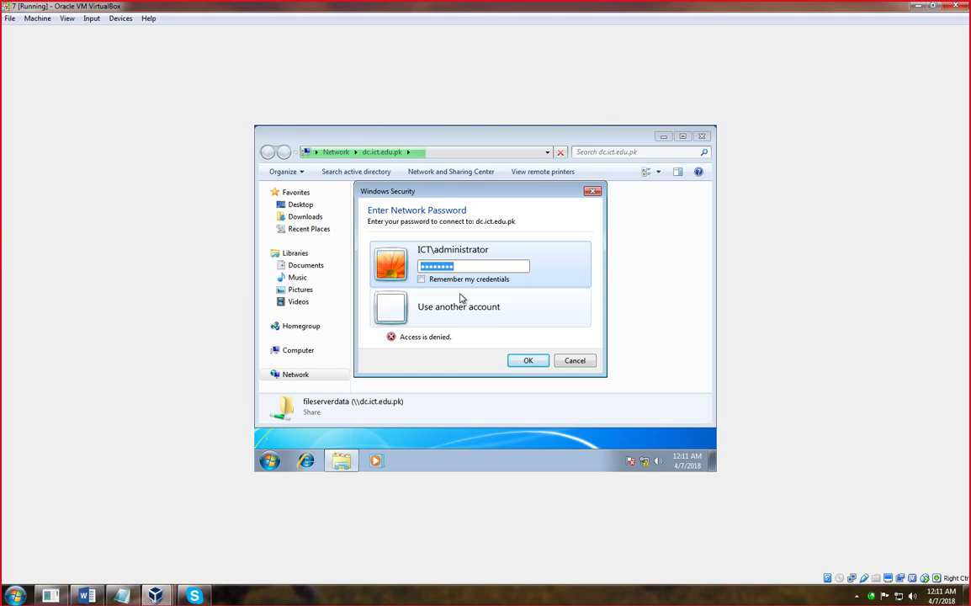
type("••••")
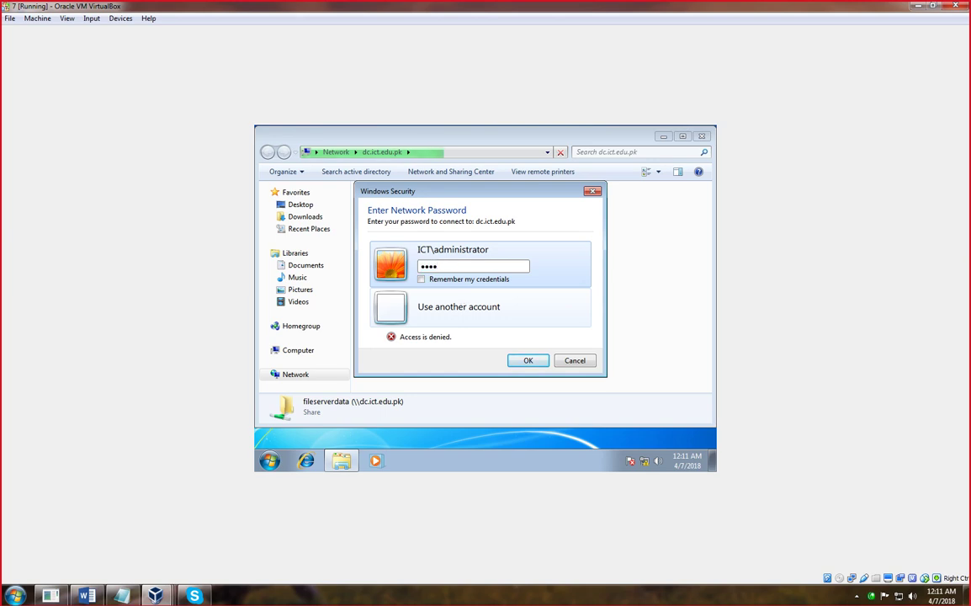
key("Return")
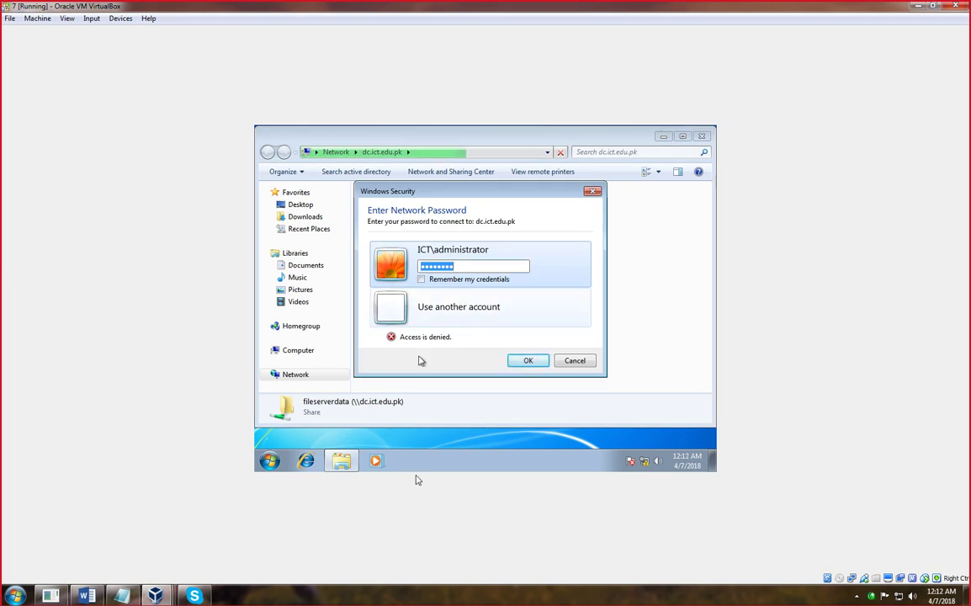
left_click(344, 600)
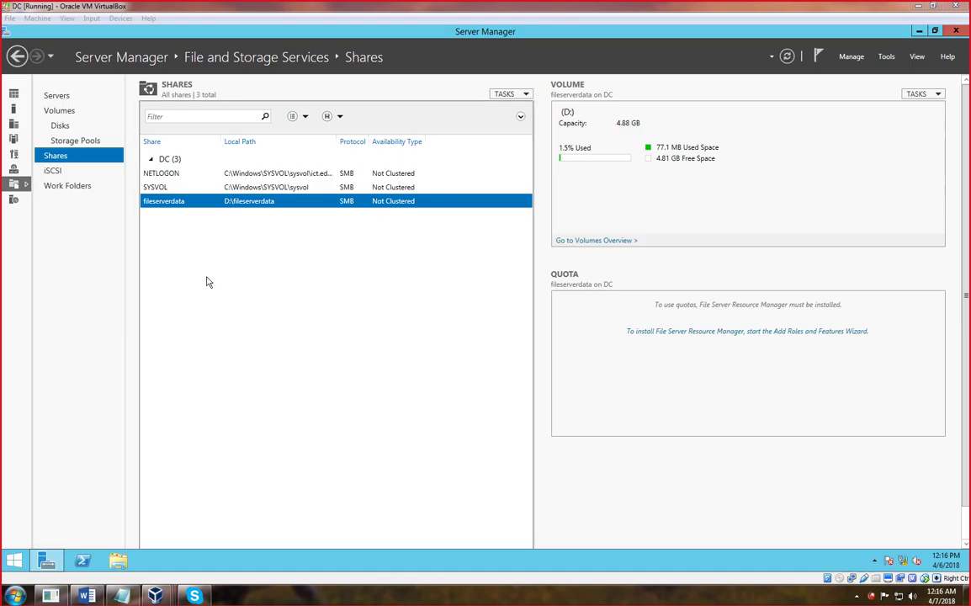
- Enable Encrypt data access in the fileserverdata share's settings and minimize Server Manager
left_click(161, 208)
right_click(161, 208)
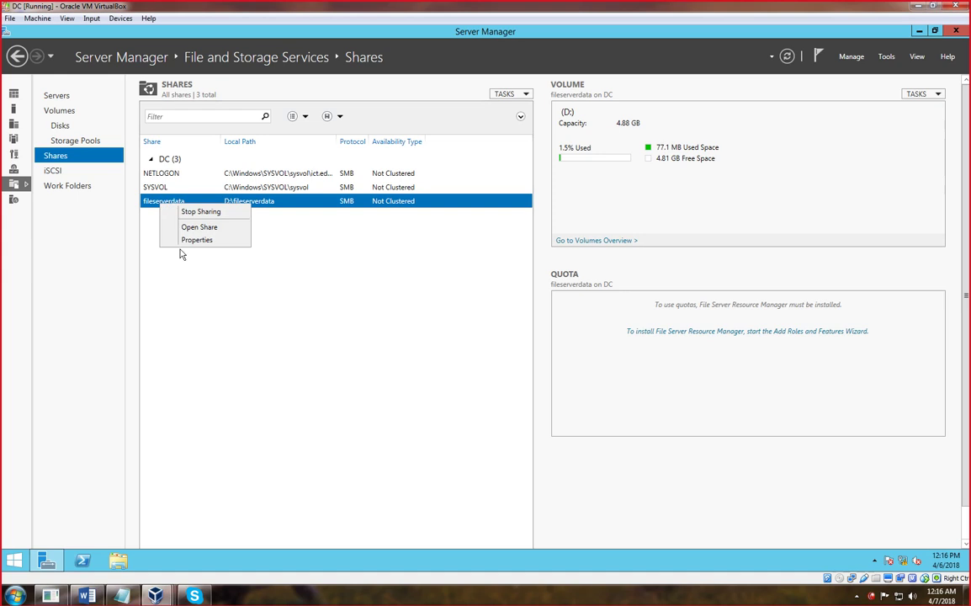
left_click(186, 240)
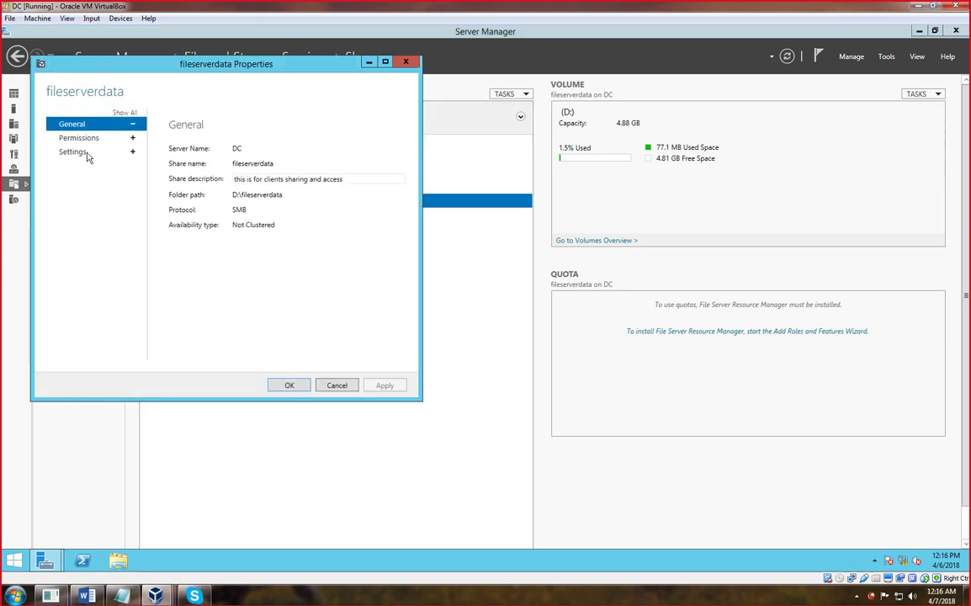
left_click(75, 151)
left_click(173, 284)
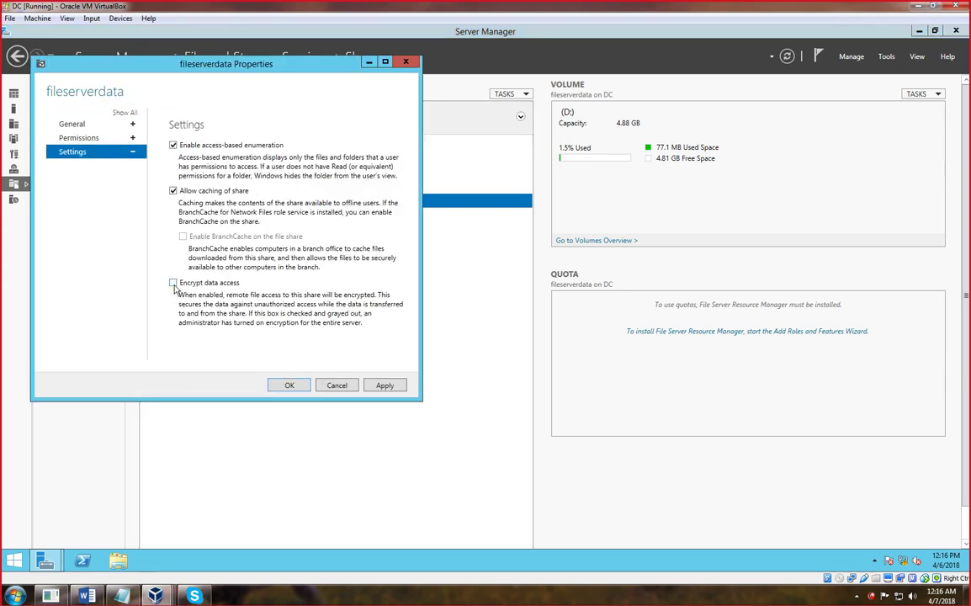
left_click(385, 386)
left_click(289, 385)
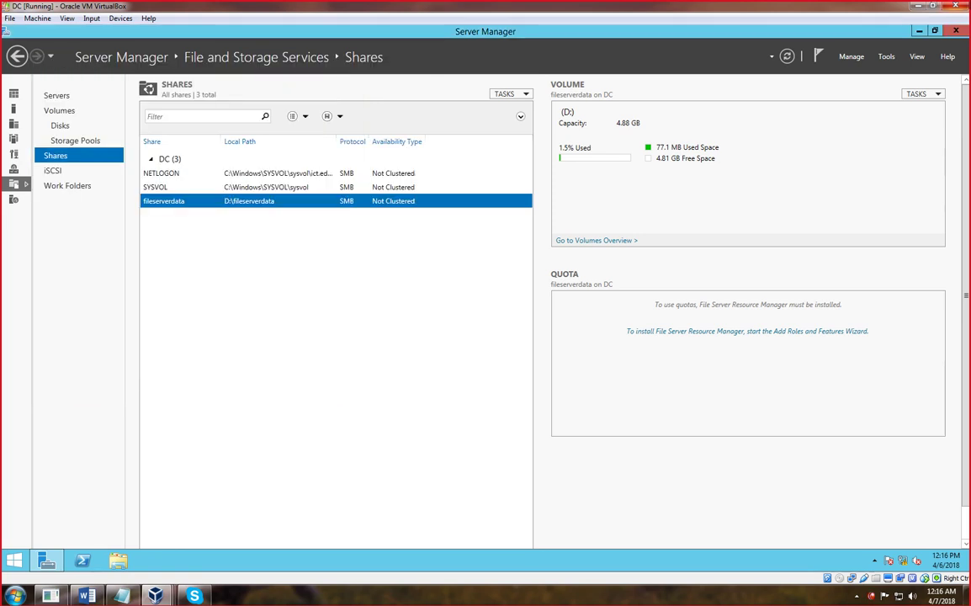
left_click(917, 30)
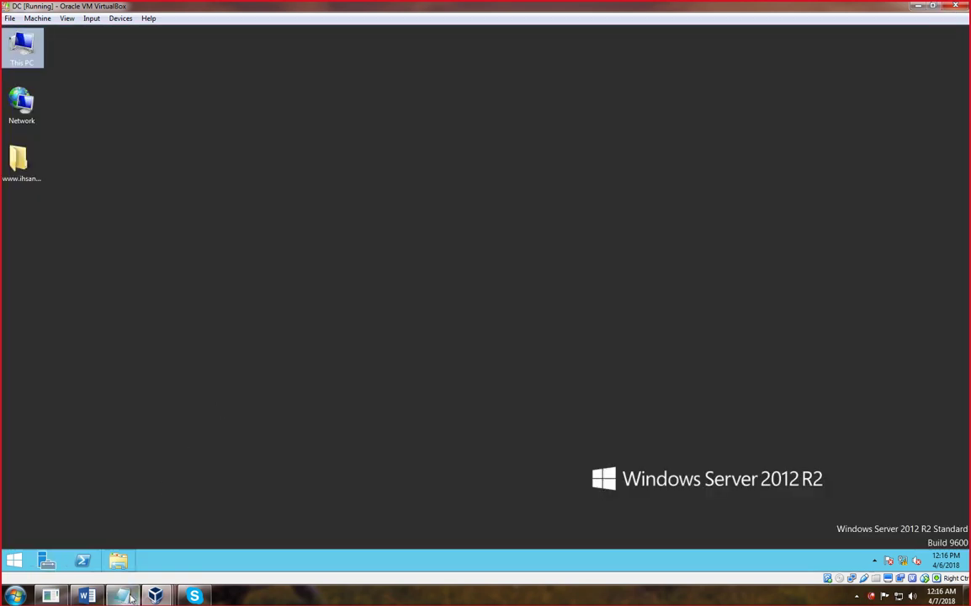
- On the Windows 7 client, open the fileserverdata share at \\Dc.ict.edu.pk via Run
mouse_move(155, 595)
left_click(199, 505)
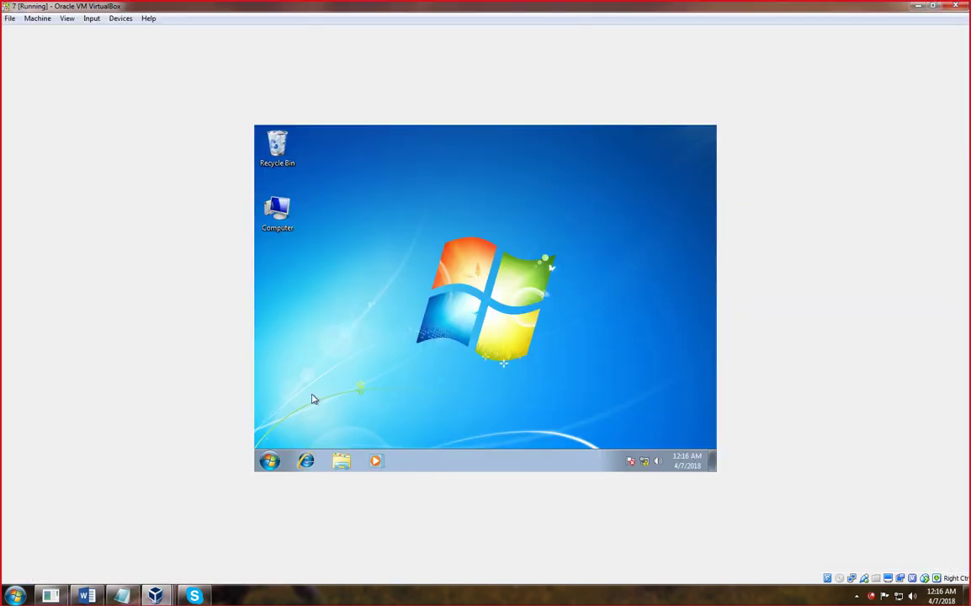
key("super+r")
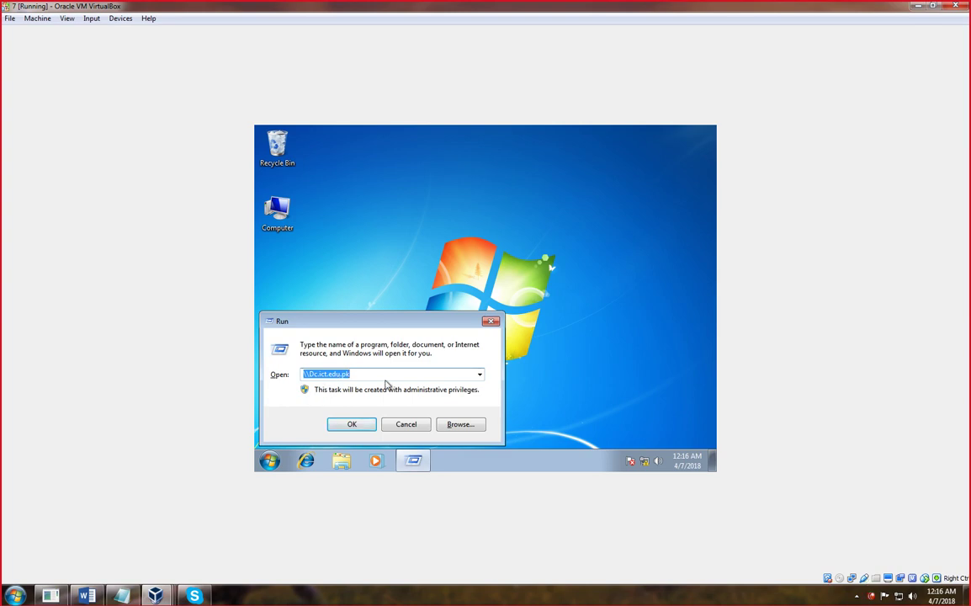
left_click_drag(351, 373, 311, 372)
key("Return")
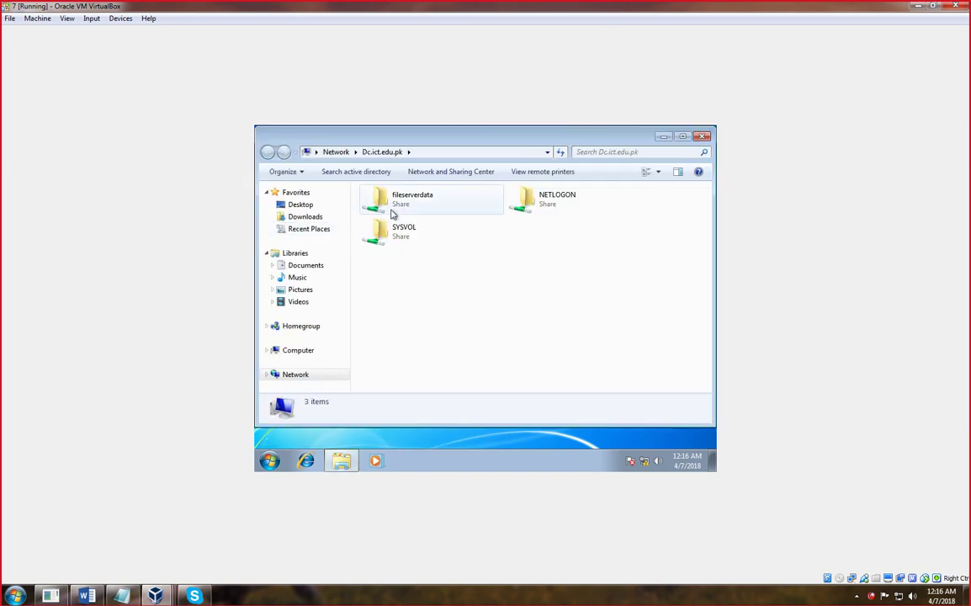
double_click(412, 206)
- Create a new folder named khan in the share and close Explorer
right_click(420, 238)
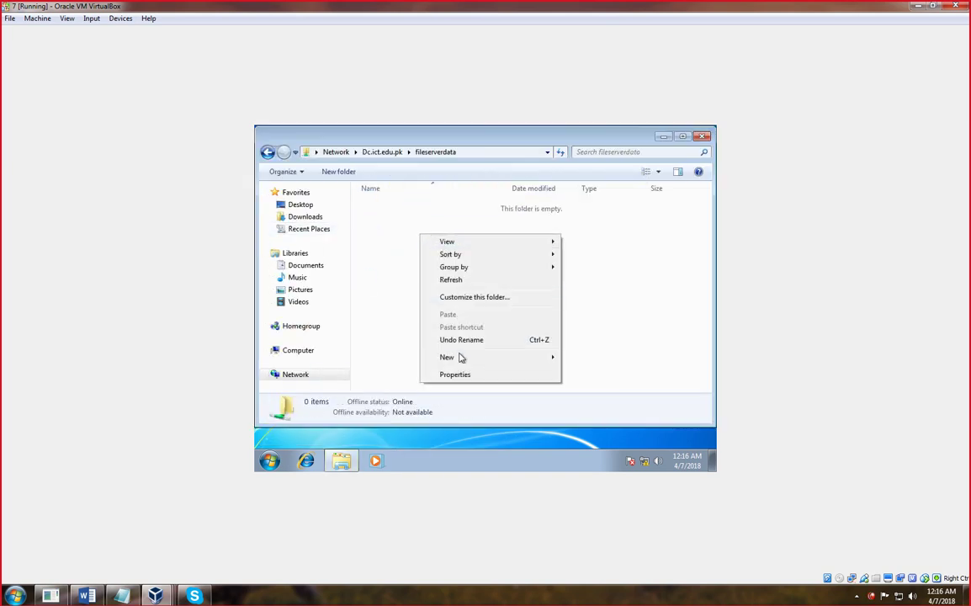
mouse_move(459, 363)
left_click(608, 359)
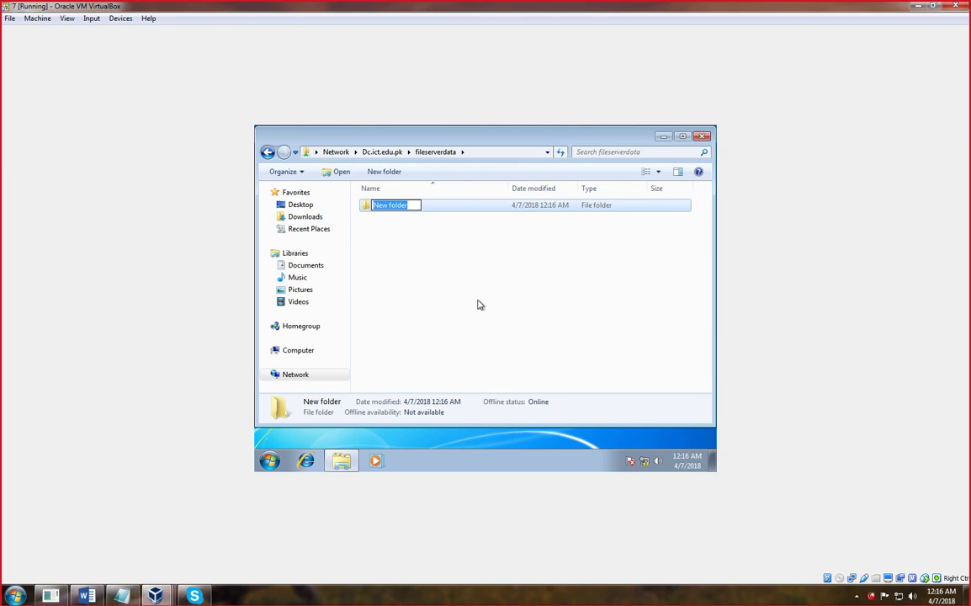
type("khan")
key("Return")
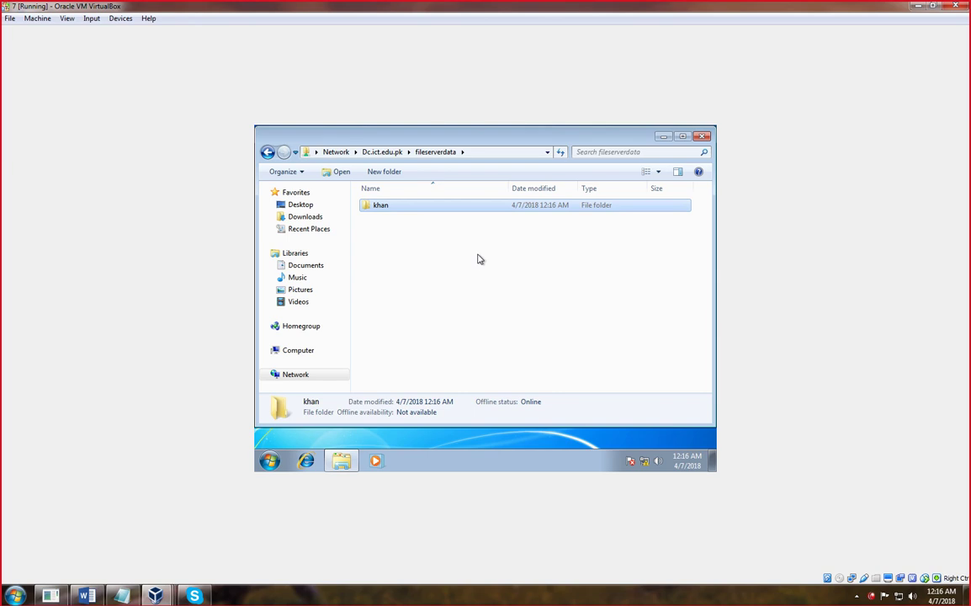
left_click(701, 137)
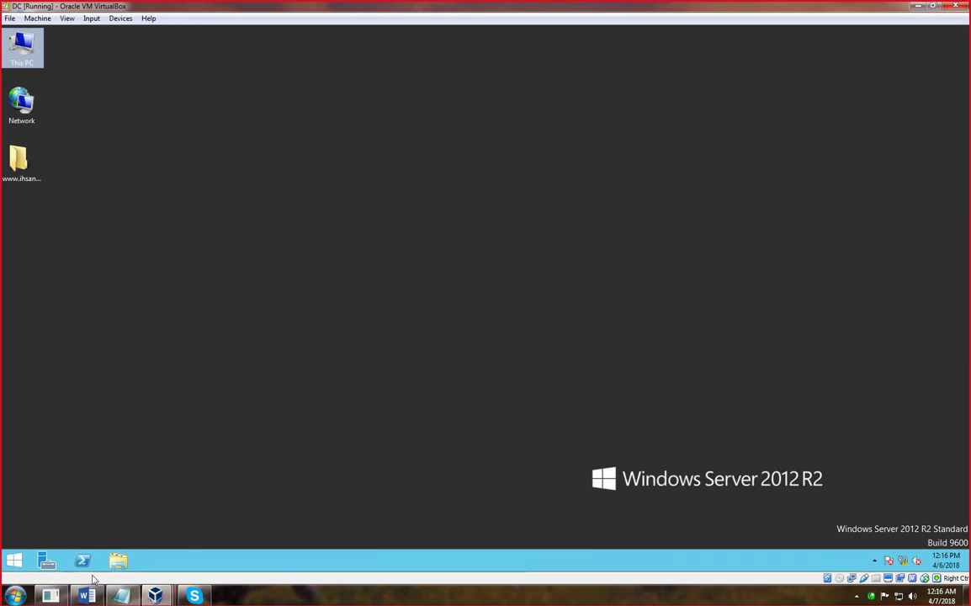
- Launch iSCSI Initiator from Server Manager Tools, allow the iSCSI service to start, and view Discovery
left_click(48, 560)
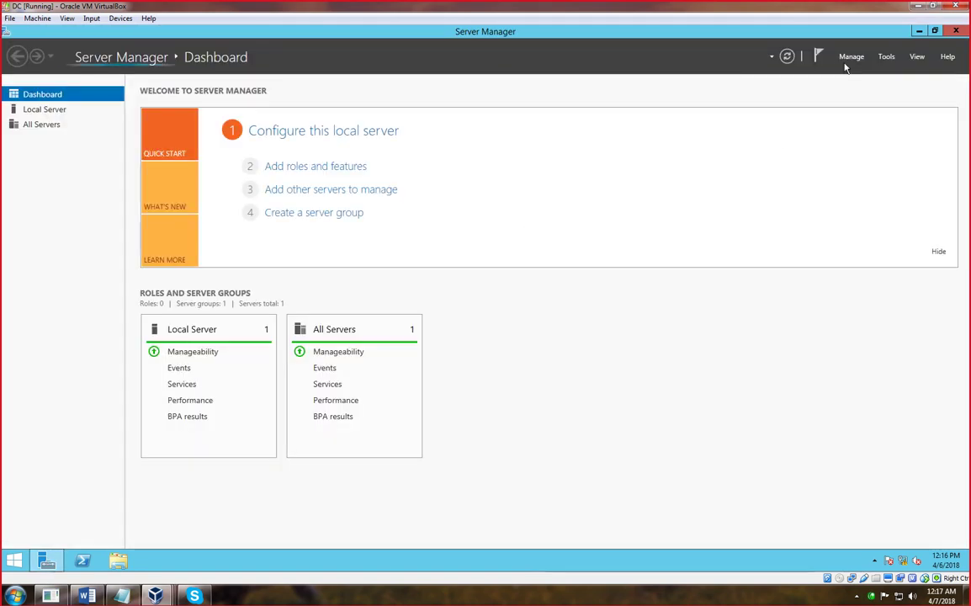
left_click(851, 58)
left_click(890, 57)
left_click(890, 57)
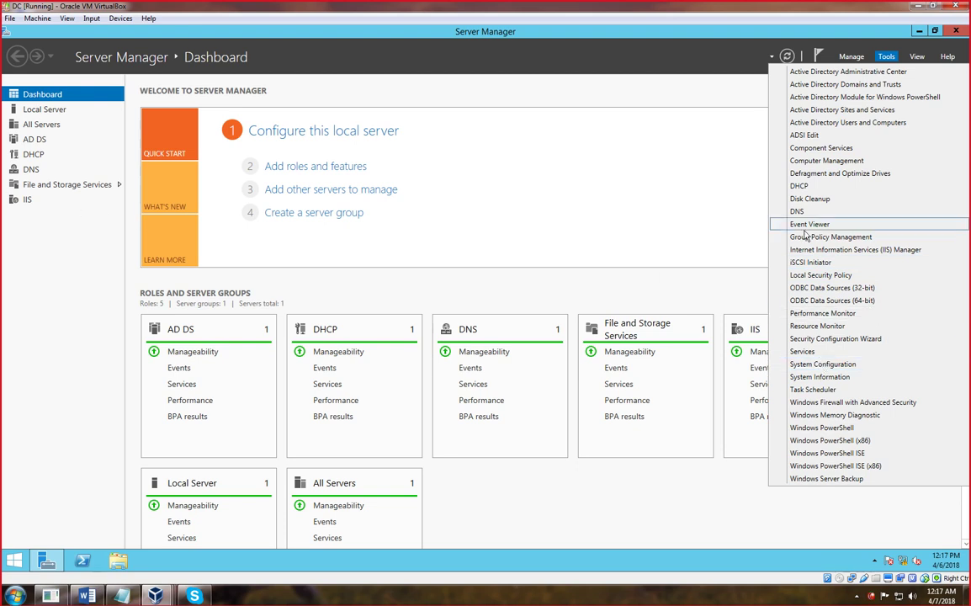
left_click(799, 261)
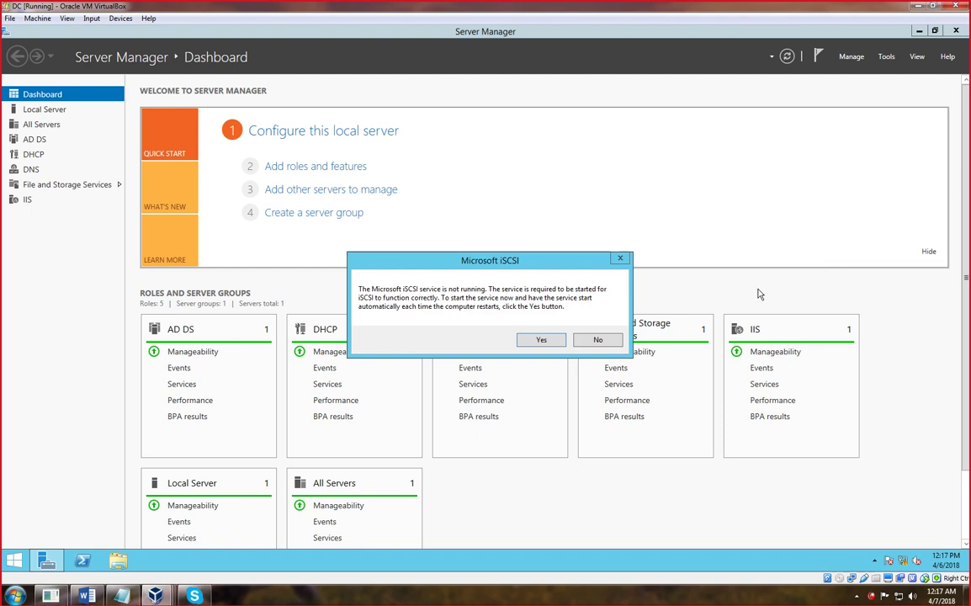
left_click(541, 341)
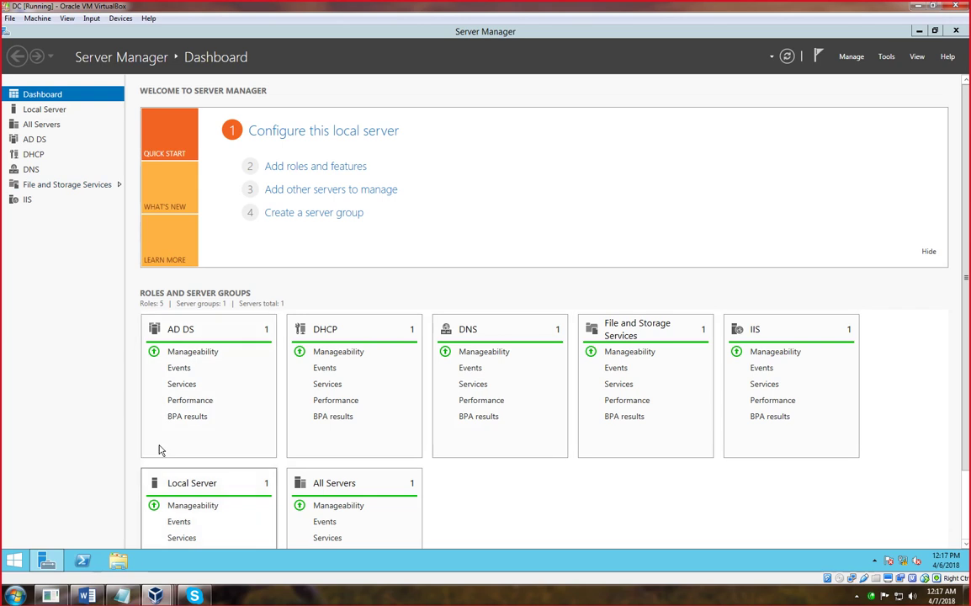
left_click(113, 113)
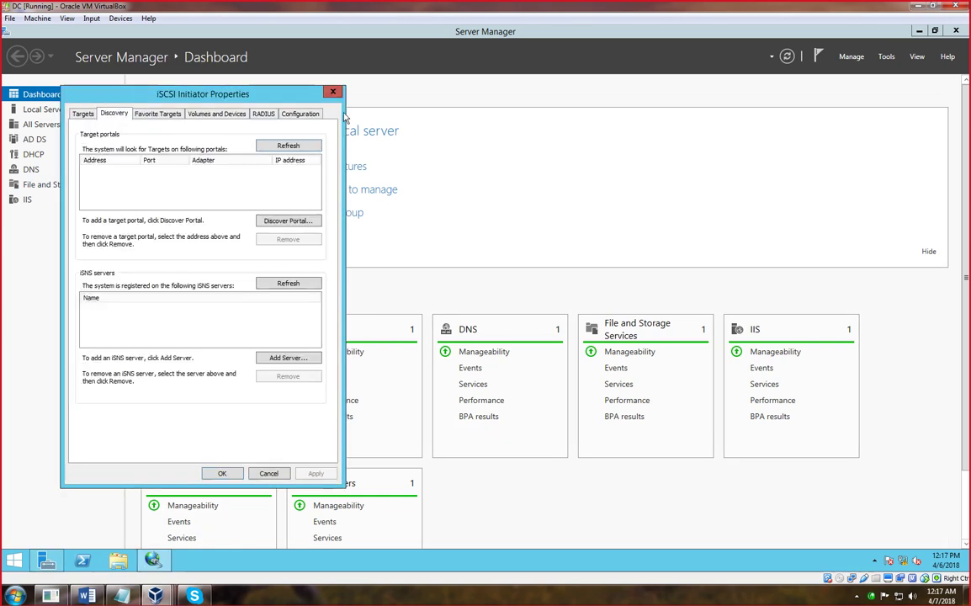
- Close the iSCSI Initiator Properties dialog
left_click(332, 91)
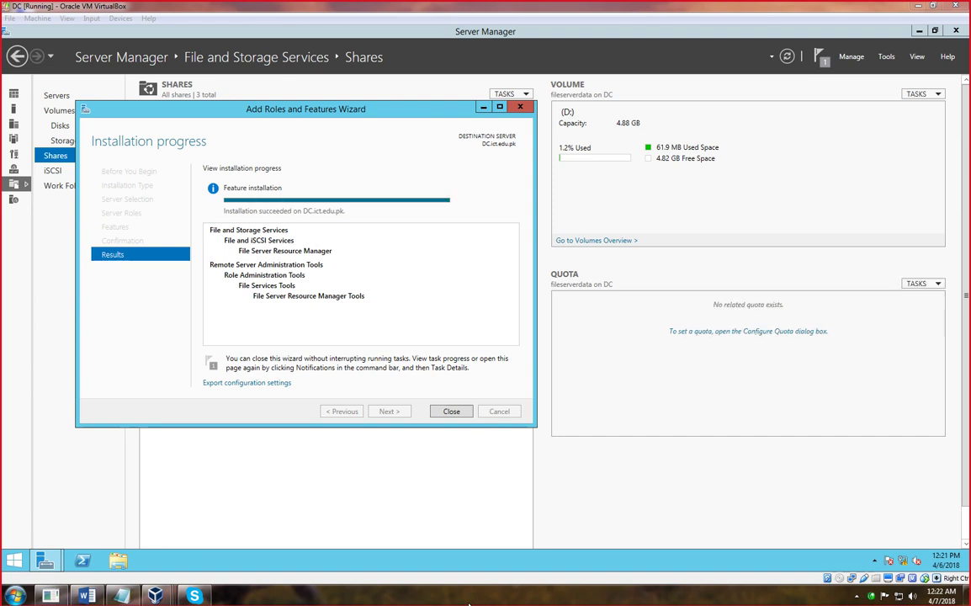
- Close the finished wizard and Server Manager, refresh the desktop, and reopen Server Manager
left_click(450, 412)
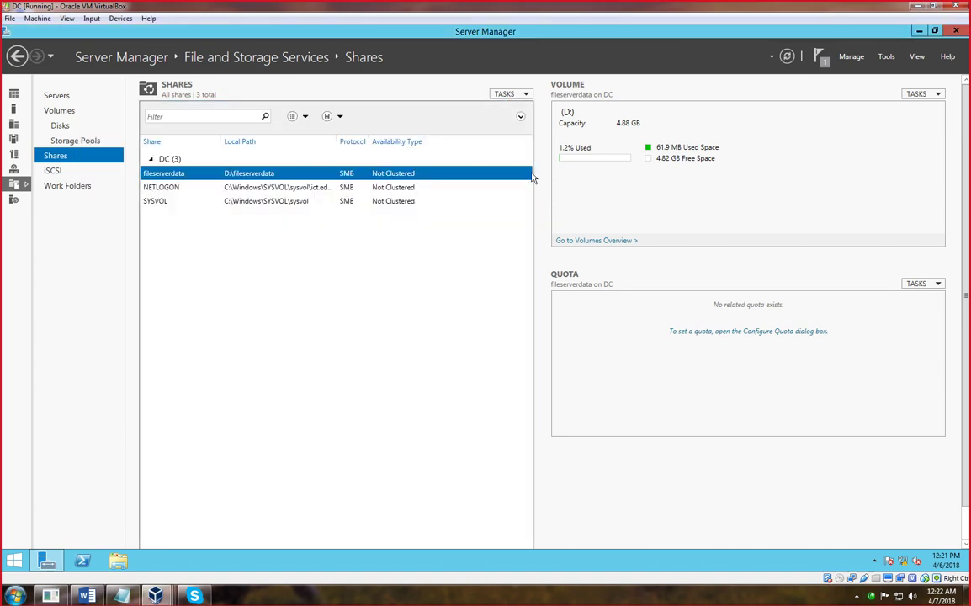
left_click(960, 32)
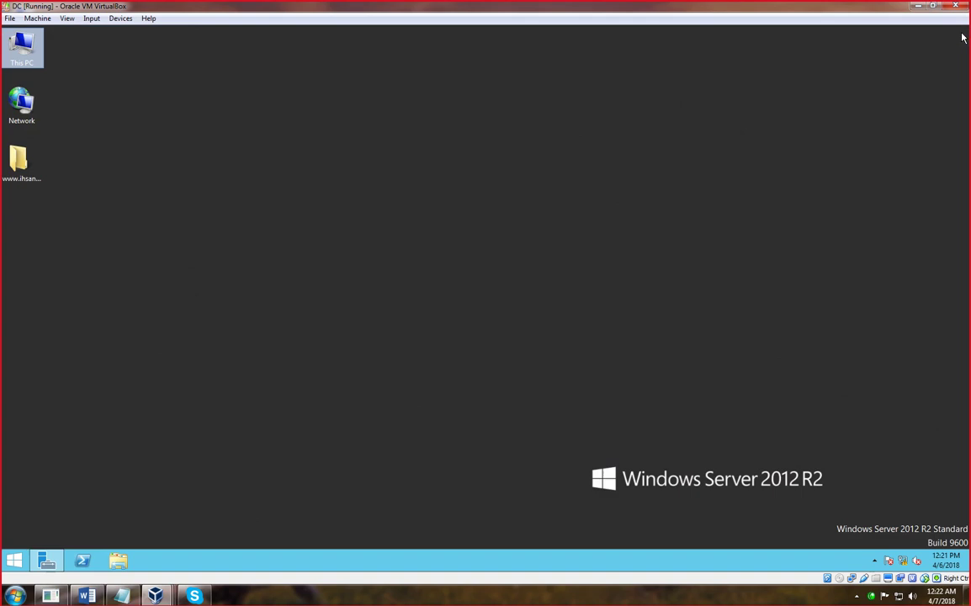
right_click(387, 251)
left_click(420, 286)
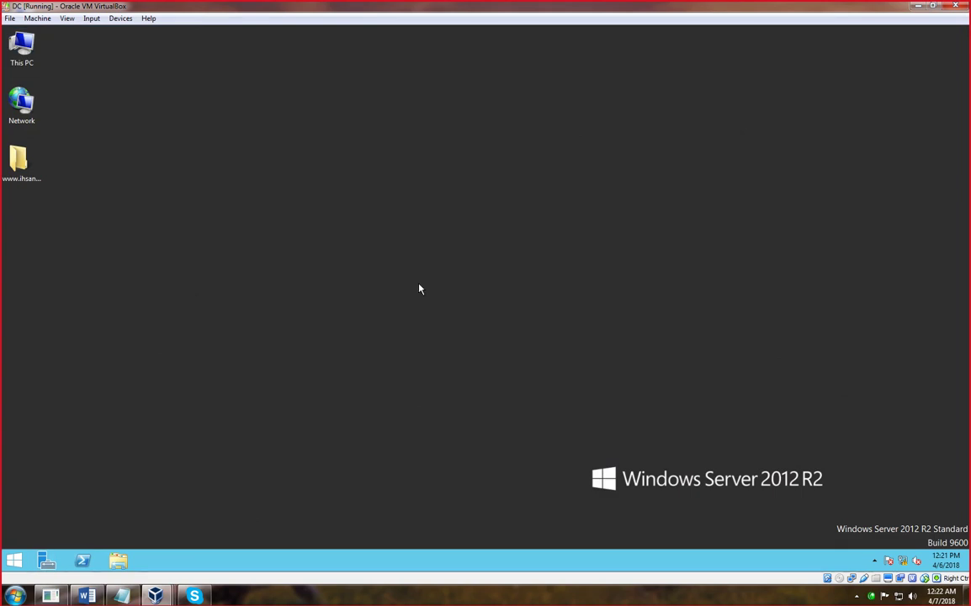
left_click(47, 561)
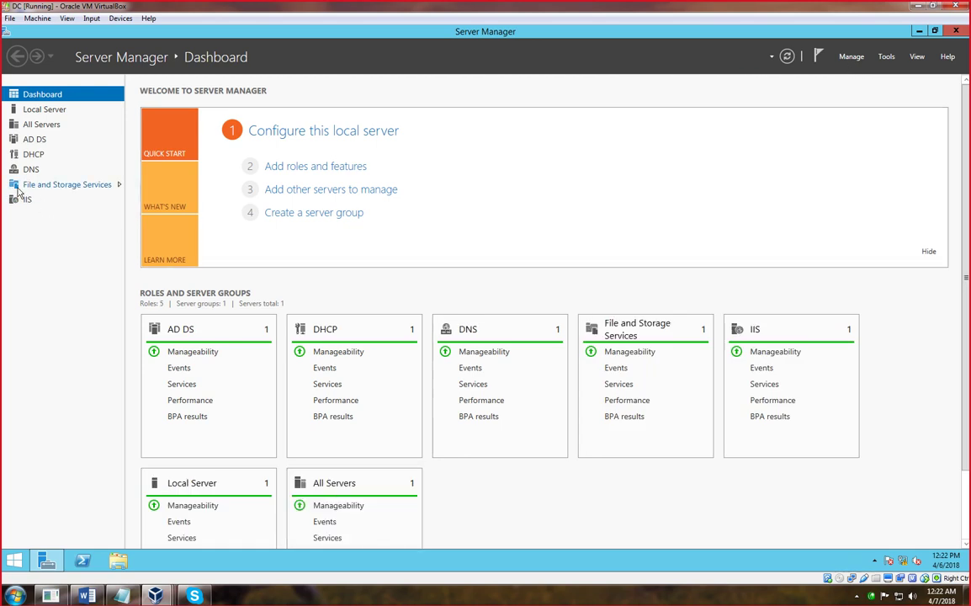
- Go to File and Storage Services and bring up the Tools dropdown list
left_click(18, 188)
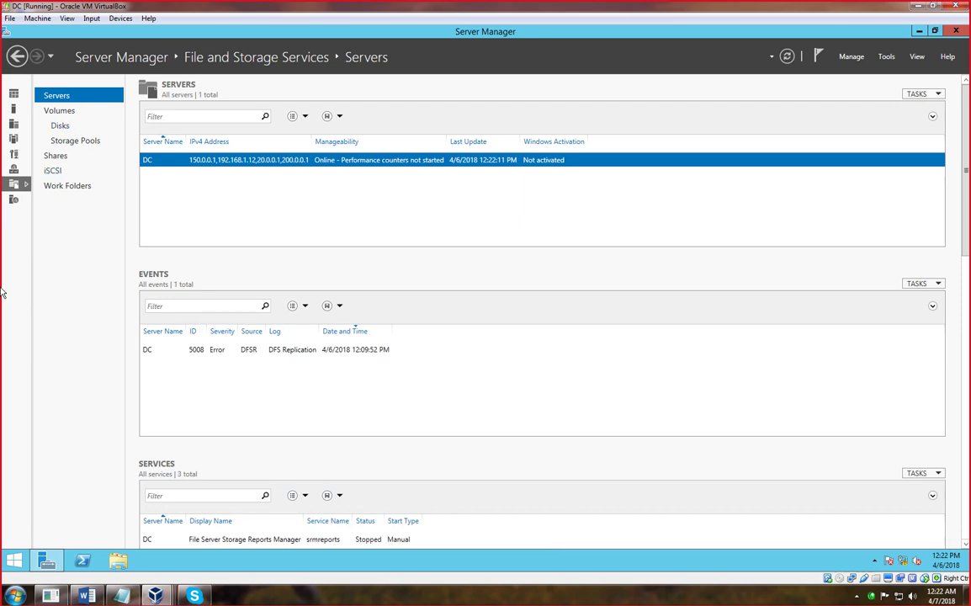
left_click(886, 57)
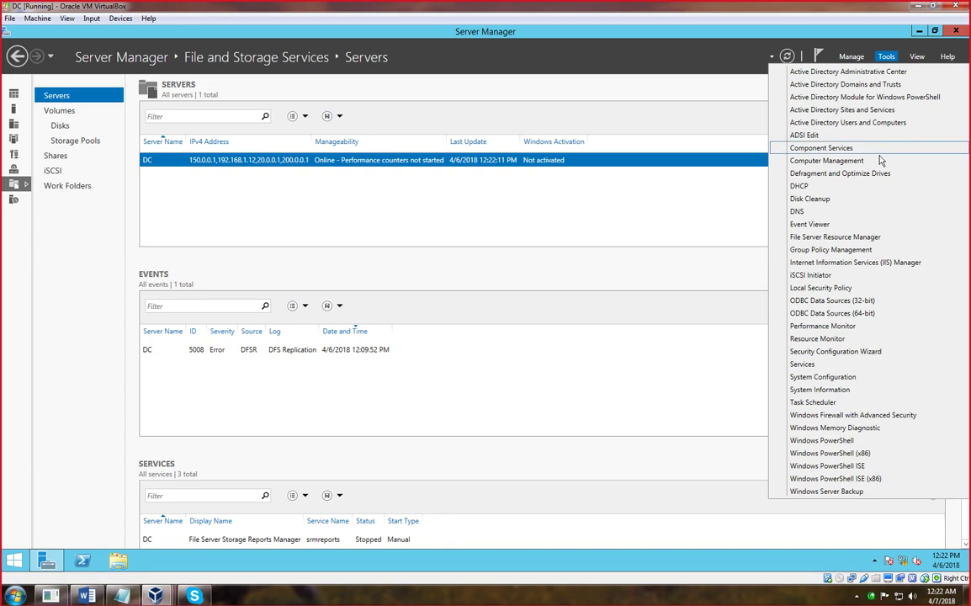
left_click(3, 242)
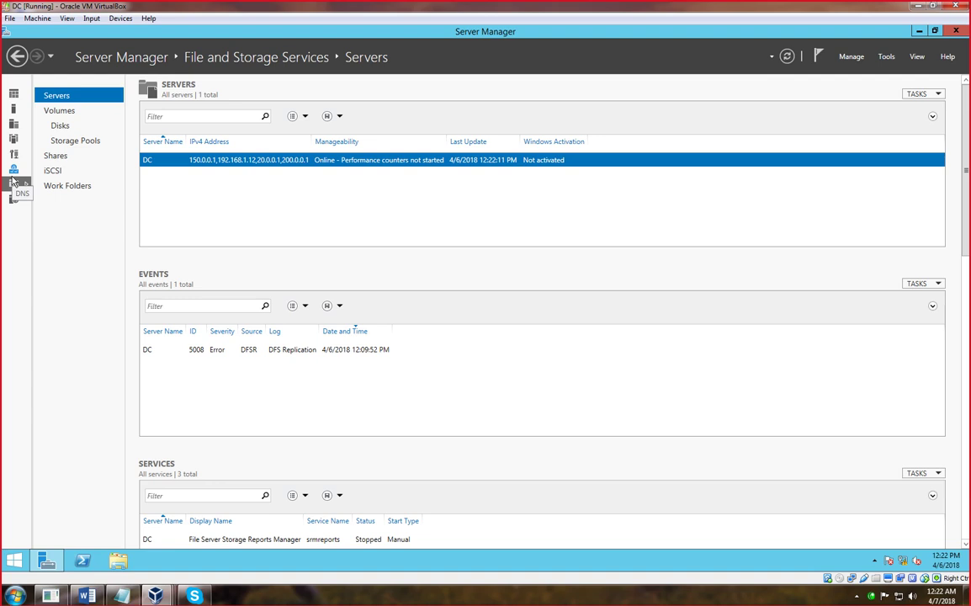
left_click(886, 57)
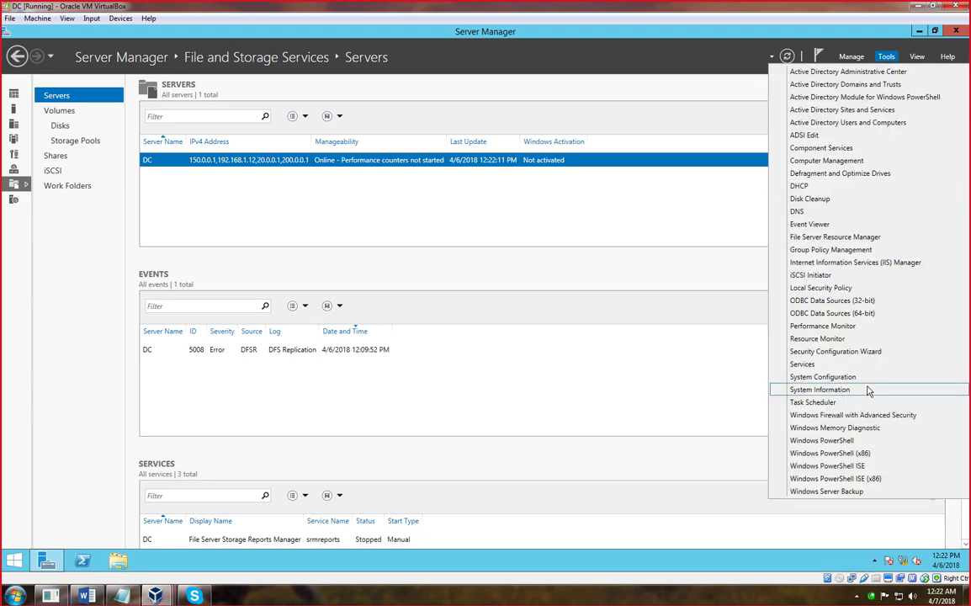
left_click(5, 210)
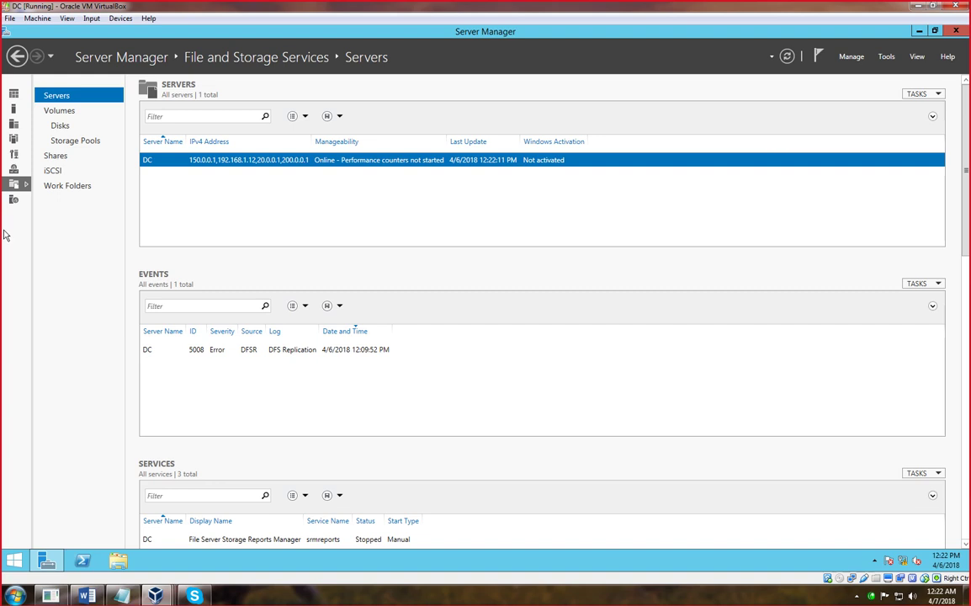
left_click(885, 56)
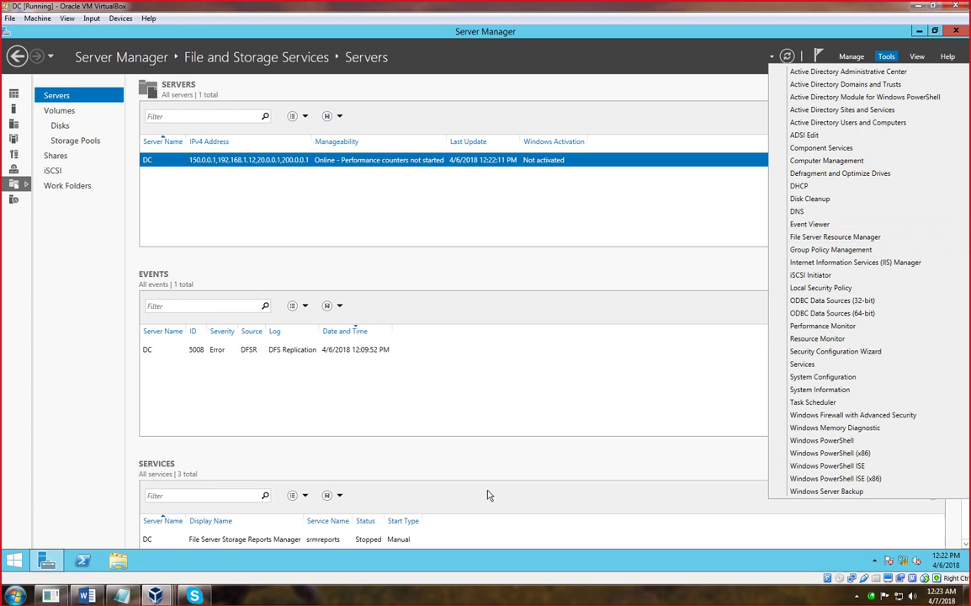
- In Word, replace the two old note lines with the heading FSRM
left_click(86, 595)
triple_click(236, 105)
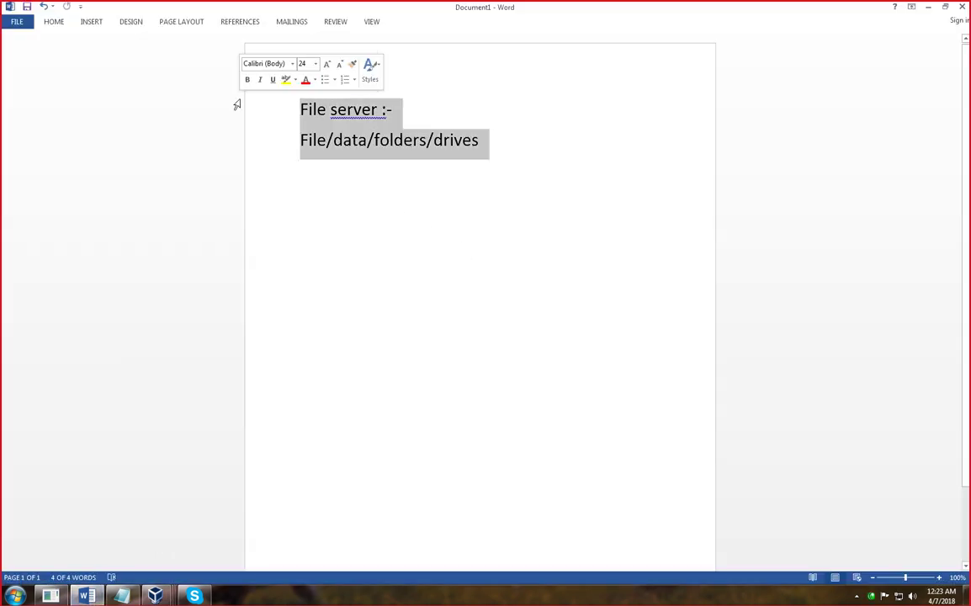
key("BackSpace")
type("FSRM")
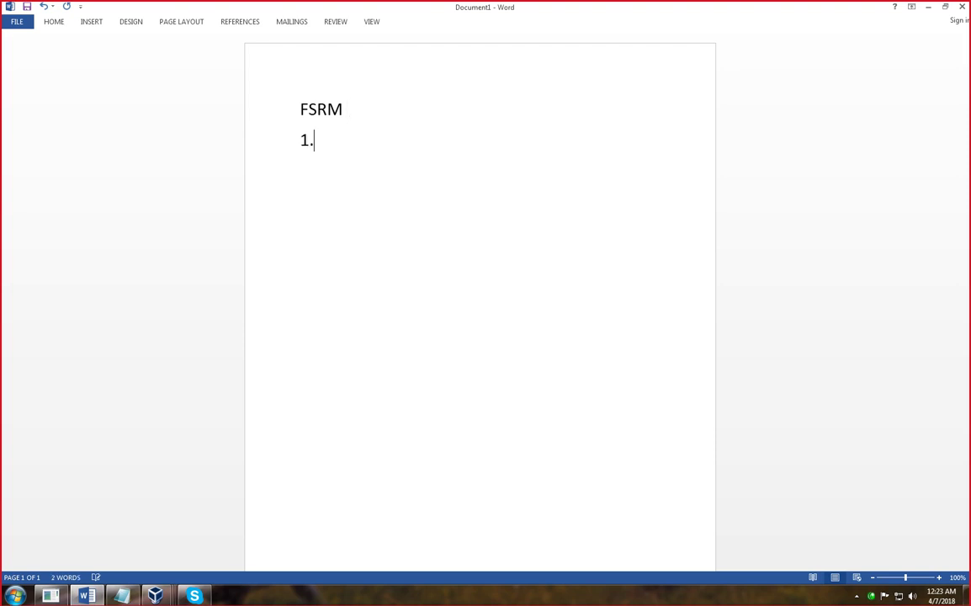
- Type the numbered items Disk Quota, File Screening and Storage Report
type("Disk Quota")
key("Return")
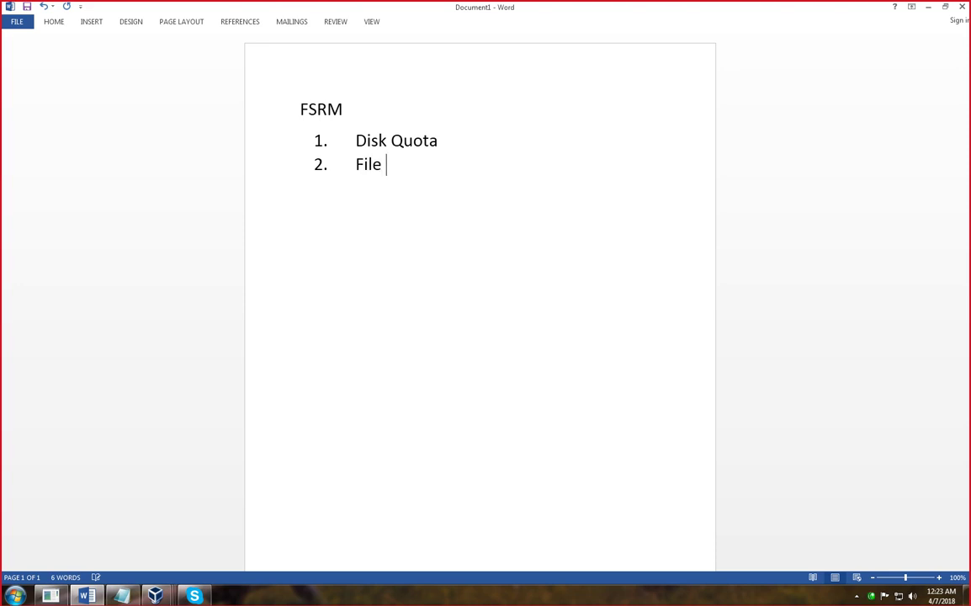
type("File Screening")
key("Return")
type("Storage Report")
key("Return")
- Add the items Classification of file and File management to the list
type("calss")
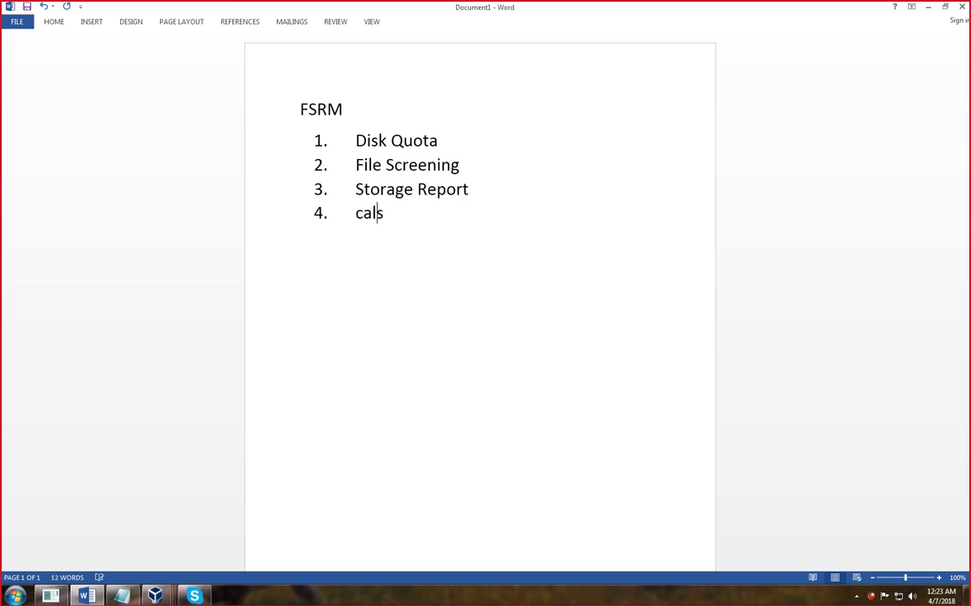
key("BackSpace")
key("BackSpace")
key("BackSpace")
key("BackSpace")
type("lassificat")
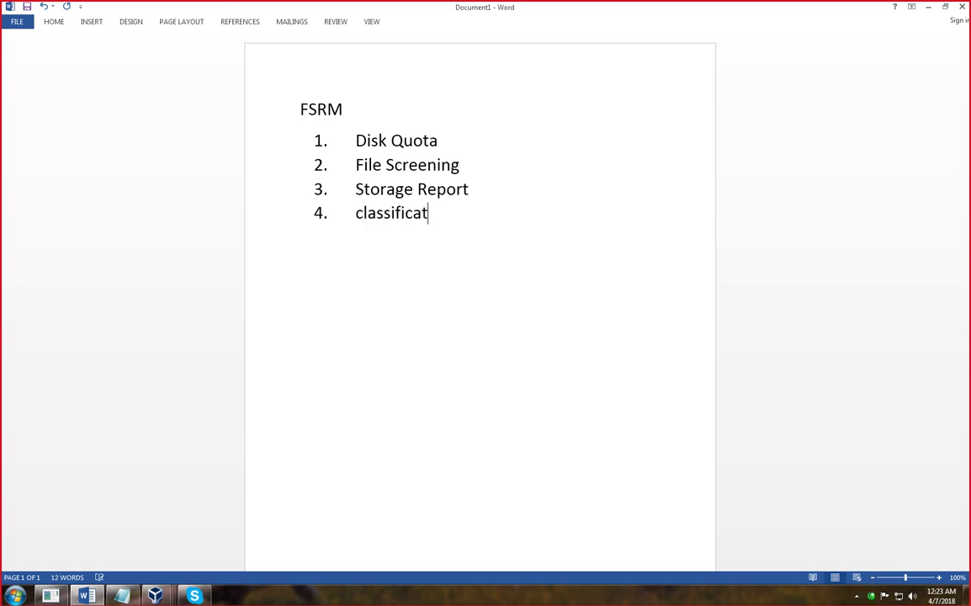
type("ion of file")
key("Return")
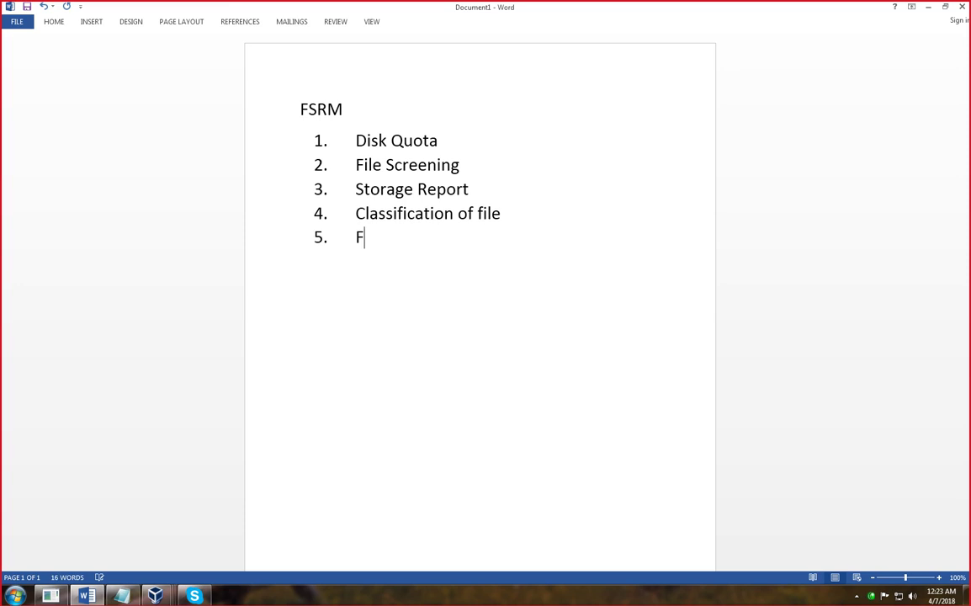
type("File management")
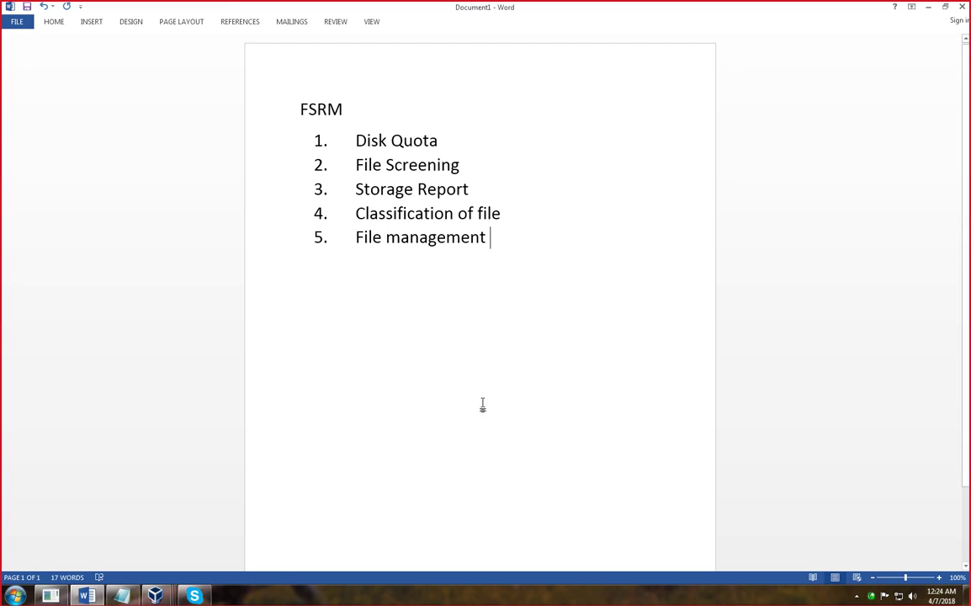
left_click(444, 599)
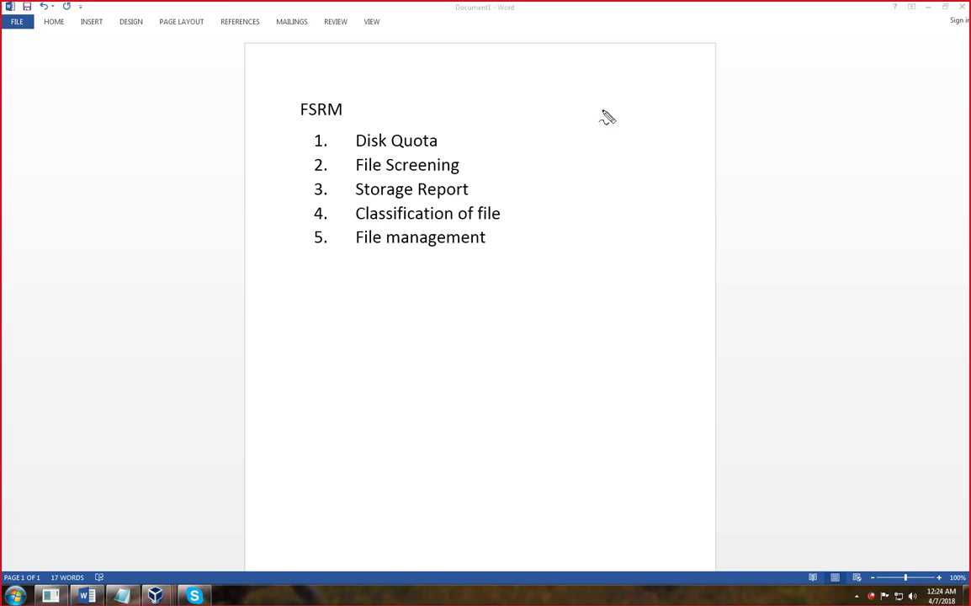
mouse_move(662, 124)
left_mouse_down()
mouse_move(608, 132)
mouse_move(434, 123)
mouse_move(455, 174)
left_mouse_up()
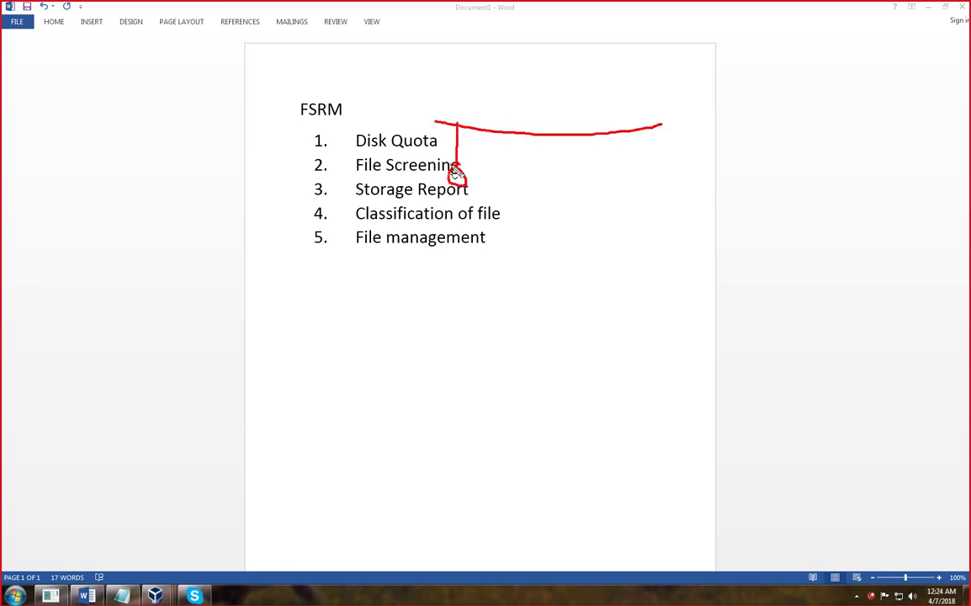
left_click_drag(509, 132, 531, 184)
left_click_drag(559, 137, 593, 177)
left_click_drag(616, 135, 663, 200)
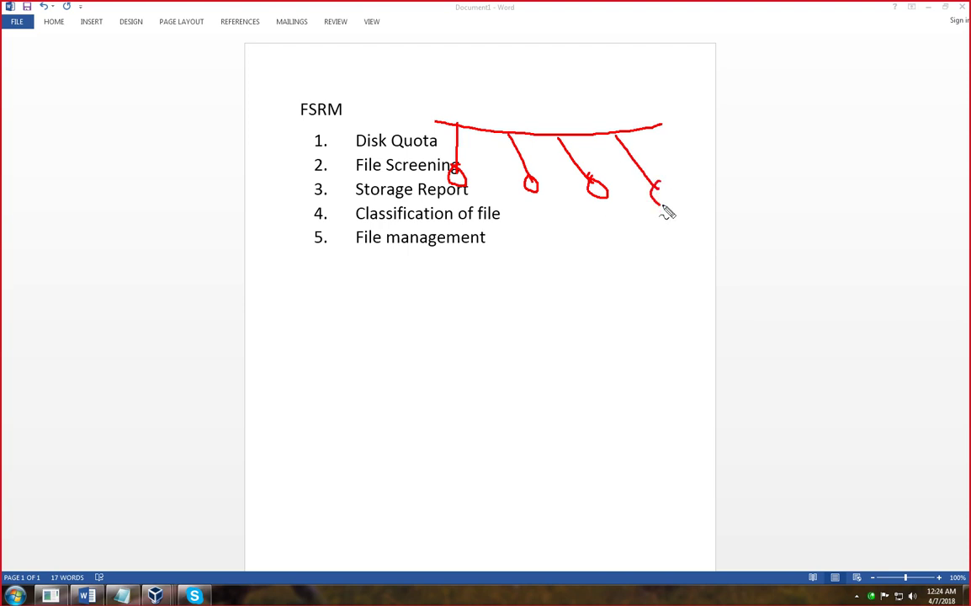
mouse_move(662, 125)
left_mouse_down()
mouse_move(757, 110)
mouse_move(751, 157)
mouse_move(762, 179)
mouse_move(757, 163)
left_mouse_up()
left_click_drag(449, 198, 673, 203)
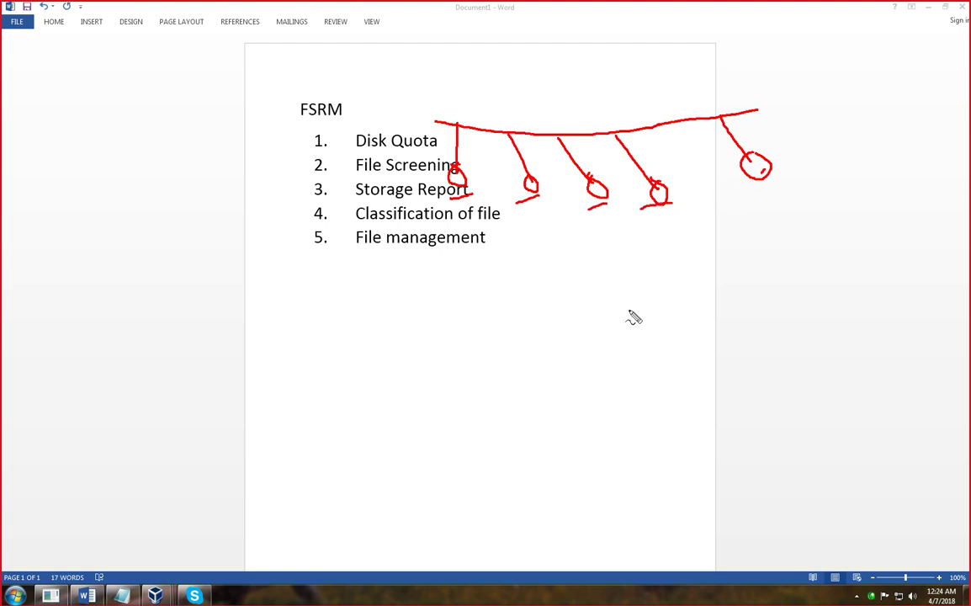
key("Escape")
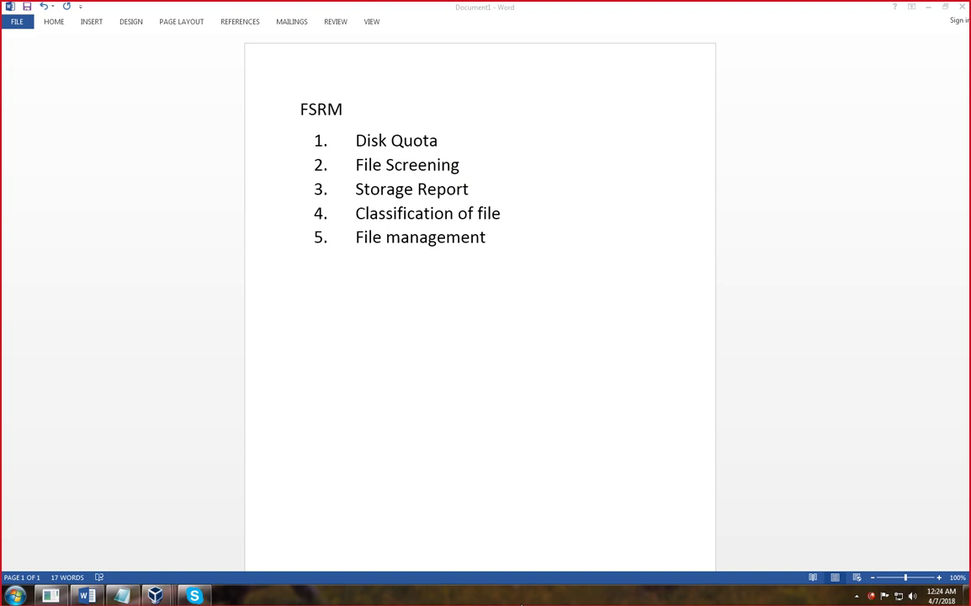
mouse_move(663, 101)
left_mouse_down()
mouse_move(622, 107)
mouse_move(614, 196)
mouse_move(673, 240)
mouse_move(665, 102)
left_mouse_up()
left_click_drag(646, 246, 641, 337)
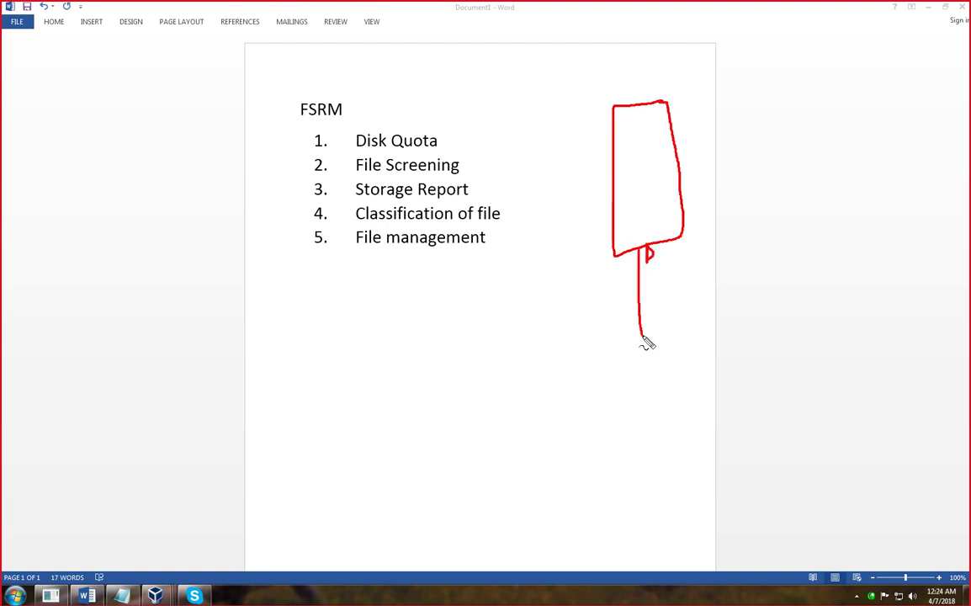
left_click_drag(711, 333, 428, 351)
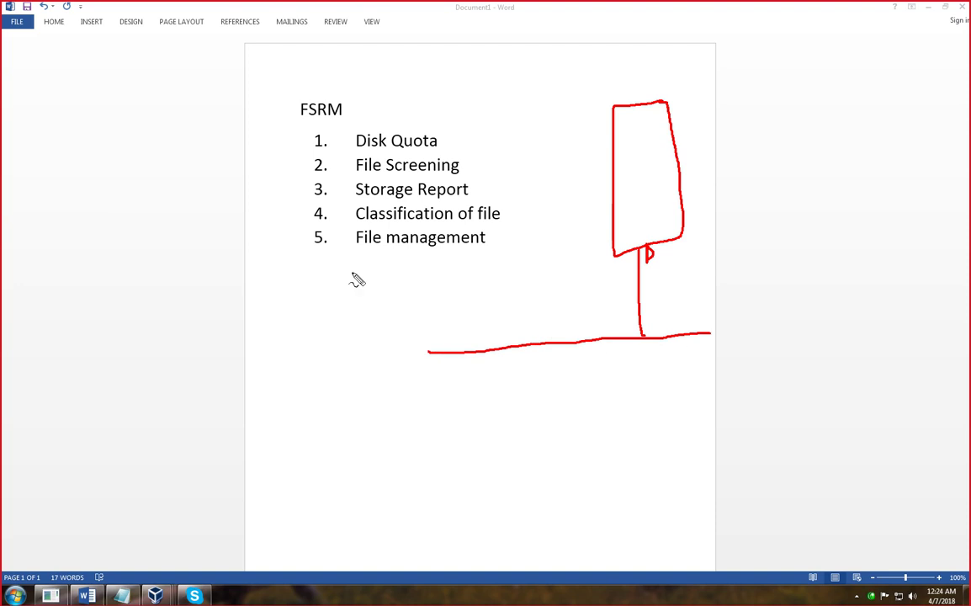
mouse_move(46, 93)
left_mouse_down()
mouse_move(75, 80)
mouse_move(83, 148)
mouse_move(101, 139)
mouse_move(106, 202)
mouse_move(93, 179)
left_mouse_up()
mouse_move(74, 216)
left_mouse_down()
mouse_move(77, 235)
mouse_move(95, 222)
left_mouse_up()
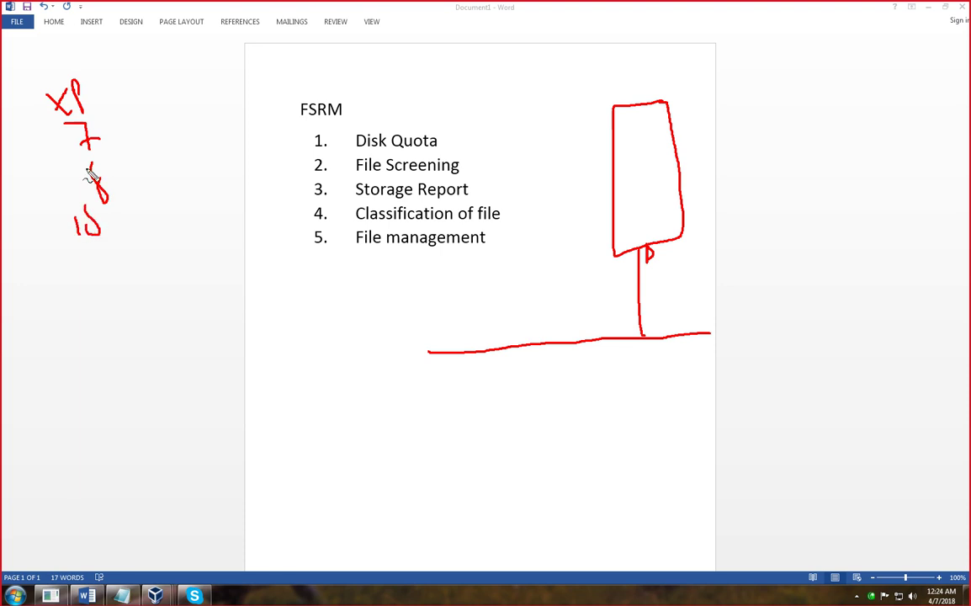
mouse_move(86, 88)
left_mouse_down()
mouse_move(107, 99)
mouse_move(135, 236)
mouse_move(132, 210)
left_mouse_up()
mouse_move(165, 91)
left_mouse_down()
mouse_move(148, 99)
mouse_move(156, 135)
mouse_move(168, 122)
mouse_move(168, 131)
mouse_move(282, 126)
left_mouse_up()
mouse_move(763, 67)
left_mouse_down()
mouse_move(752, 88)
mouse_move(804, 74)
mouse_move(882, 81)
mouse_move(934, 68)
mouse_move(906, 115)
mouse_move(908, 95)
left_mouse_up()
mouse_move(904, 133)
left_mouse_down()
mouse_move(904, 151)
mouse_move(935, 148)
mouse_move(907, 195)
mouse_move(930, 190)
mouse_move(917, 195)
left_mouse_up()
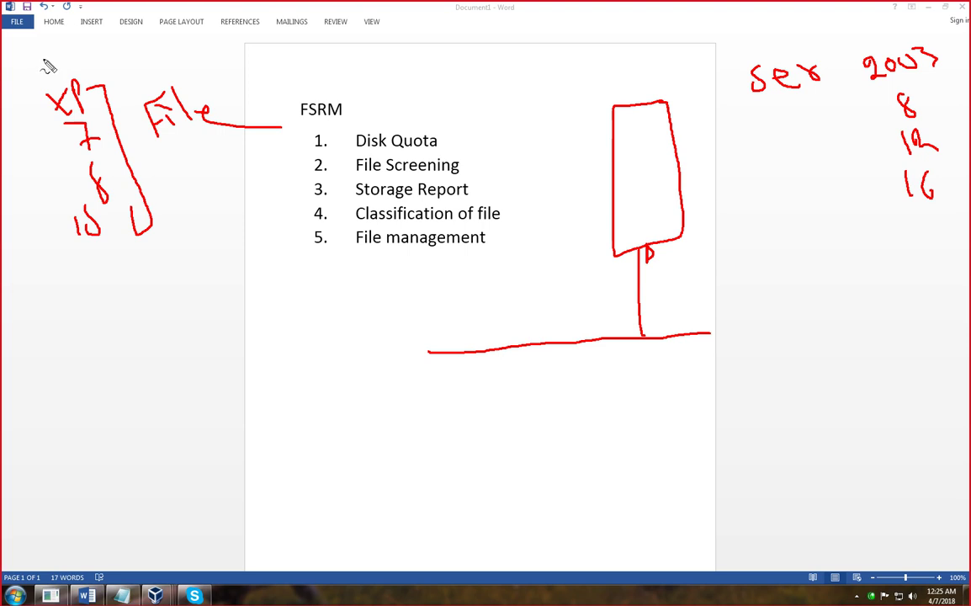
left_click_drag(43, 59, 82, 40)
left_click_drag(851, 50, 931, 25)
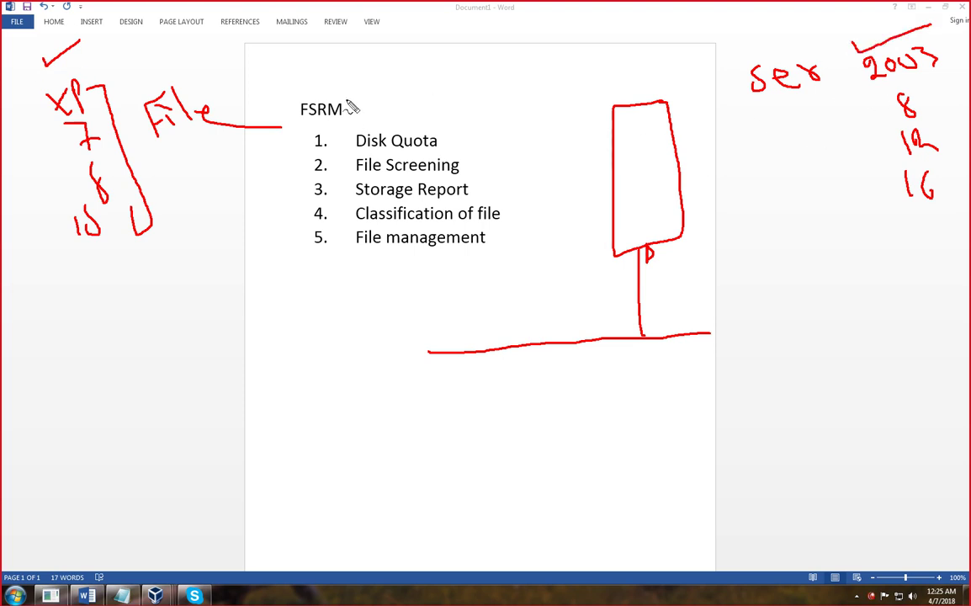
mouse_move(447, 133)
left_mouse_down()
mouse_move(489, 148)
mouse_move(530, 251)
mouse_move(476, 274)
left_mouse_up()
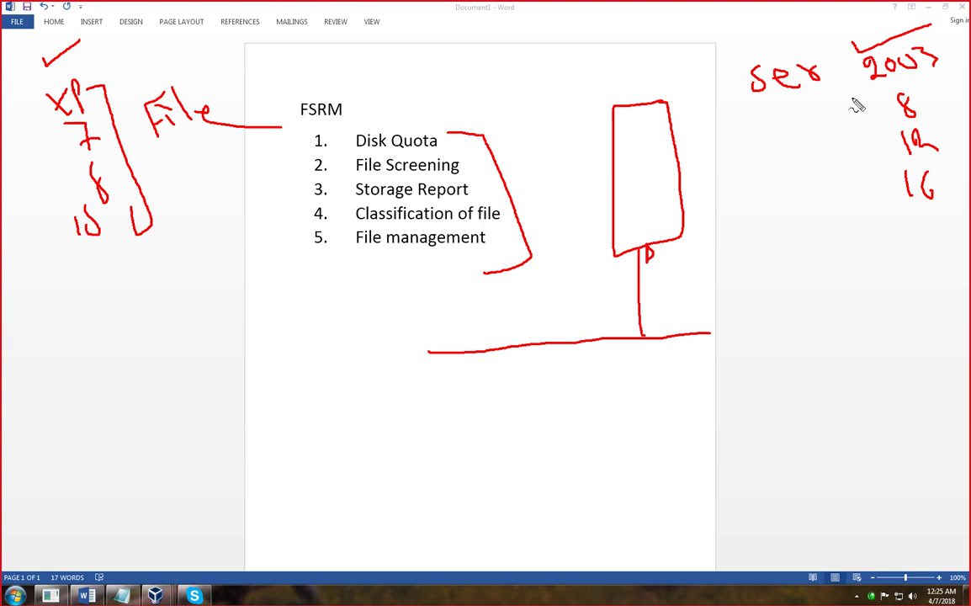
left_click_drag(754, 134, 739, 154)
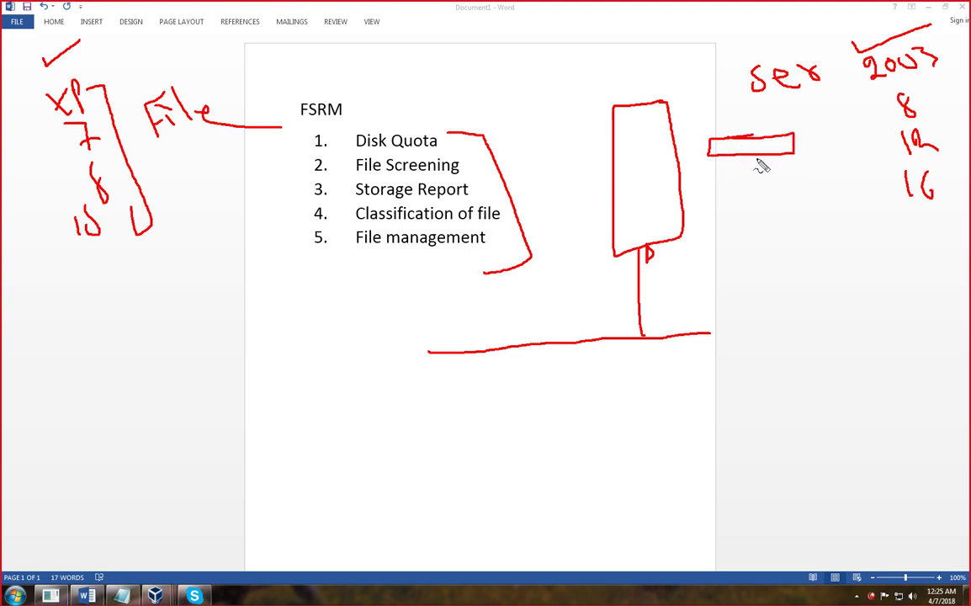
mouse_move(441, 144)
left_mouse_down()
mouse_move(484, 127)
mouse_move(459, 141)
mouse_move(442, 122)
left_mouse_up()
left_click_drag(500, 53, 506, 69)
mouse_move(509, 47)
left_mouse_down()
mouse_move(521, 80)
mouse_move(530, 62)
mouse_move(568, 63)
mouse_move(577, 47)
mouse_move(615, 27)
left_mouse_up()
mouse_move(523, 96)
left_mouse_down()
mouse_move(529, 106)
mouse_move(524, 87)
mouse_move(557, 111)
mouse_move(585, 101)
left_mouse_up()
mouse_move(576, 91)
left_mouse_down()
mouse_move(626, 99)
mouse_move(644, 81)
mouse_move(674, 85)
mouse_move(692, 60)
left_mouse_up()
left_click_drag(505, 40, 566, 103)
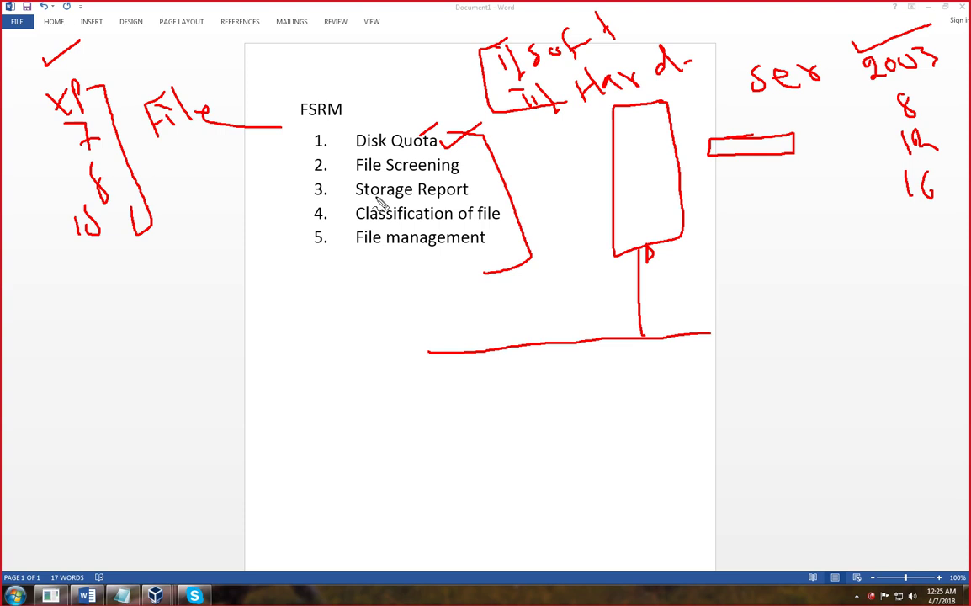
key("Escape")
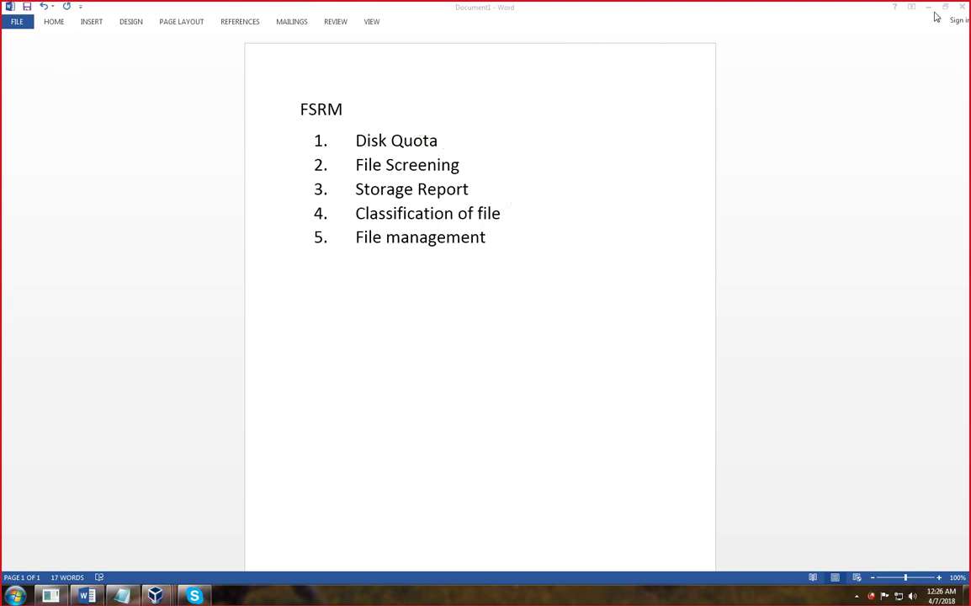
key("alt+Tab")
- Launch File Server Resource Manager from the Tools list
left_click(688, 209)
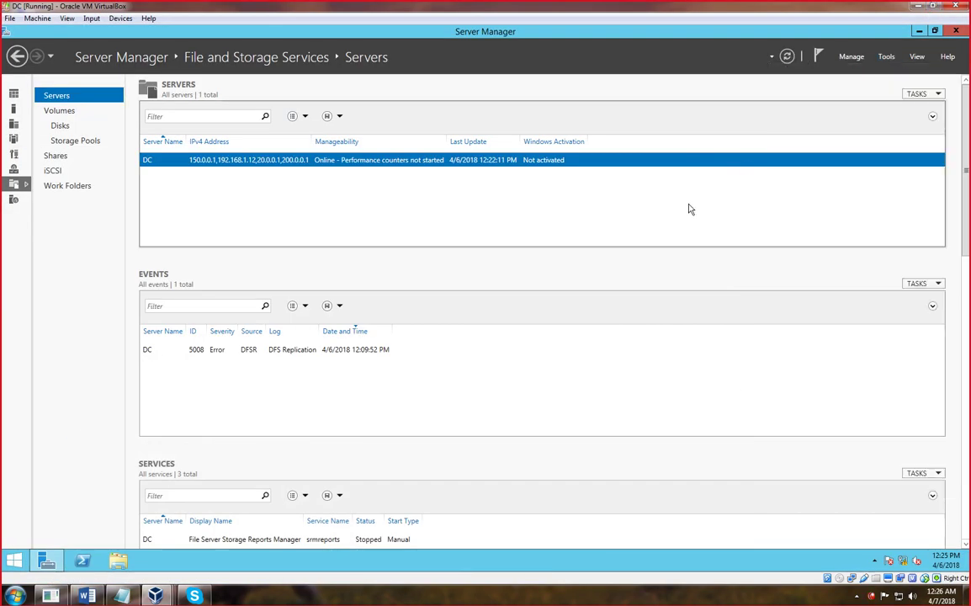
left_click(886, 58)
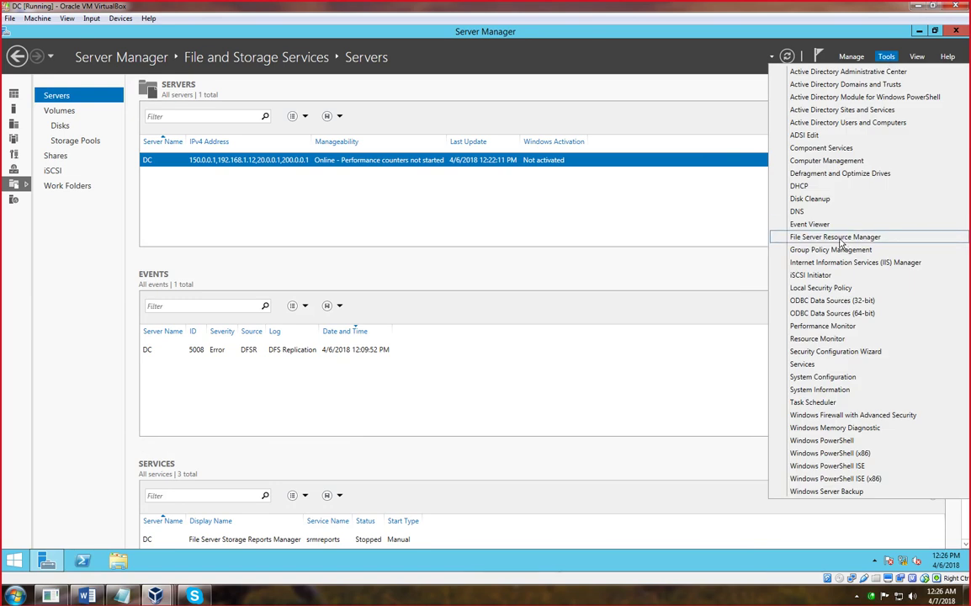
left_click(840, 239)
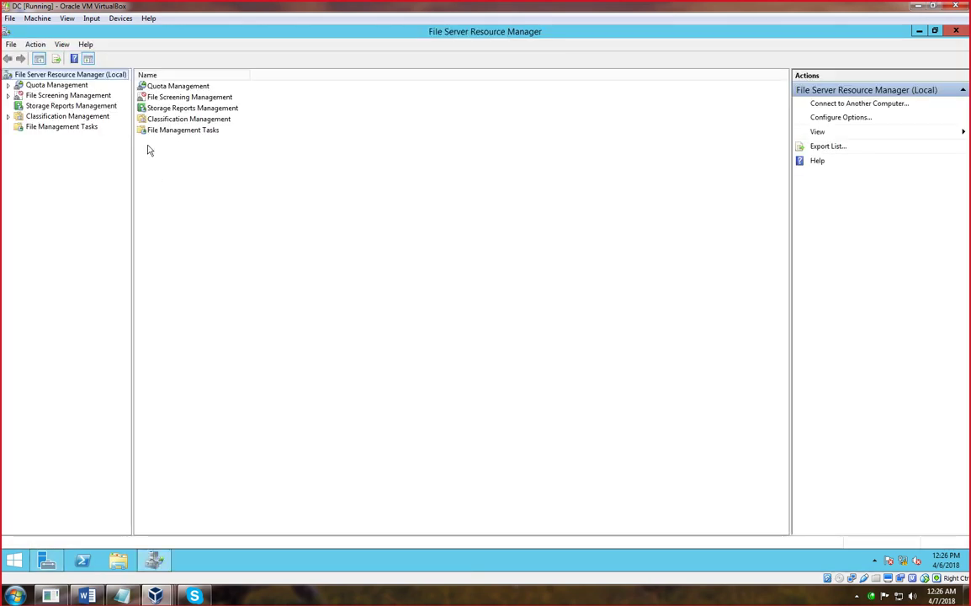
- Expand Quota Management and show the Quota Templates list
left_click(168, 87)
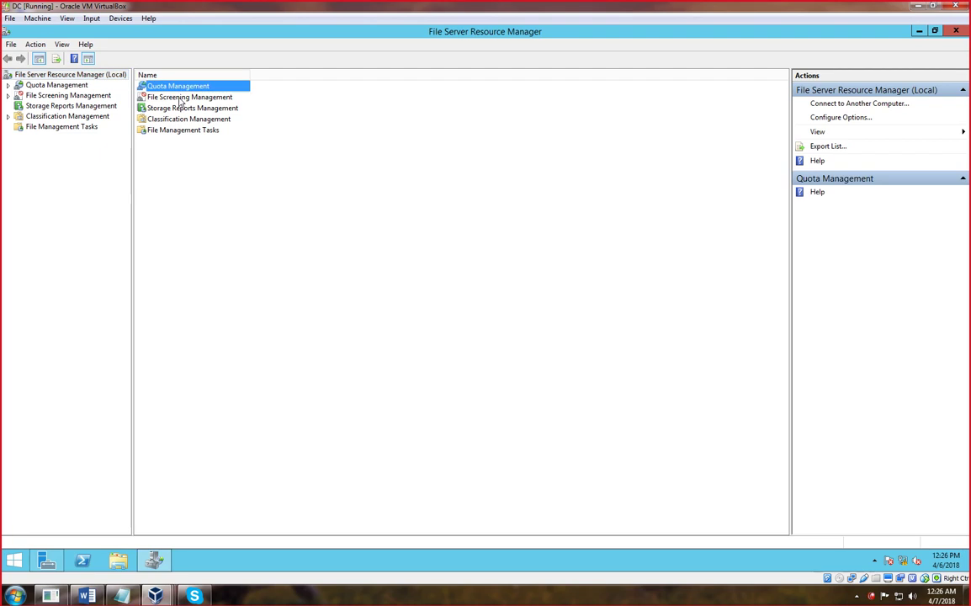
key("Down")
key("Down")
key("Down")
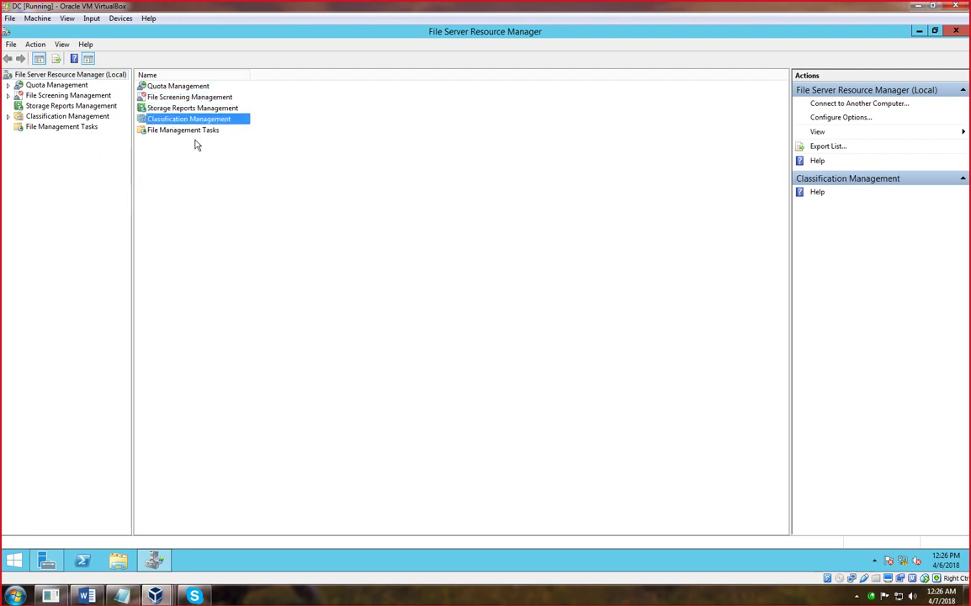
key("Down")
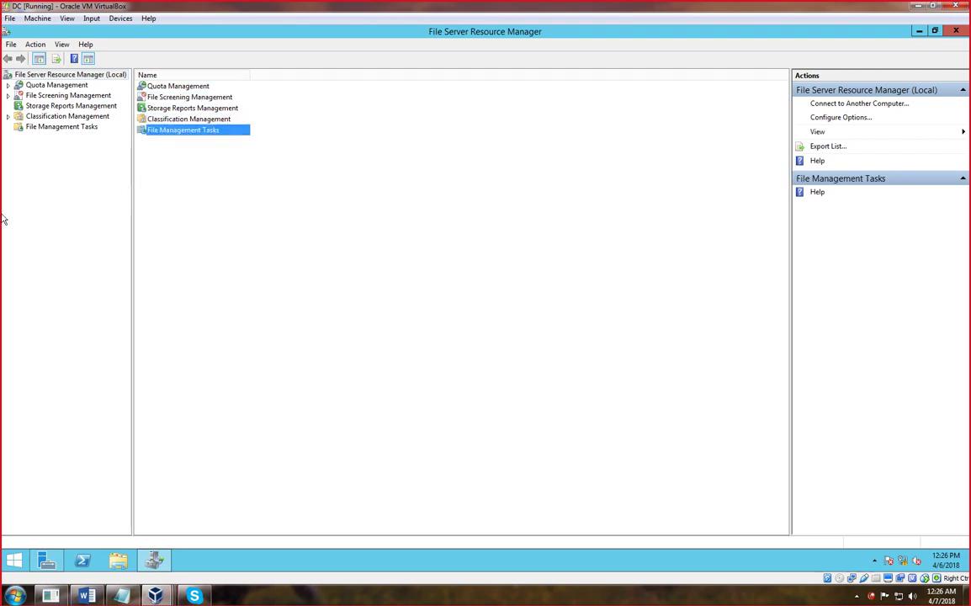
left_click(28, 196)
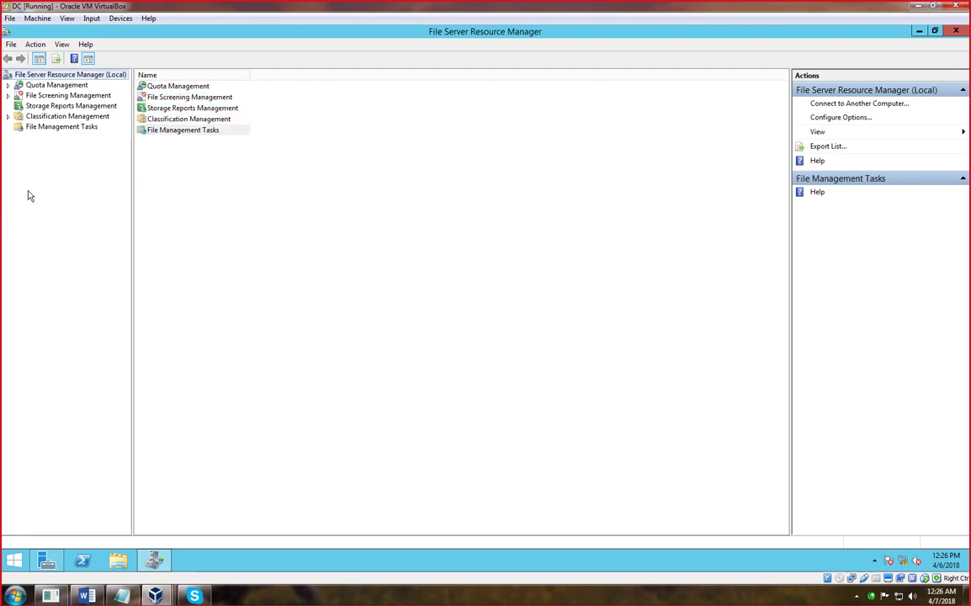
left_click(9, 86)
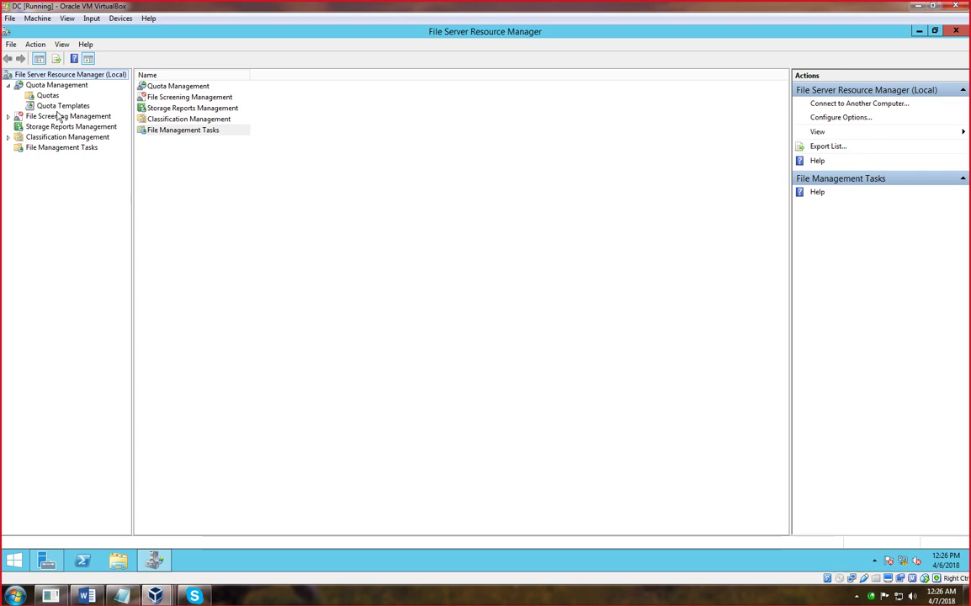
left_click(54, 107)
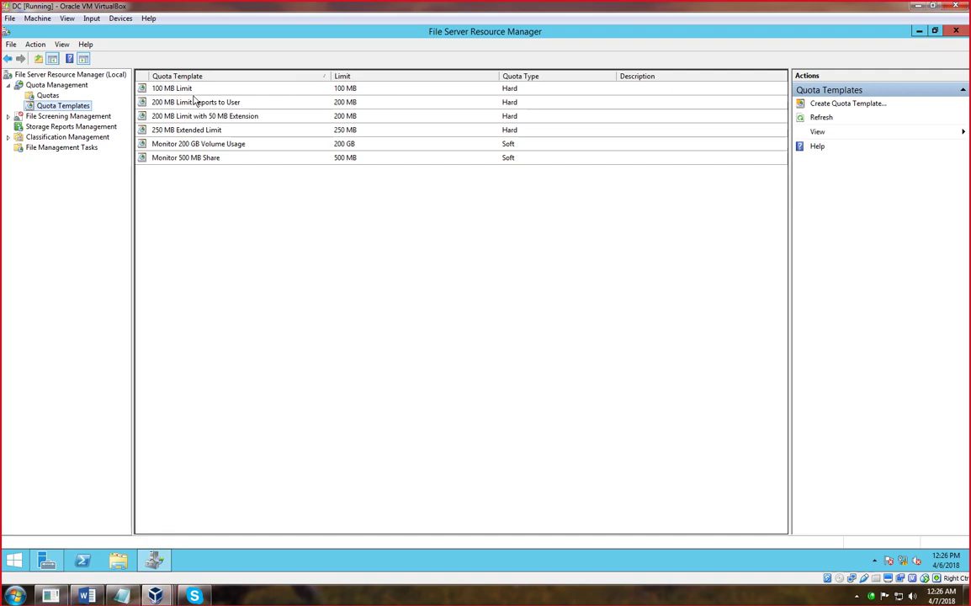
- Review the six quota templates and inspect the 100 MB Limit template's properties
left_click(177, 89)
left_click(160, 101)
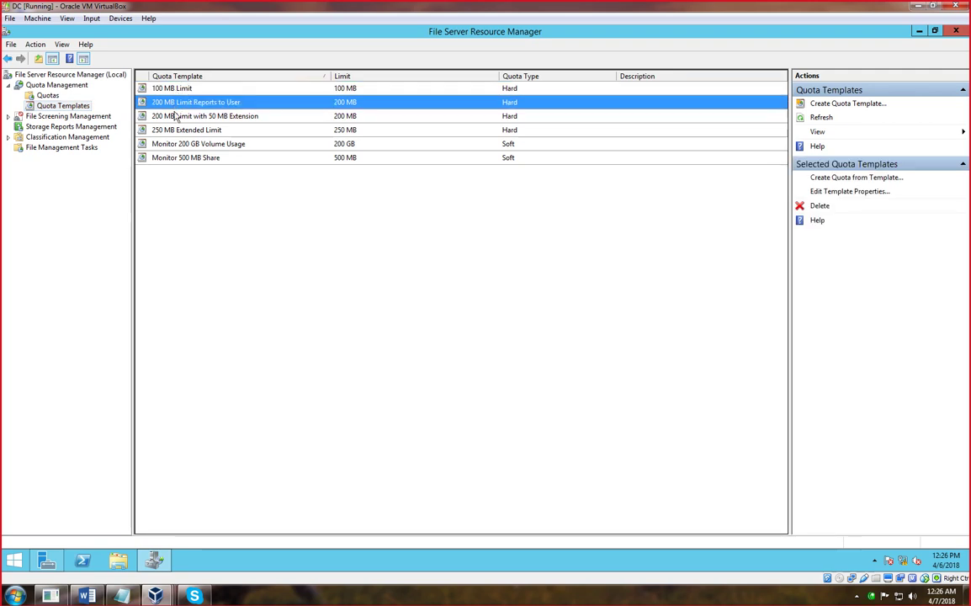
left_click(159, 115)
left_click(173, 131)
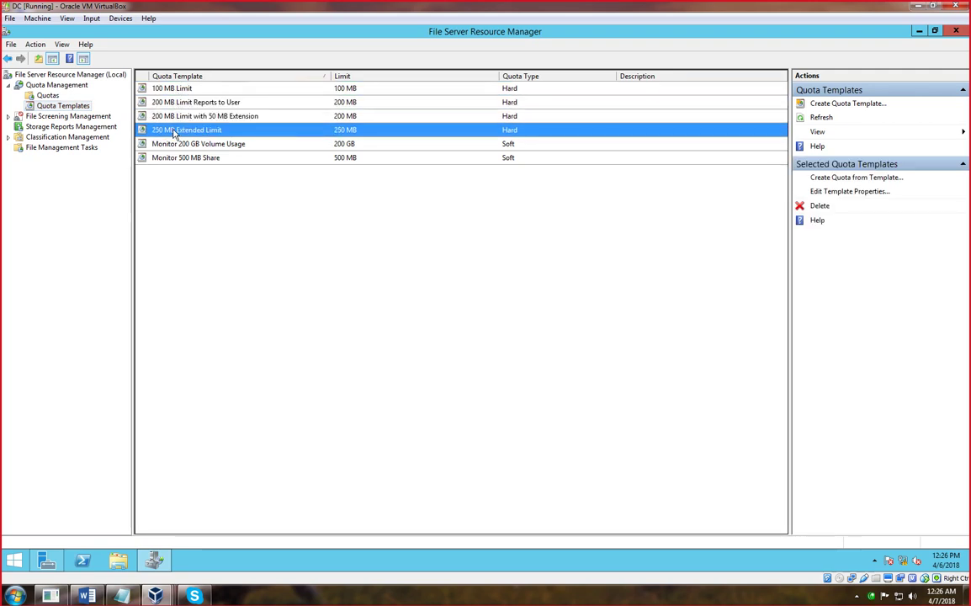
left_click(172, 143)
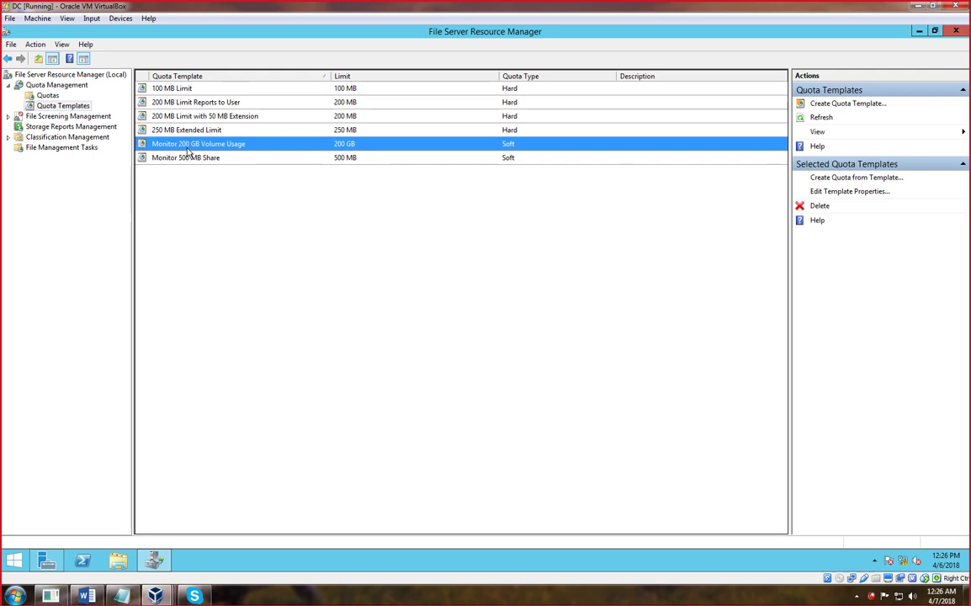
left_click(190, 162)
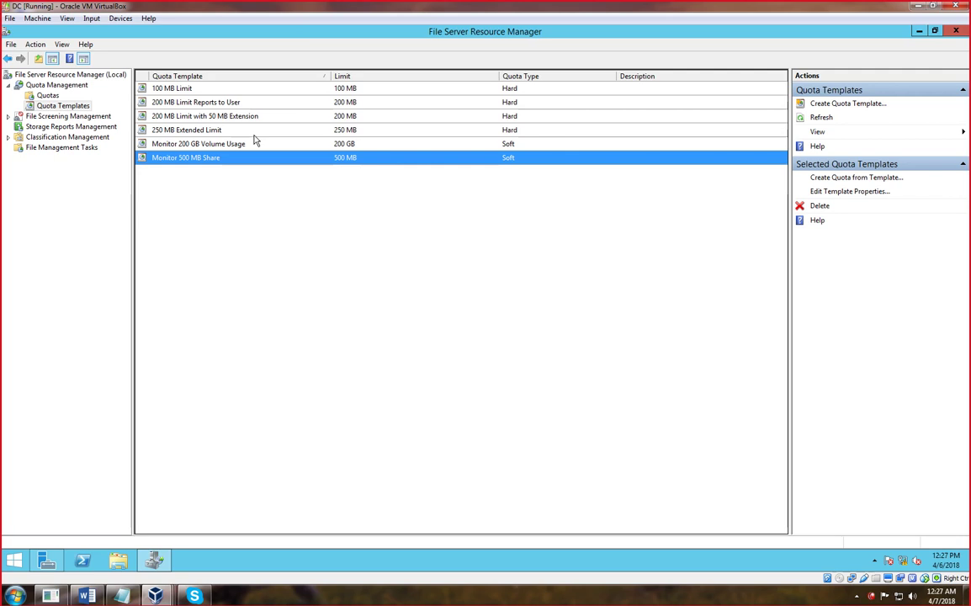
left_click(494, 89)
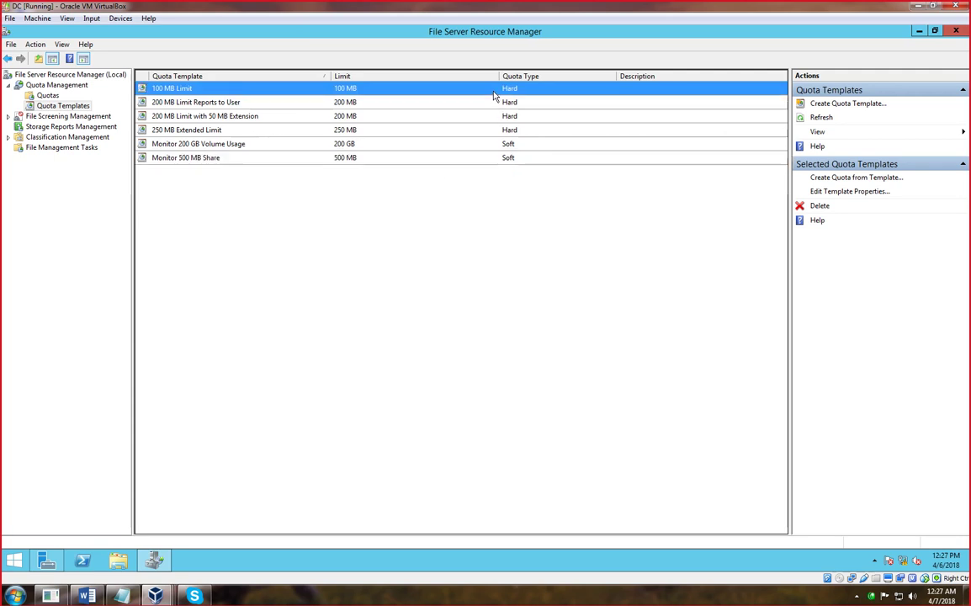
left_click(837, 191)
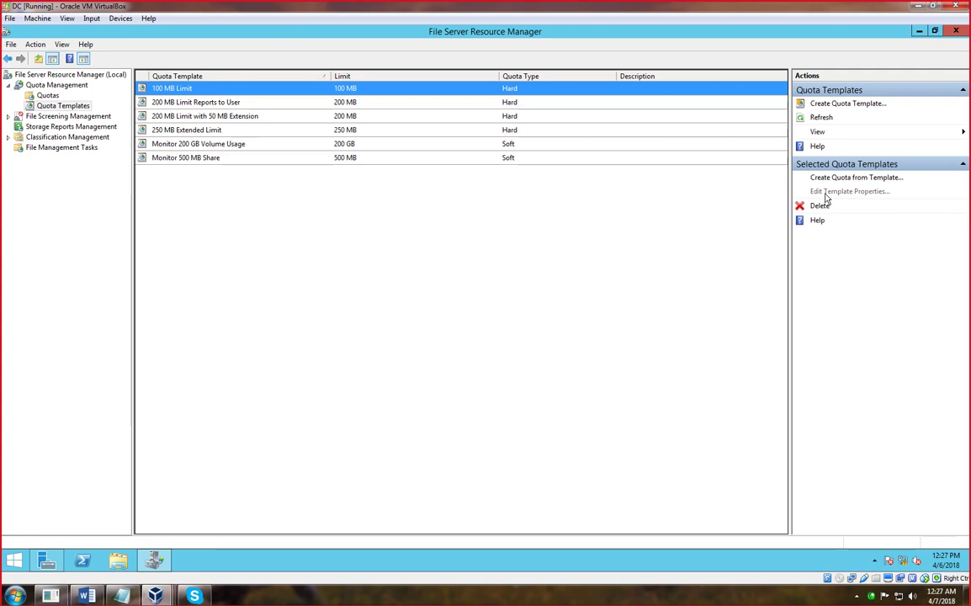
left_click(322, 76)
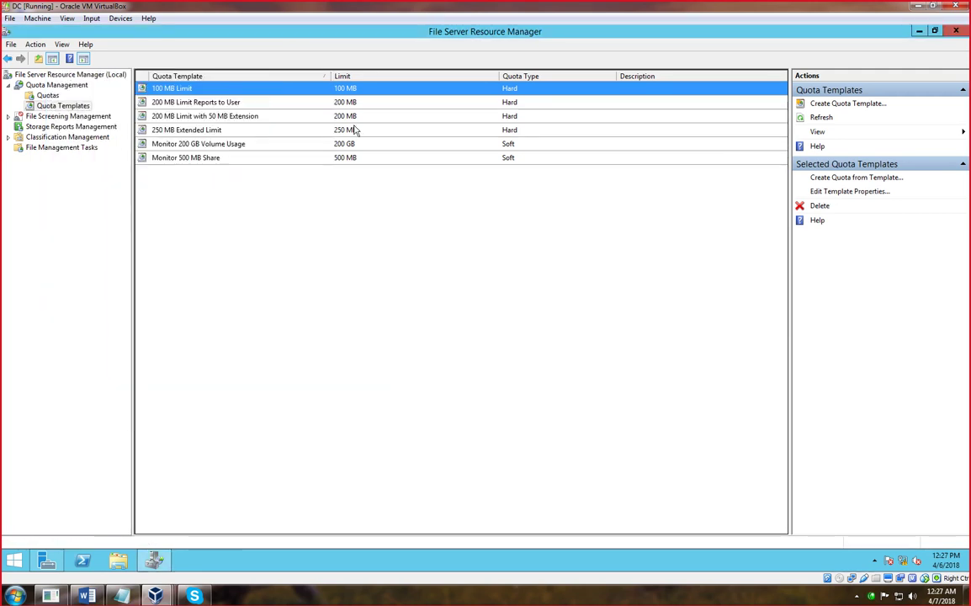
- Delete the 100 MB Limit, both 200 MB Limit, and 250 MB Extended Limit templates
left_click(804, 206)
left_click(513, 331)
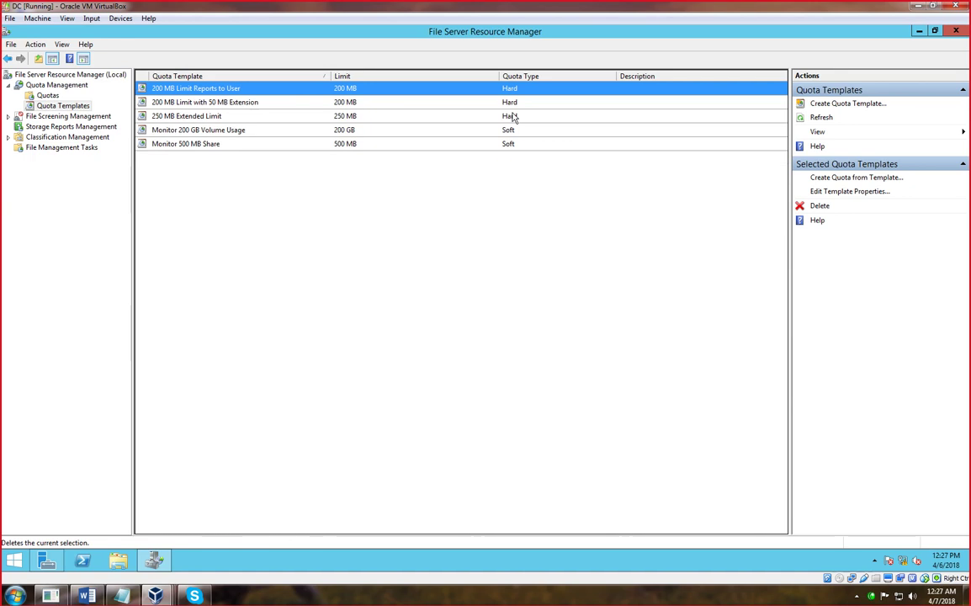
left_click(813, 208)
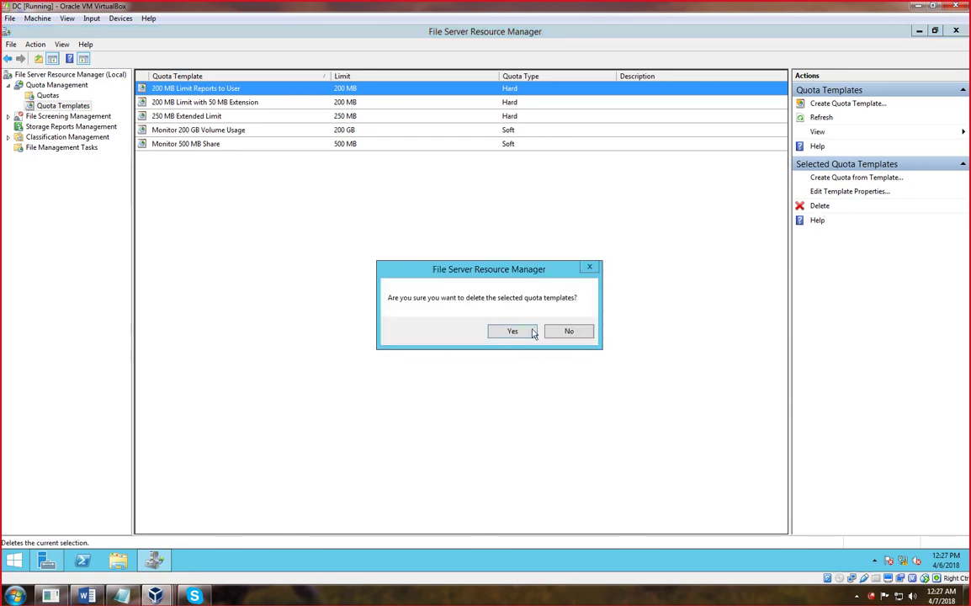
left_click(511, 330)
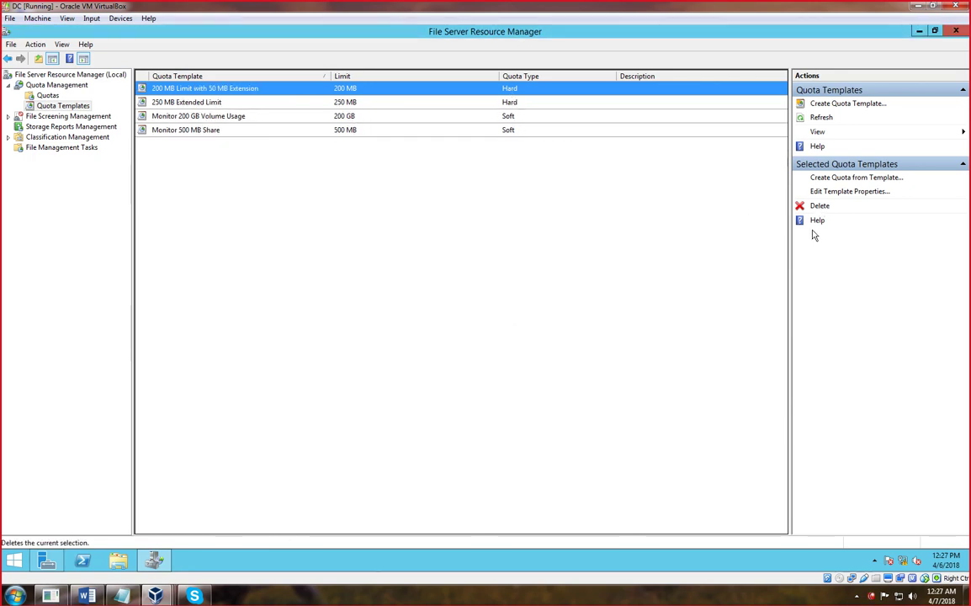
left_click(815, 209)
left_click(512, 331)
left_click(820, 208)
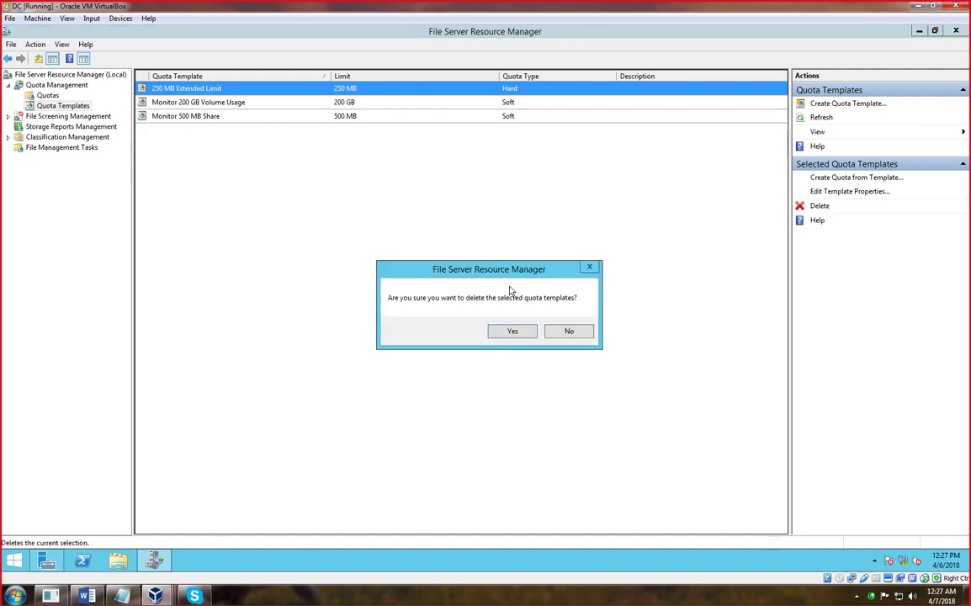
left_click(510, 332)
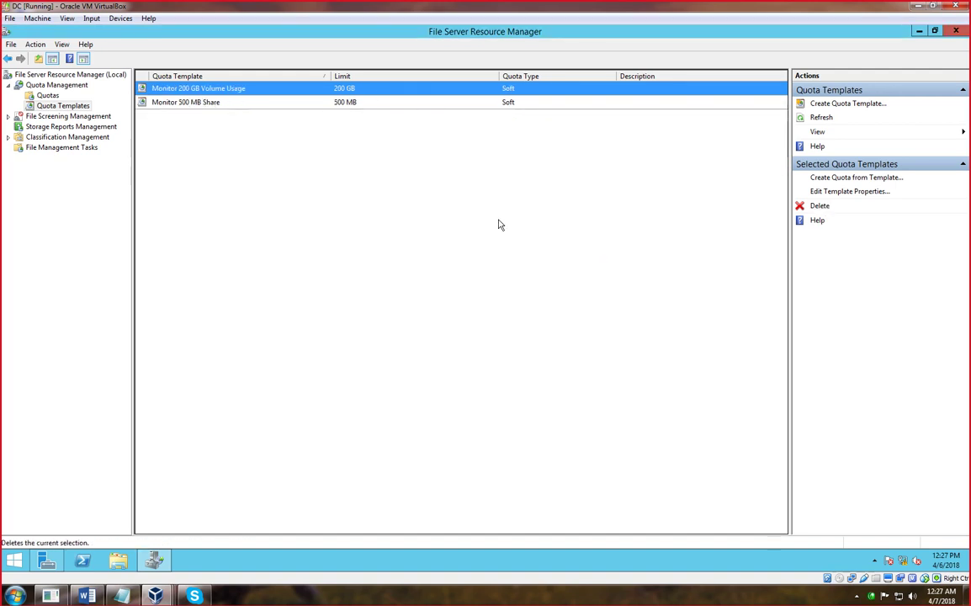
left_click(374, 201)
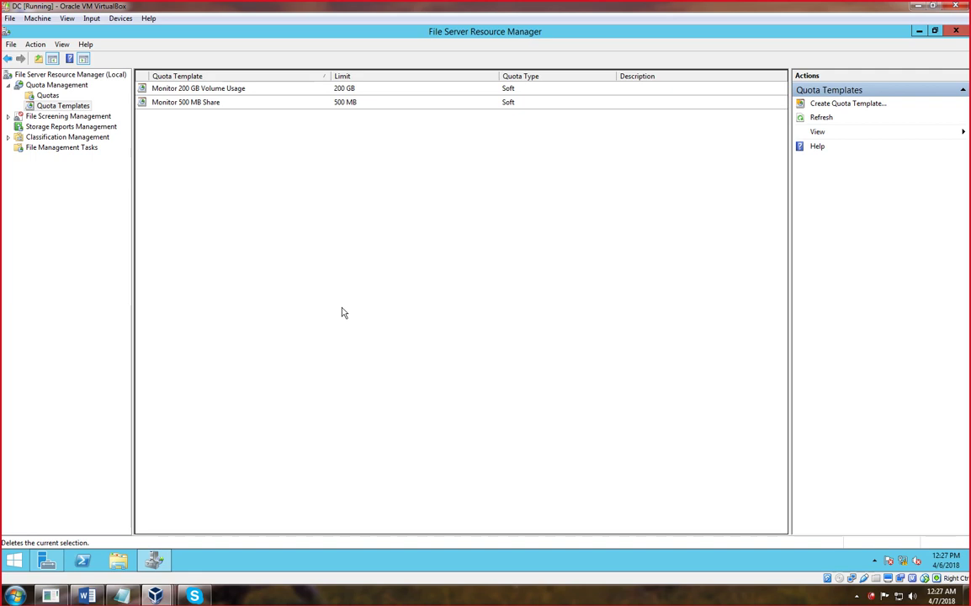
- Create a quota template named hard-Quota with description 'this is for testing purpose'
right_click(167, 147)
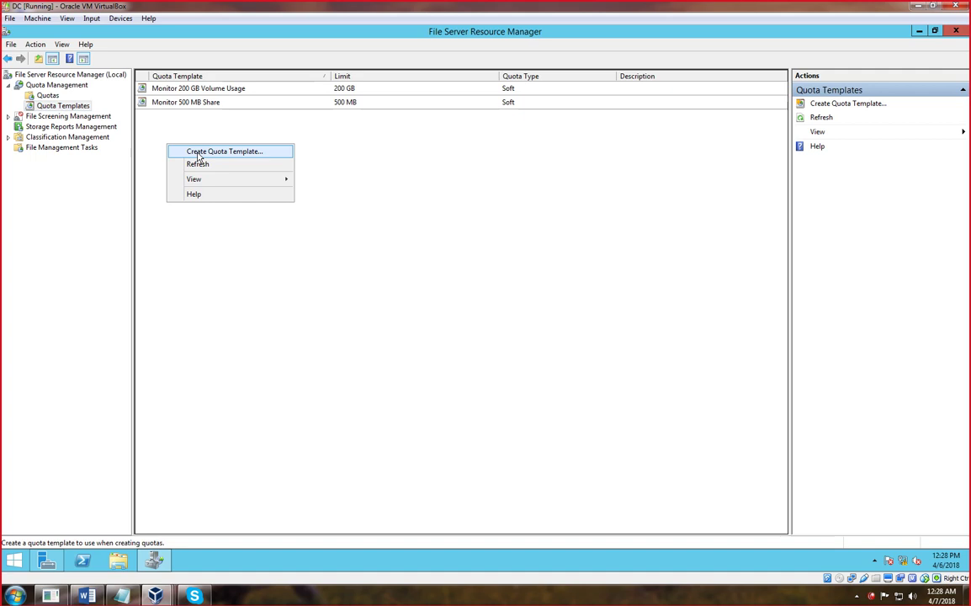
left_click(199, 153)
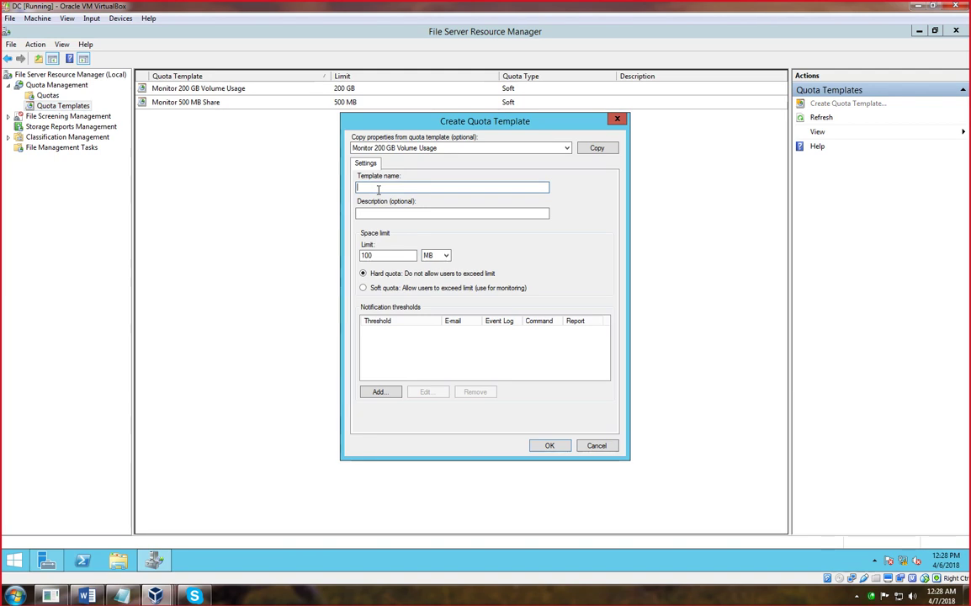
type("hard-Quota")
left_click(394, 211)
type("this is for tes")
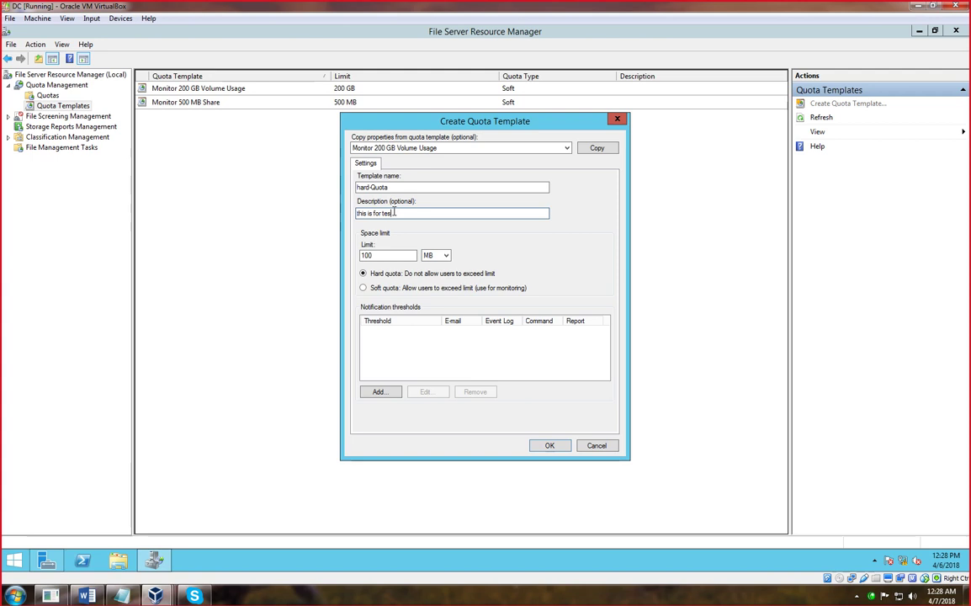
type("tin purpose")
left_click(394, 213)
type("g")
- Set the template's space limit to 1 MB as a soft quota
left_click(377, 255)
key("BackSpace")
key("BackSpace")
key("BackSpace")
type("1")
left_click(449, 255)
left_click(433, 276)
left_click(433, 257)
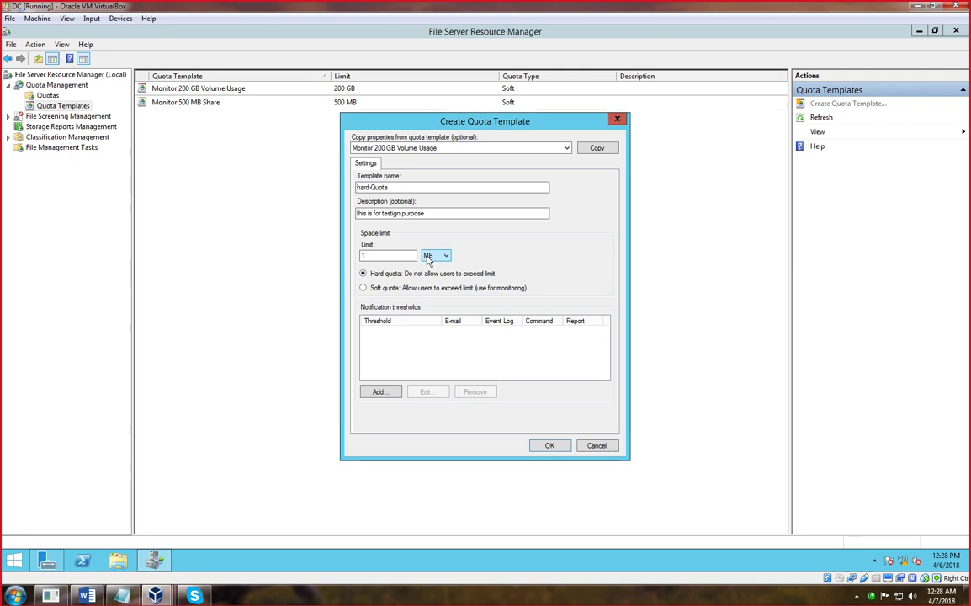
left_click(374, 274)
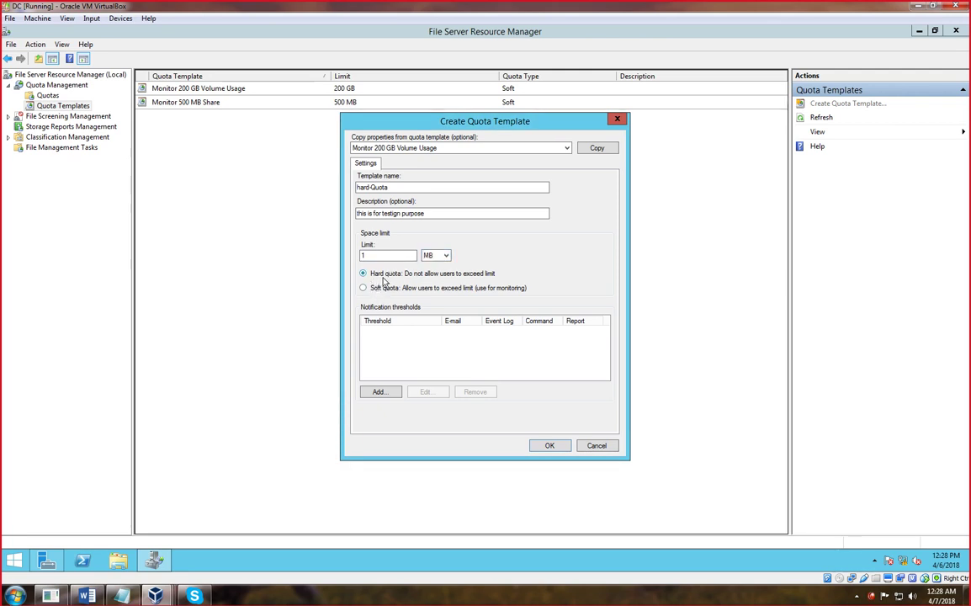
left_click(364, 289)
left_click(364, 275)
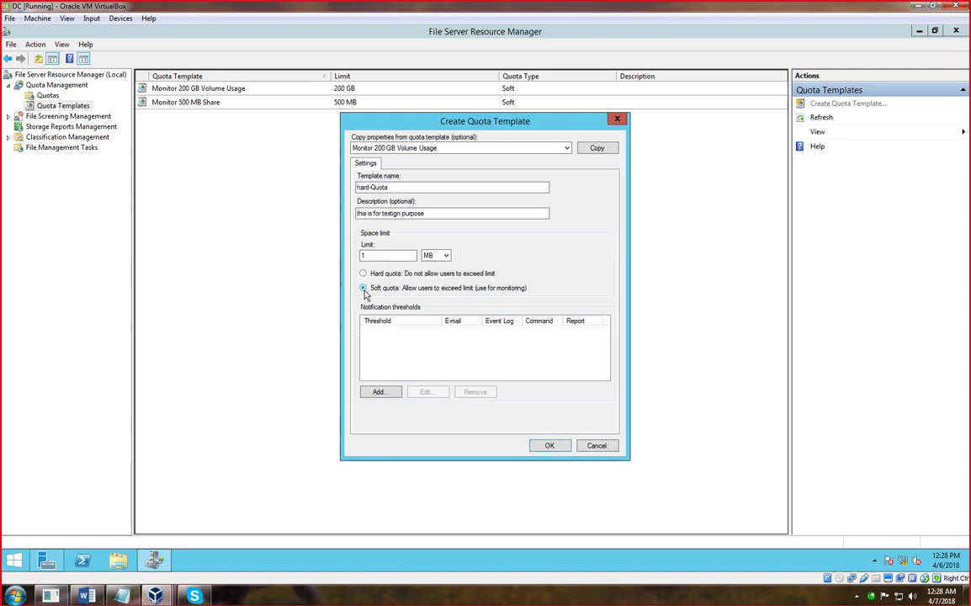
left_click(567, 147)
left_click(542, 156)
- Add a 90% usage threshold that e-mails an administrator address and the user who exceeded it
left_click(379, 394)
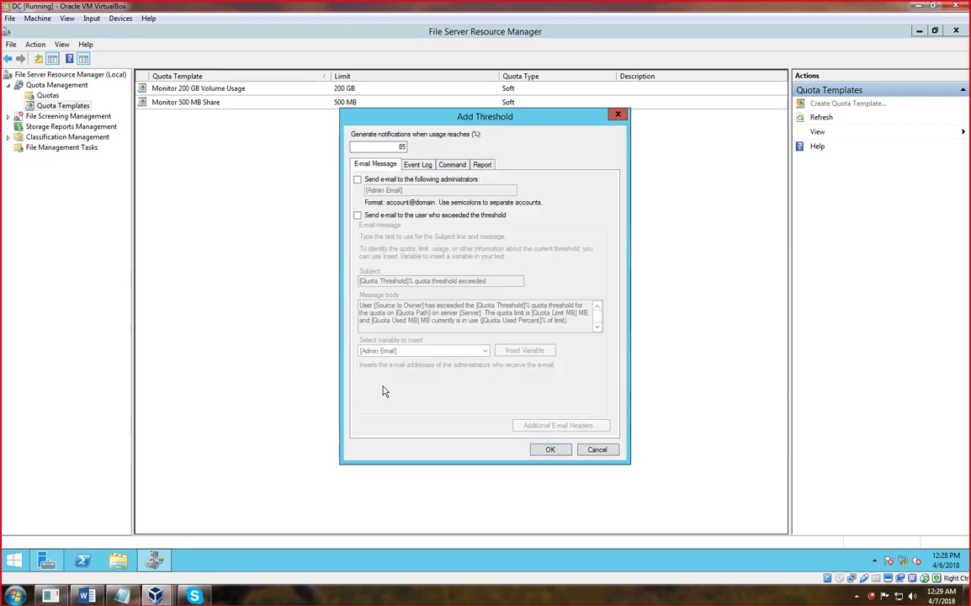
left_click_drag(459, 115, 489, 111)
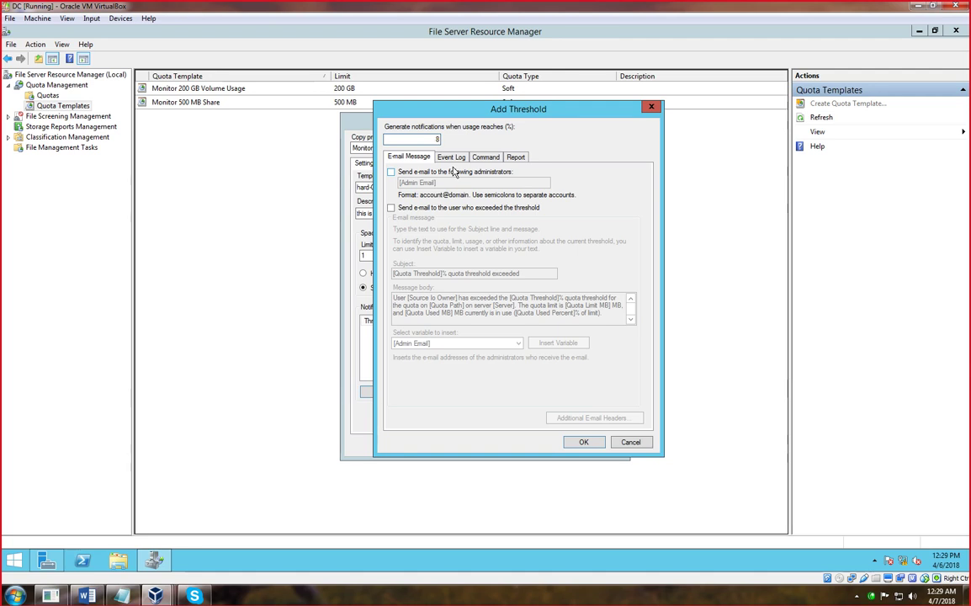
type("0")
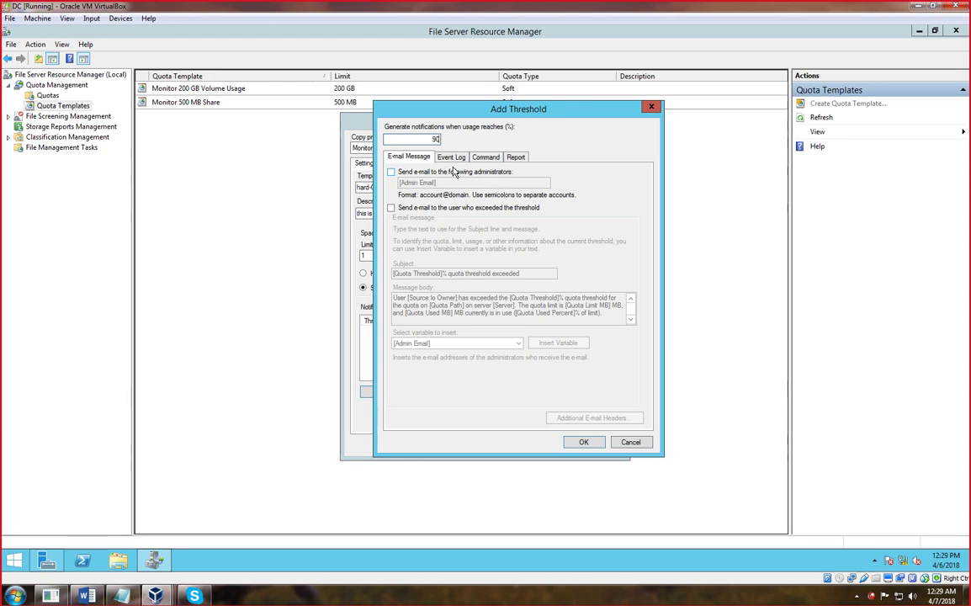
left_click(392, 172)
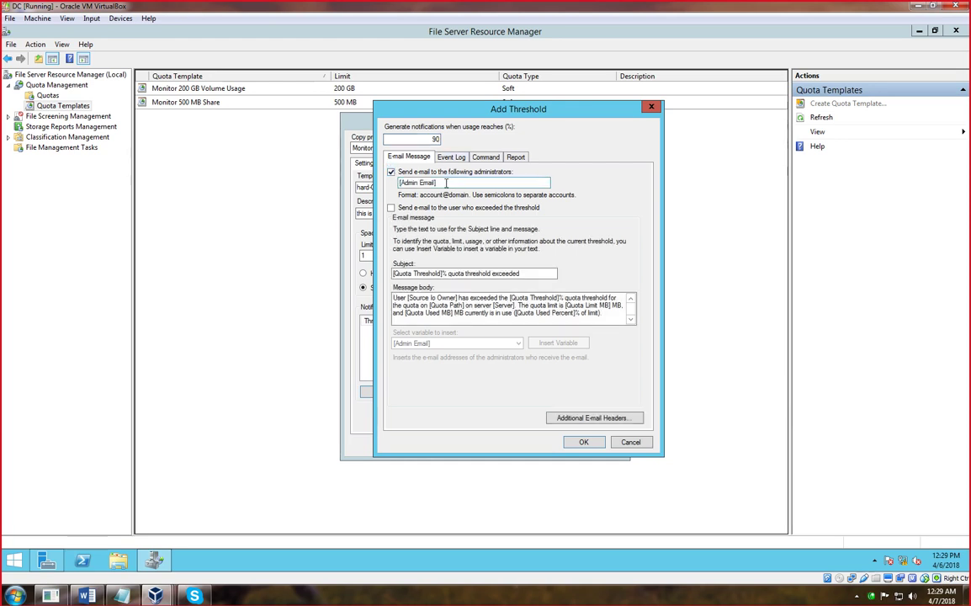
key("Tab")
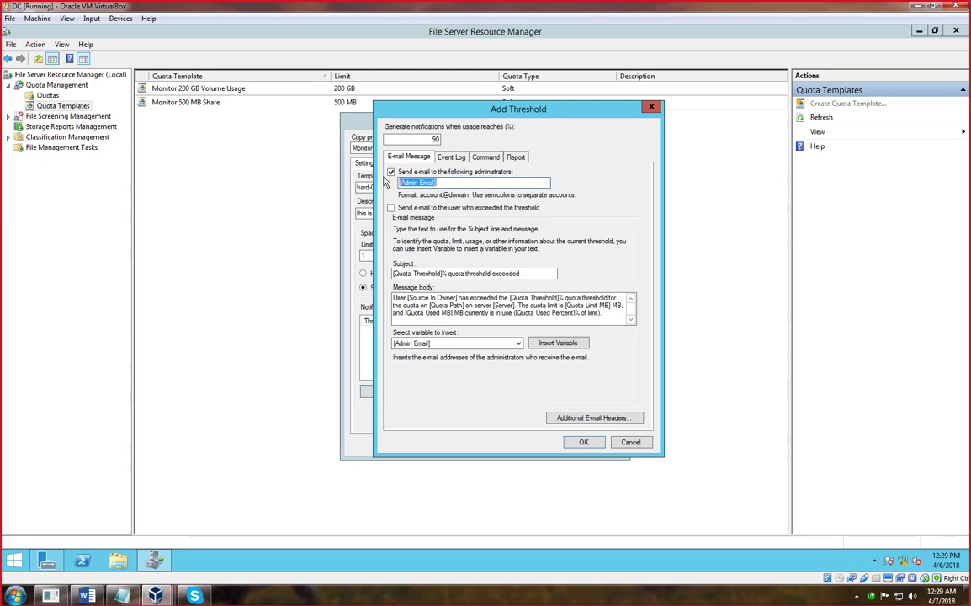
left_click(452, 182)
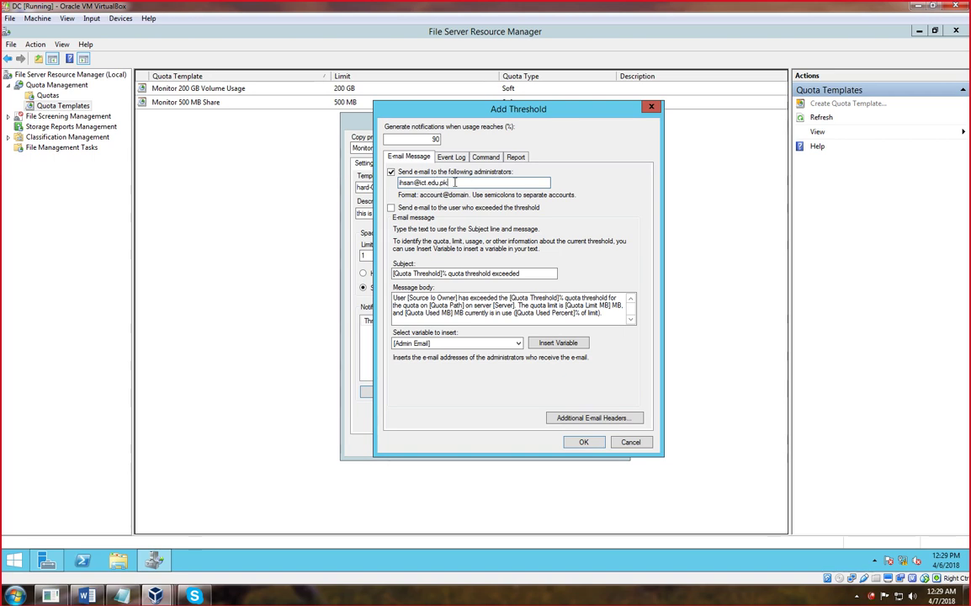
left_click(464, 208)
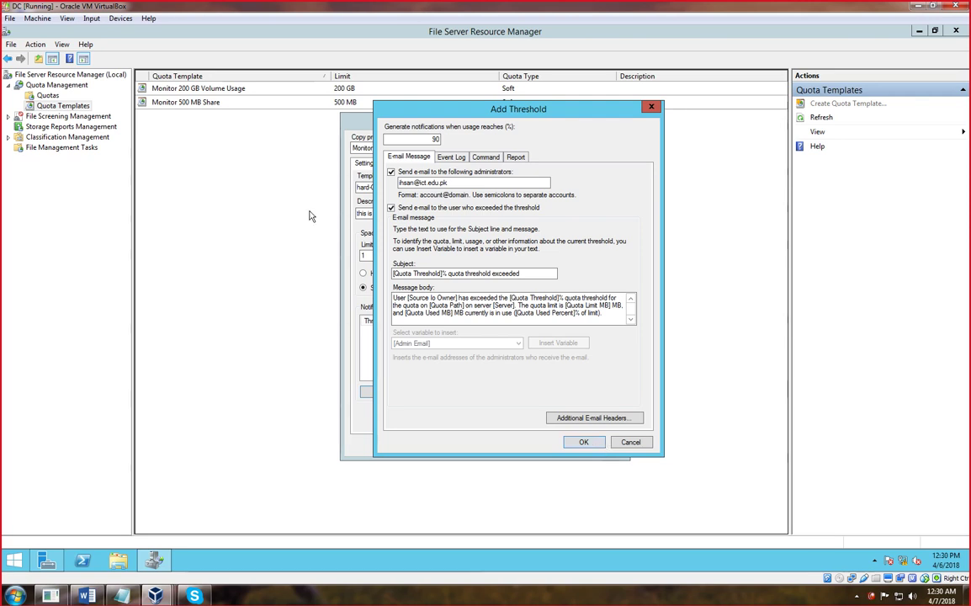
- Append the line 'this is to inform to control your usage' to the threshold e-mail body
mouse_move(966, 596)
left_click(607, 315)
key("Return")
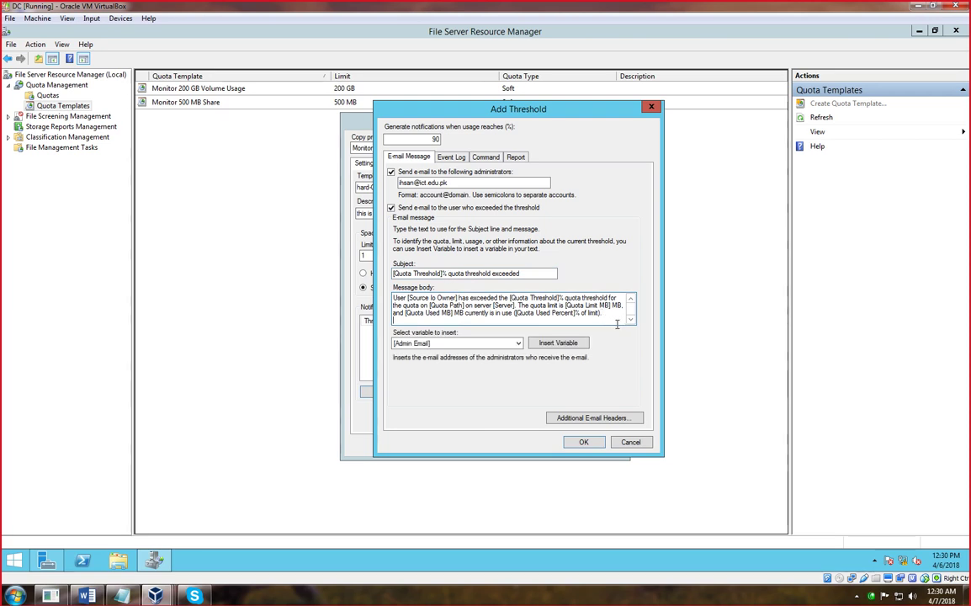
type("this is to inform to control your usage")
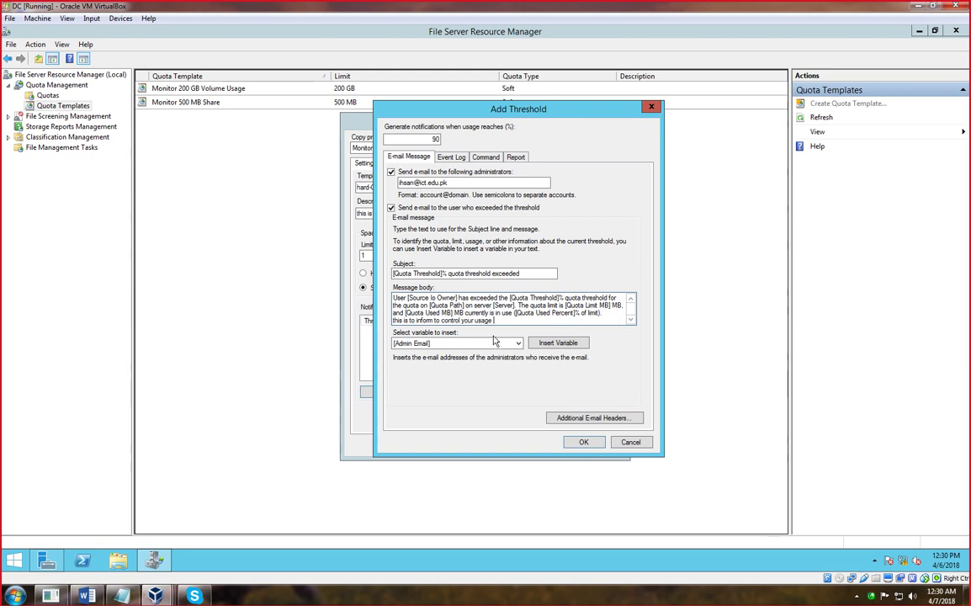
left_click(512, 343)
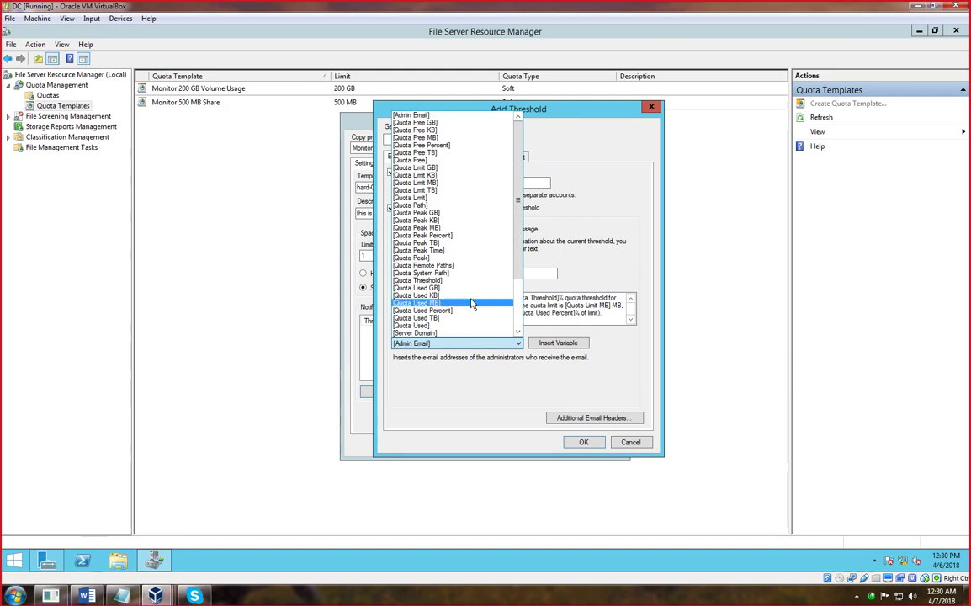
left_click(418, 345)
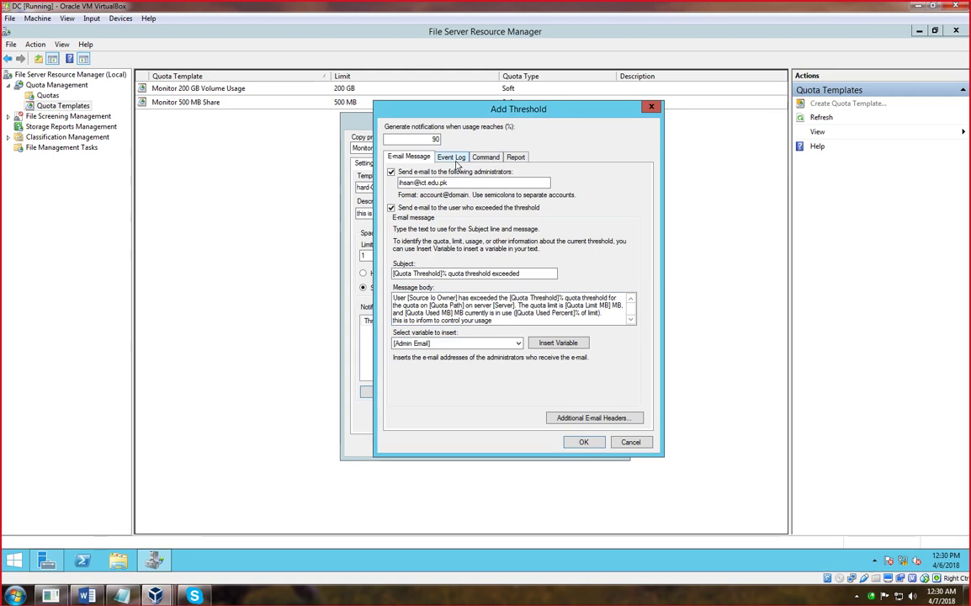
- Enable sending a warning to the event log, accepting the missing SMTP server warning
left_click(454, 158)
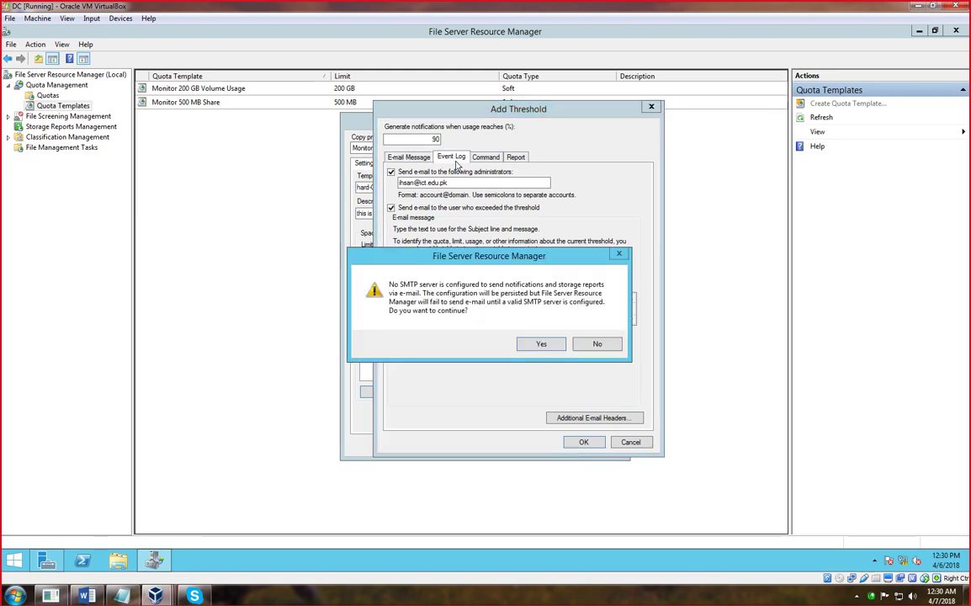
left_click(541, 345)
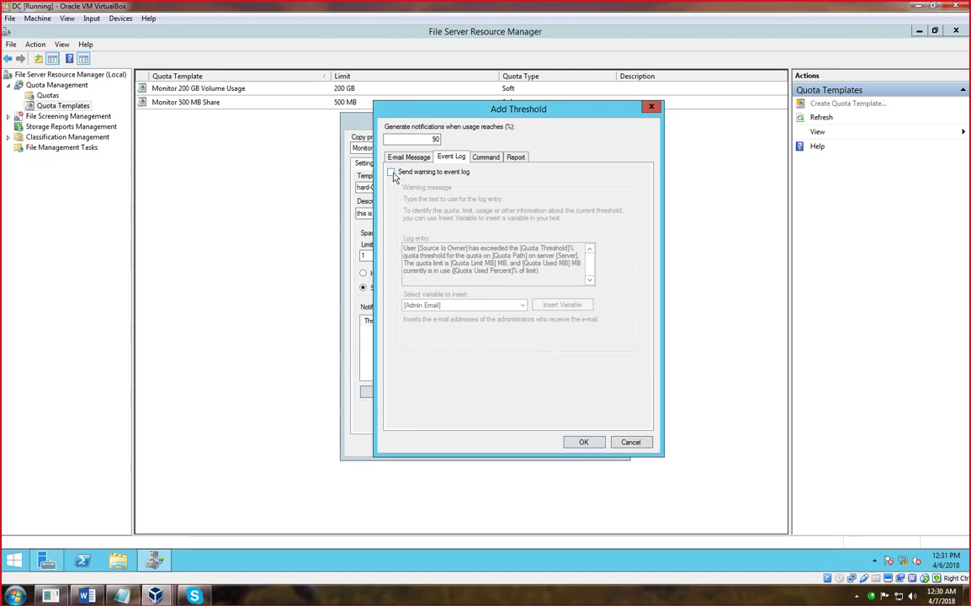
left_click(391, 172)
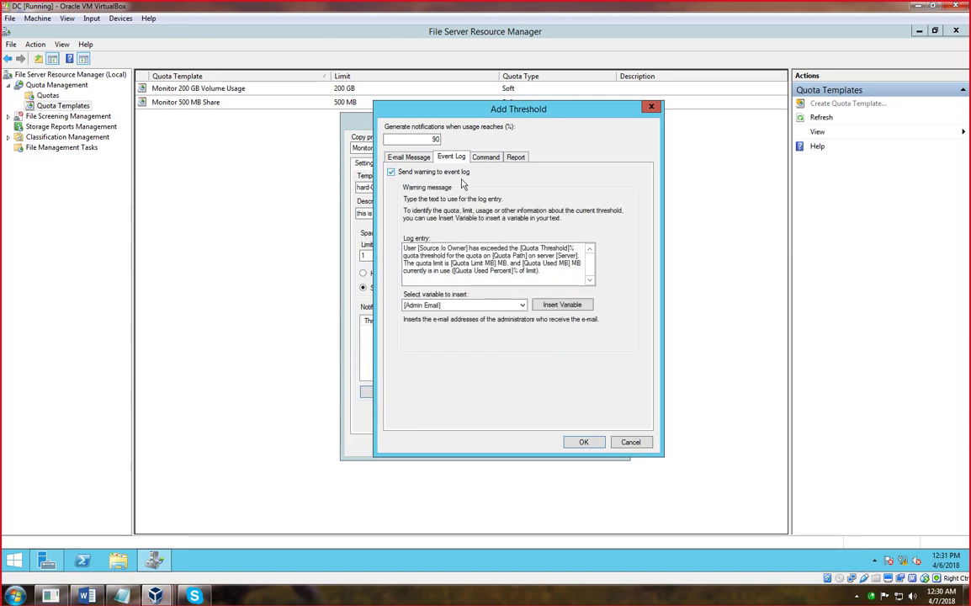
- Show the threshold's Command settings, browse briefly, and leave Run this command or script unticked
left_click(485, 158)
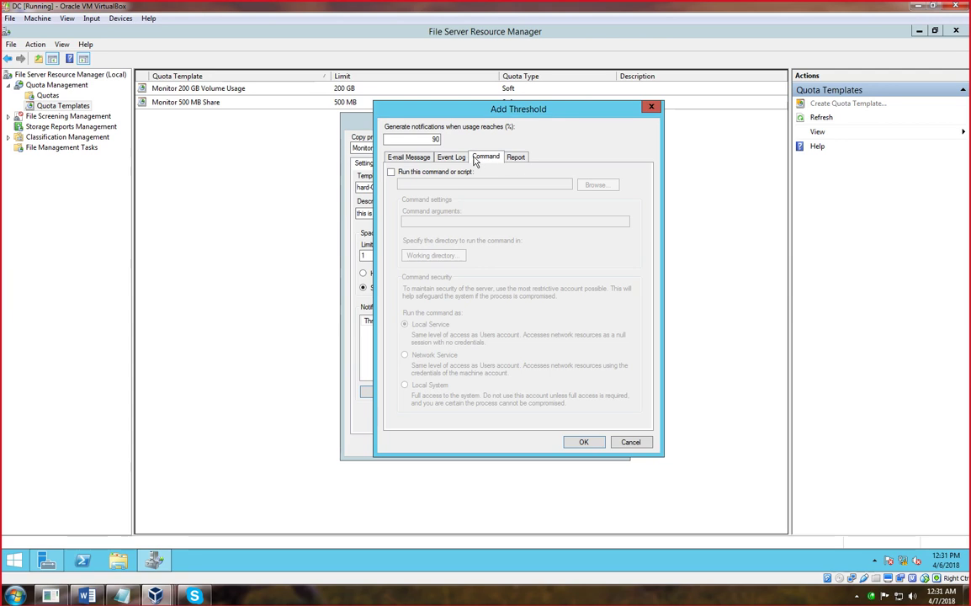
left_click(392, 172)
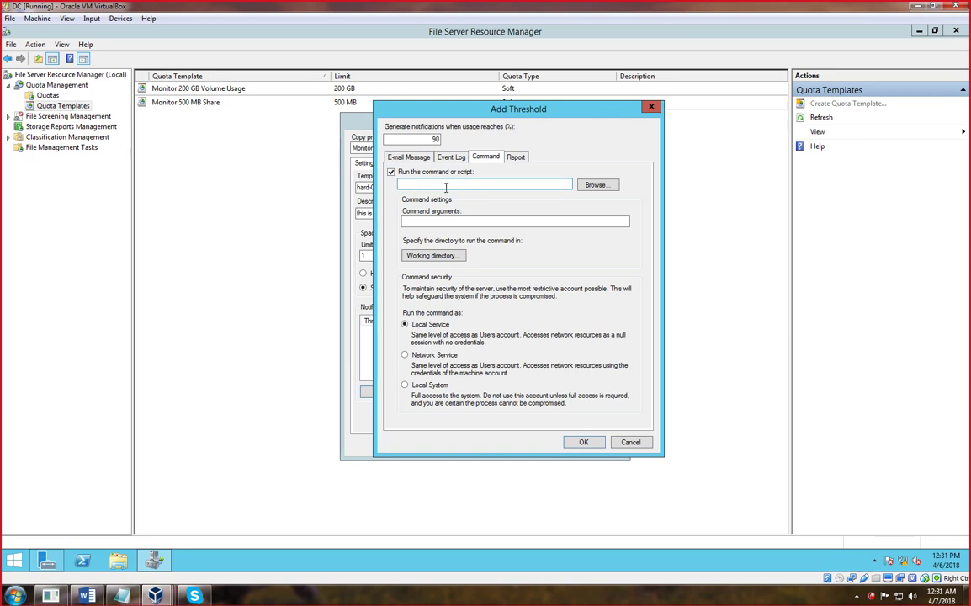
left_click(594, 185)
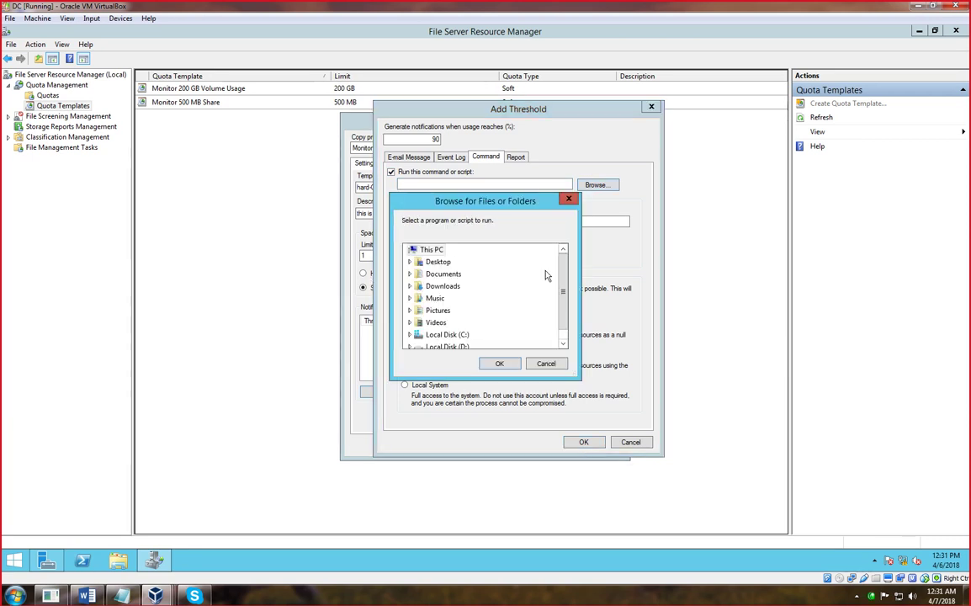
scroll(568, 274, "down", 1)
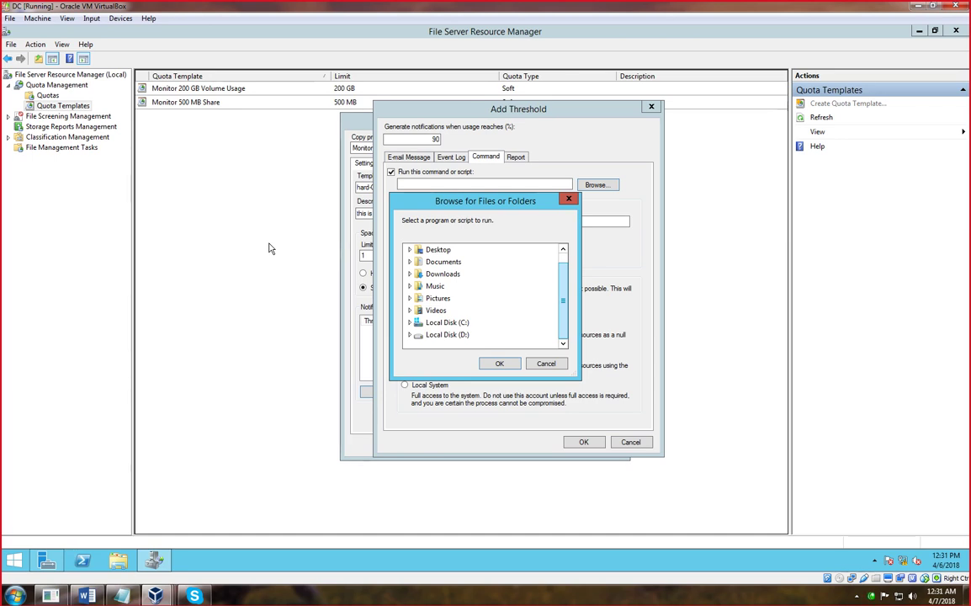
left_click(544, 363)
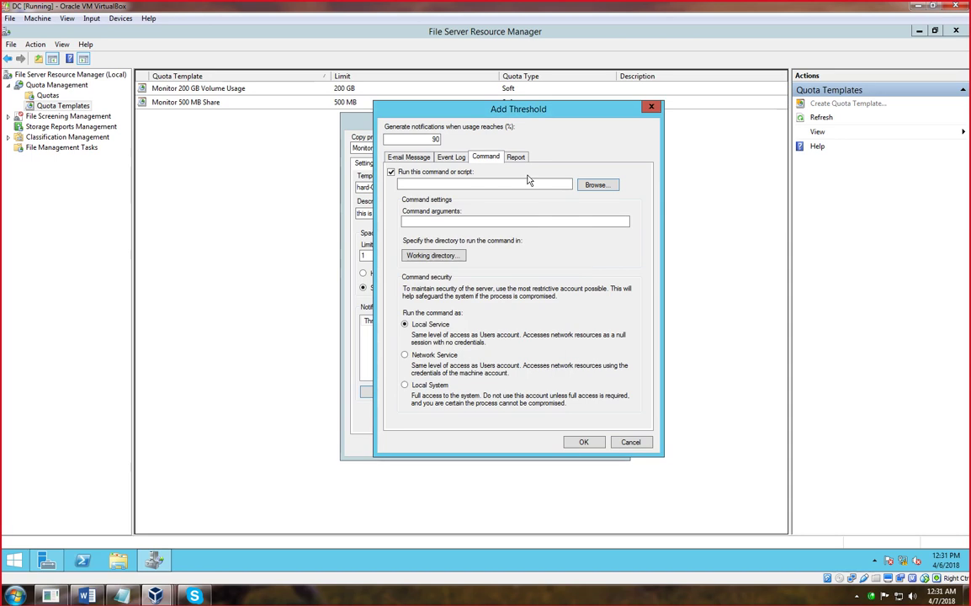
left_click(515, 157)
left_click(584, 336)
left_click(391, 172)
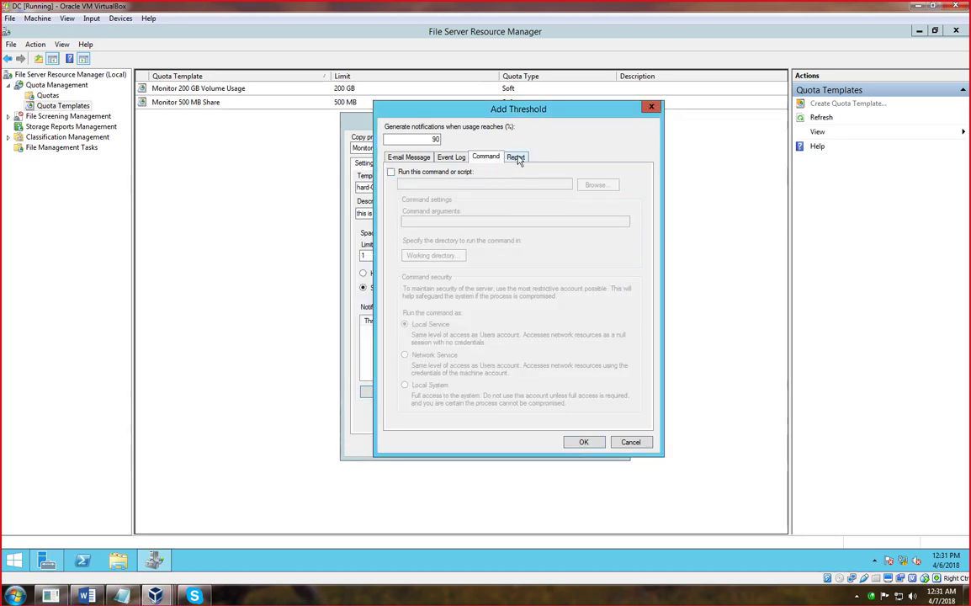
- Generate Duplicate Files, File Screening Audit, Files by File Group, Owner and Property reports
left_click(516, 157)
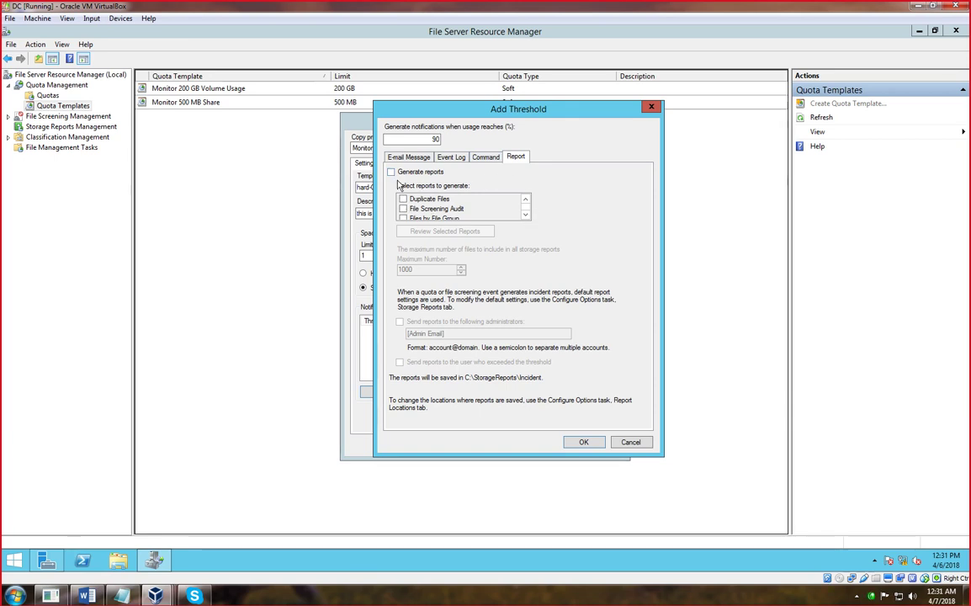
left_click(390, 171)
left_click(471, 198)
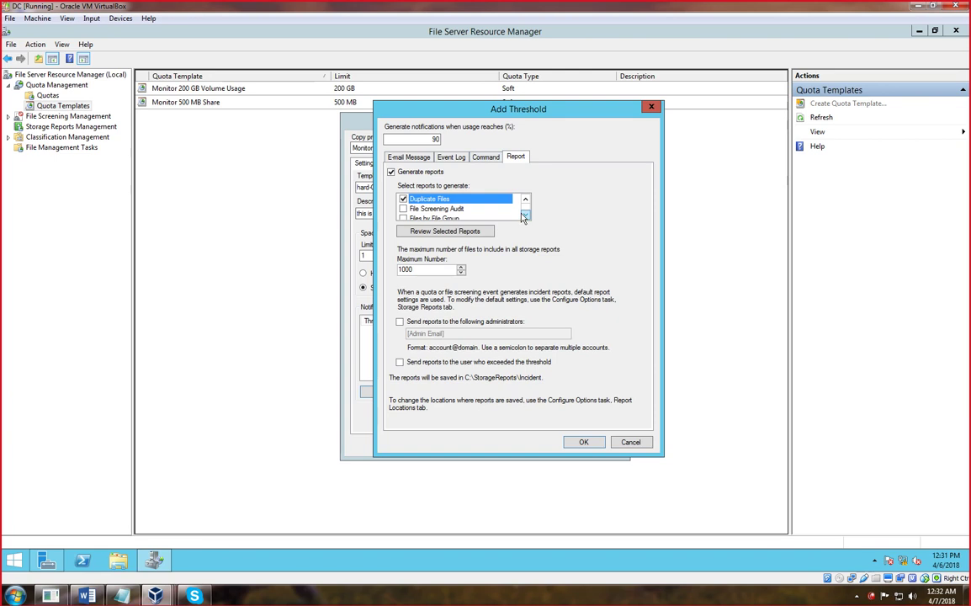
left_click(526, 216)
left_click(525, 198)
left_click(403, 198)
left_click(404, 209)
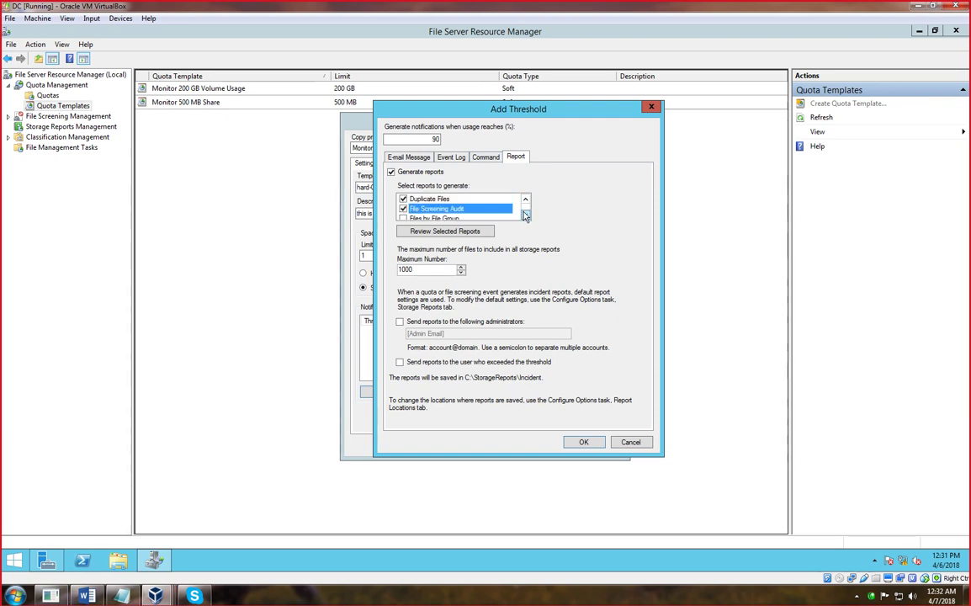
scroll(404, 210, "down", 1)
left_click(407, 210)
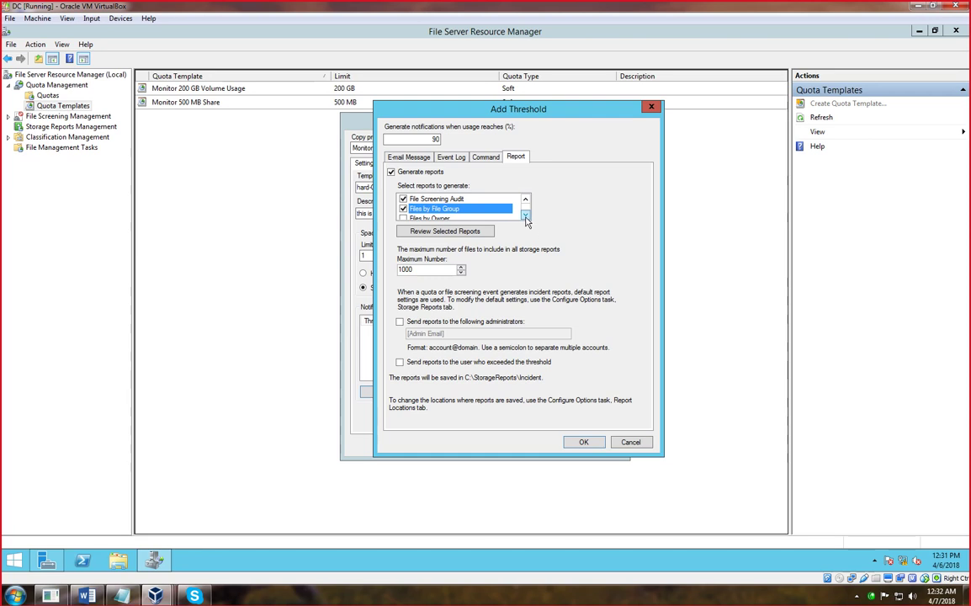
scroll(417, 211, "down", 2)
left_click(403, 199)
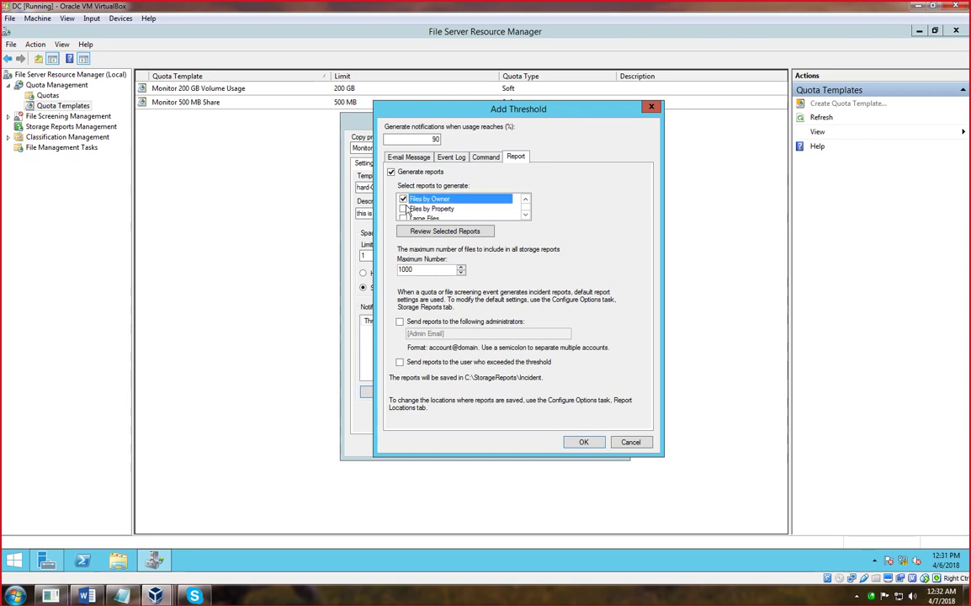
left_click(403, 209)
- Send the reports to the offending user and save the Warning (90%) threshold
scroll(474, 202, "down", 2)
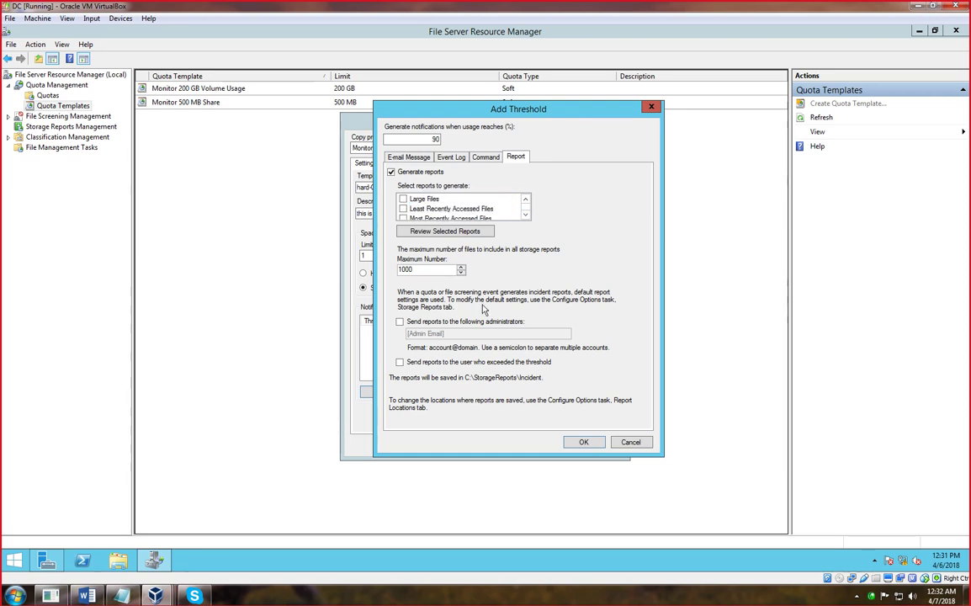
left_click(410, 362)
left_click(584, 445)
left_click(543, 345)
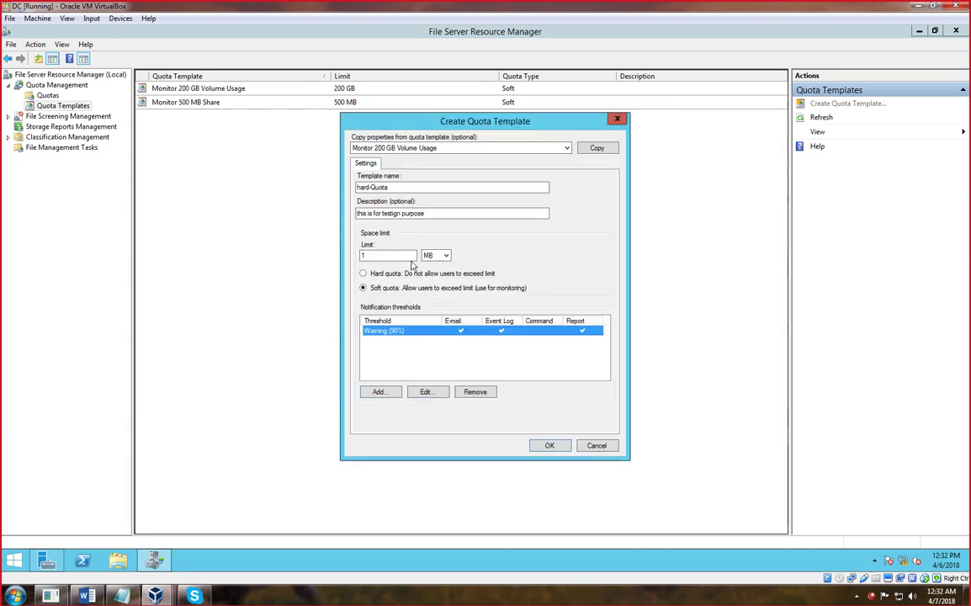
- Save hard-Quota as a 1.00 MB hard-limit template and minimise both consoles
left_click(364, 275)
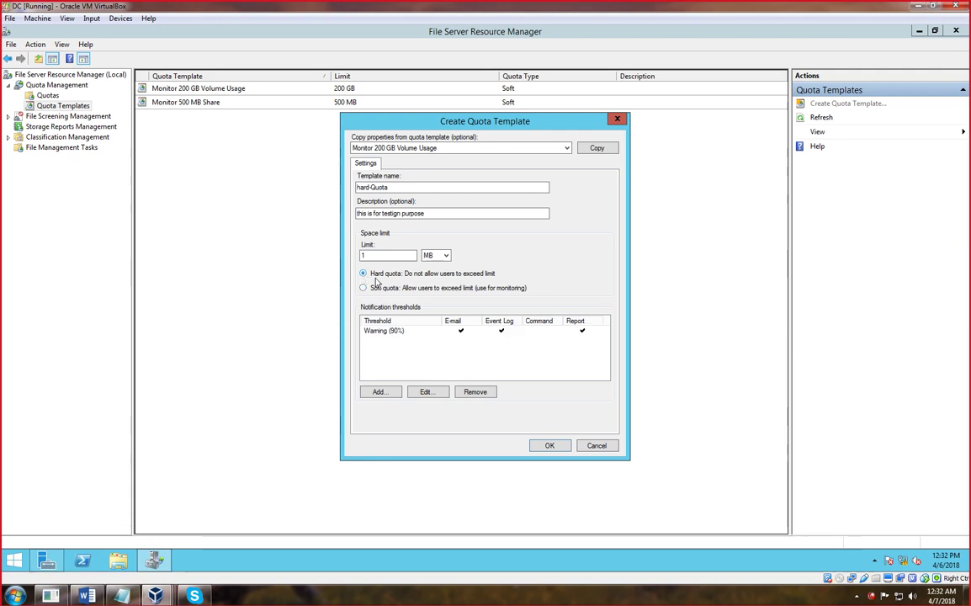
left_click(549, 447)
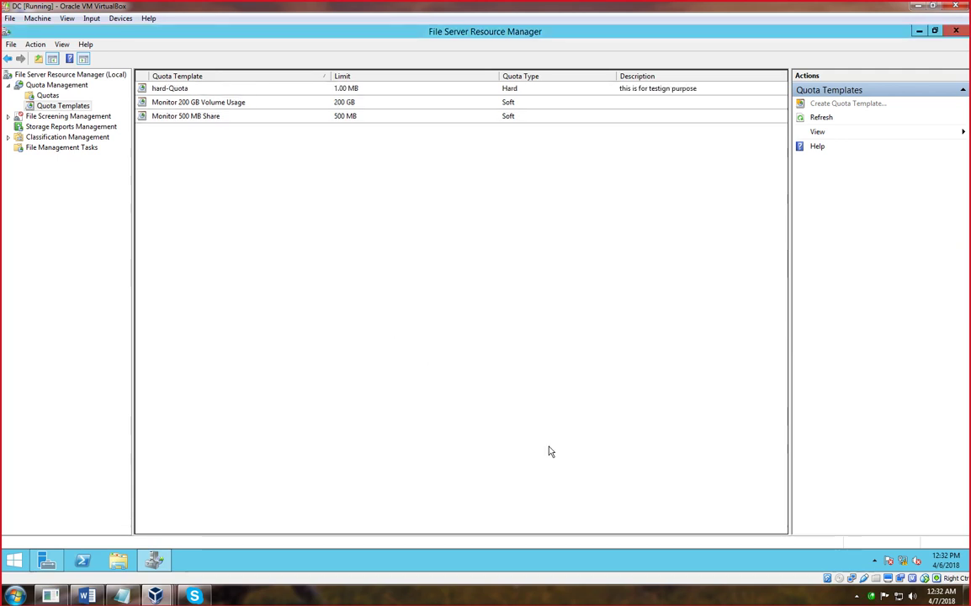
left_click(167, 88)
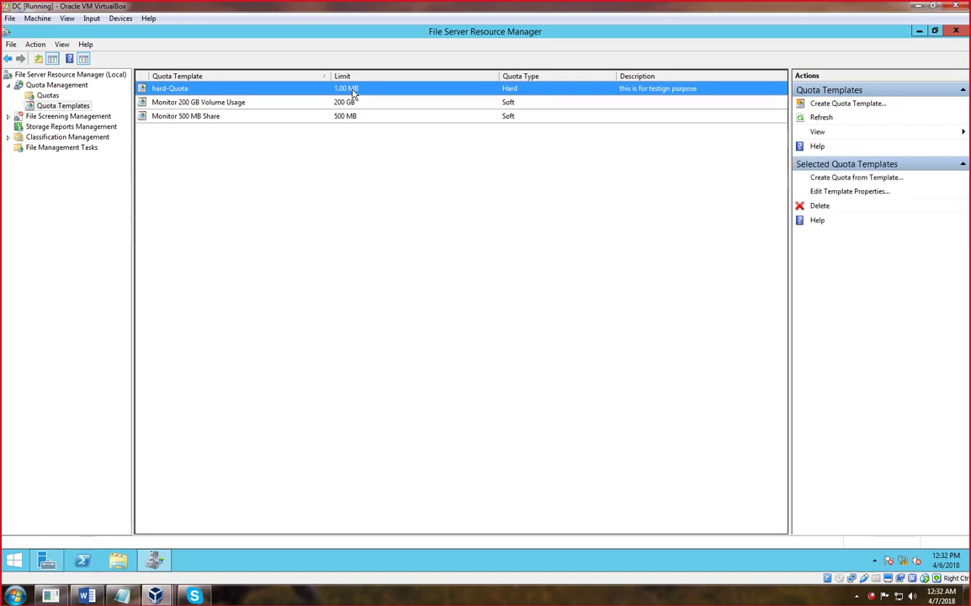
left_click(289, 274)
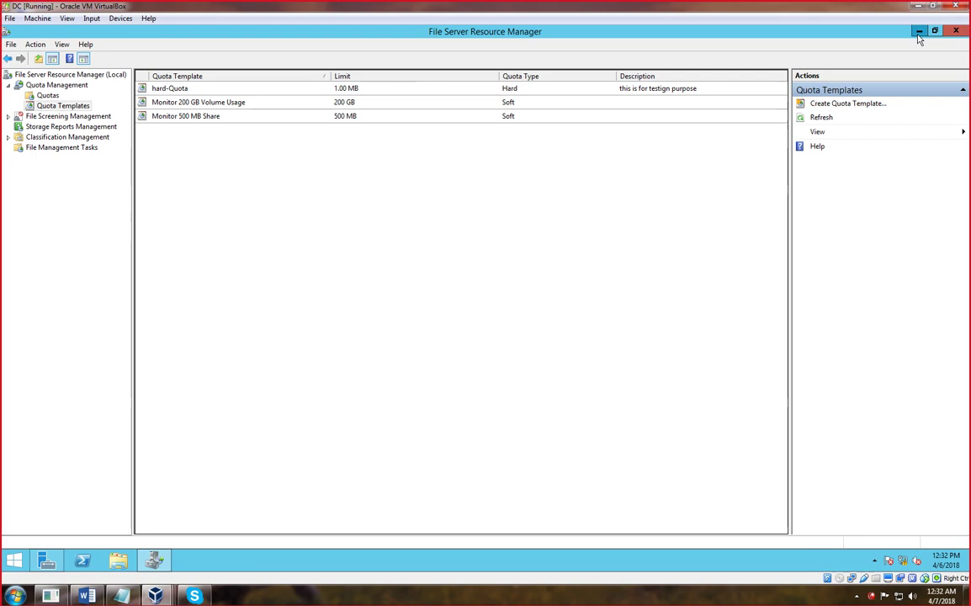
left_click(919, 32)
left_click(919, 31)
- Delete the khan subfolder from D:\FileServerDATA and close the Explorer window
double_click(21, 46)
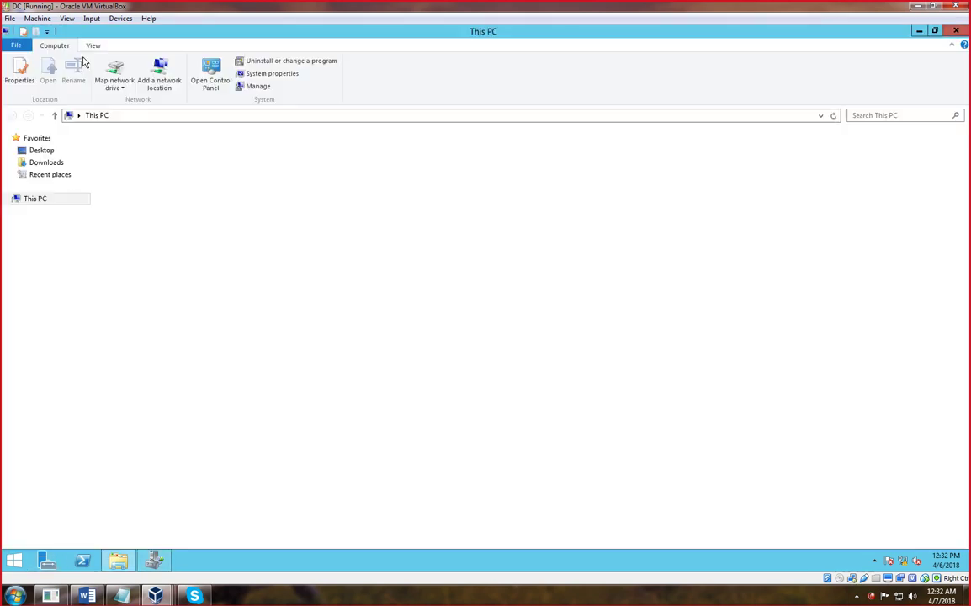
double_click(340, 244)
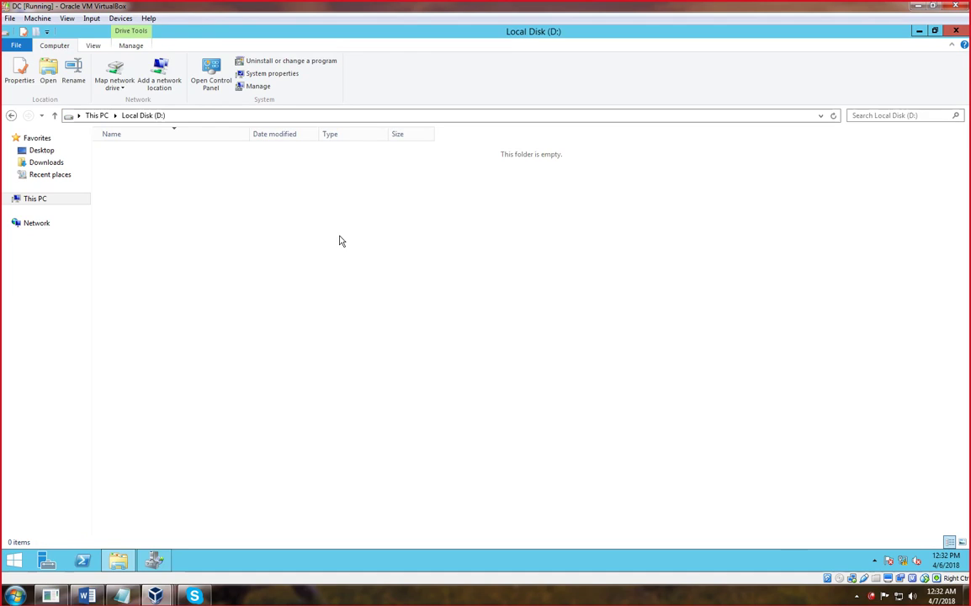
double_click(135, 152)
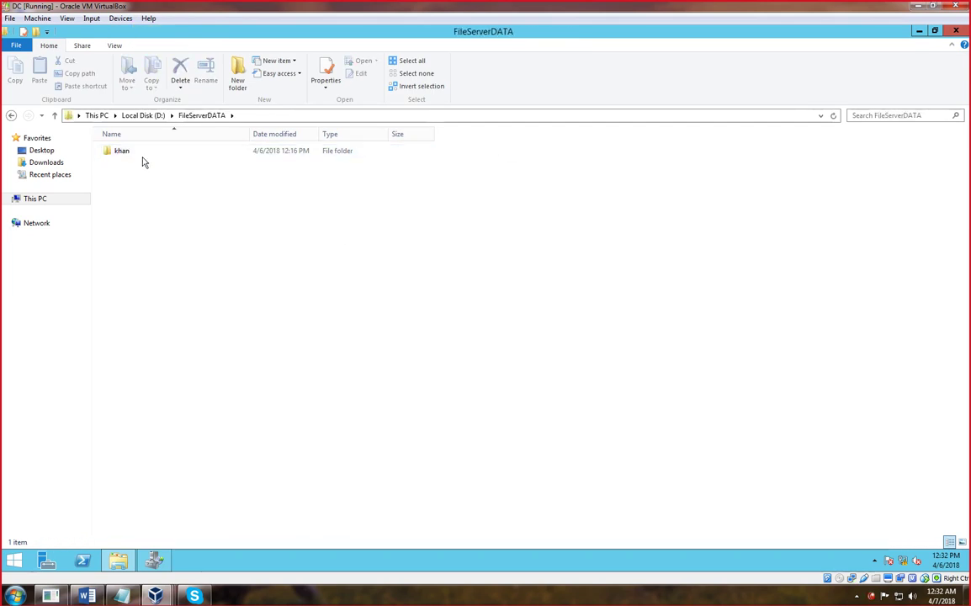
right_click(136, 155)
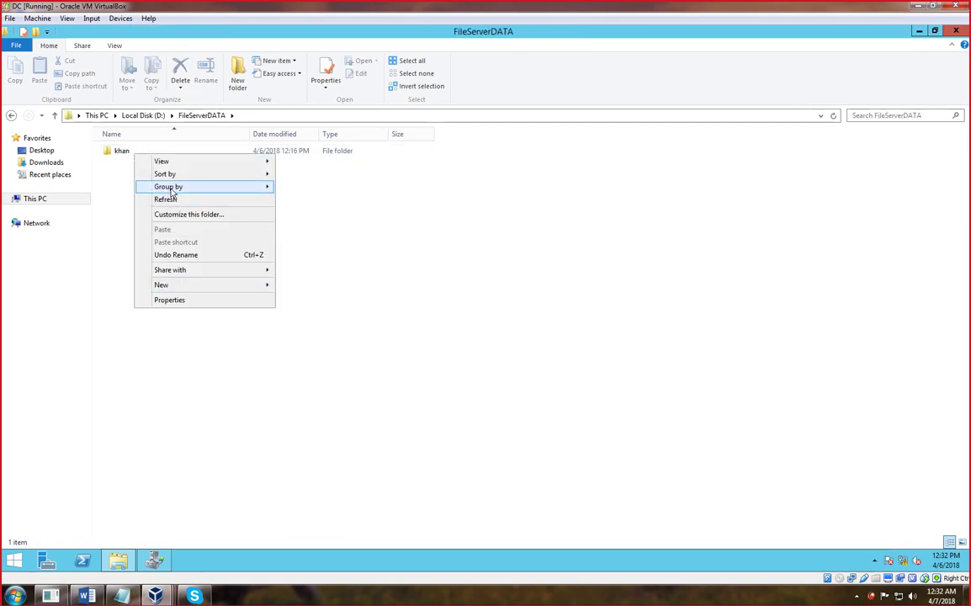
left_click(146, 276)
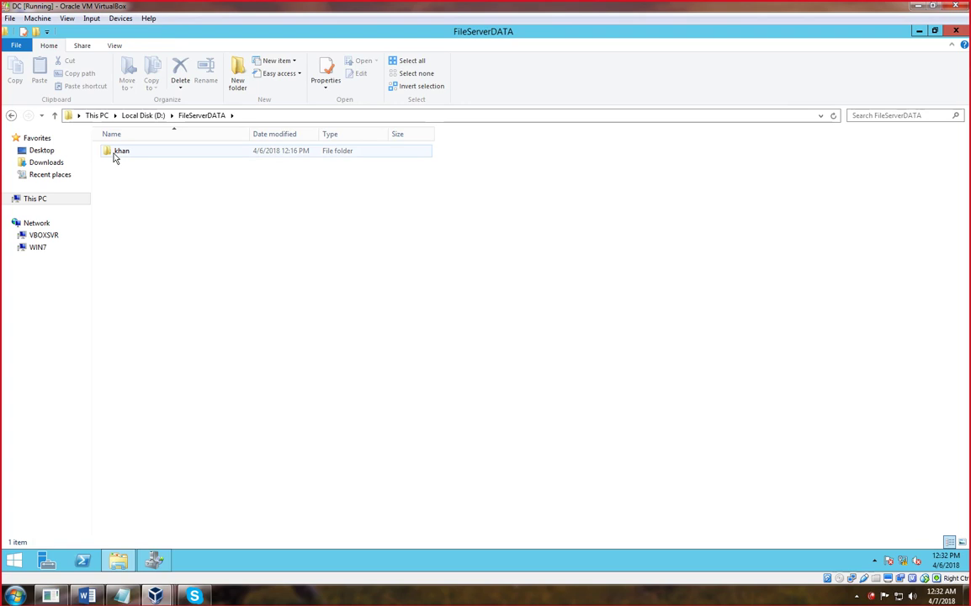
right_click(115, 157)
left_click(147, 299)
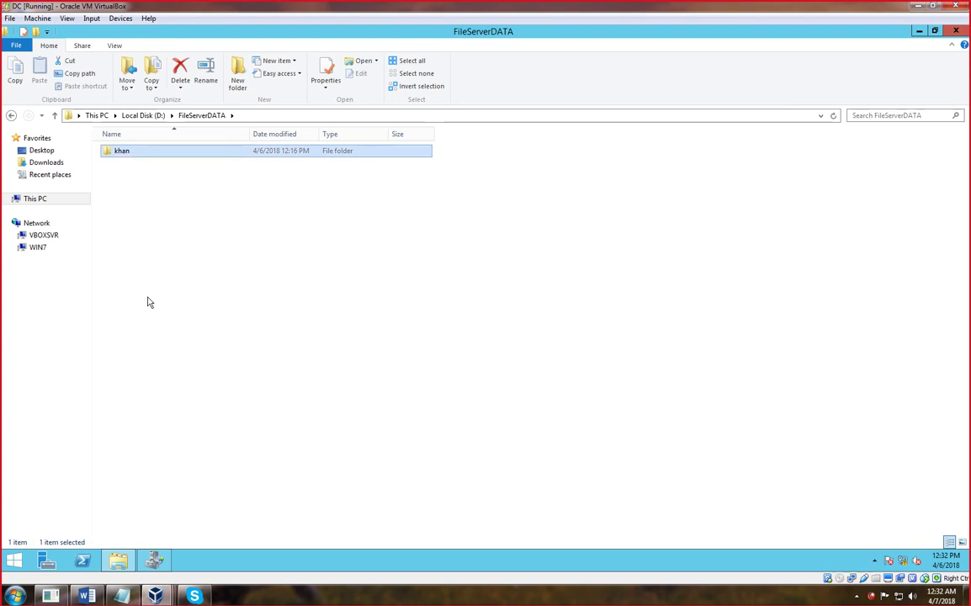
left_click(956, 31)
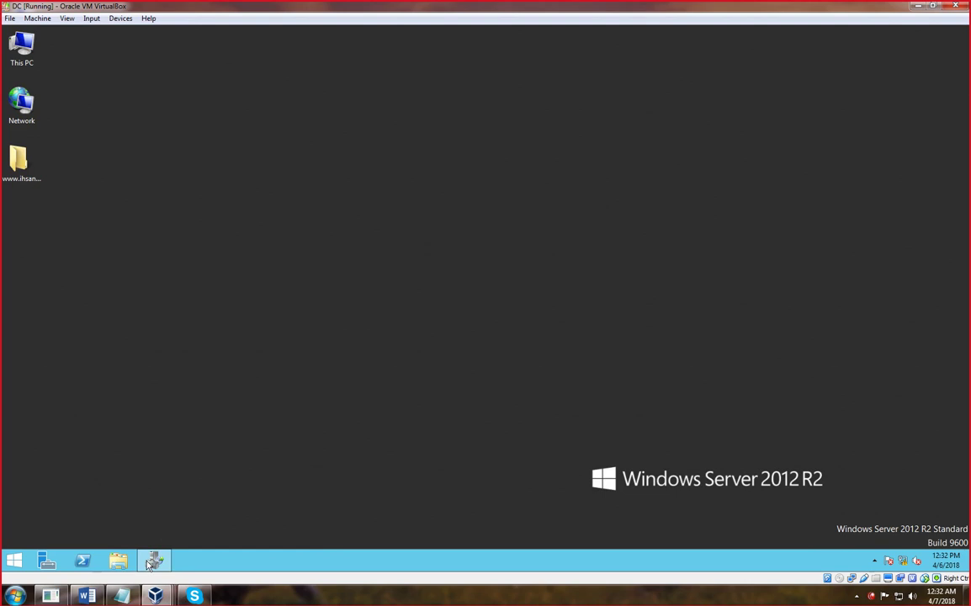
- Start a new quota with the path D:\FileServerDATA
left_click(151, 562)
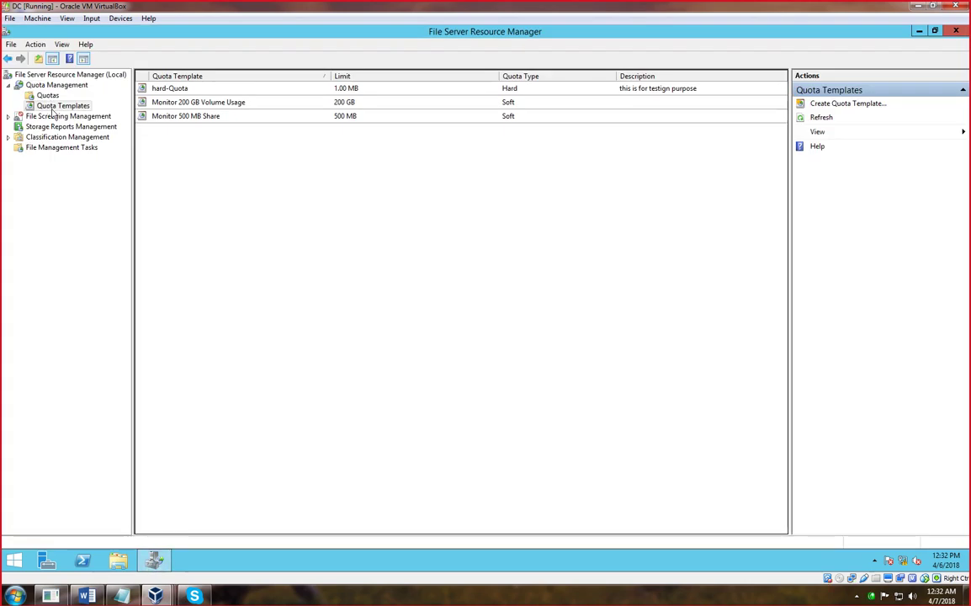
left_click(48, 96)
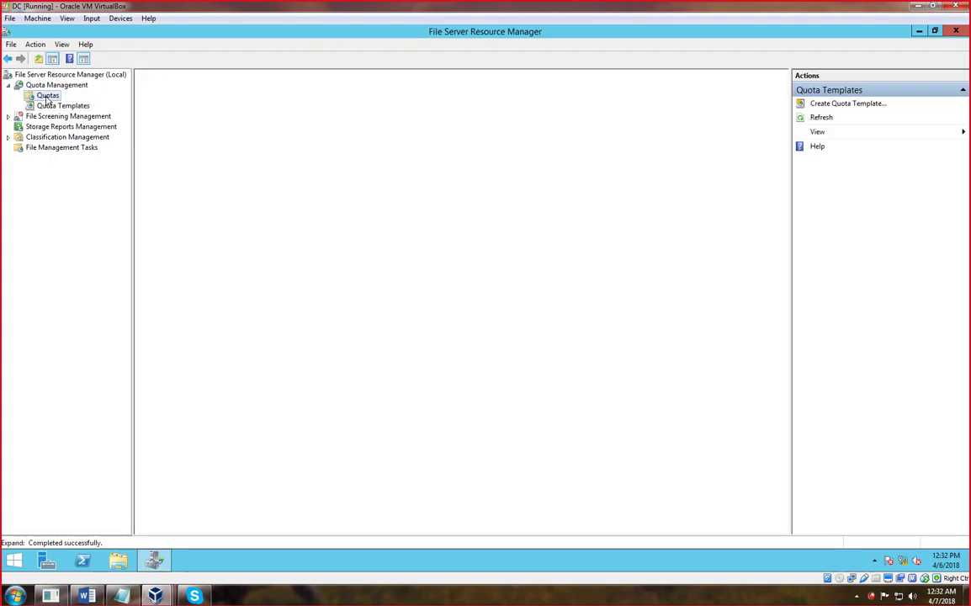
right_click(49, 99)
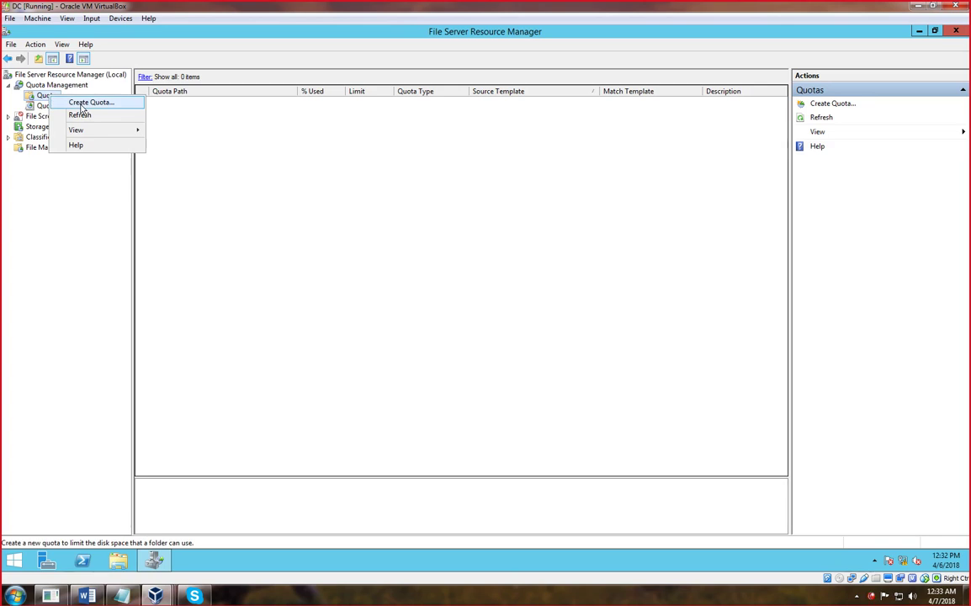
left_click(81, 103)
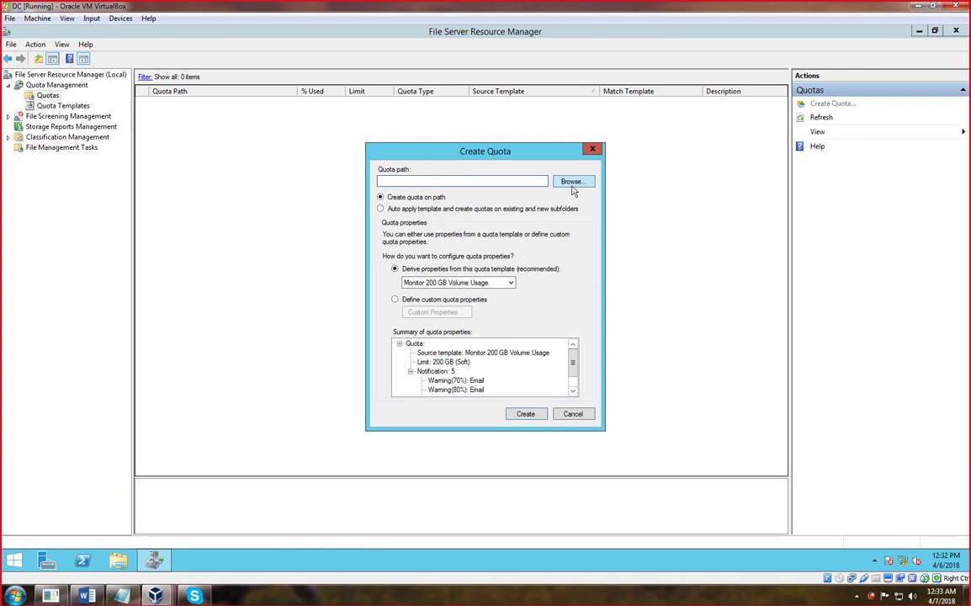
left_click(569, 182)
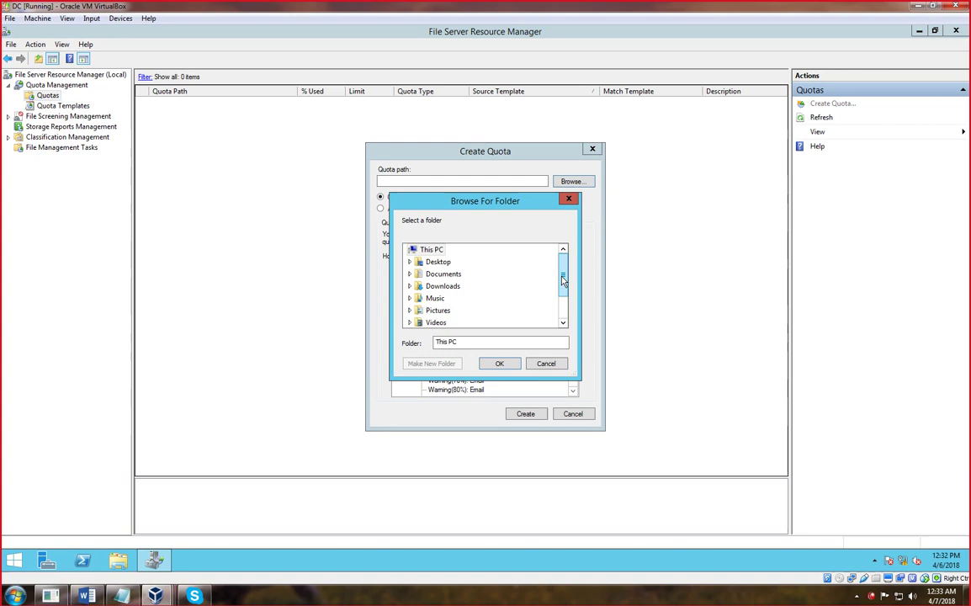
left_click_drag(563, 281, 564, 296)
left_click(446, 311)
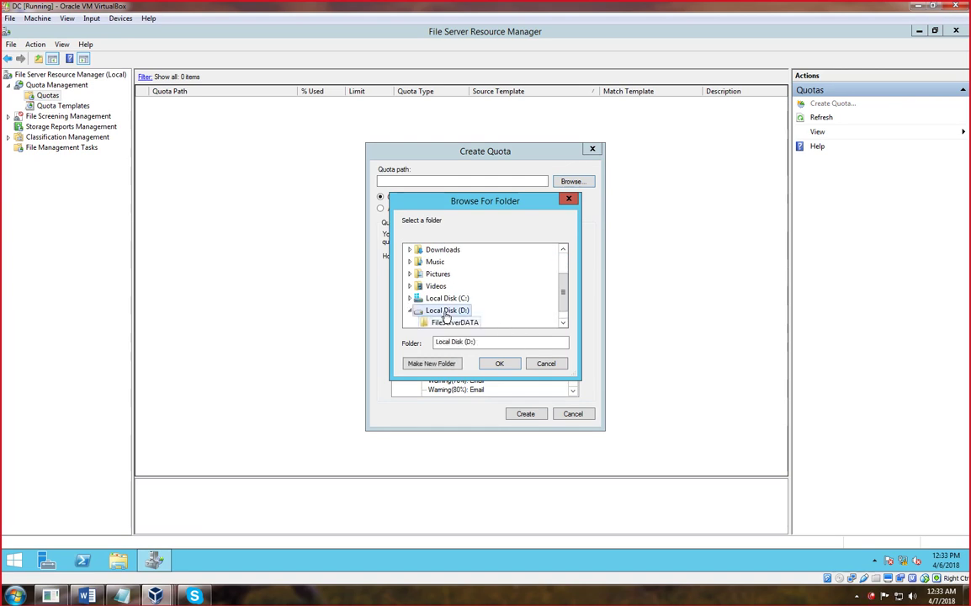
left_click(562, 322)
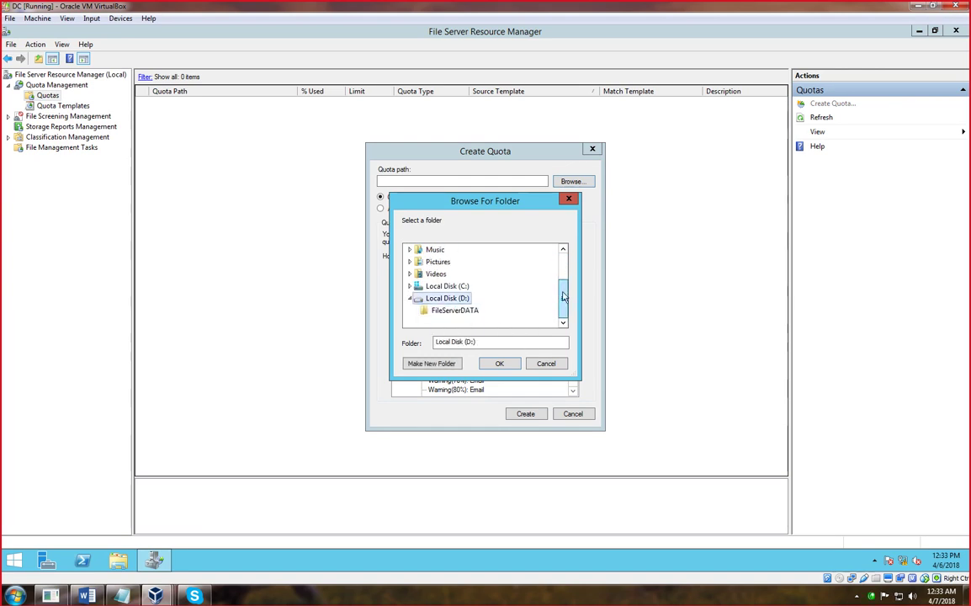
left_click(450, 312)
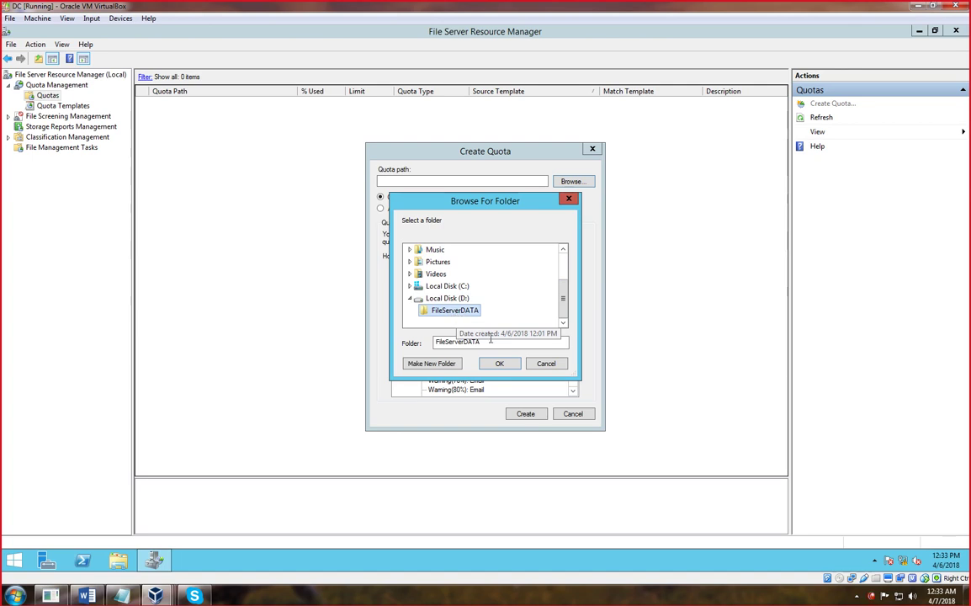
left_click(499, 366)
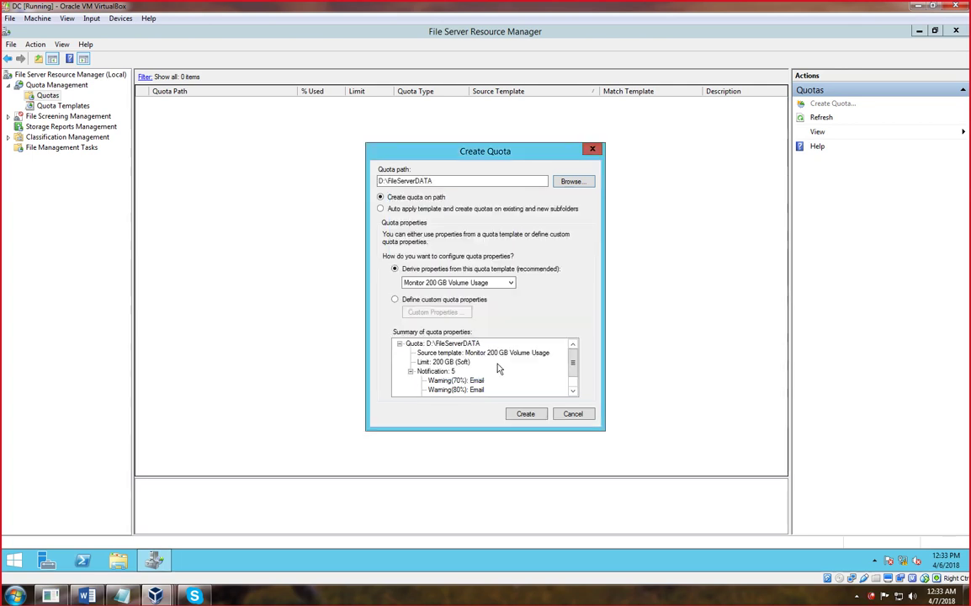
- Derive the quota from the hard-Quota template, create it, and minimise the console
left_click(435, 208)
left_click(416, 197)
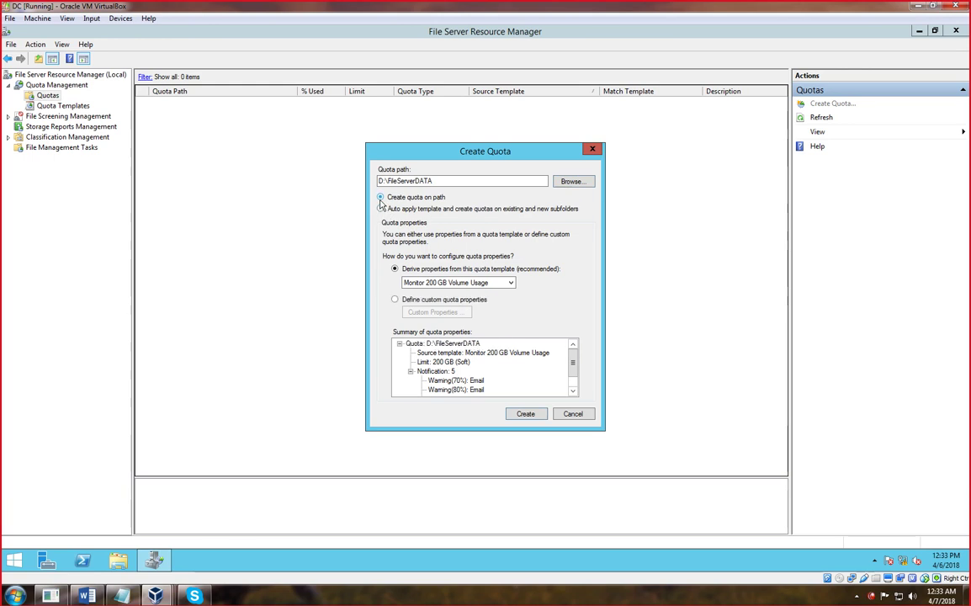
left_click(485, 283)
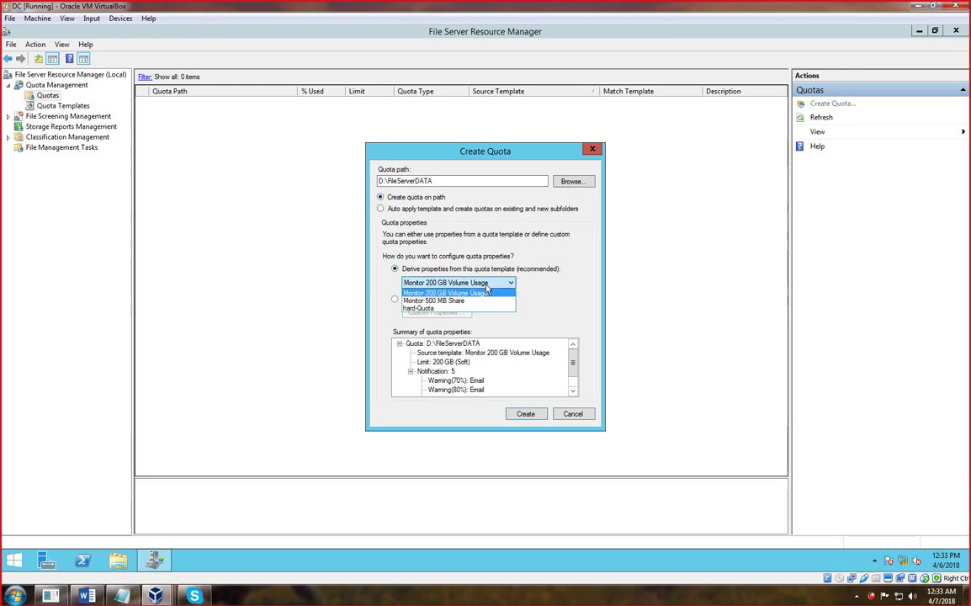
left_click(424, 308)
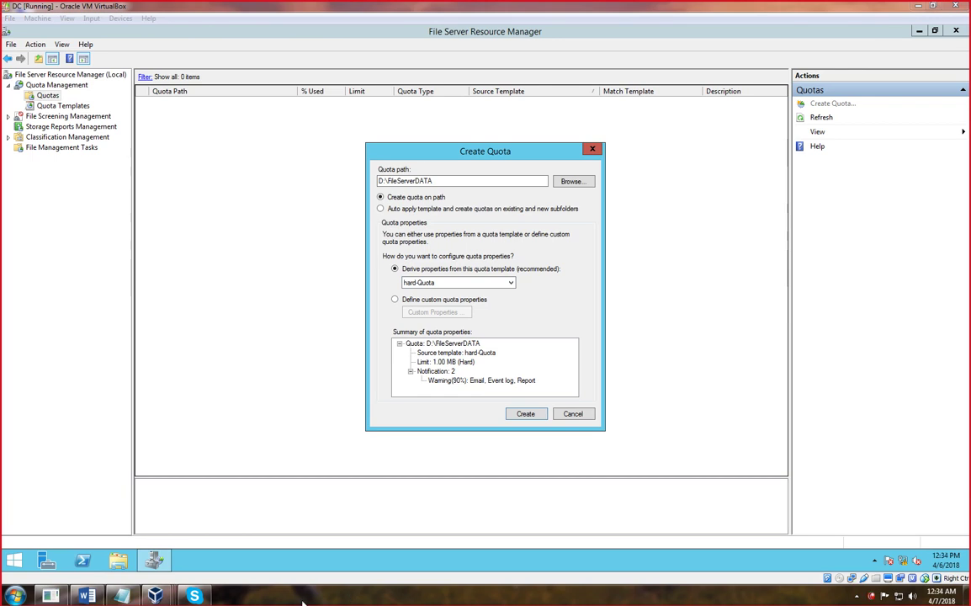
left_click(395, 300)
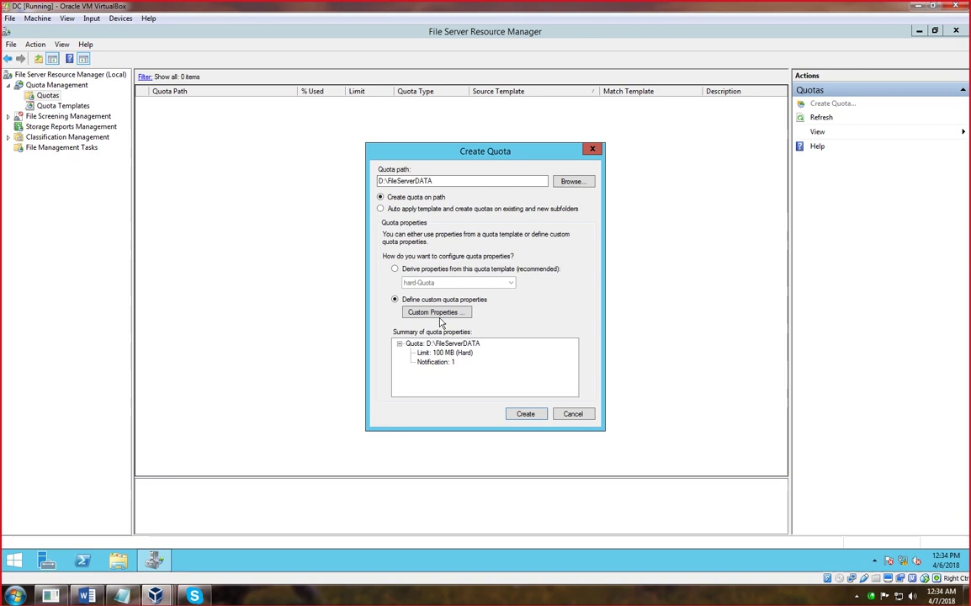
left_click(431, 312)
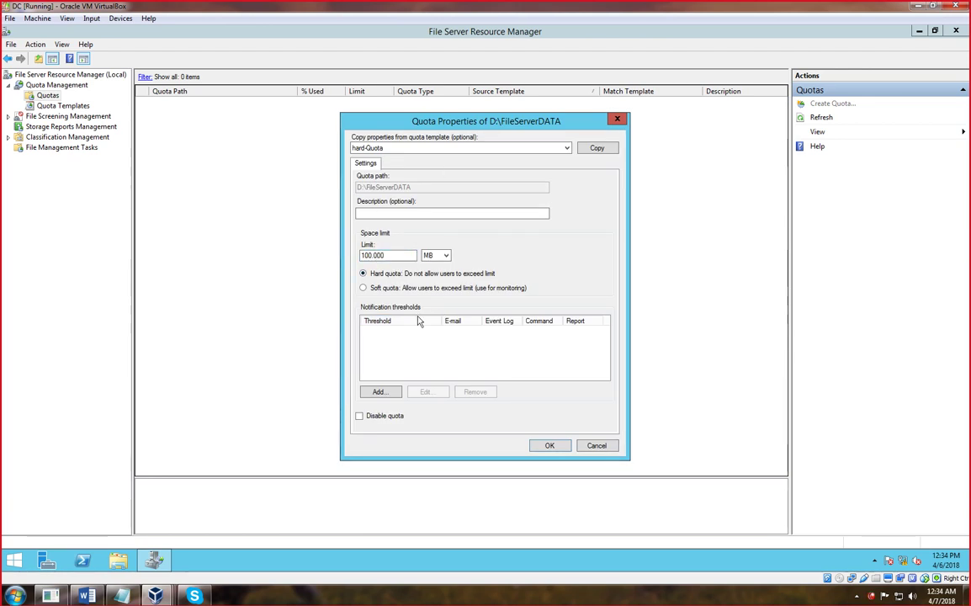
left_click(617, 119)
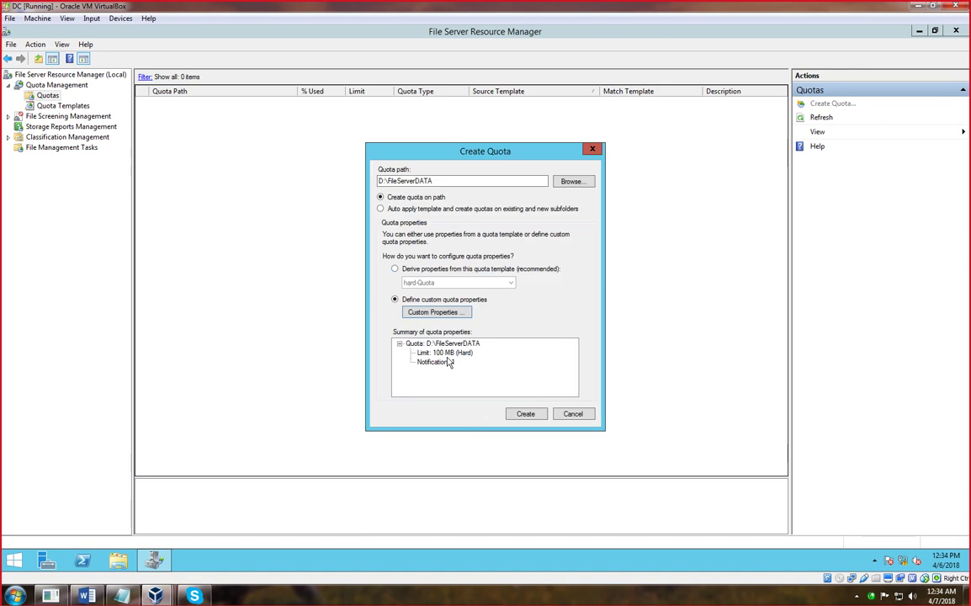
left_click(394, 268)
left_click(421, 283)
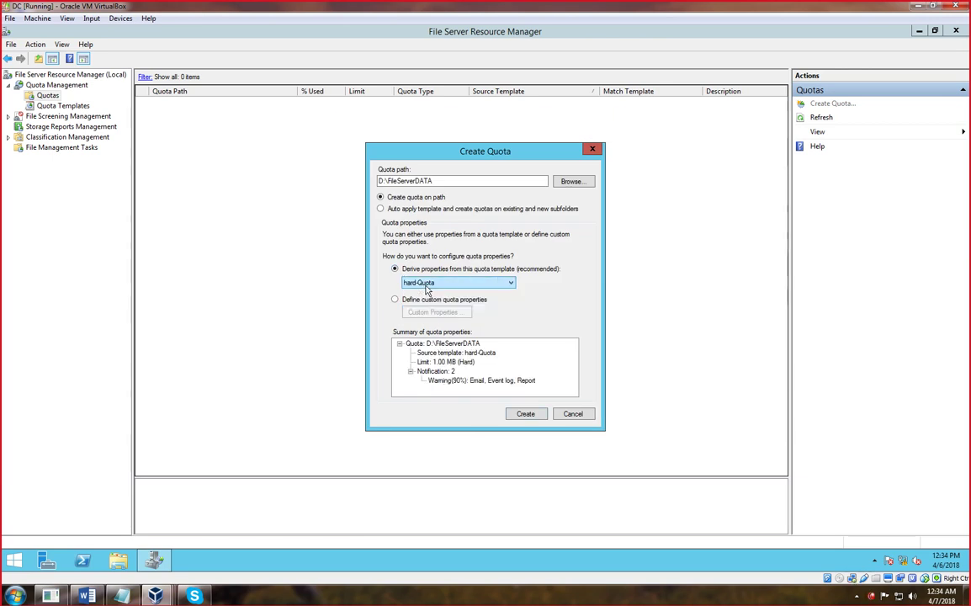
left_click(402, 283)
left_click(525, 414)
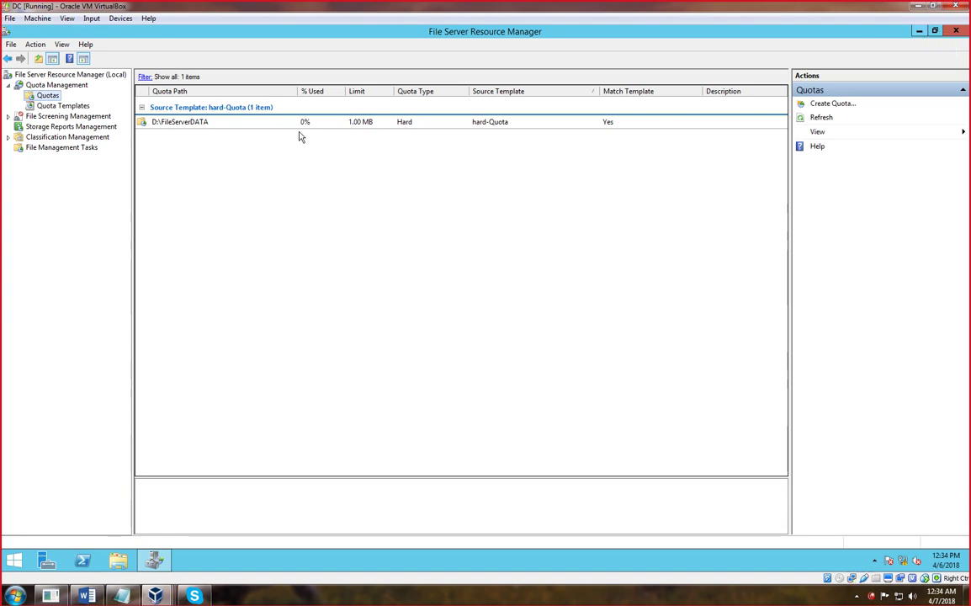
left_click(186, 127)
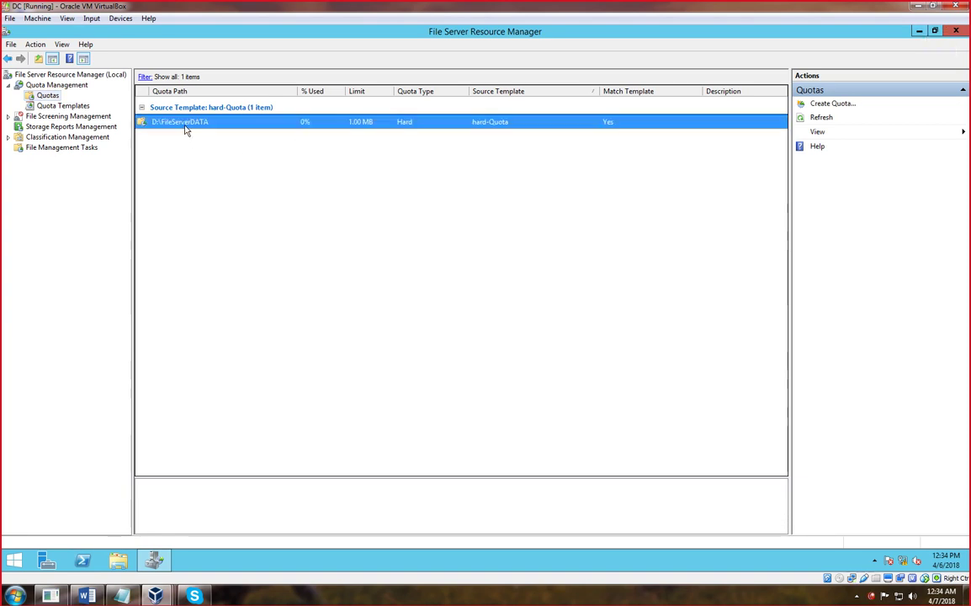
left_click(919, 31)
- Refresh the server desktop several times
right_click(494, 178)
left_click(523, 204)
right_click(420, 196)
left_click(450, 225)
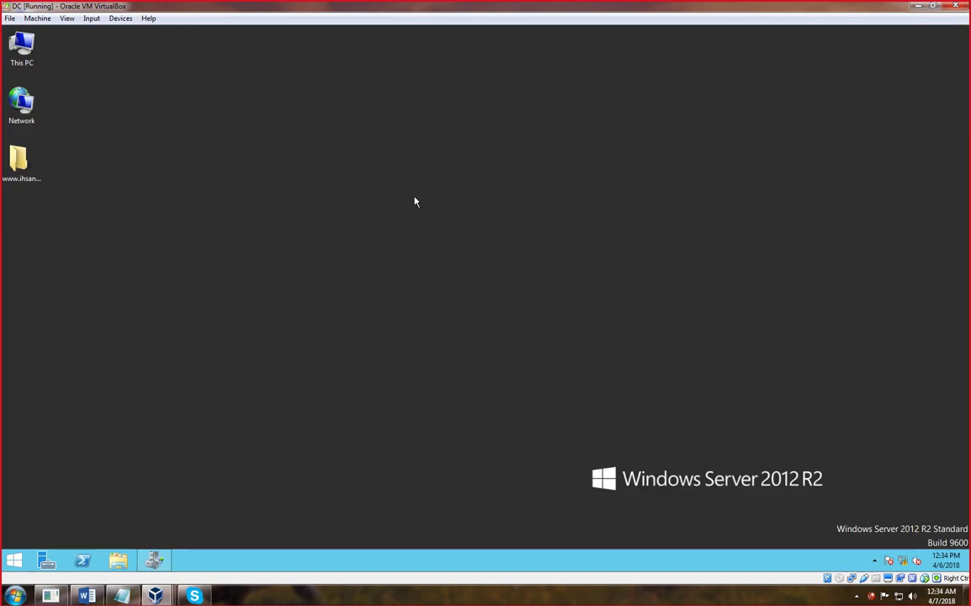
right_click(201, 229)
left_click(230, 258)
right_click(175, 239)
left_click(203, 269)
right_click(158, 217)
left_click(189, 246)
- On the Windows 7 VM, open the fileserverdata share on \\Dc.ict.edu.pk
left_click(155, 596)
left_click(220, 528)
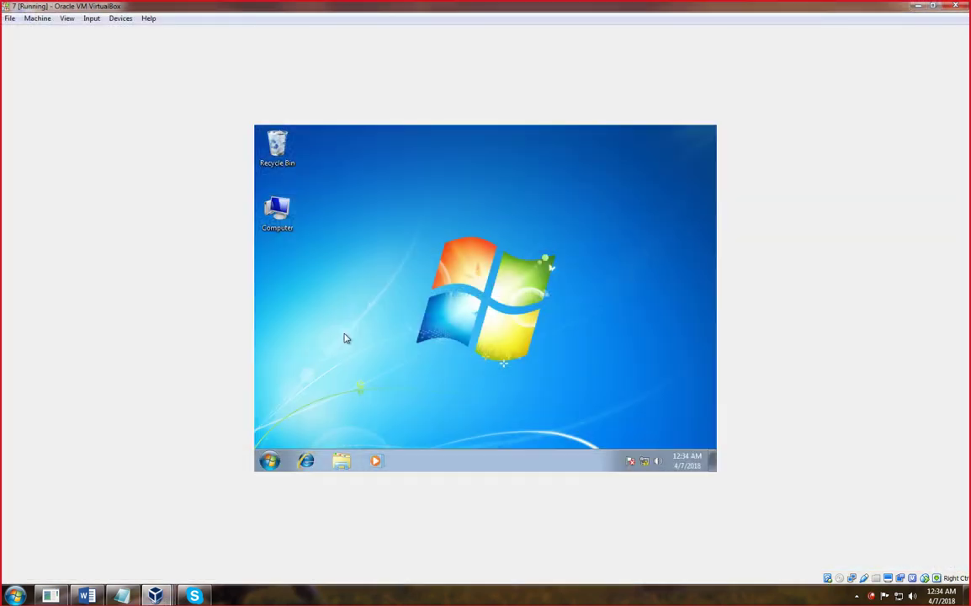
key("super+r")
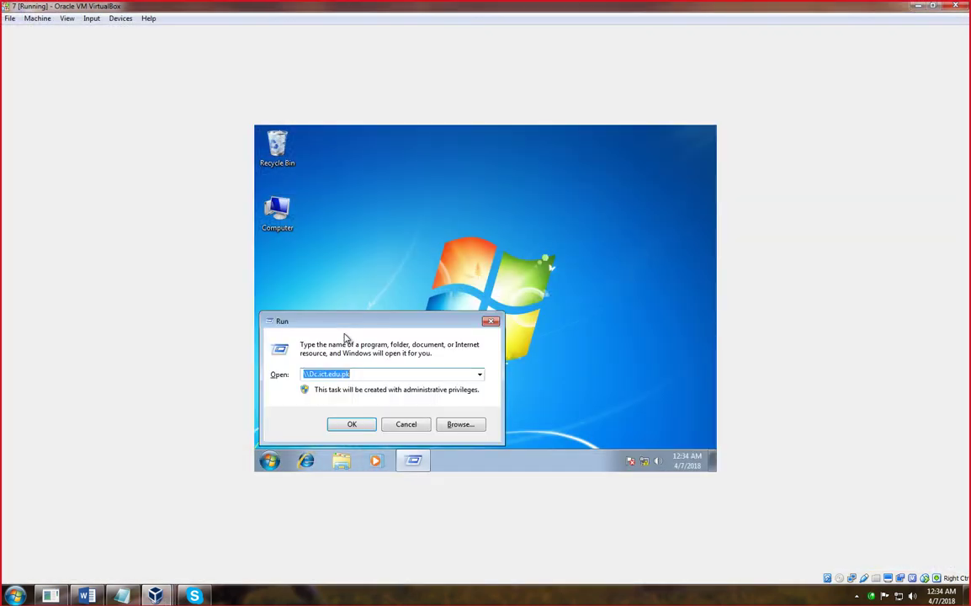
key("Return")
double_click(434, 204)
right_click(430, 238)
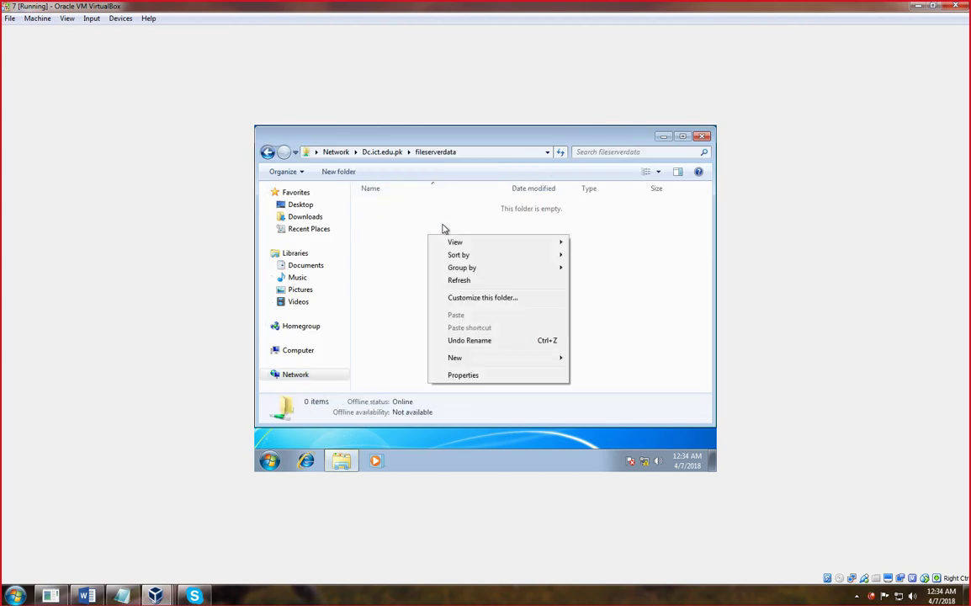
left_click(267, 152)
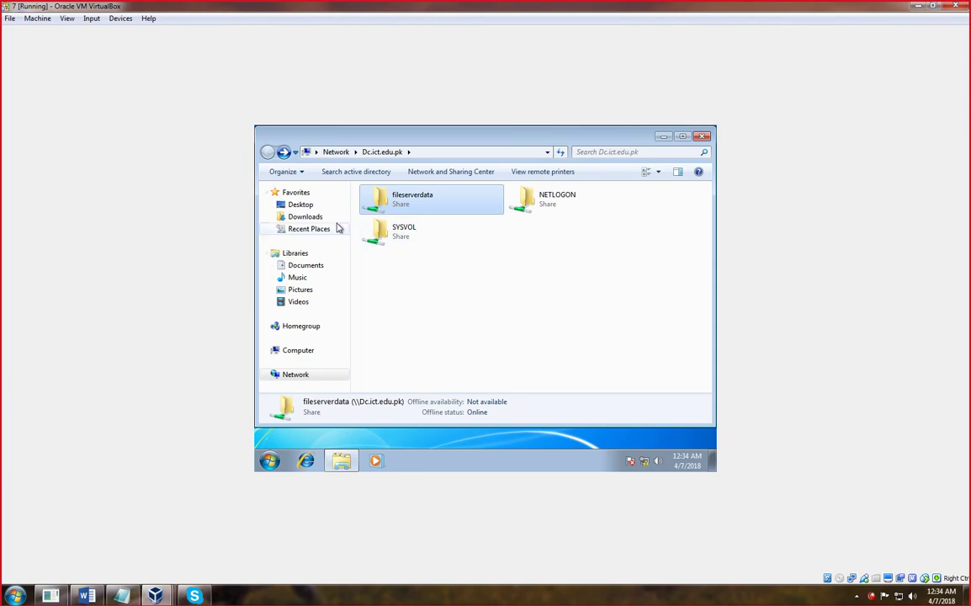
left_click(301, 205)
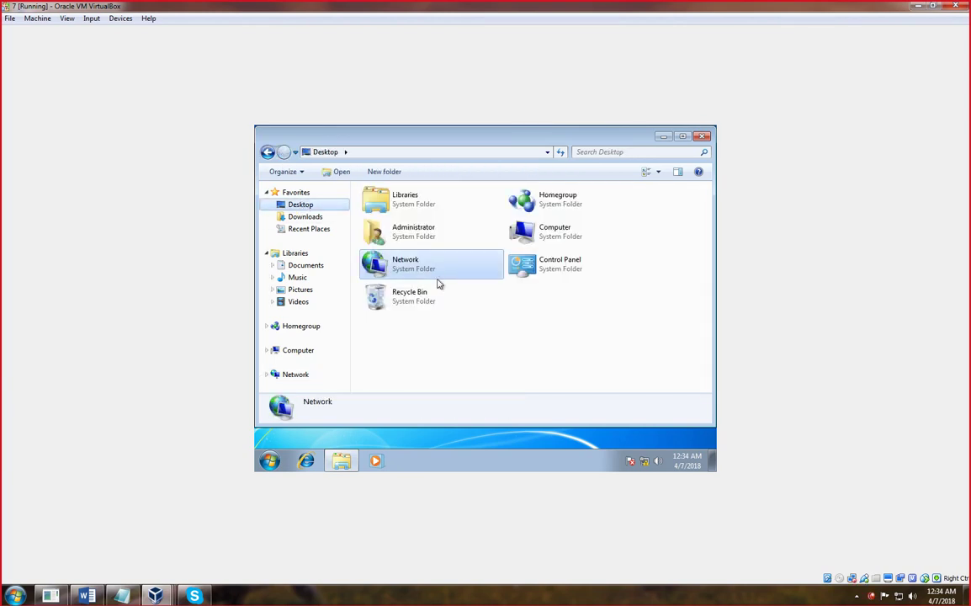
left_click(268, 152)
right_click(404, 272)
right_click(558, 312)
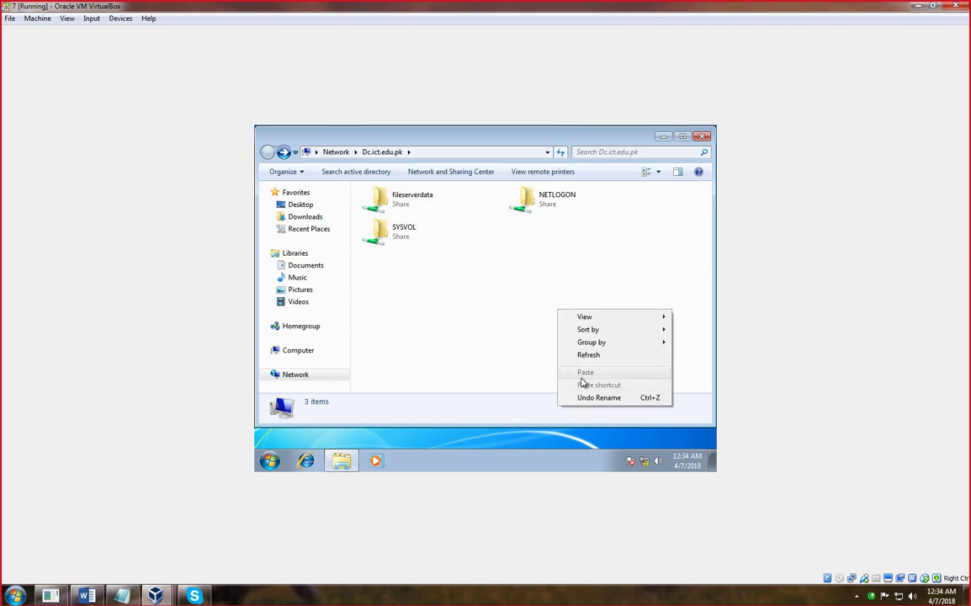
right_click(527, 302)
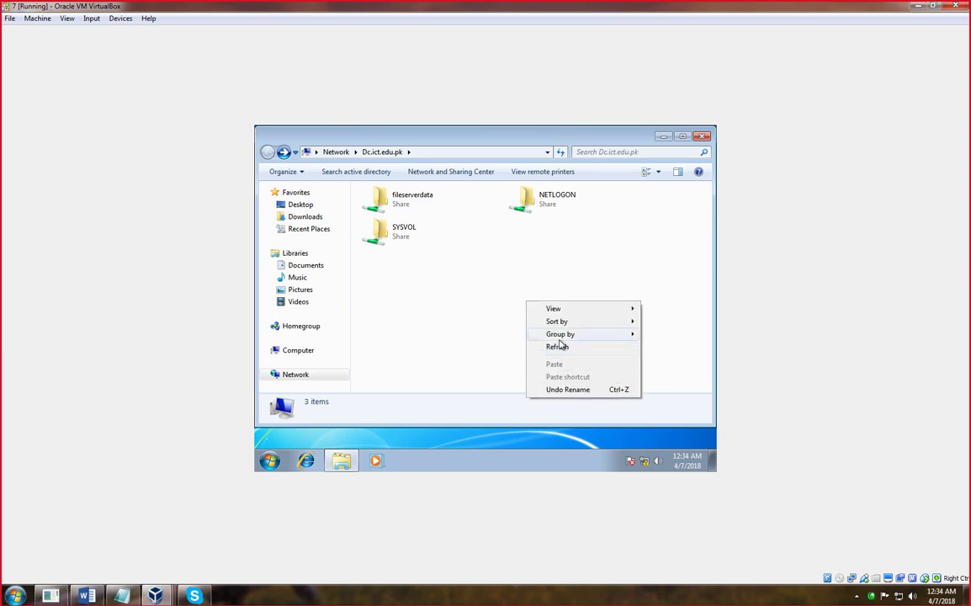
right_click(553, 250)
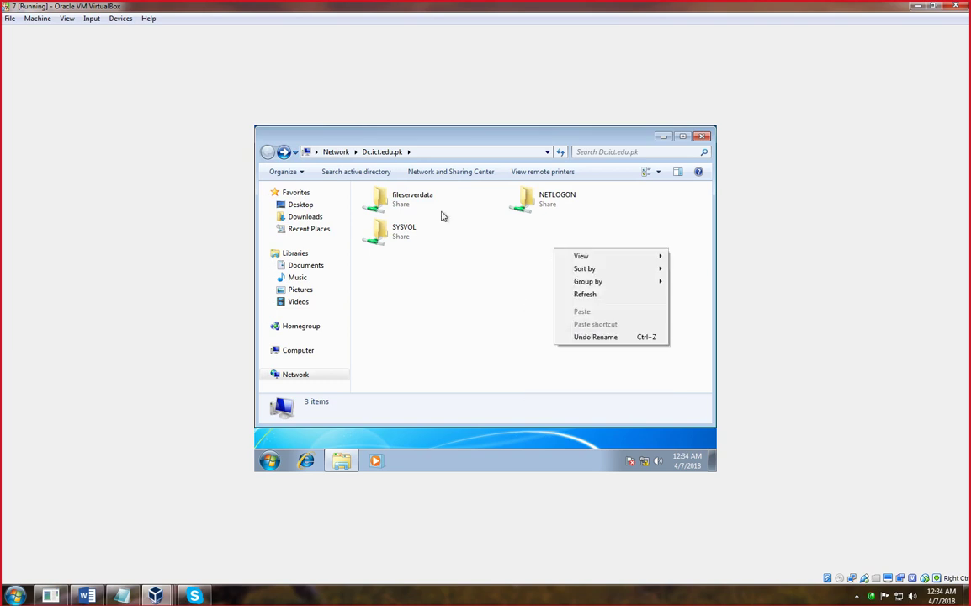
double_click(381, 193)
- Create a New Text Document in the share and open it in Notepad
right_click(417, 256)
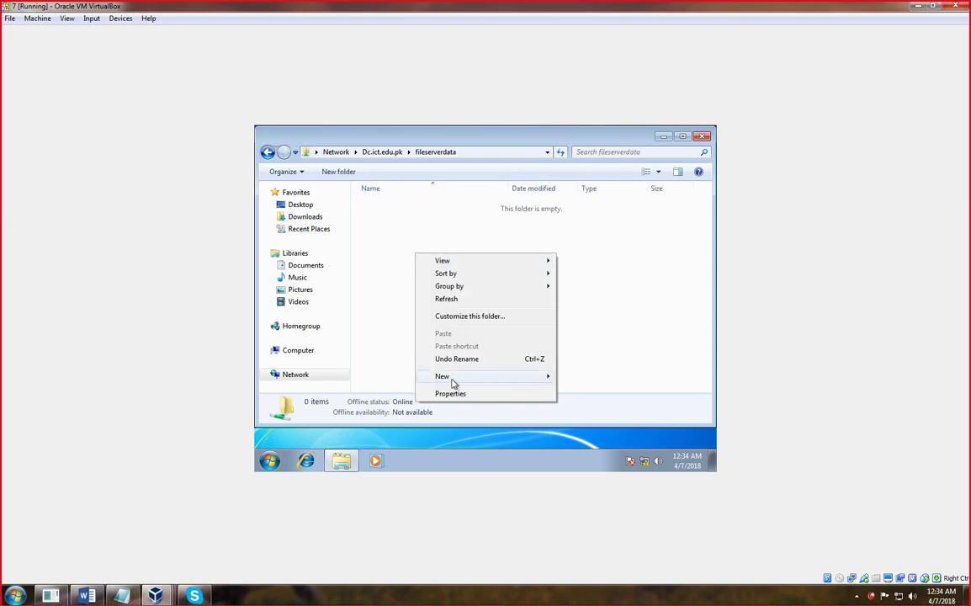
mouse_move(451, 379)
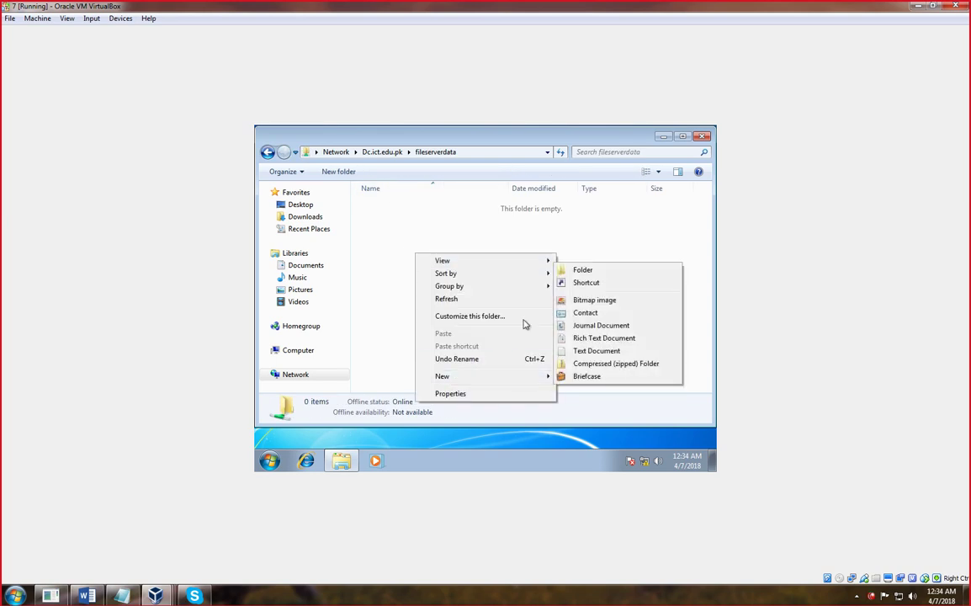
left_click(583, 352)
left_click(417, 247)
left_click(381, 211)
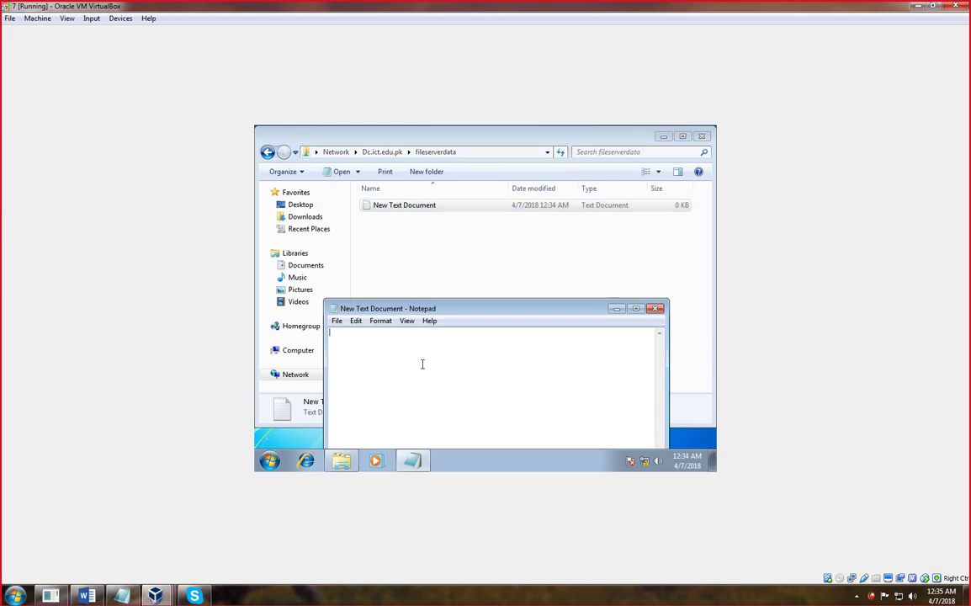
- Fill the note with 'fkdjkldkdddddddddddddddddddddddddddddddd' pasted repeatedly and turn on Word Wrap
type("fkdjkldkd")
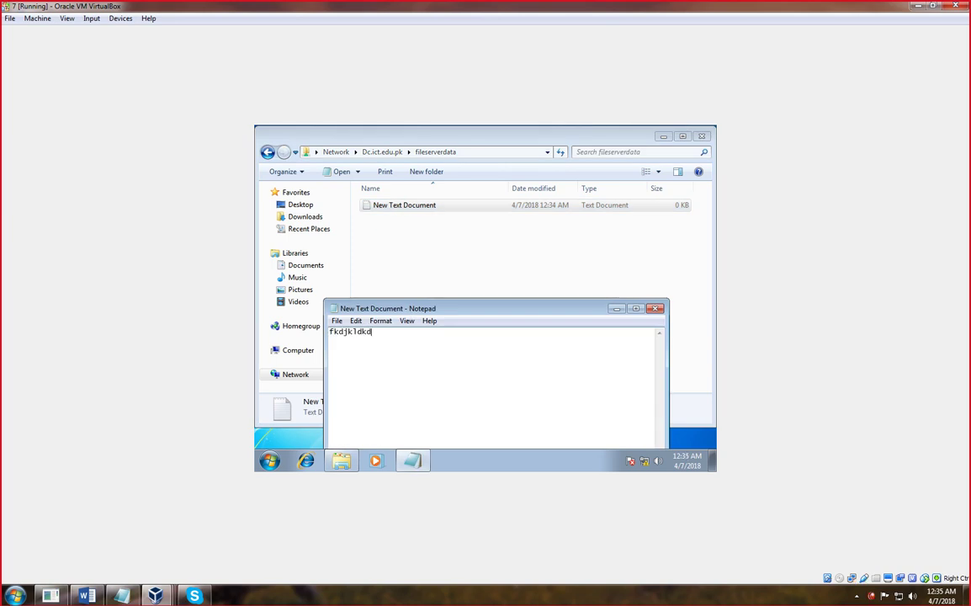
type("ddddddddddddddddddddddddddddddd")
key("ctrl+a")
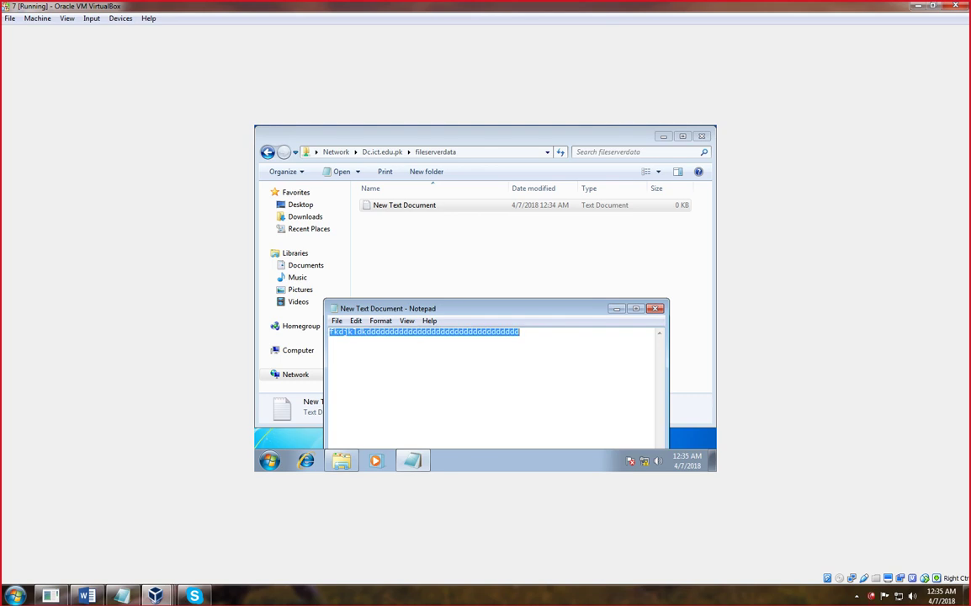
key("ctrl+v")
key("ctrl+v")
key("ctrl+v")
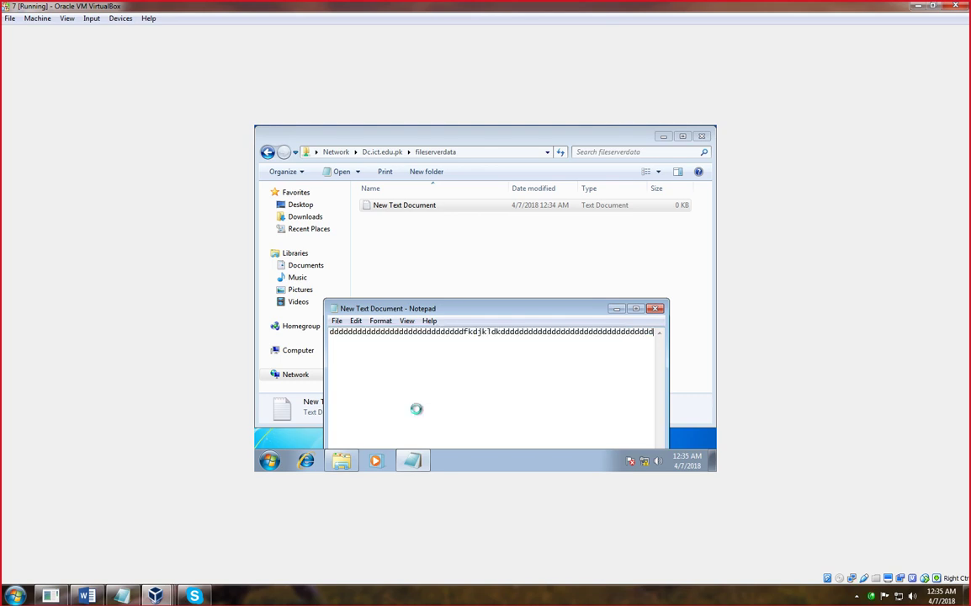
key("ctrl+v")
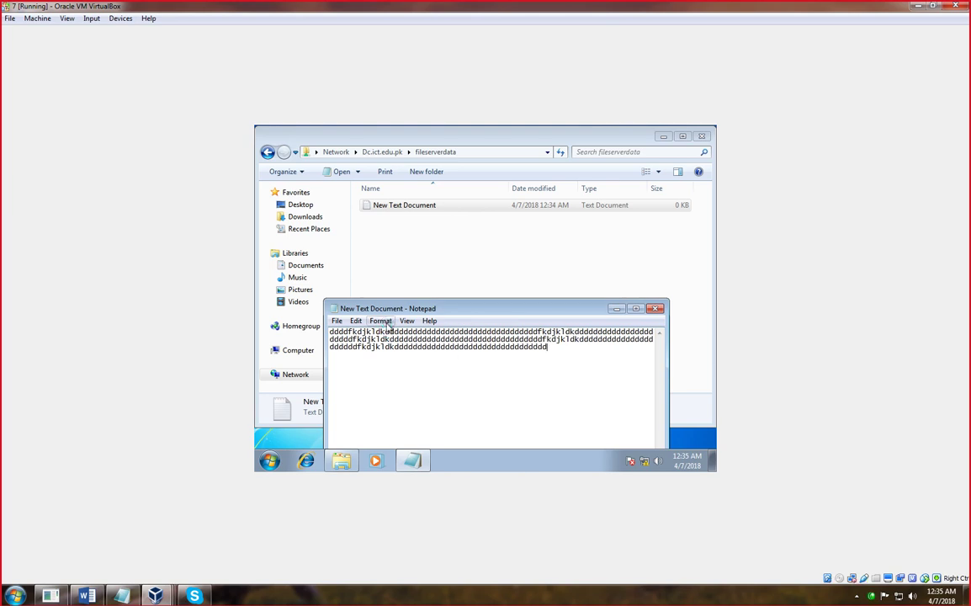
left_click(381, 321)
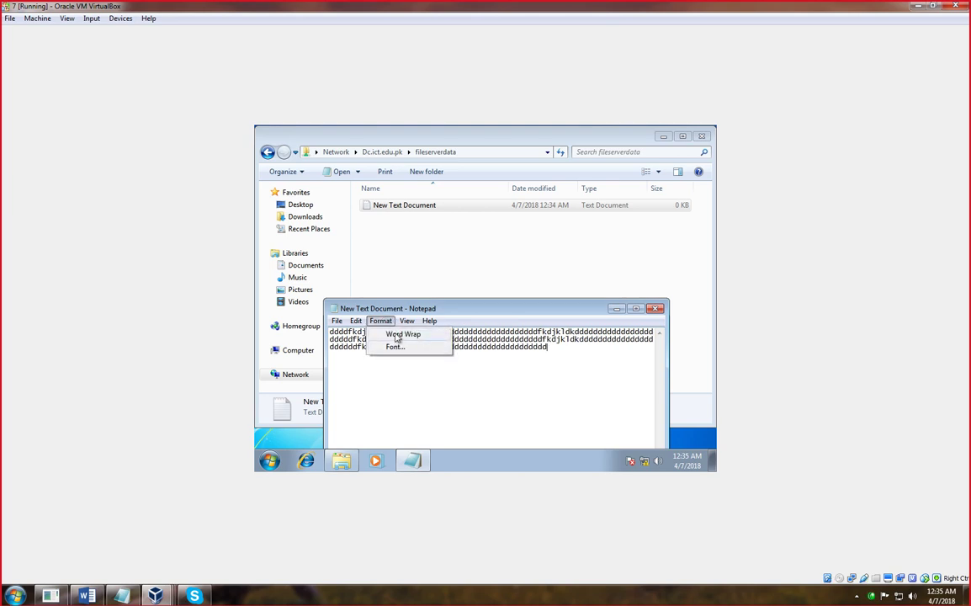
left_click(401, 335)
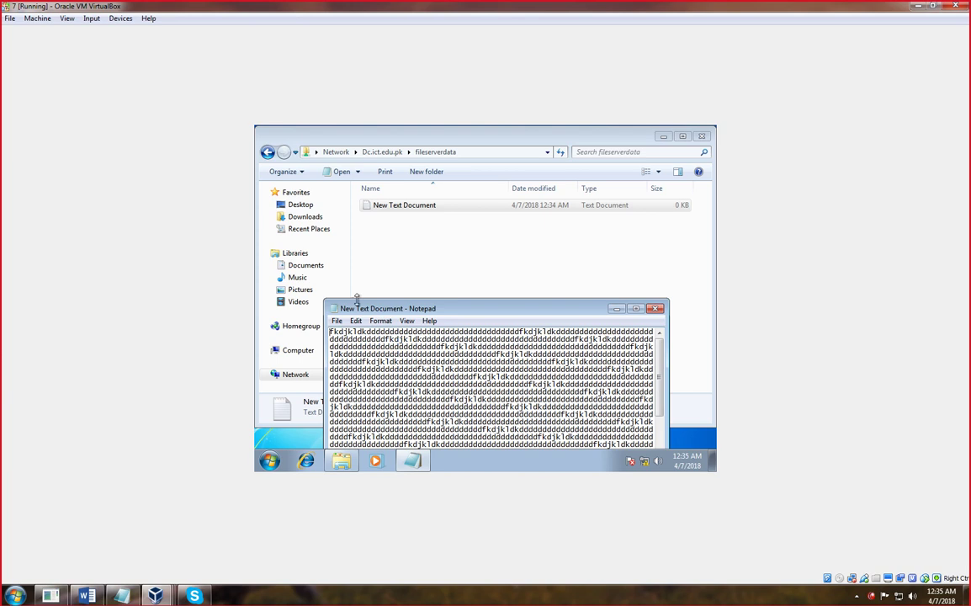
- Save the padded text file and close Notepad
key("ctrl+s")
left_click(337, 320)
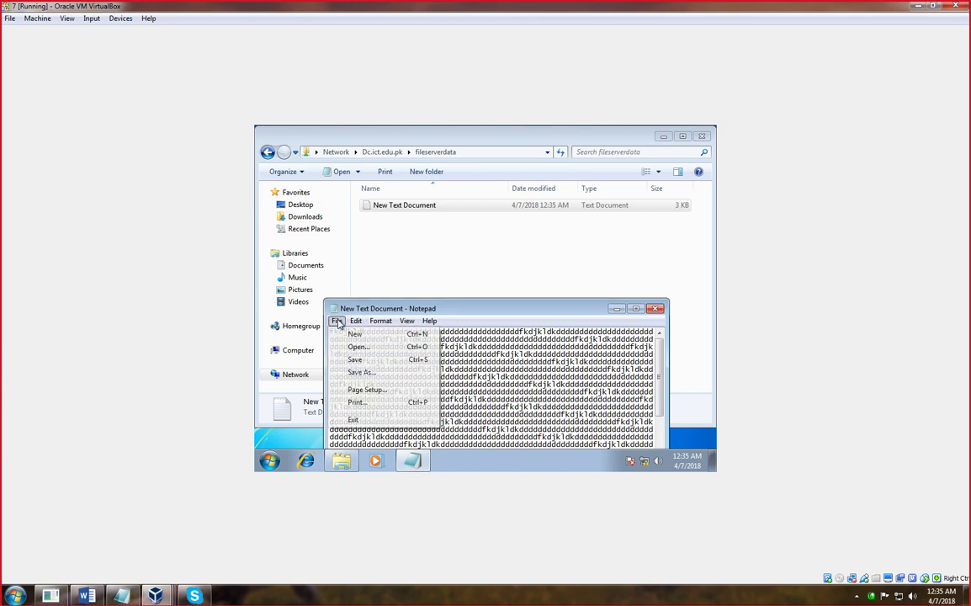
left_click(360, 359)
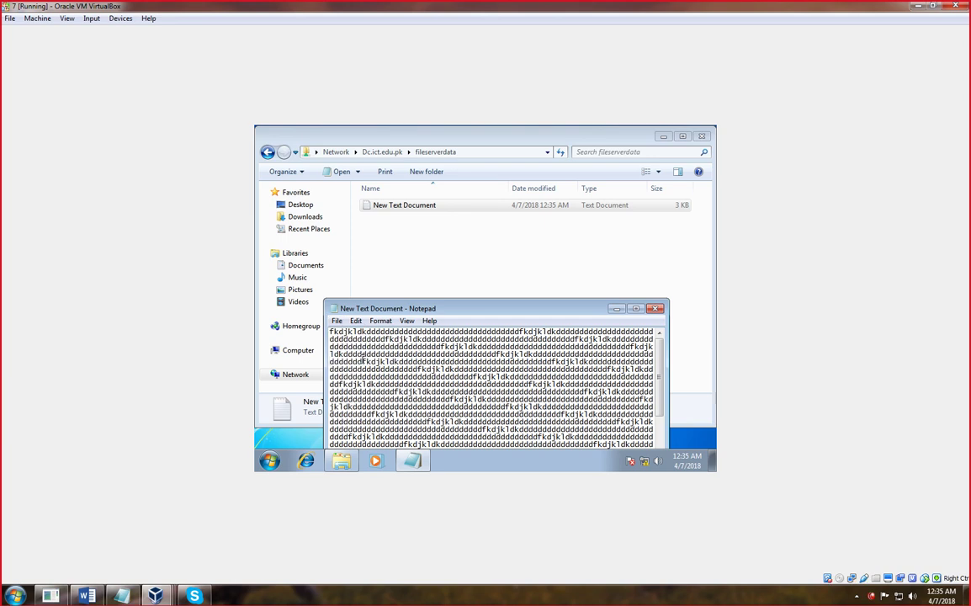
left_click(655, 309)
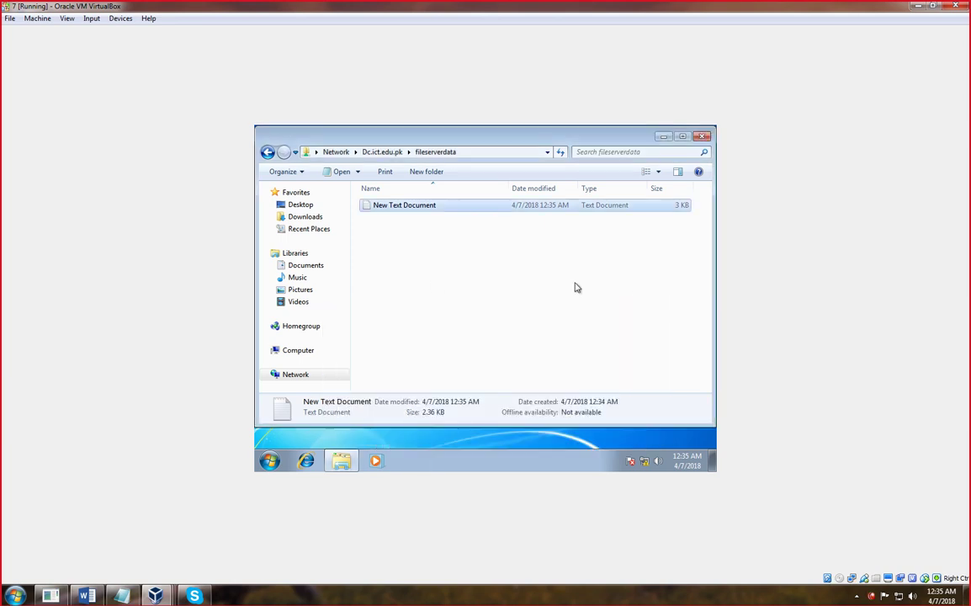
- Copy New Text Document and paste several duplicates into the fileserverdata share
right_click(373, 207)
left_click(401, 329)
left_click(406, 290)
key("ctrl+v")
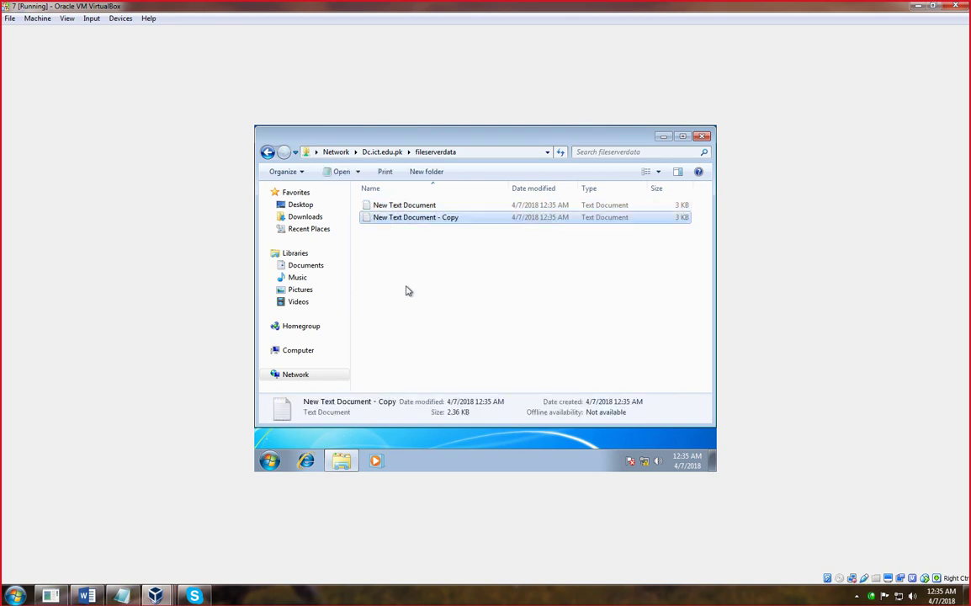
key("ctrl+v")
key("ctrl+v")
key("ctrl+v")
key("ctrl+v")
key("ctrl+v")
key("ctrl+v")
key("ctrl+v")
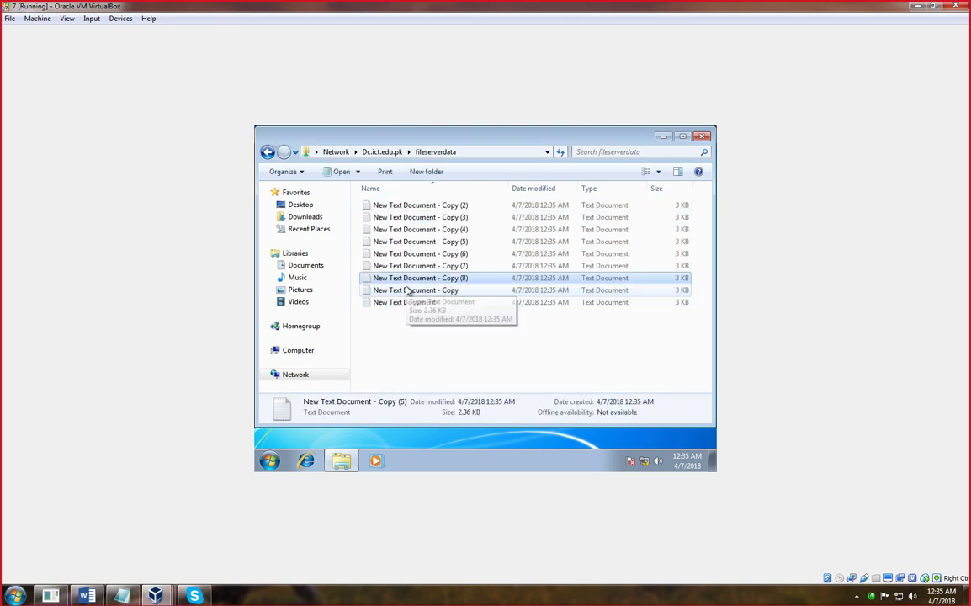
left_click(404, 337)
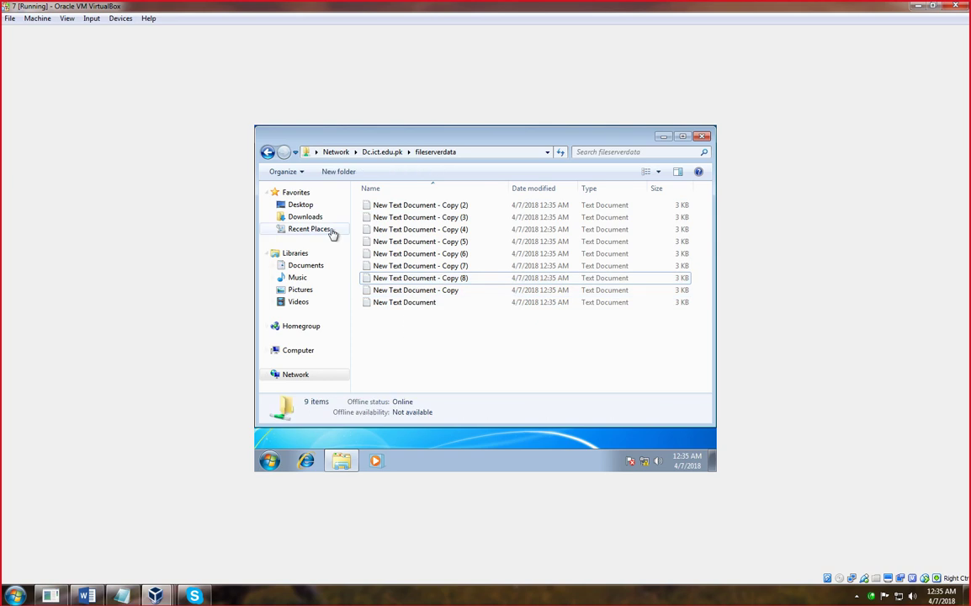
left_click(267, 151)
- Select all nine text files and duplicate them twice more, ending on the share list
left_click(411, 249)
double_click(405, 199)
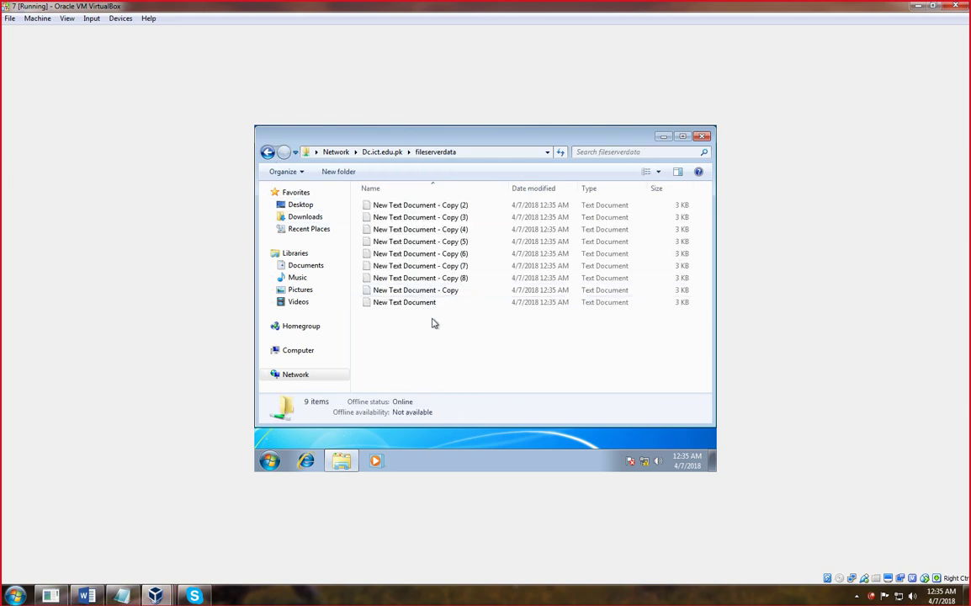
left_click_drag(433, 329, 388, 209)
key("ctrl+v")
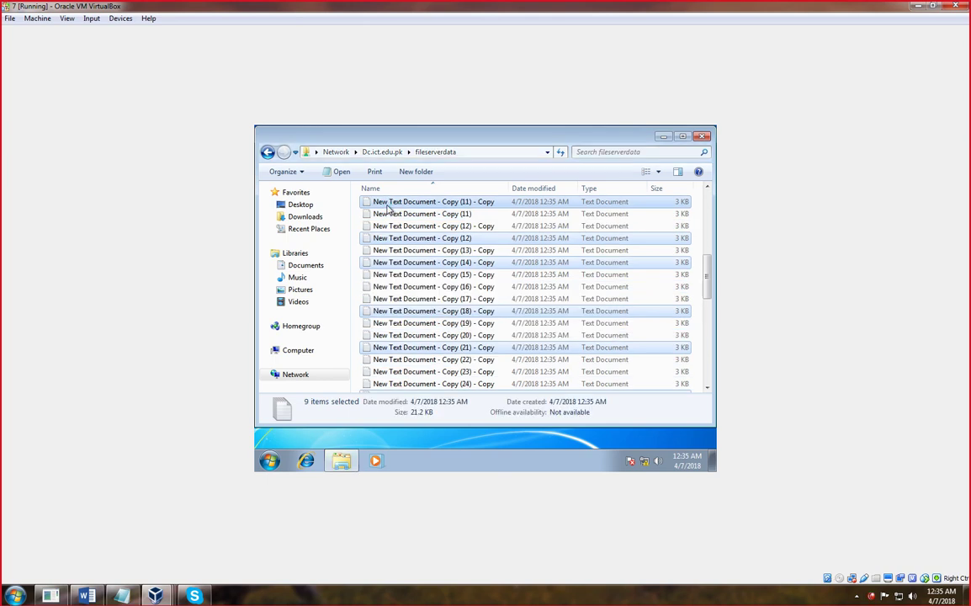
key("ctrl+v")
key("ctrl+v")
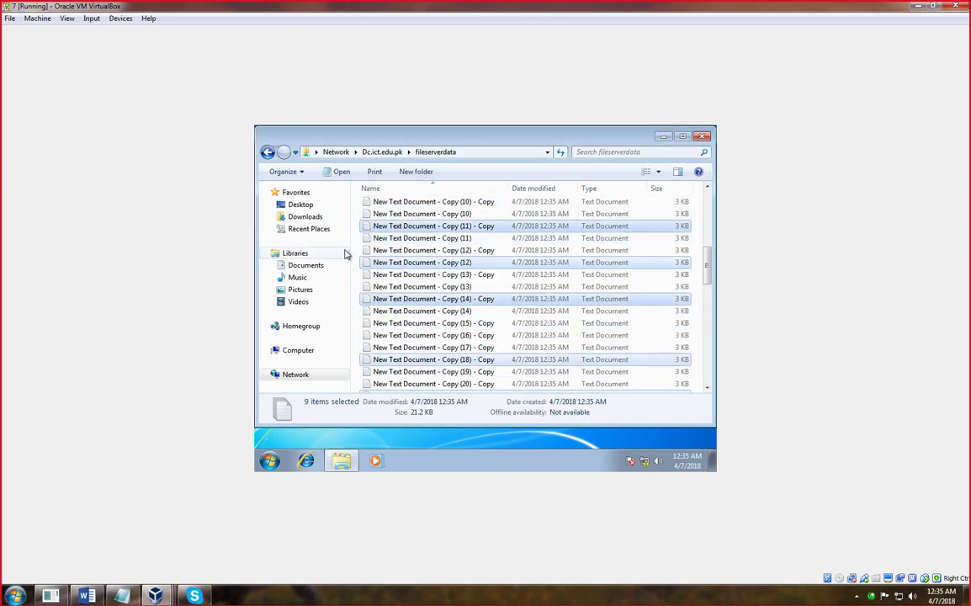
left_click(267, 151)
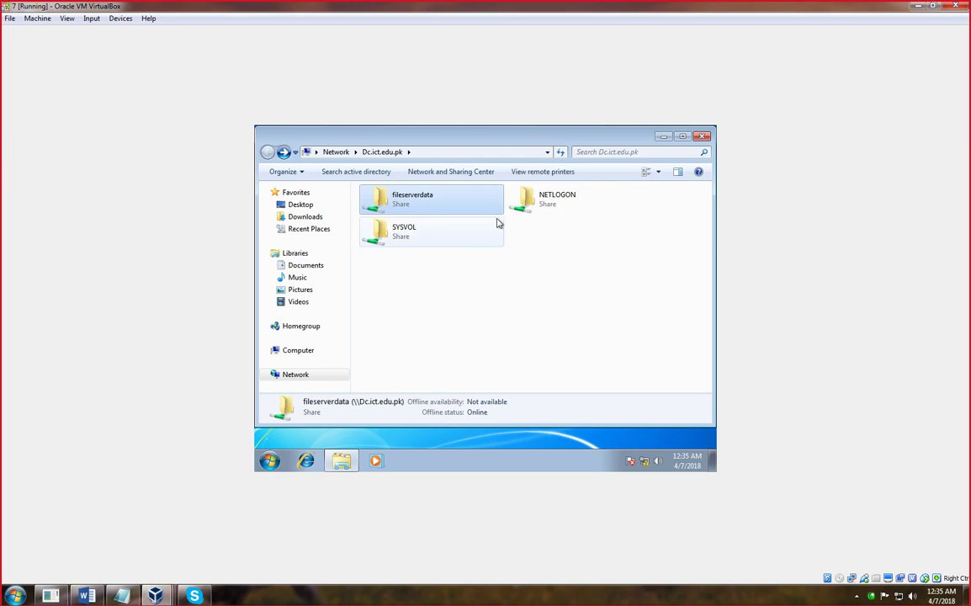
- Look inside the empty NETLOGON share, then the Downloads and Desktop folders
right_click(449, 268)
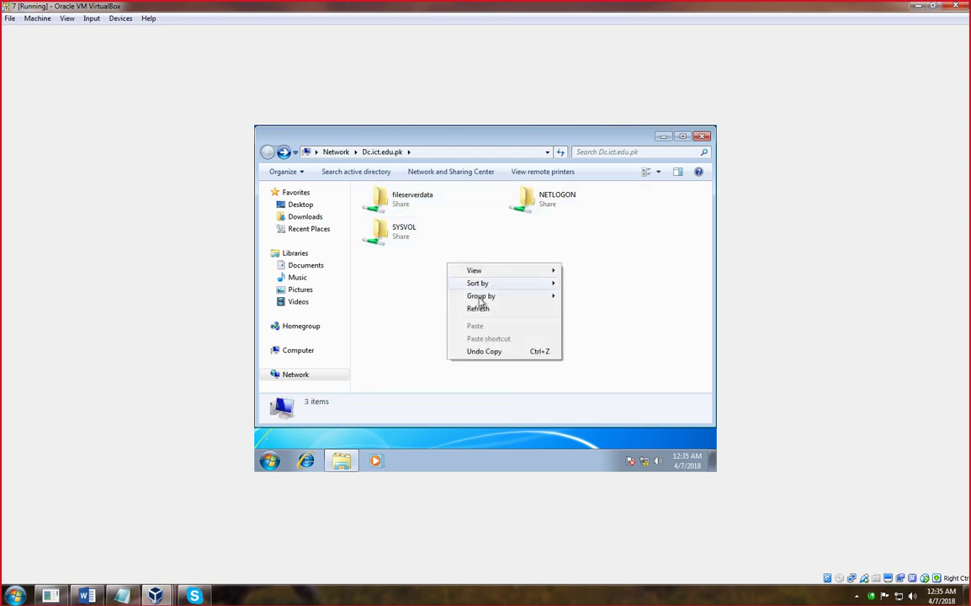
double_click(536, 196)
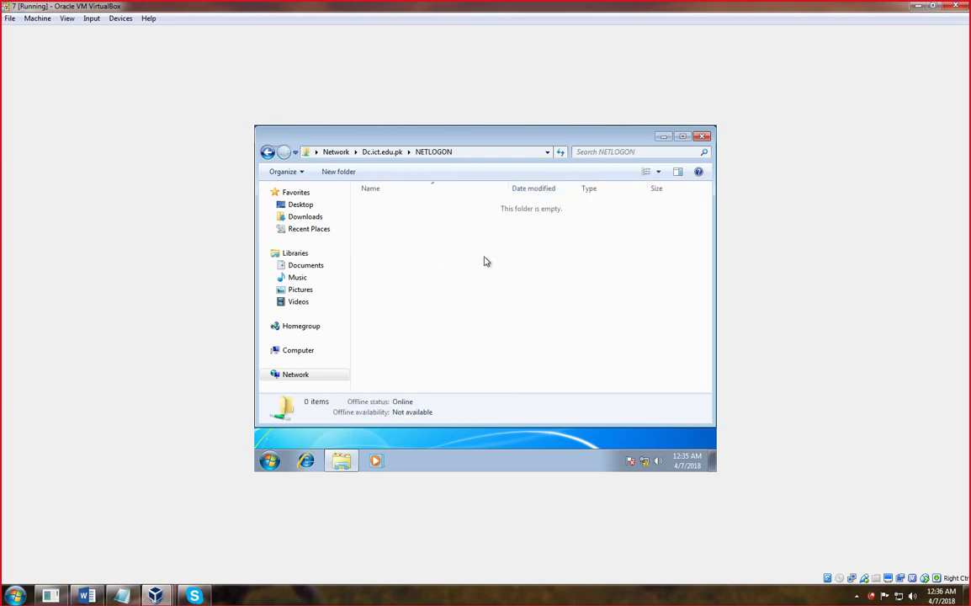
right_click(485, 261)
left_click(299, 217)
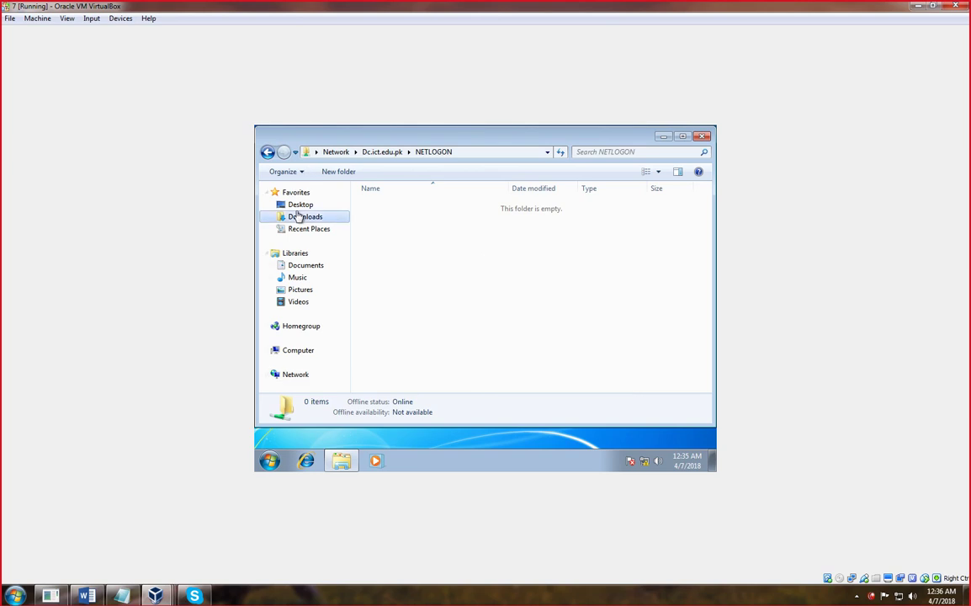
left_click(301, 205)
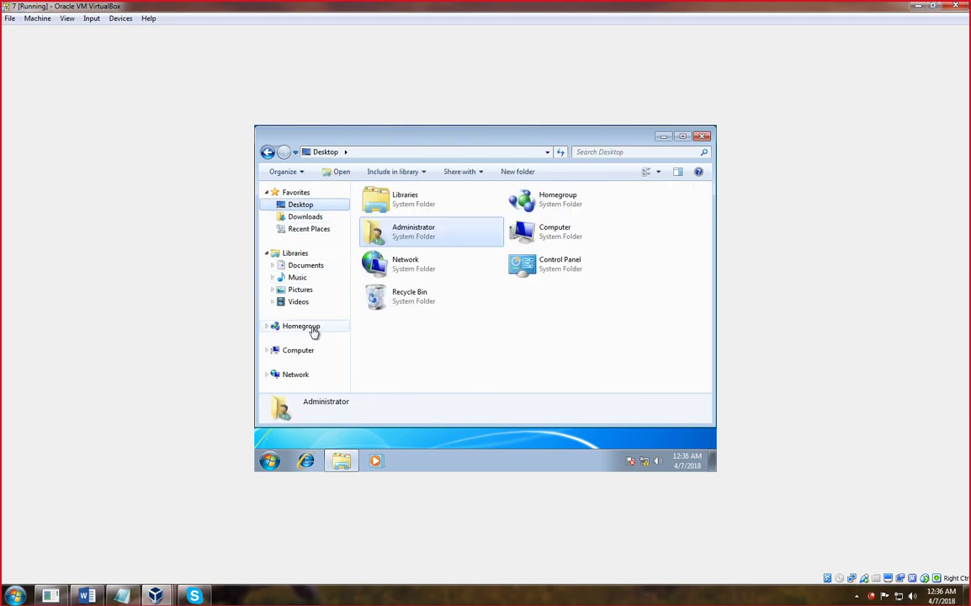
- Open Local Disk (C:) from Computer and copy its Users folder
left_click(303, 358)
left_click(421, 221)
double_click(420, 221)
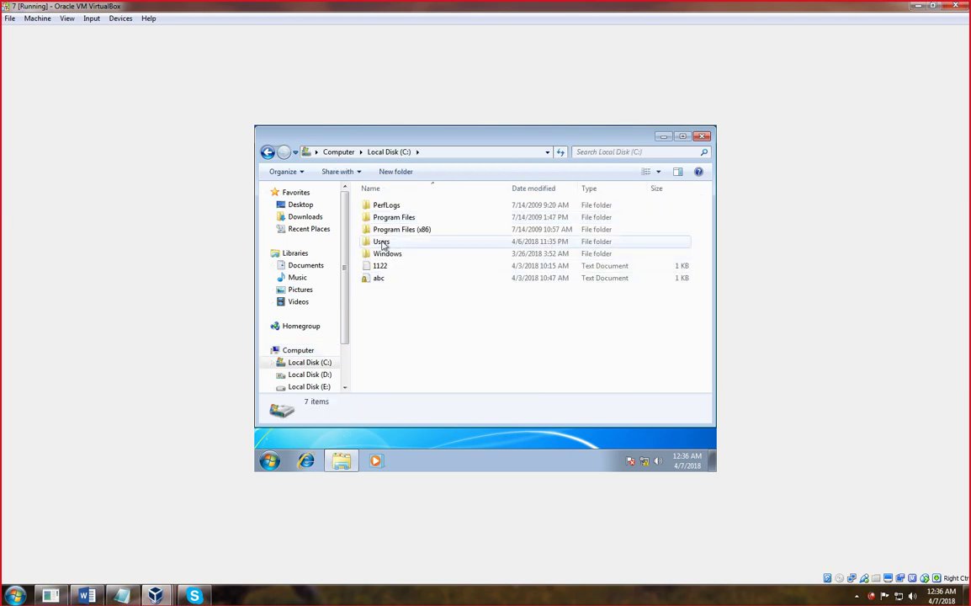
mouse_move(383, 244)
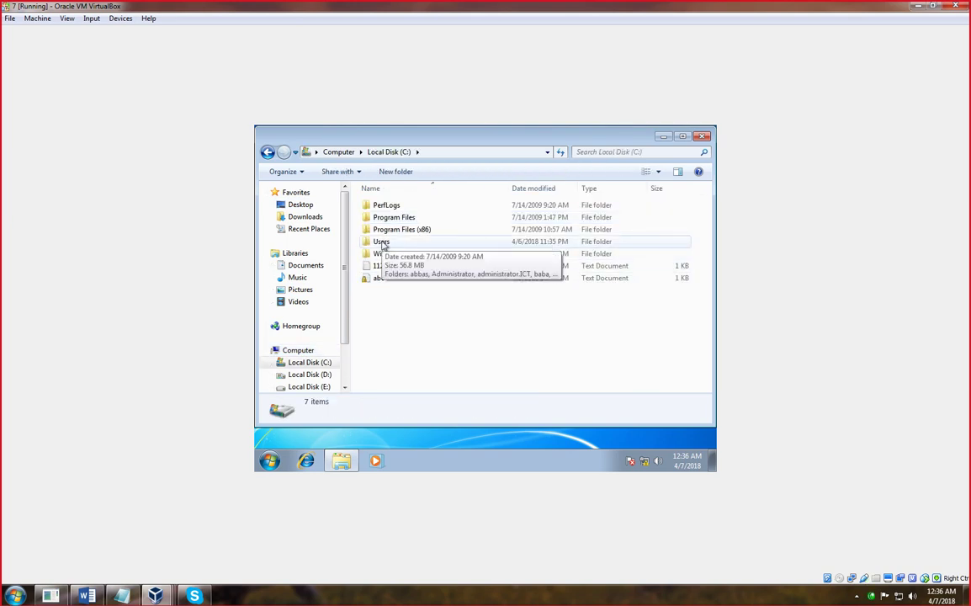
right_click(383, 244)
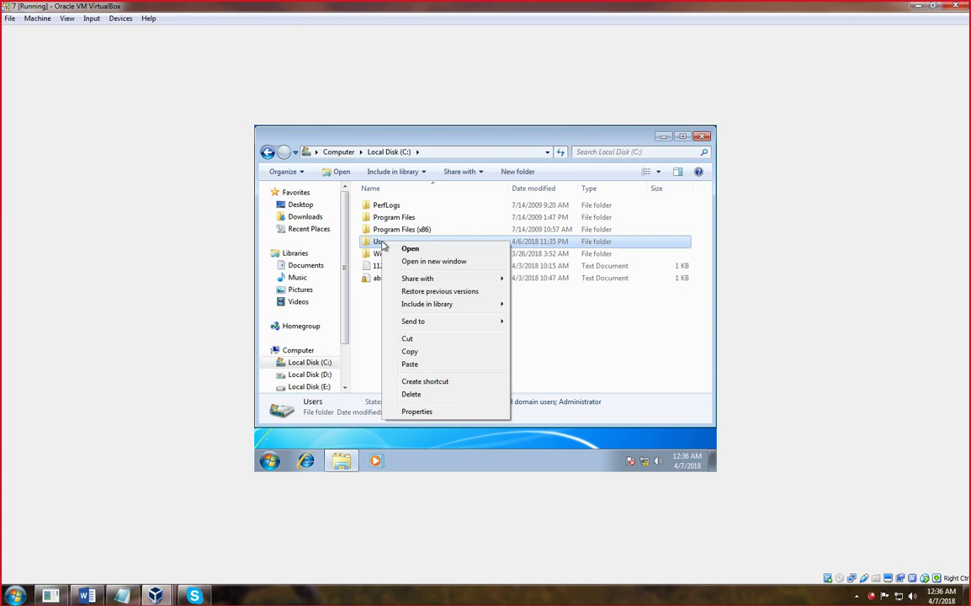
left_click(411, 351)
- Check the D: and System Reserved (G:) drives, minimise Explorer, and bring up the Run prompt
left_click(269, 152)
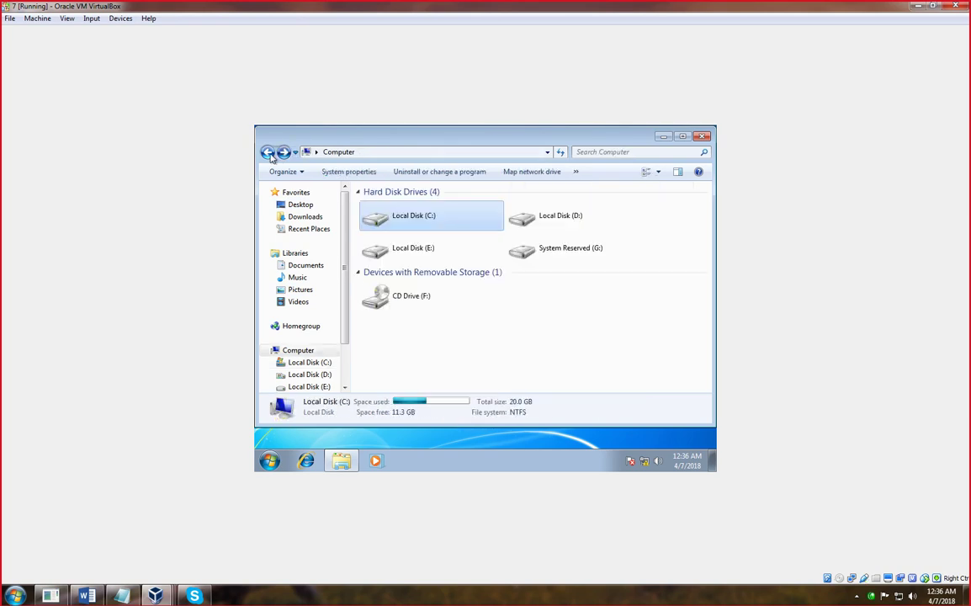
double_click(537, 216)
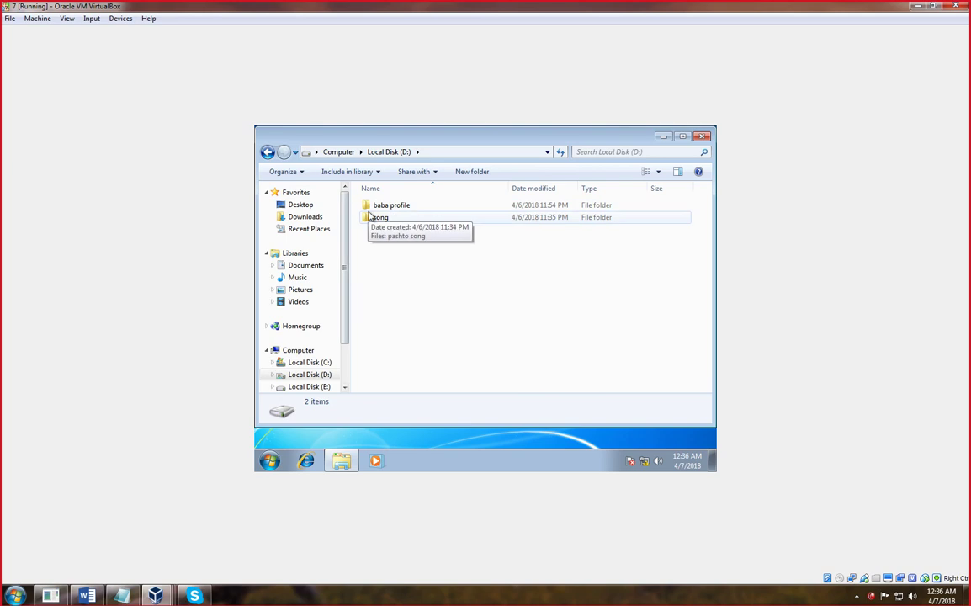
left_click(269, 152)
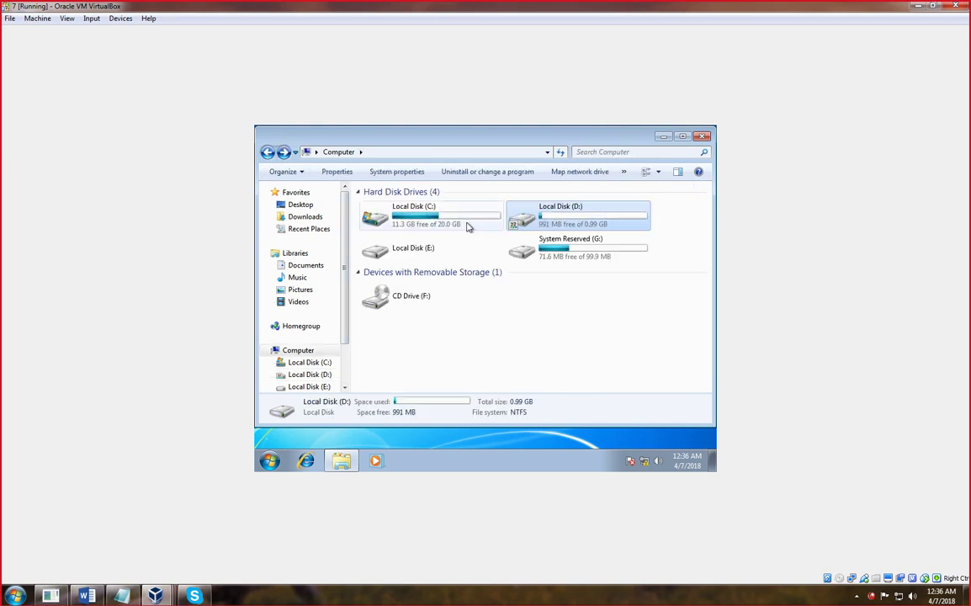
double_click(519, 250)
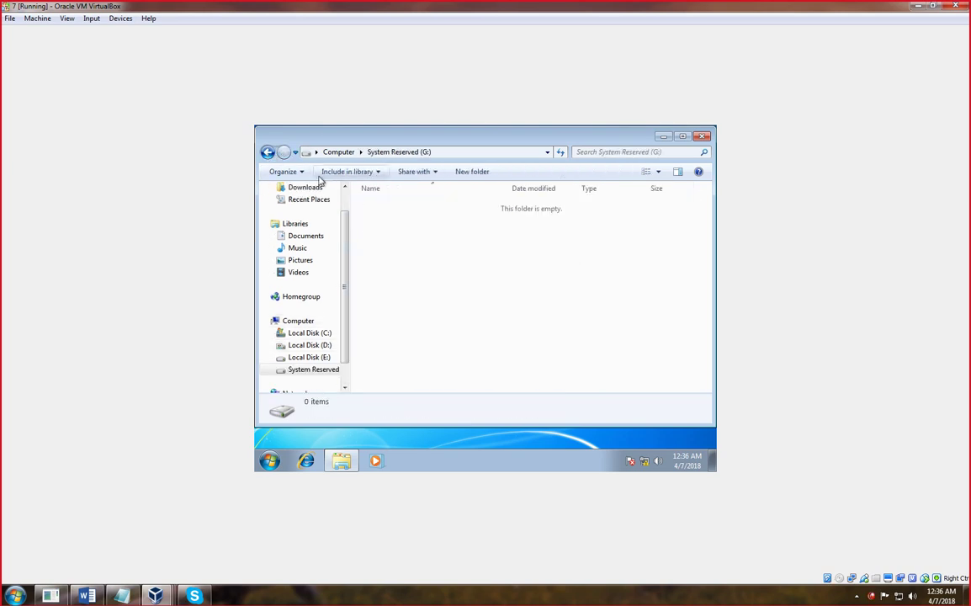
left_click(268, 152)
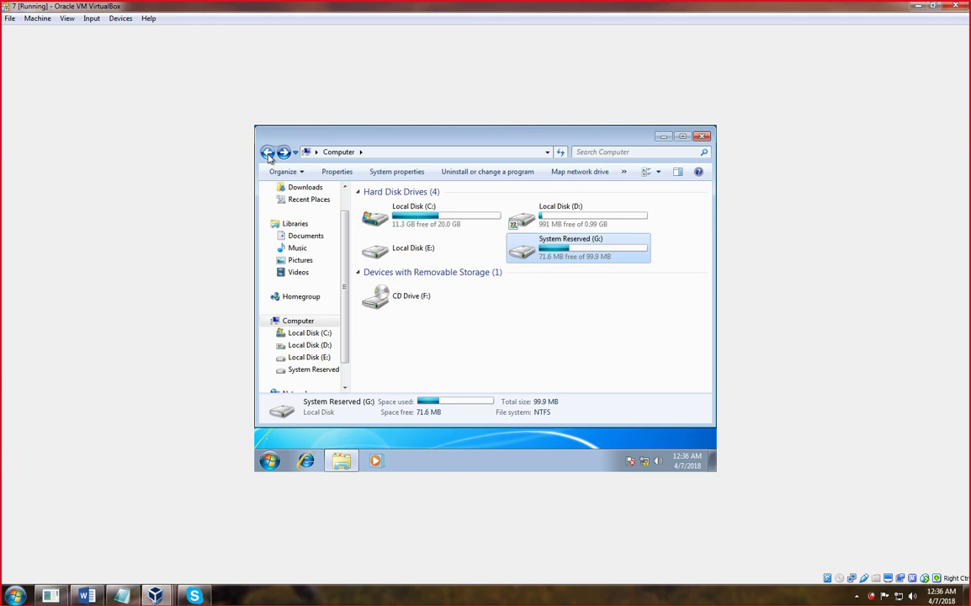
left_click(345, 461)
key("super+r")
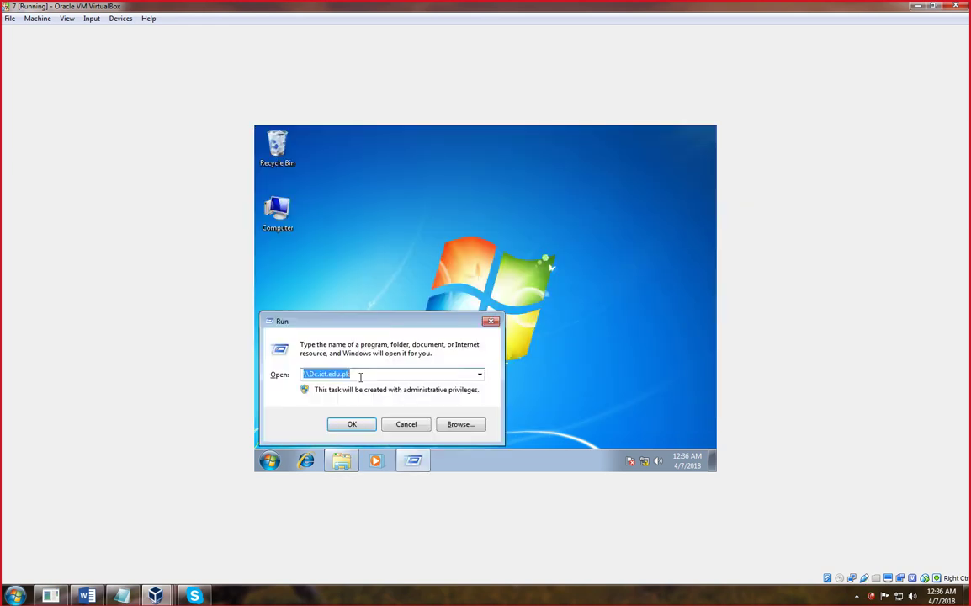
- Go to \\Dc.ict.edu.pk and open its fileserverdata share
key("Return")
left_click(410, 203)
double_click(410, 203)
scroll(456, 282, "down", 20)
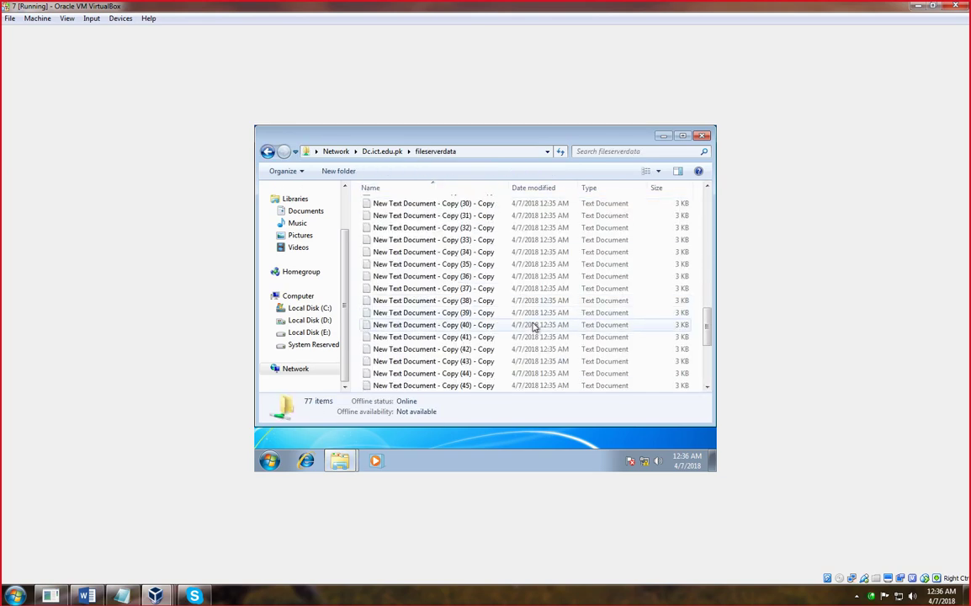
- Paste the copied Users folder into the share and dismiss the not-enough-space error
right_click(502, 368)
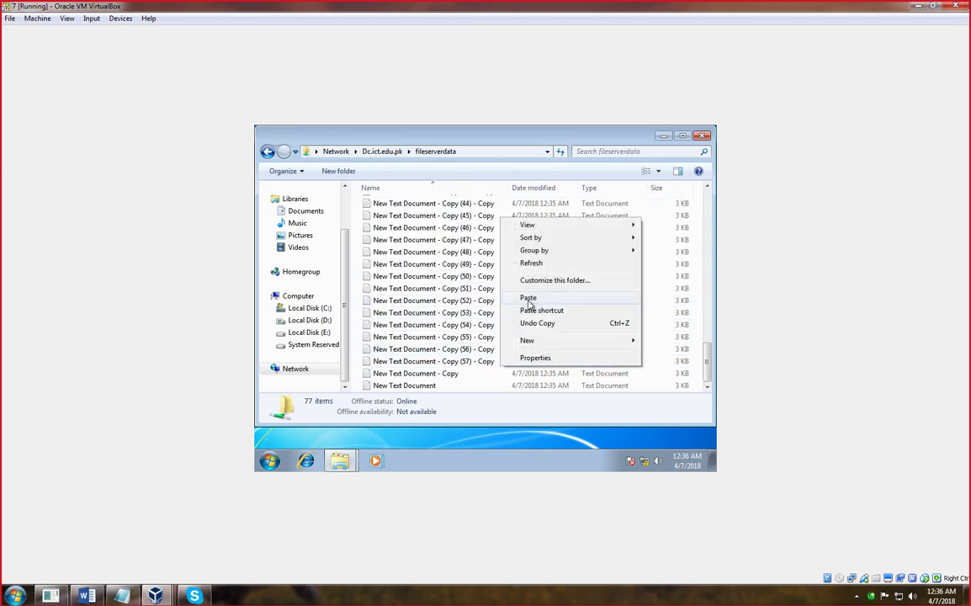
left_click(529, 299)
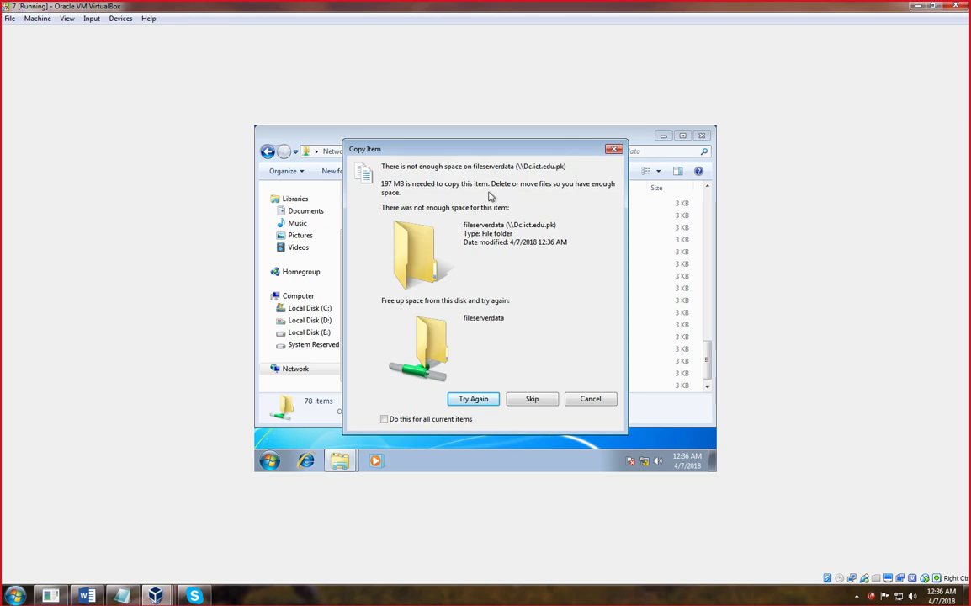
left_click(615, 150)
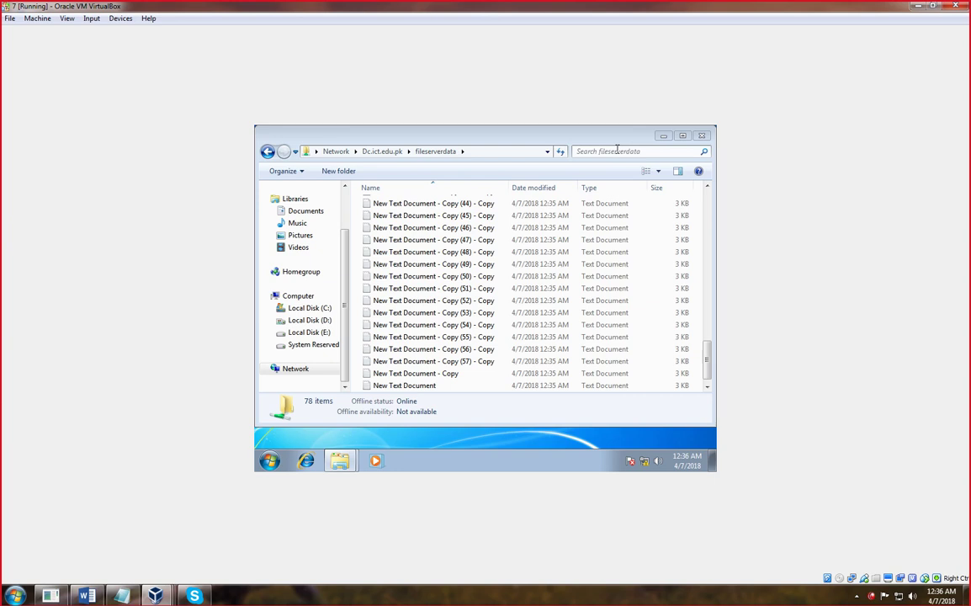
- Run whoami in a cmd console to verify the domain administrator account, then close it and minimise Explorer
left_click(268, 153)
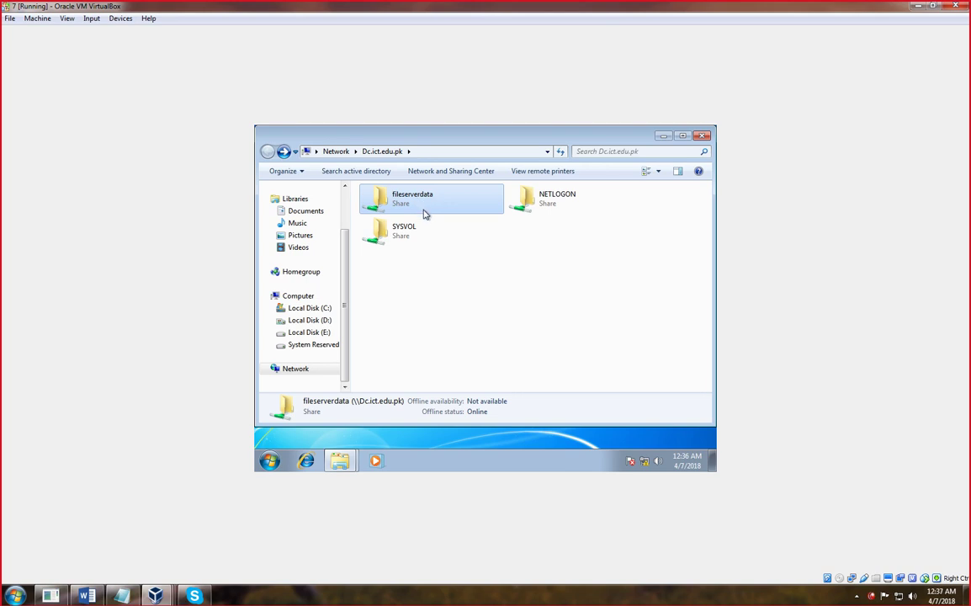
key("super+r")
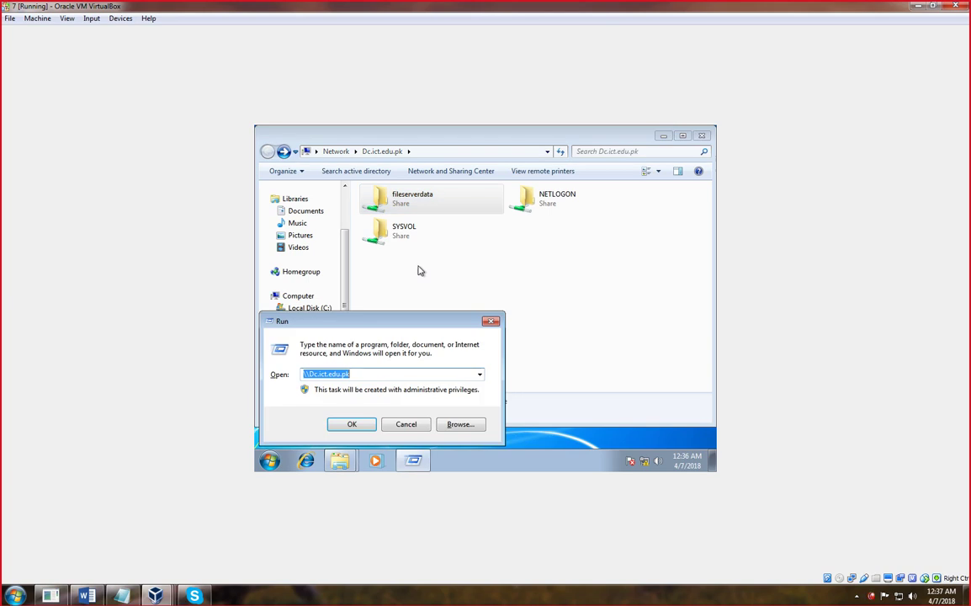
type("cmd")
key("Return")
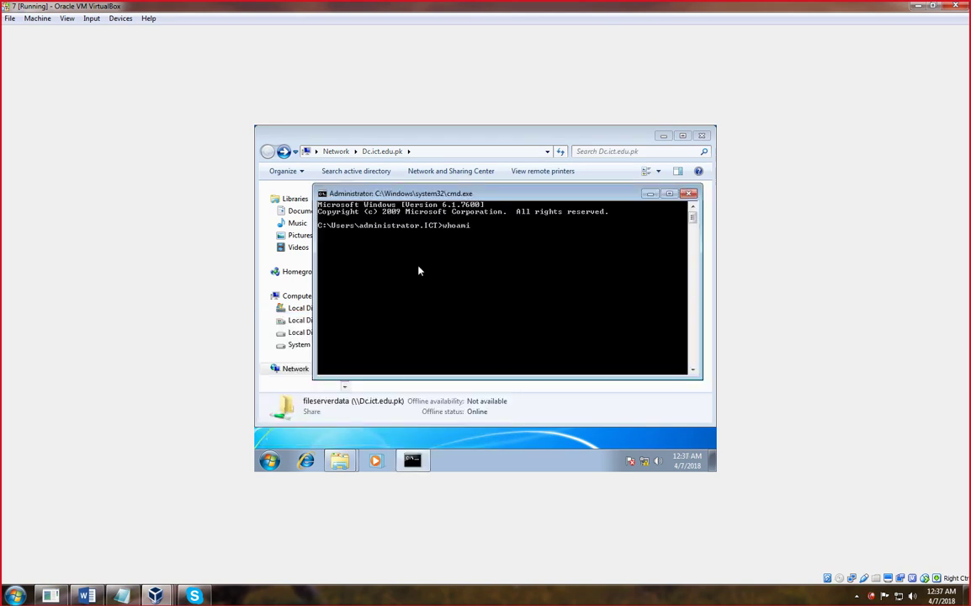
type("whoami")
key("Return")
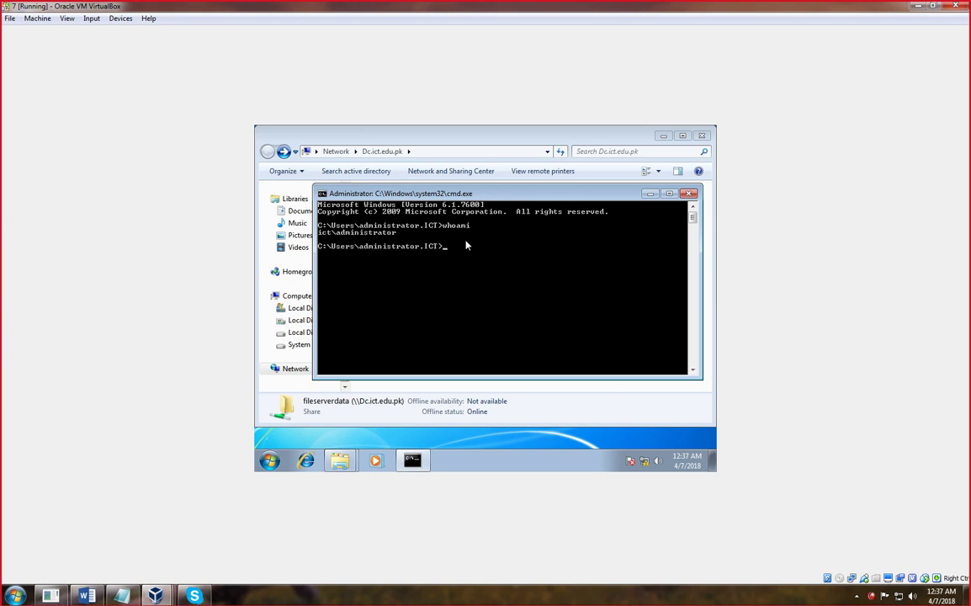
left_click(688, 194)
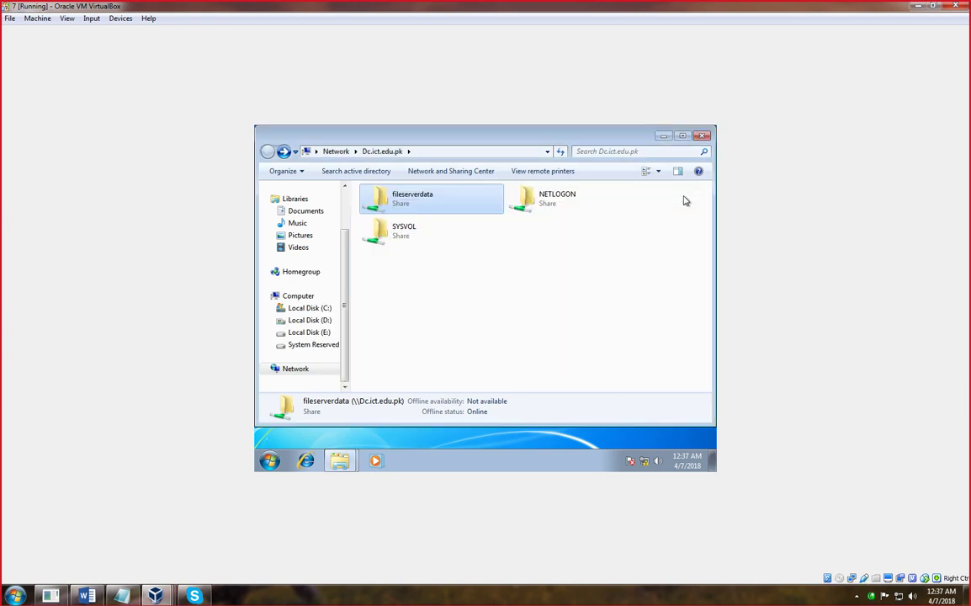
left_click(662, 138)
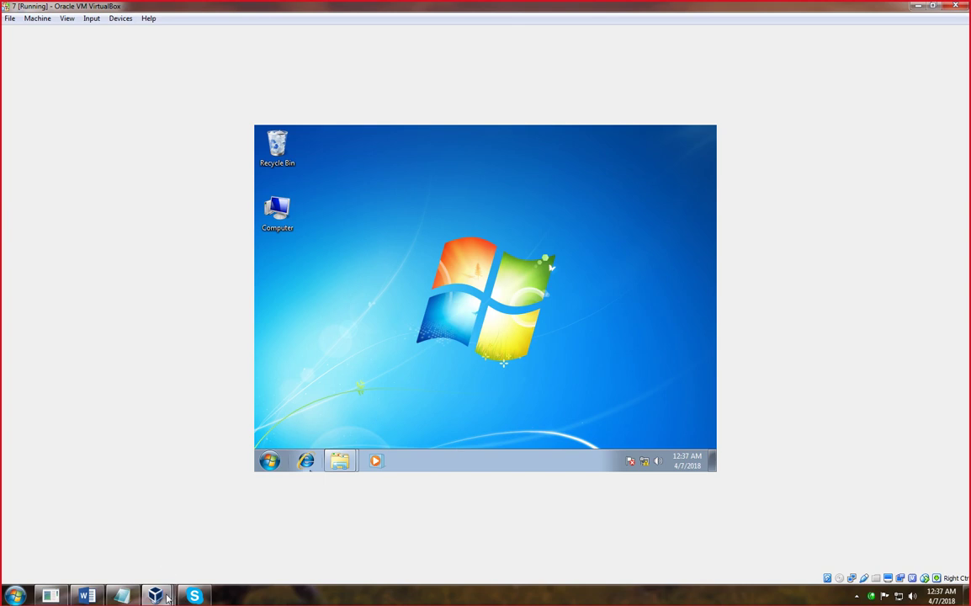
- On the server VM, disable the D:\FileServerDATA hard quota with Disable Quotas, then return to Windows 7
mouse_move(154, 595)
left_click(309, 532)
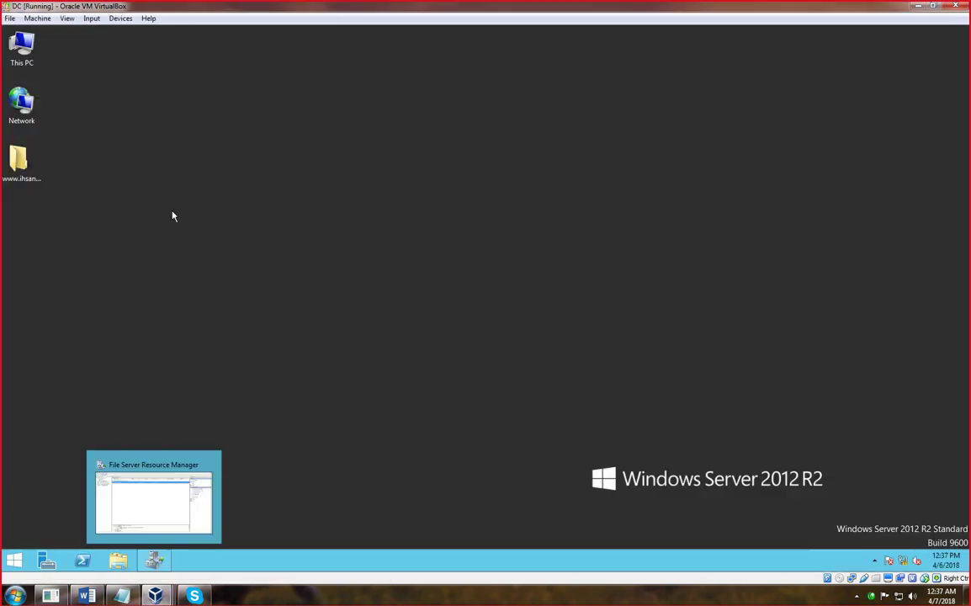
left_click(156, 561)
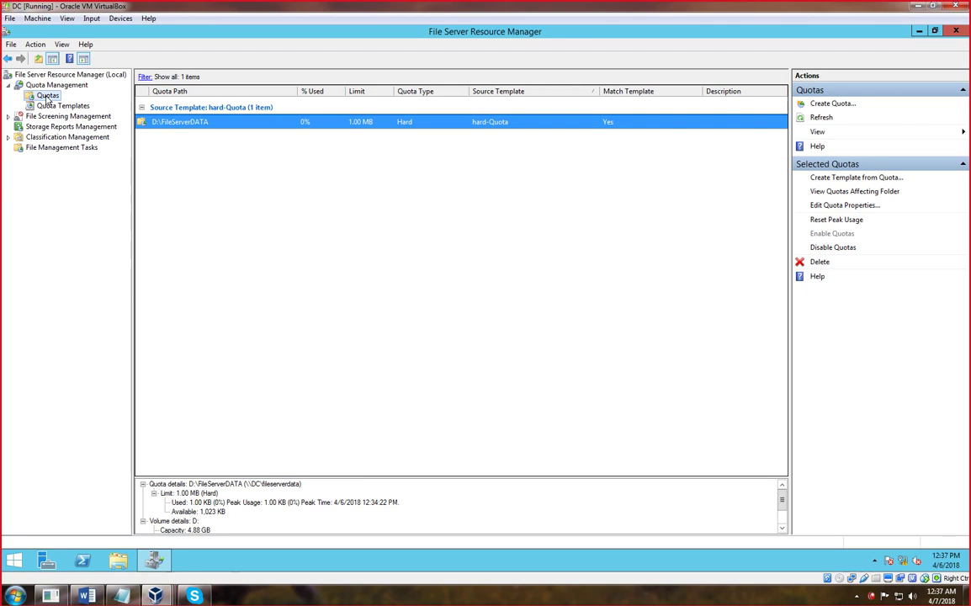
right_click(196, 124)
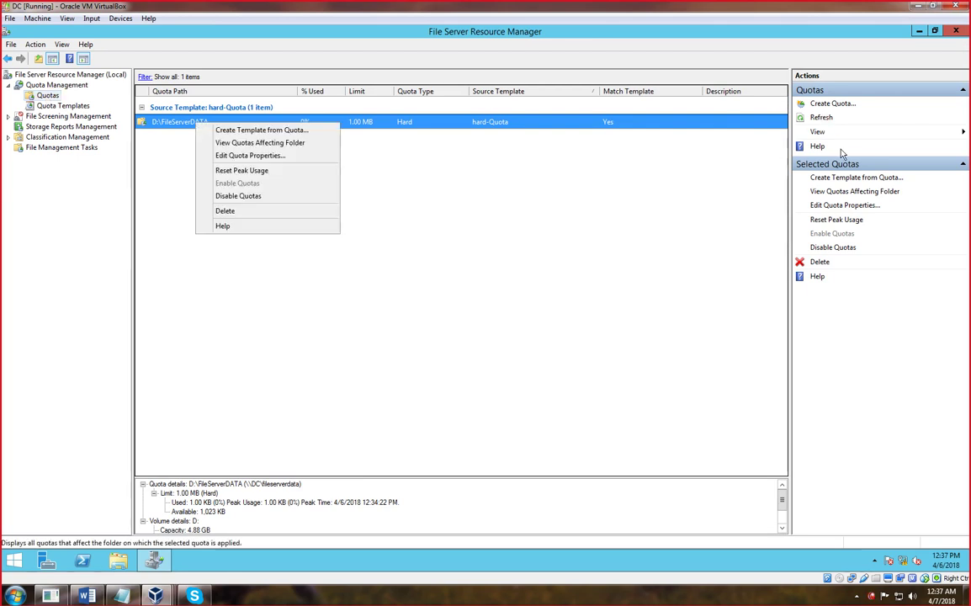
left_click(833, 247)
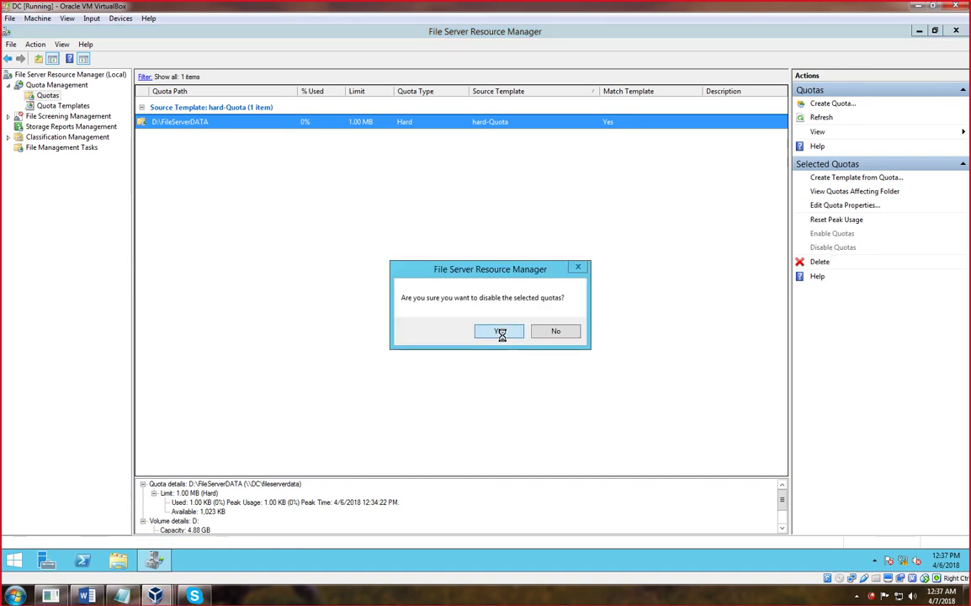
left_click(501, 331)
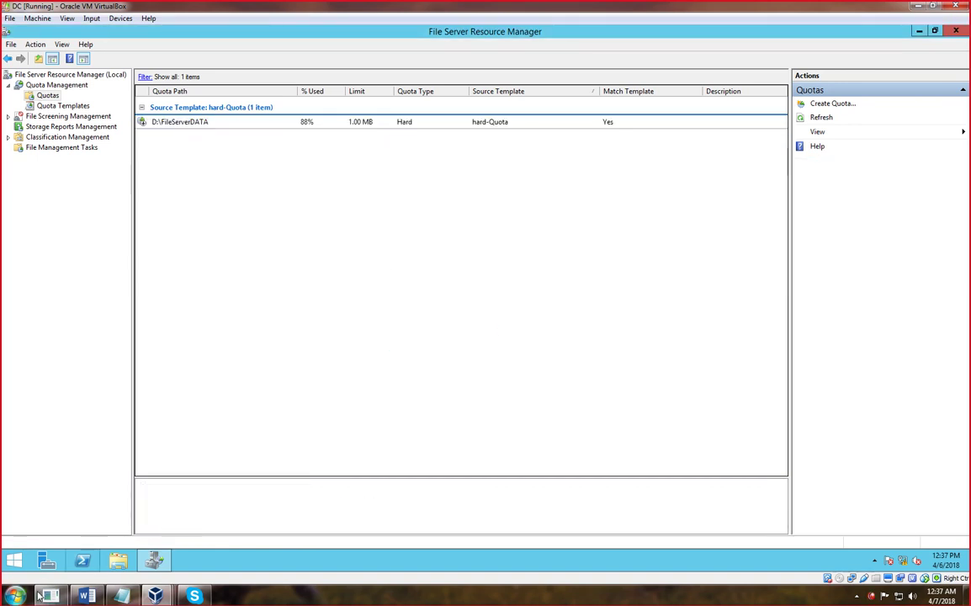
left_click(160, 597)
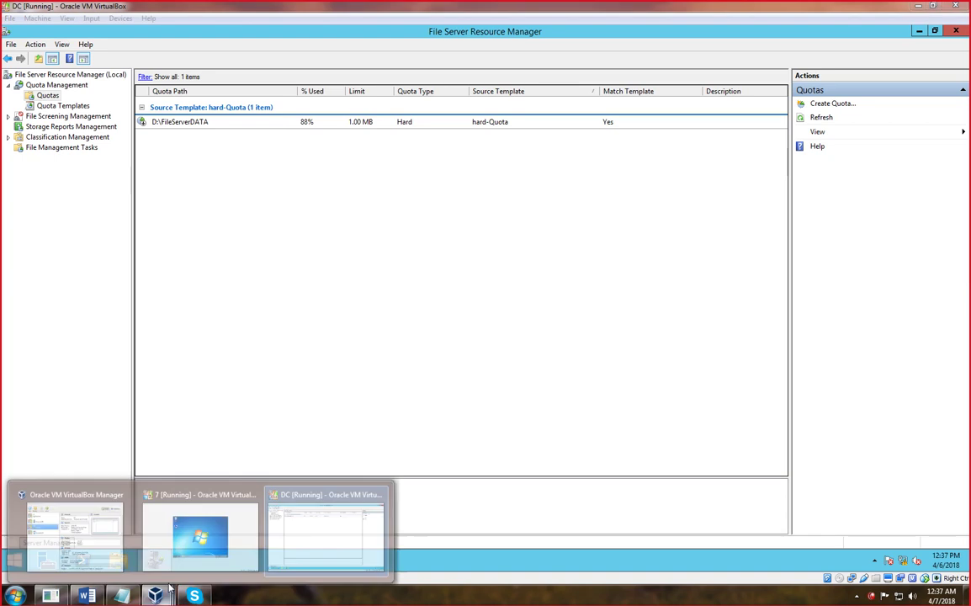
left_click(210, 530)
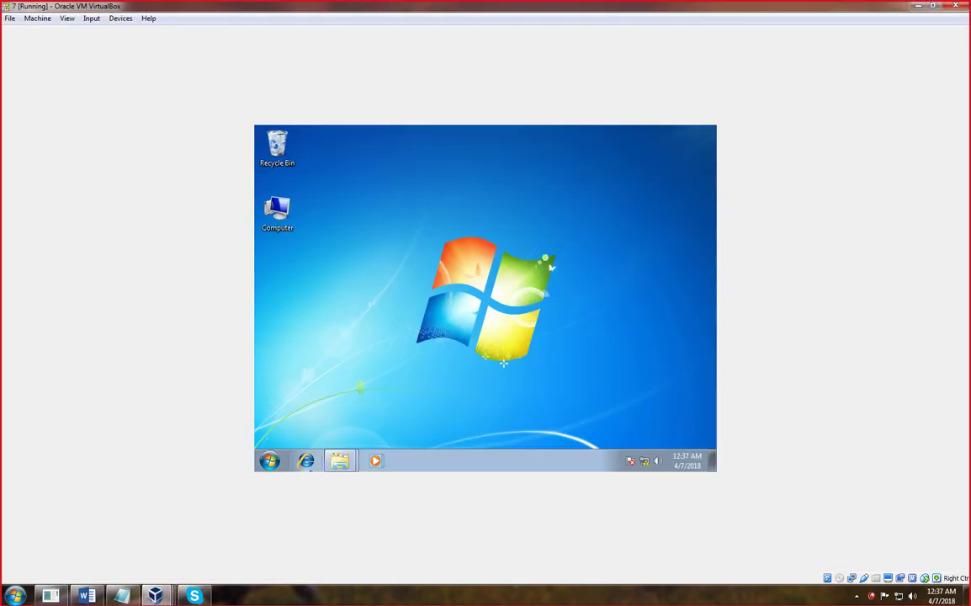
- Copy the Users folder from Local Disk (C:)
double_click(277, 210)
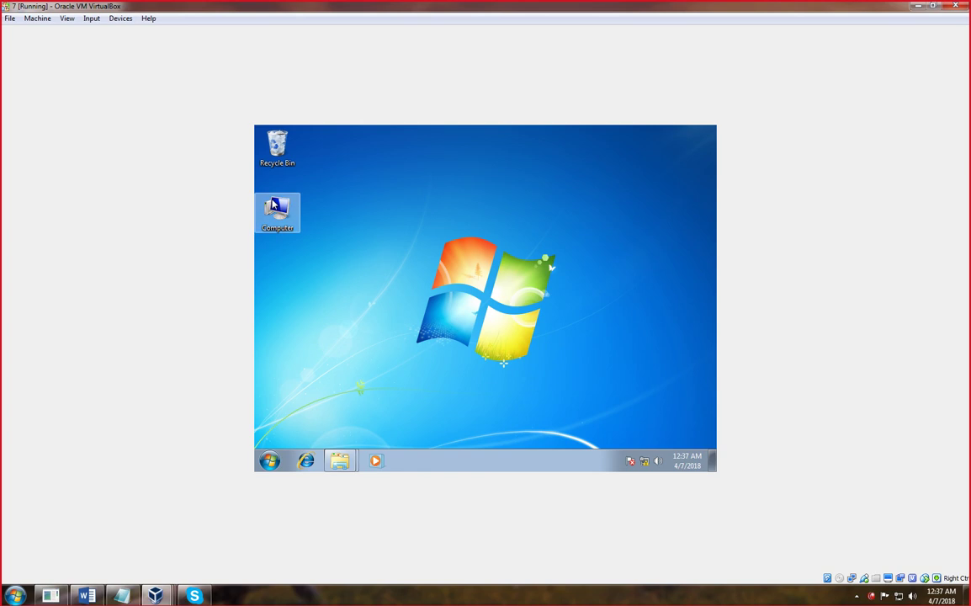
double_click(407, 221)
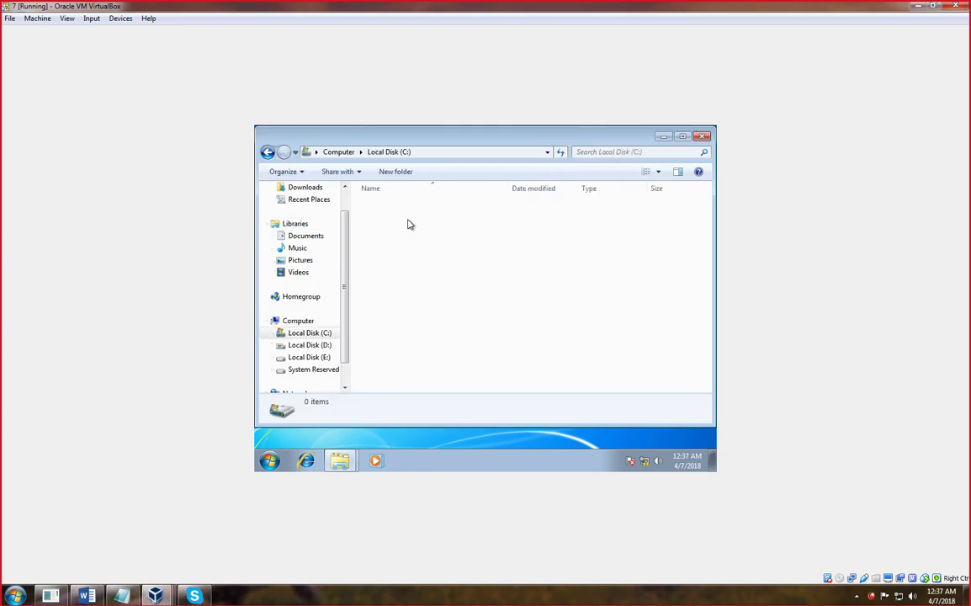
right_click(380, 241)
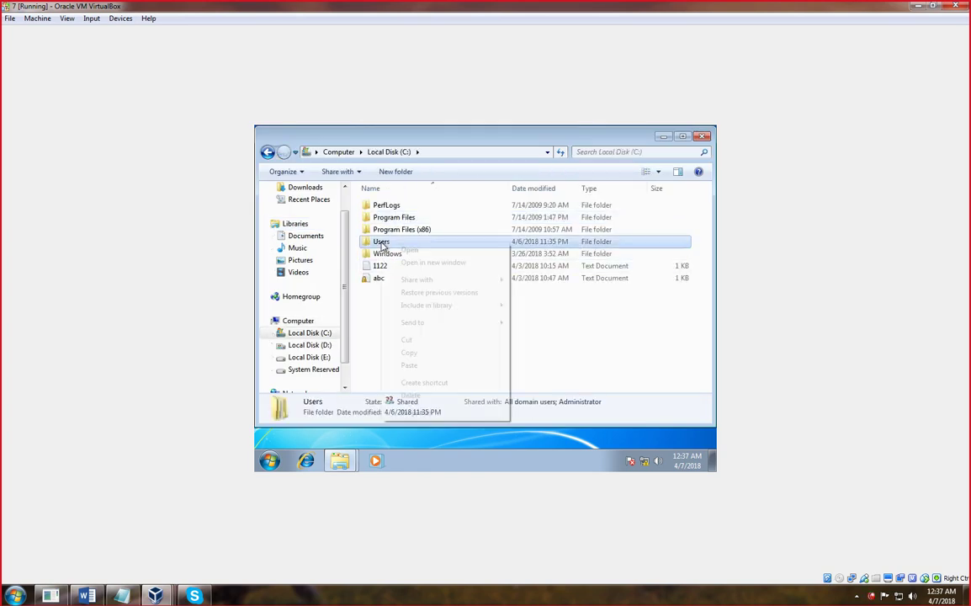
left_click(412, 353)
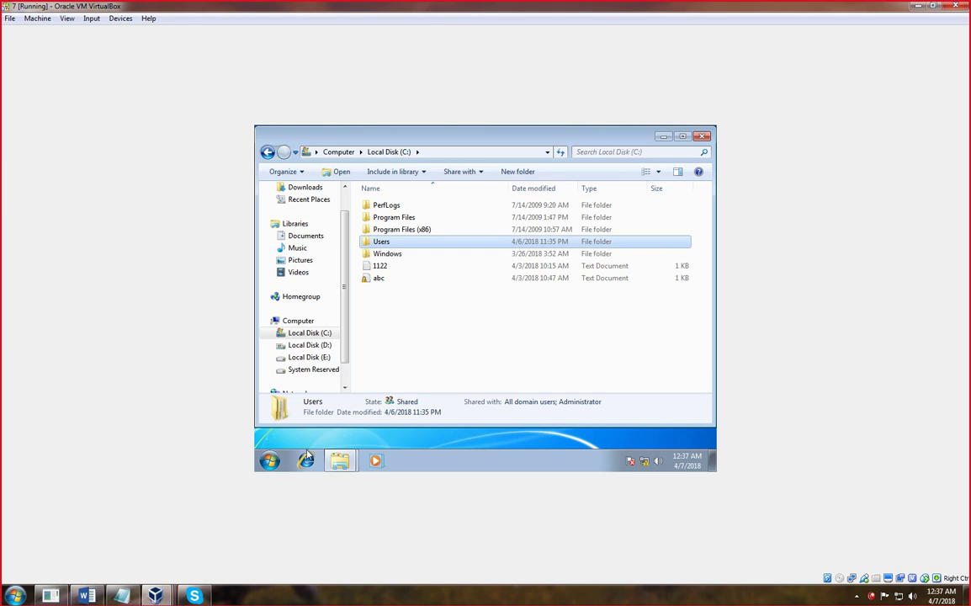
- Paste Users into \\Dc.ict.edu.pk\fileserverdata, accept the merge, then cancel the running copy
key("super+r")
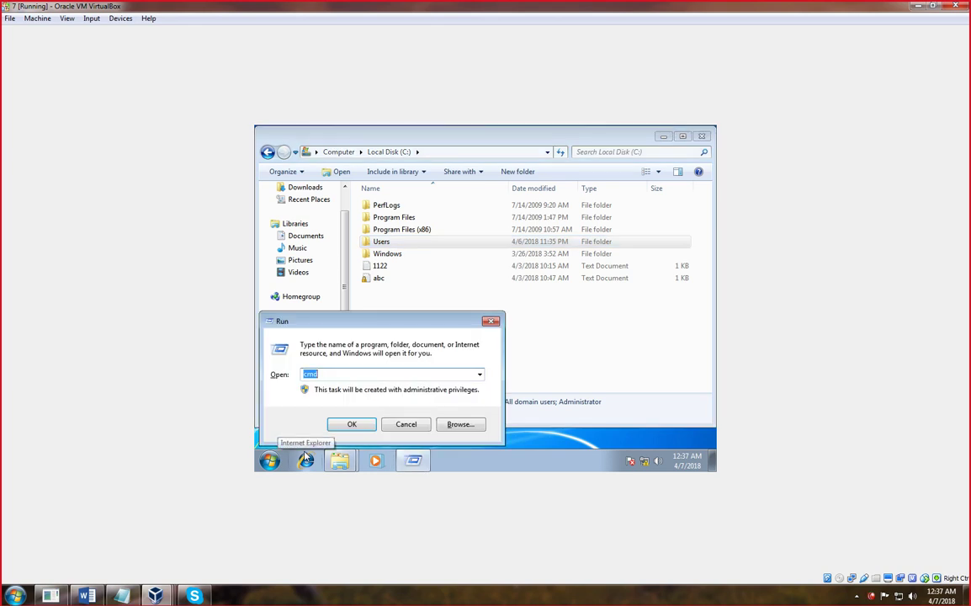
key("Down")
key("Return")
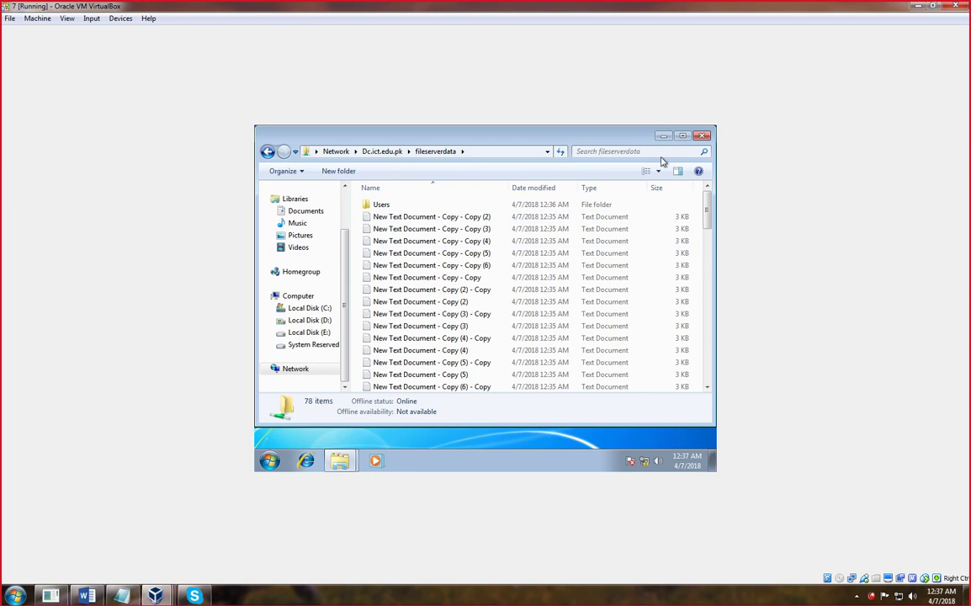
left_click(682, 137)
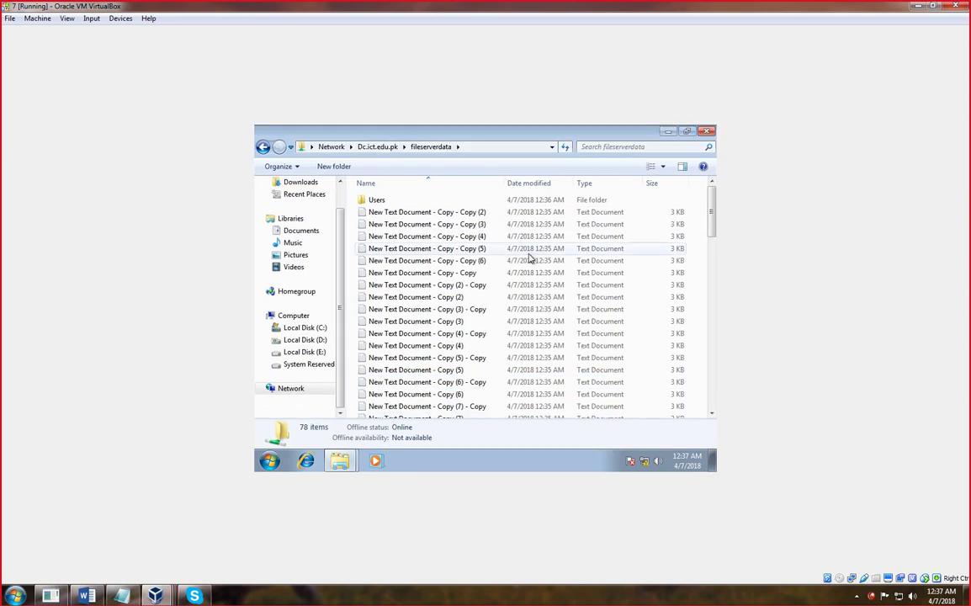
right_click(468, 192)
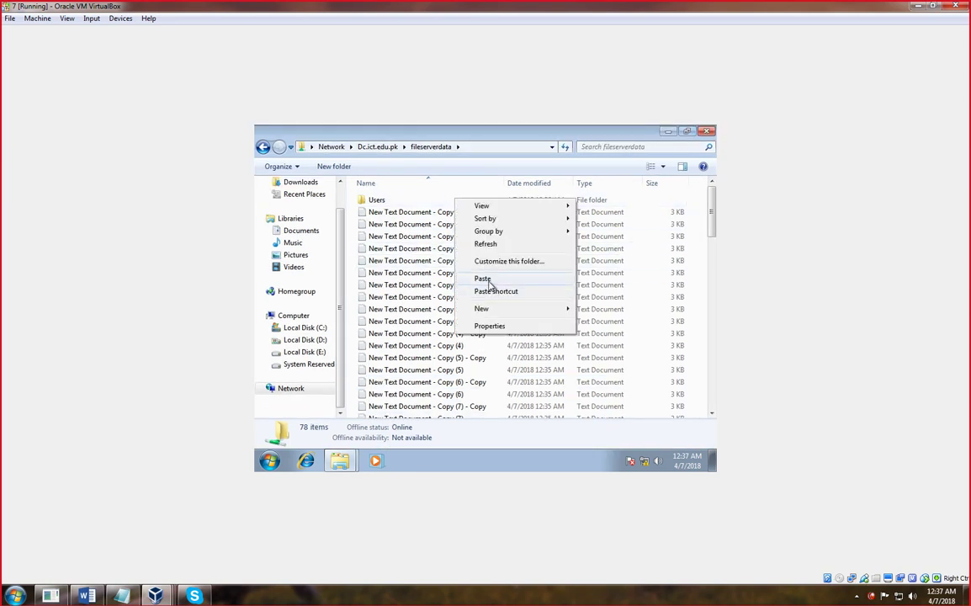
left_click(488, 280)
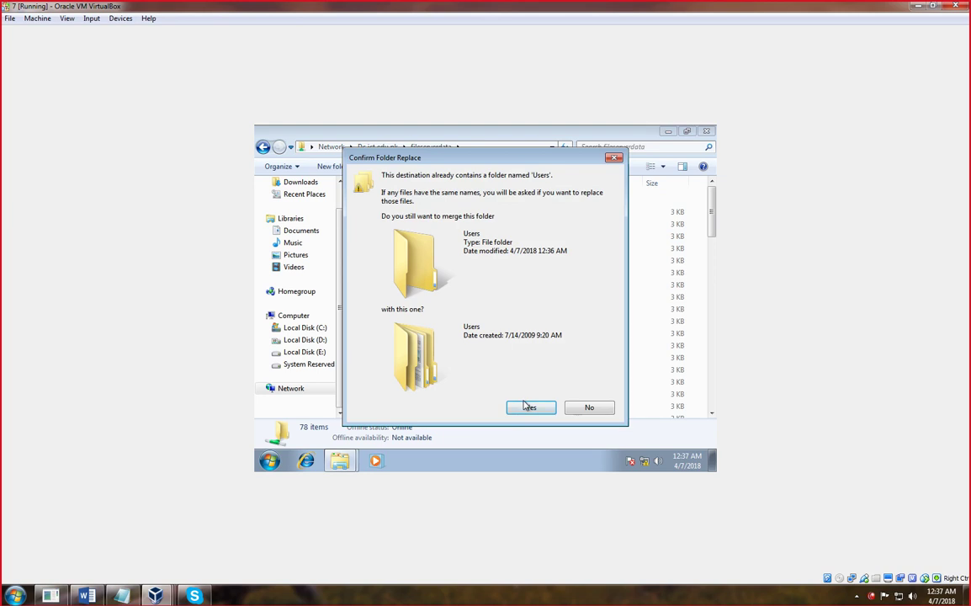
left_click(527, 407)
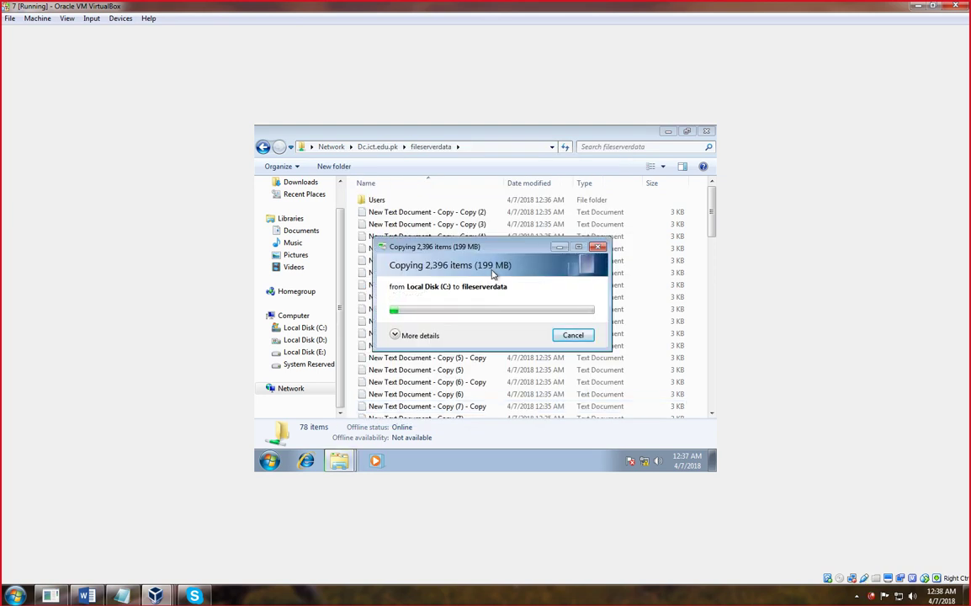
left_click(574, 335)
- Minimise the fileserverdata window and switch back to the server VM
left_click(671, 133)
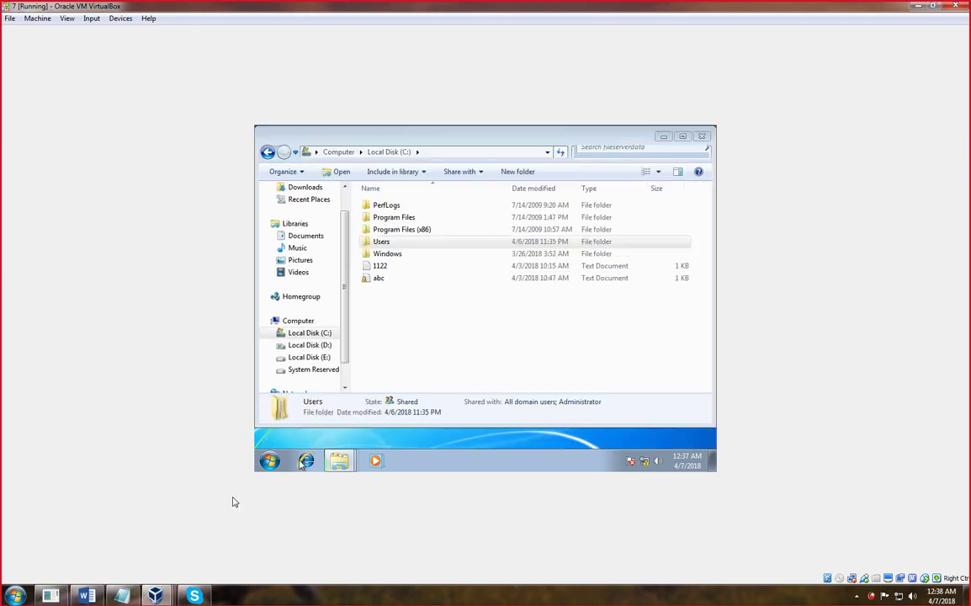
left_click(155, 596)
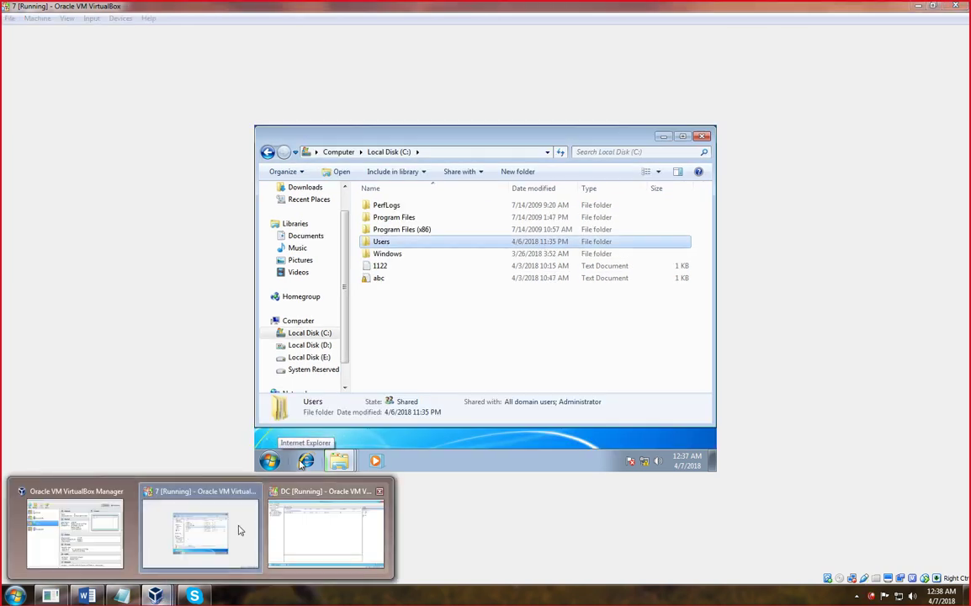
left_click(292, 526)
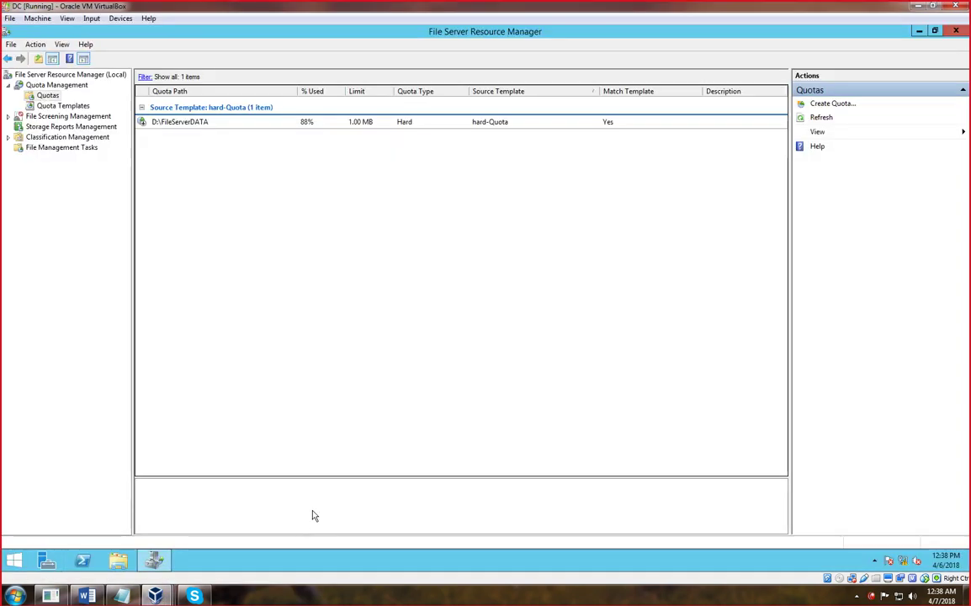
- Collapse Quota Management and expand File Screening Management in the tree
left_click(9, 85)
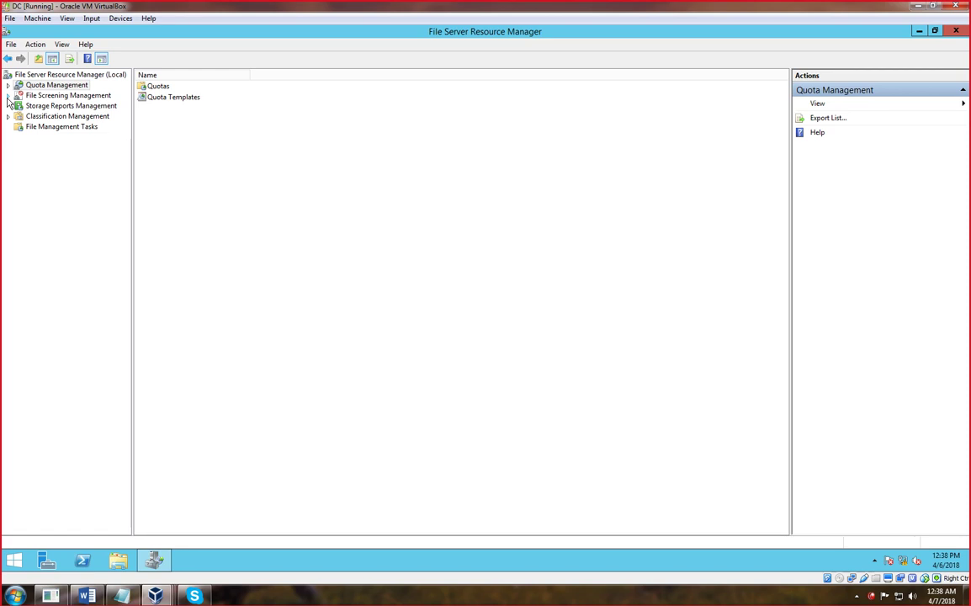
left_click(8, 97)
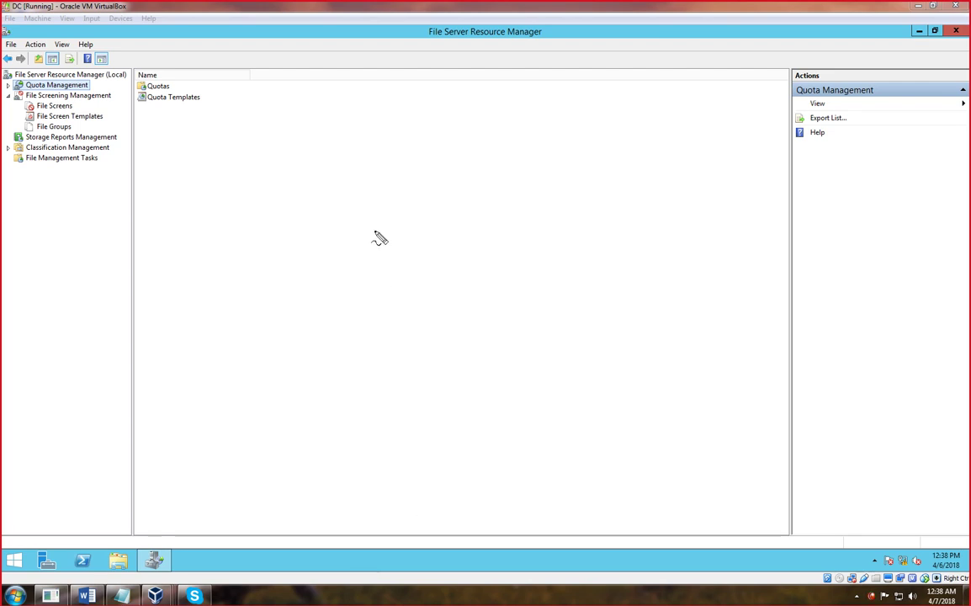
- Sketch a box, 'ali' and bracketed docx/Txt notes with the screen pen, clear them, then show File Screens
mouse_move(364, 199)
left_mouse_down()
mouse_move(254, 200)
mouse_move(255, 232)
mouse_move(392, 232)
mouse_move(441, 197)
mouse_move(362, 202)
left_mouse_up()
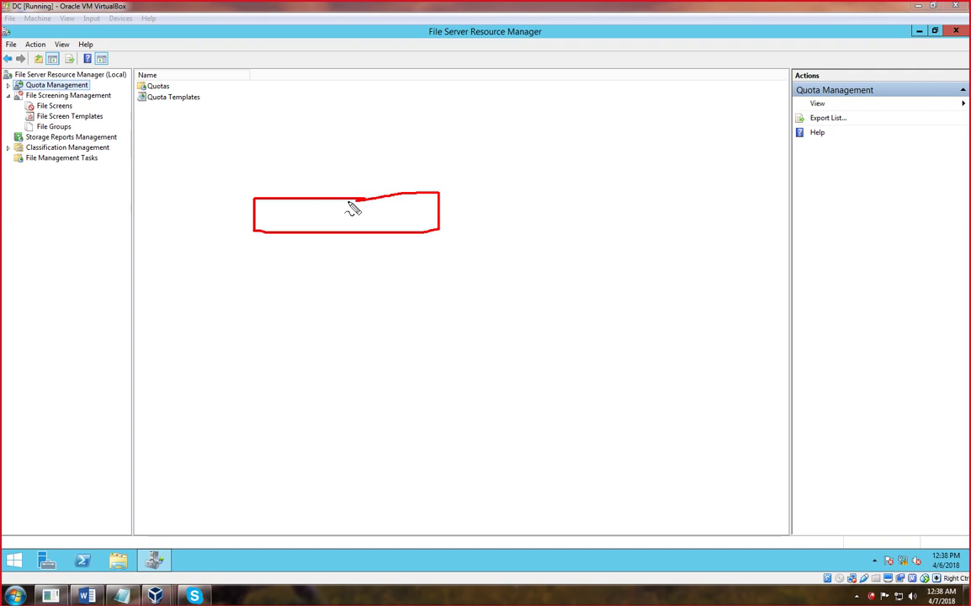
mouse_move(313, 145)
left_mouse_down()
mouse_move(323, 153)
mouse_move(336, 140)
mouse_move(346, 156)
mouse_move(367, 154)
mouse_move(353, 133)
left_mouse_up()
left_click(354, 131)
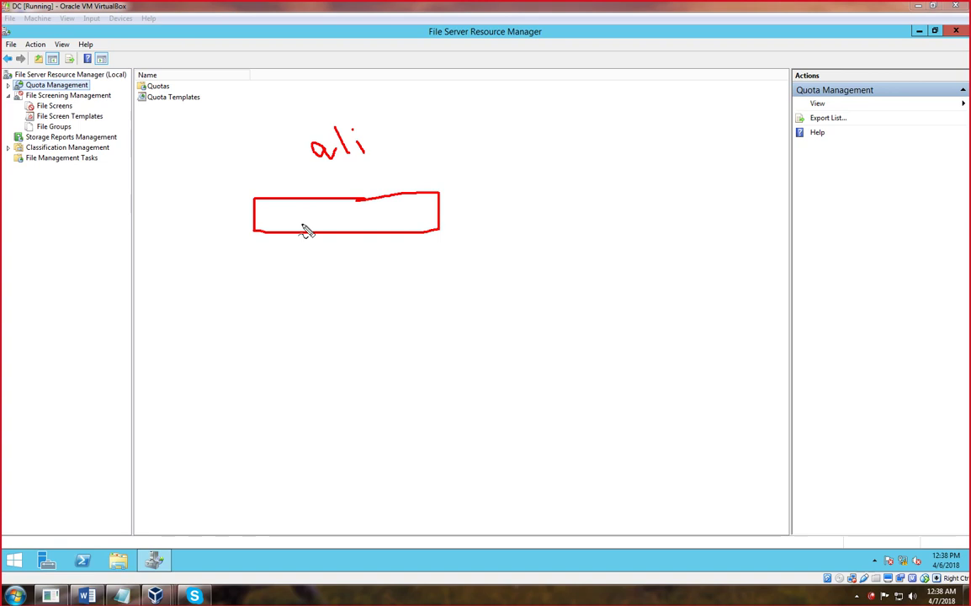
left_click_drag(453, 143, 461, 287)
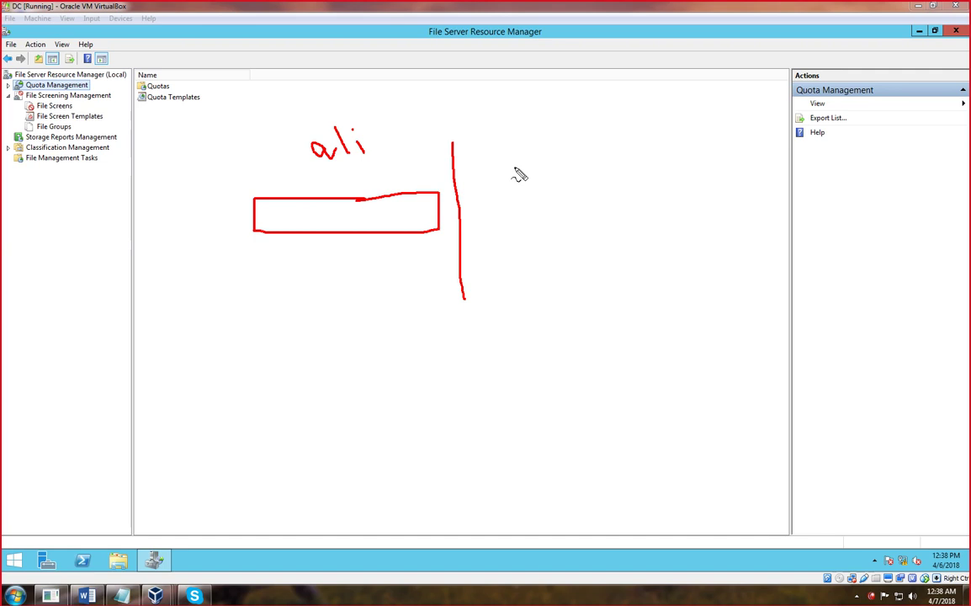
mouse_move(545, 158)
left_mouse_down()
mouse_move(560, 165)
mouse_move(606, 152)
mouse_move(604, 164)
left_mouse_up()
left_click_drag(539, 204, 565, 203)
mouse_move(557, 207)
left_mouse_down()
mouse_move(566, 230)
mouse_move(606, 223)
mouse_move(591, 227)
left_mouse_up()
mouse_move(621, 195)
left_mouse_down()
mouse_move(622, 225)
mouse_move(629, 208)
left_mouse_up()
left_click_drag(613, 129, 672, 246)
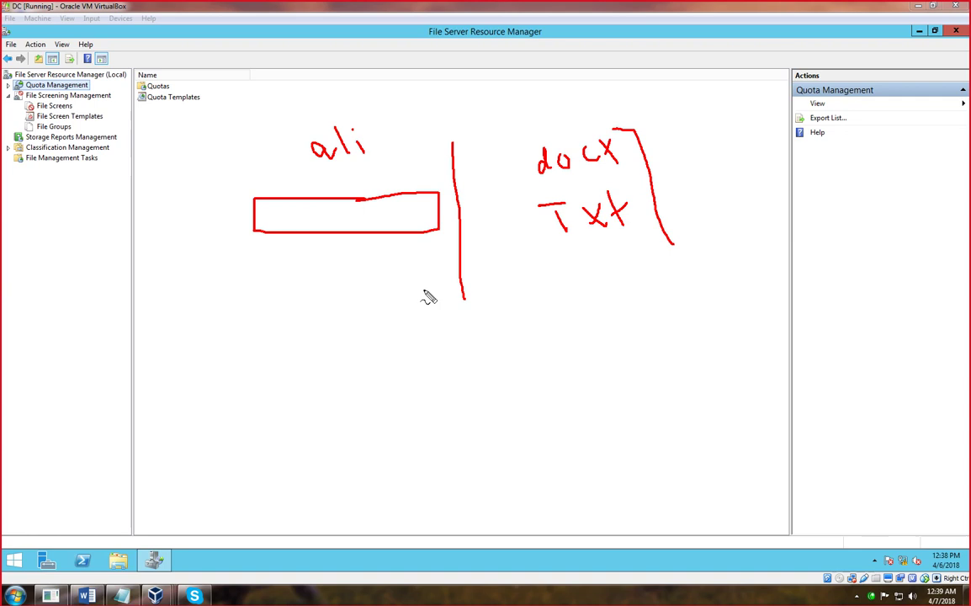
key("Escape")
left_click(59, 107)
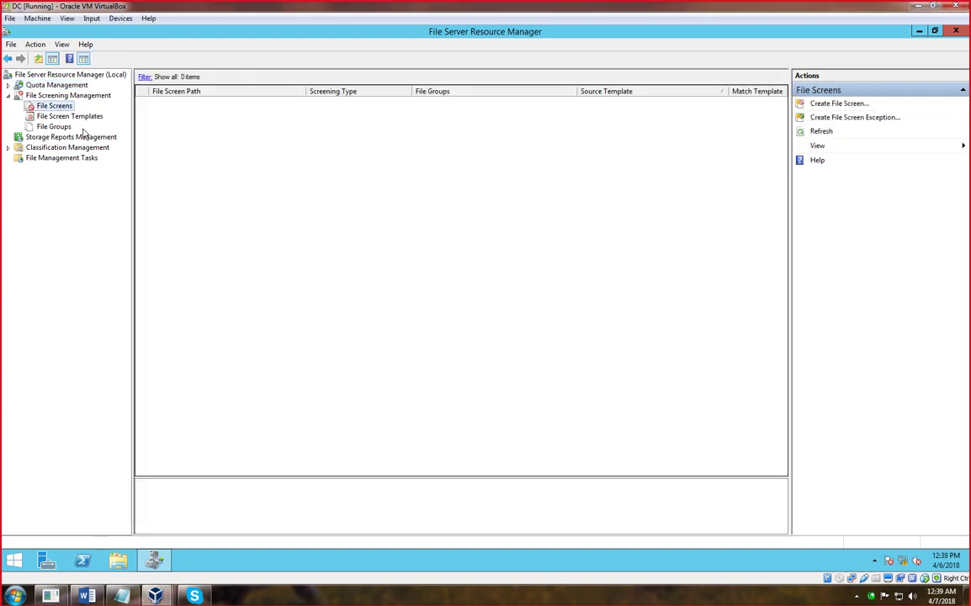
- Go via File Screen Templates to File Groups and select Audio and Video Files
left_click(77, 121)
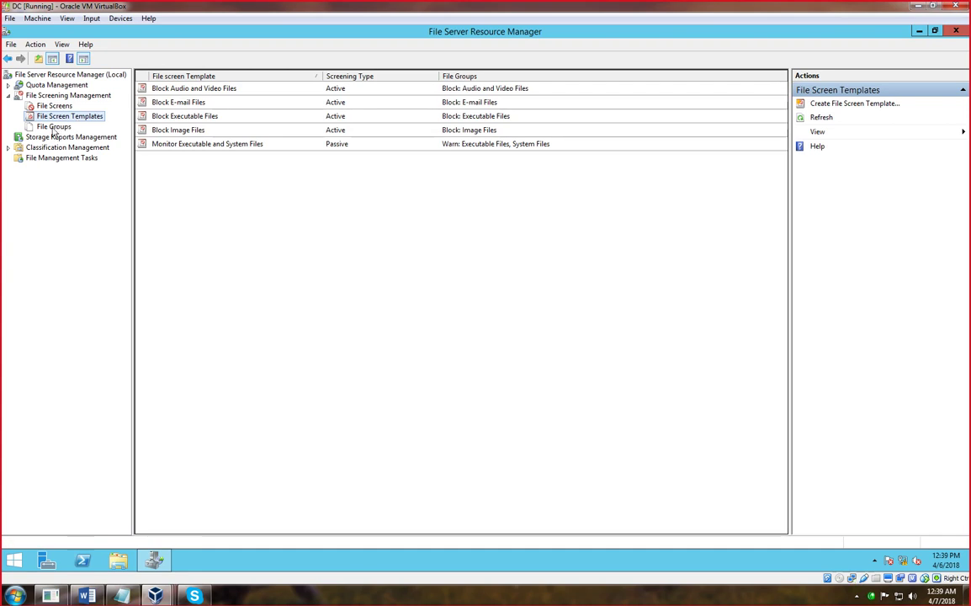
left_click(53, 128)
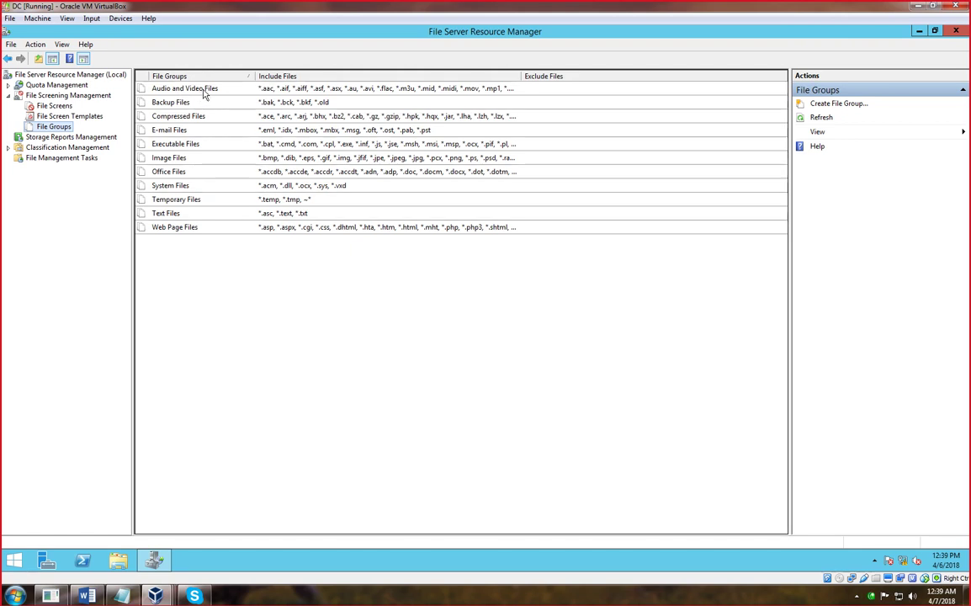
left_click(203, 91)
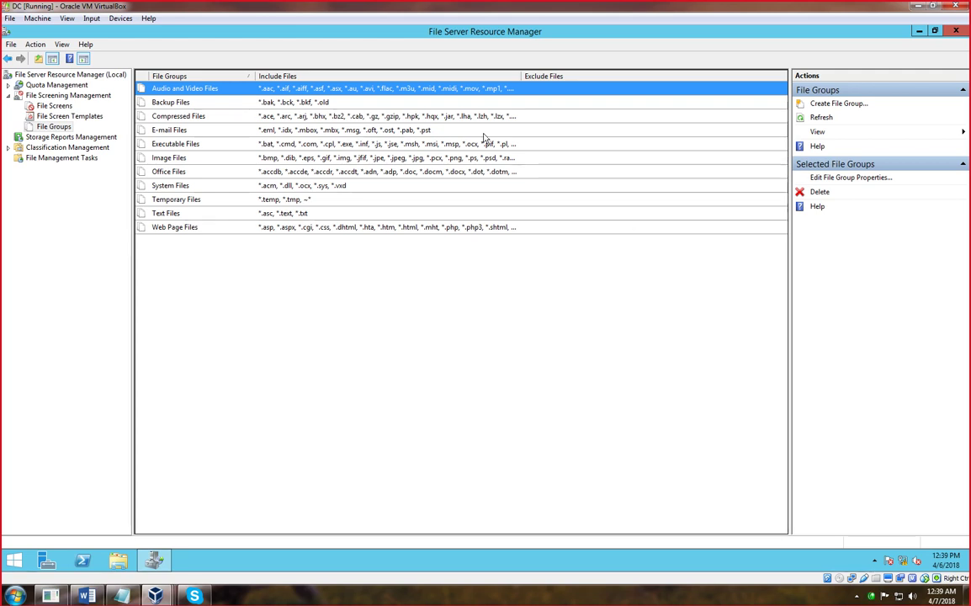
- Open the Audio and Video Files properties and add the *.mkv pattern to files to include
left_click(826, 179)
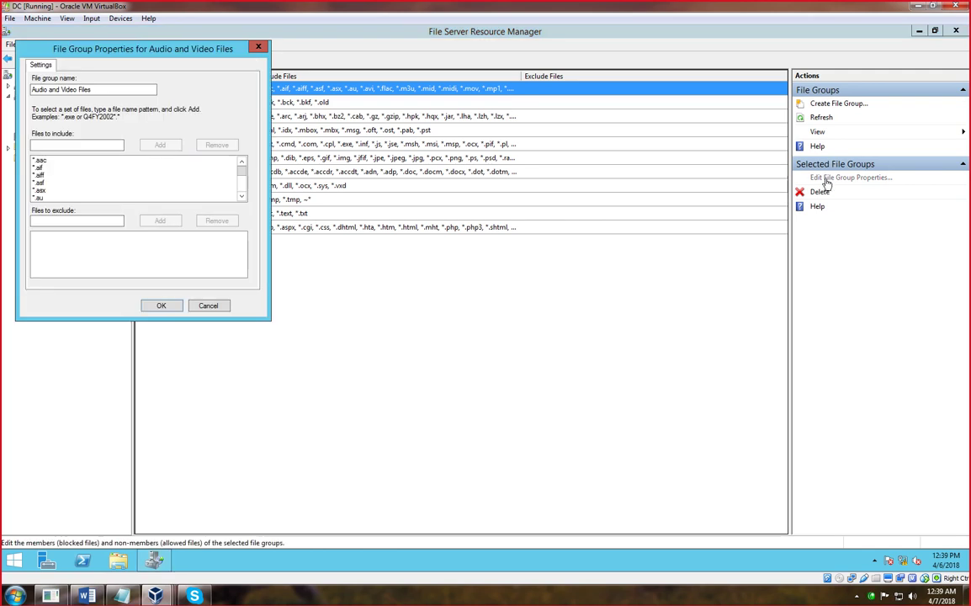
left_click_drag(122, 54, 193, 65)
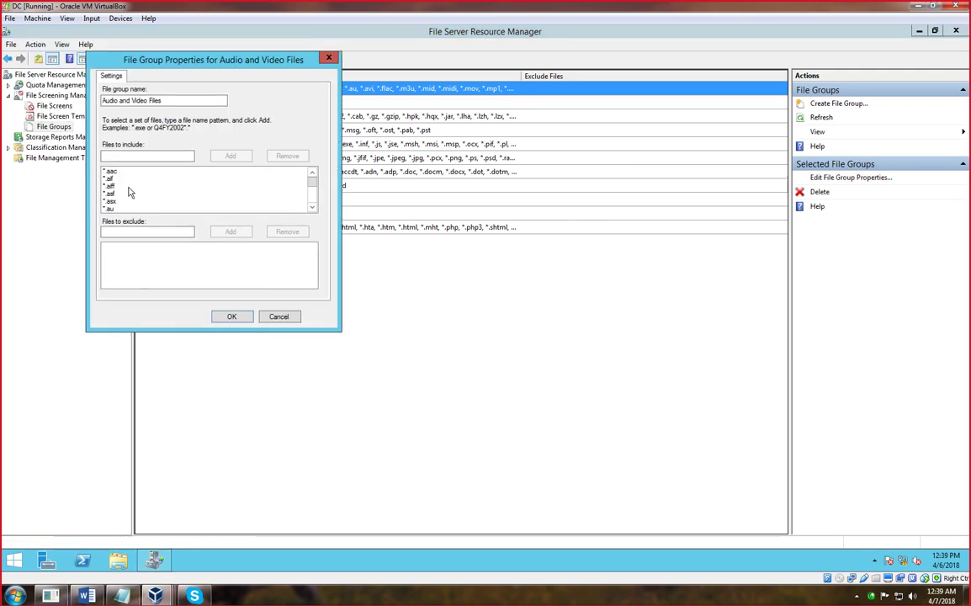
left_click(312, 207)
left_click(312, 207)
left_click(312, 207)
left_click(312, 208)
left_click(312, 208)
left_click(312, 208)
left_click(312, 208)
left_click(312, 208)
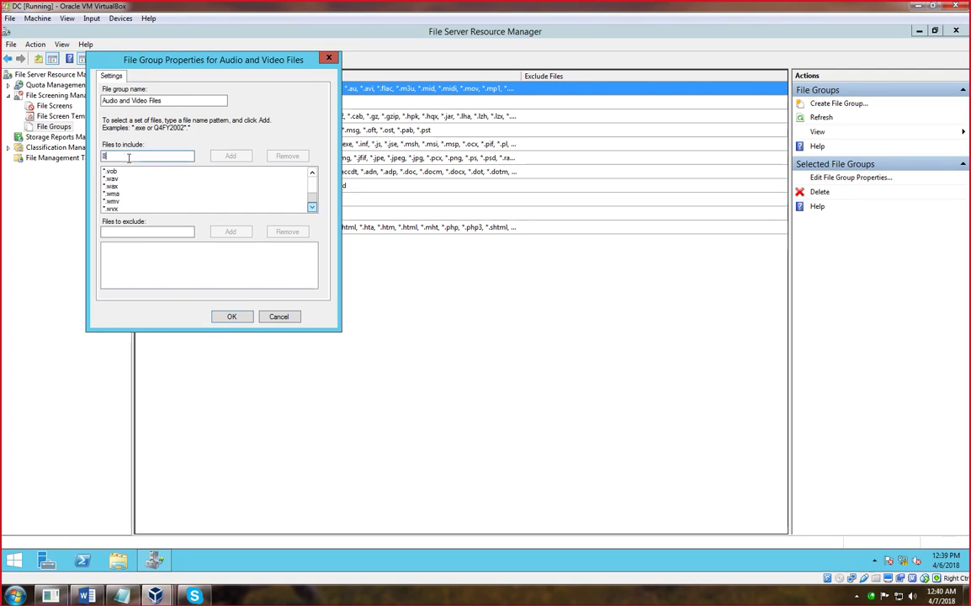
type("8.mk")
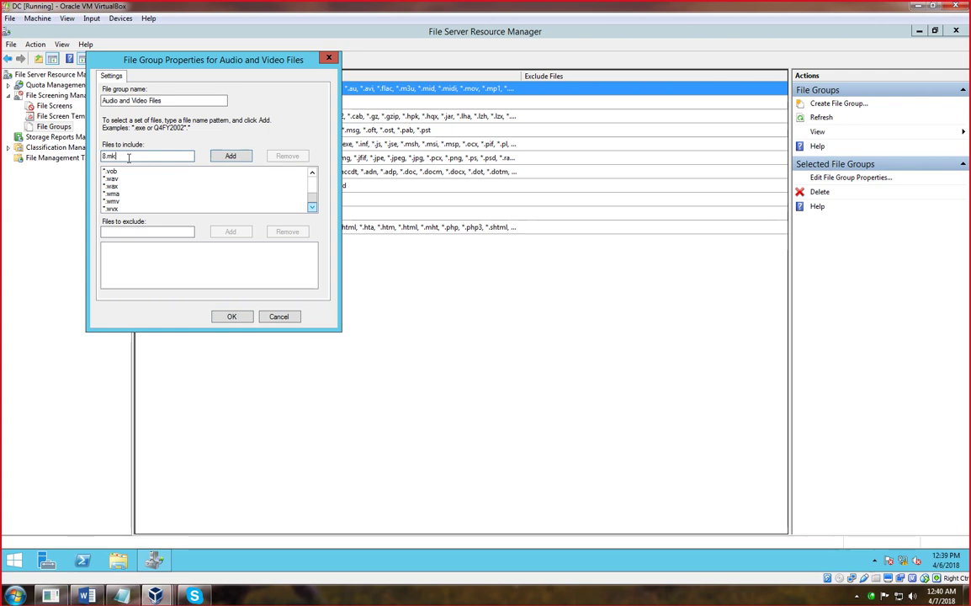
type("*.mk")
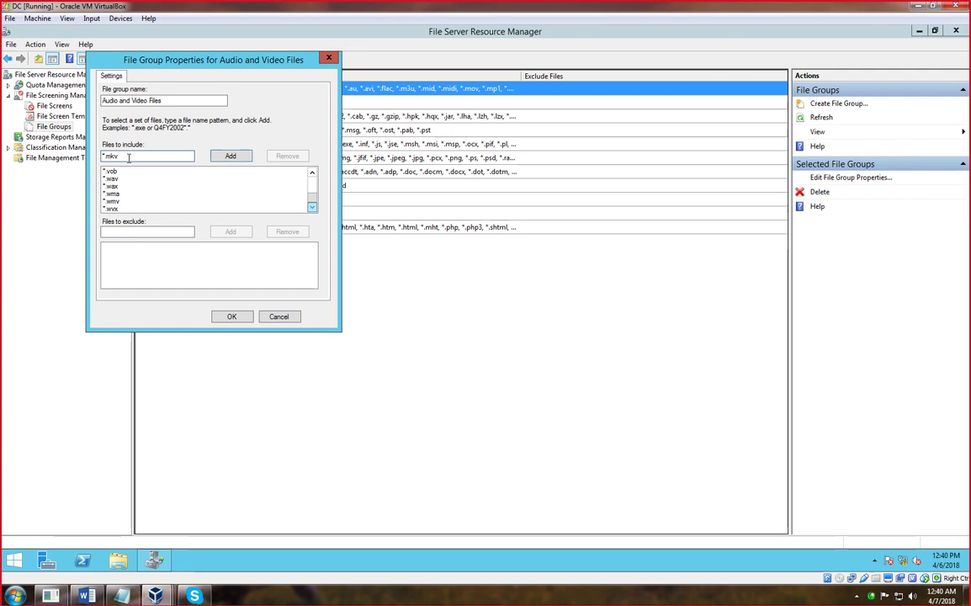
left_click(233, 157)
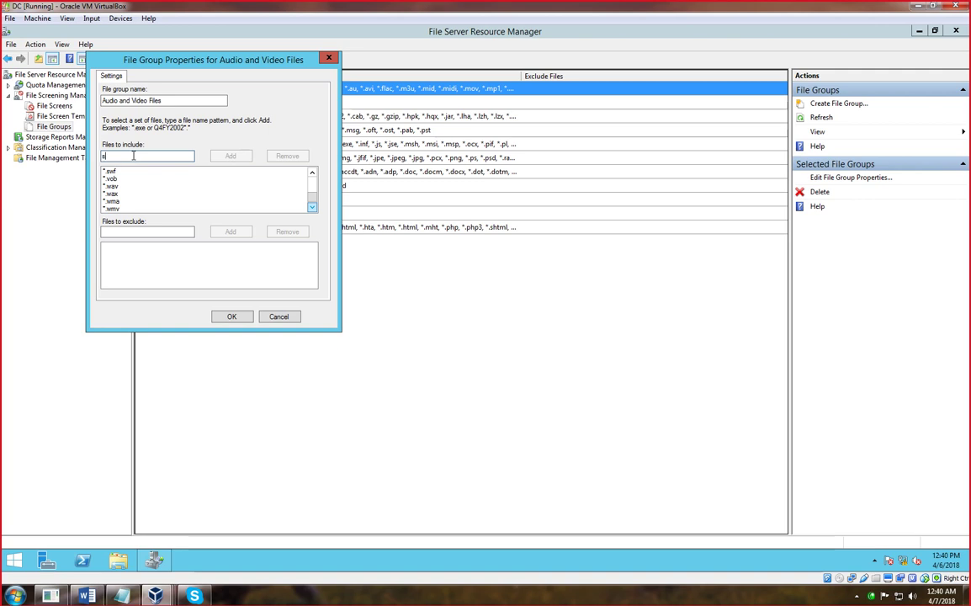
- Add song.mp4 to the included files and save the group with OK
type("song.mpv")
key("BackSpace")
type("4")
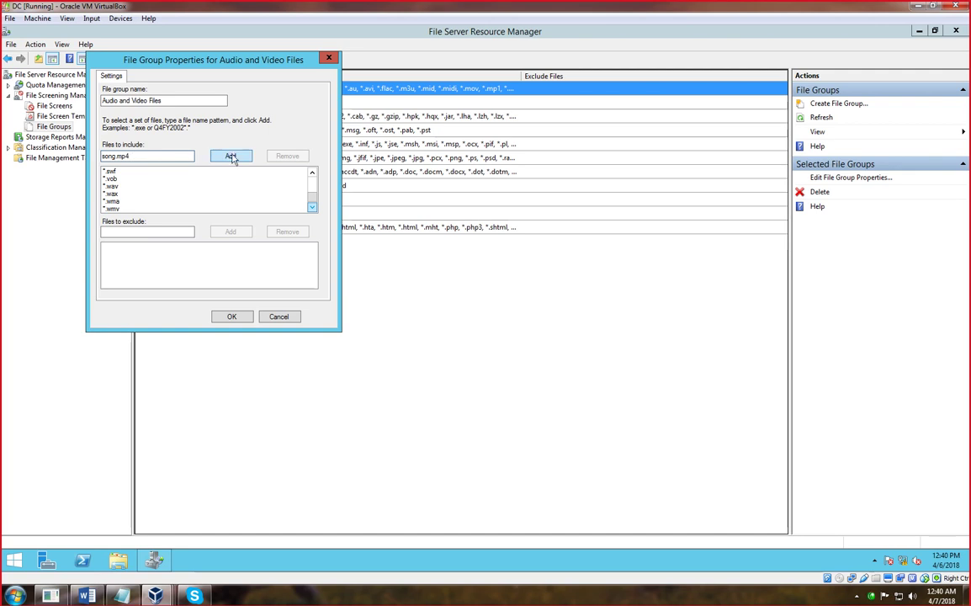
left_click(232, 159)
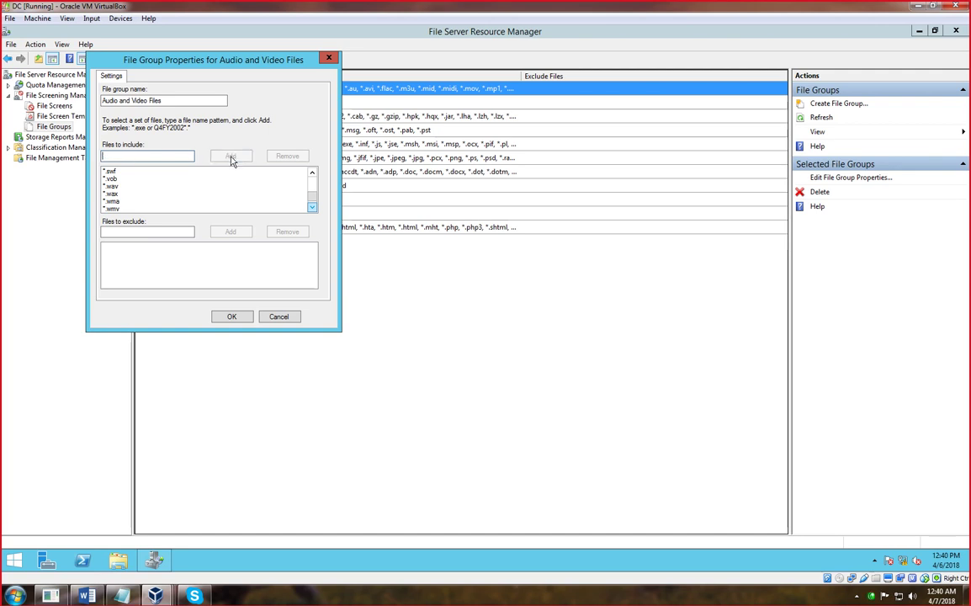
left_click(234, 318)
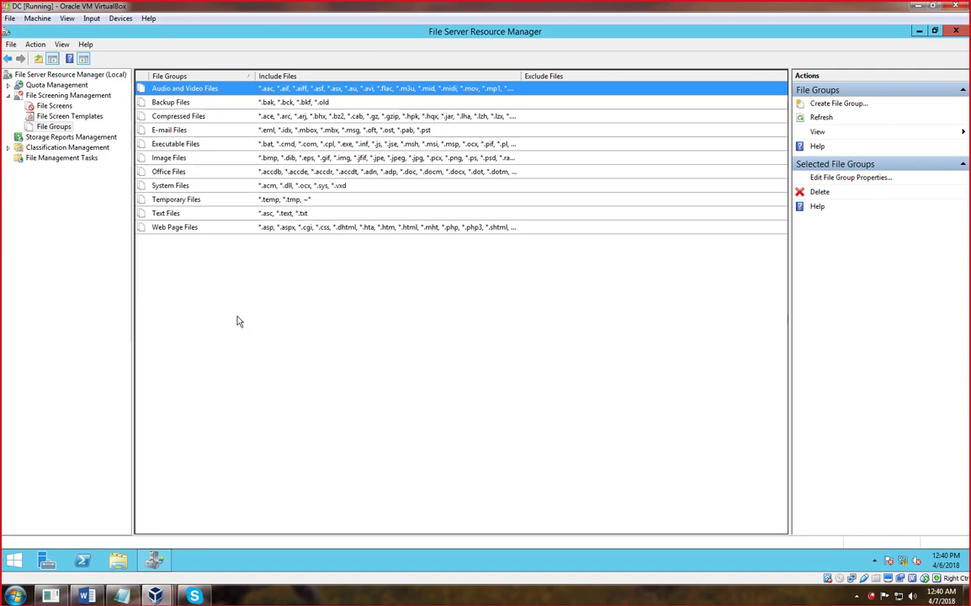
- Browse the Backup, Compressed, E-mail, Executable and Image groups, then bring up File Screen Templates actions
left_click(174, 104)
left_click(191, 119)
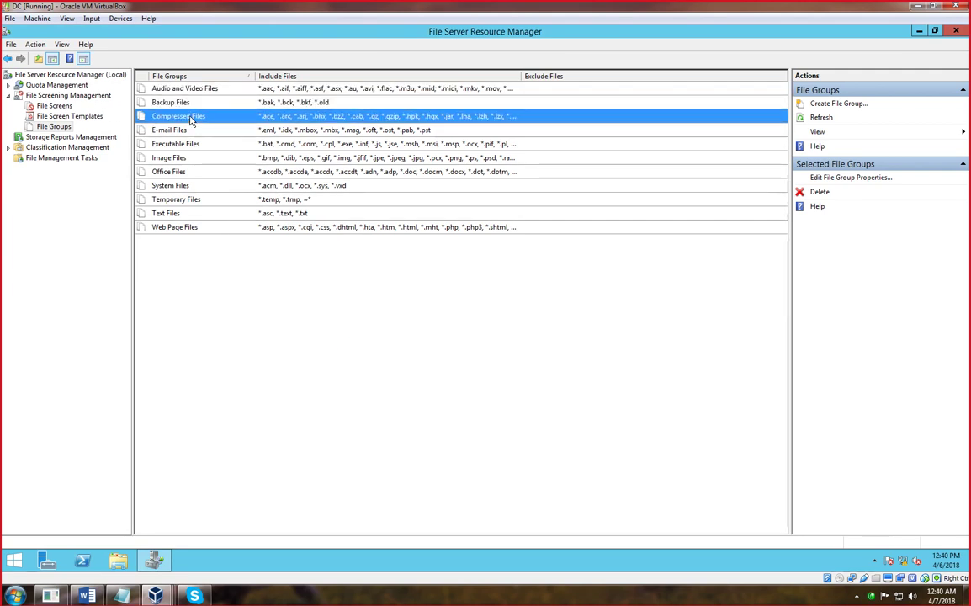
left_click(187, 130)
left_click(185, 145)
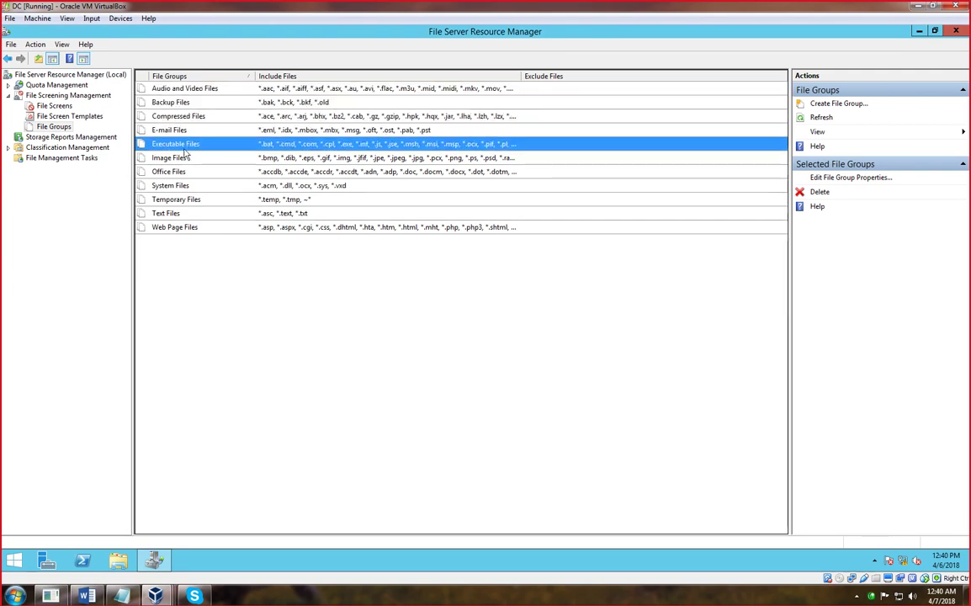
left_click(175, 158)
left_click(195, 296)
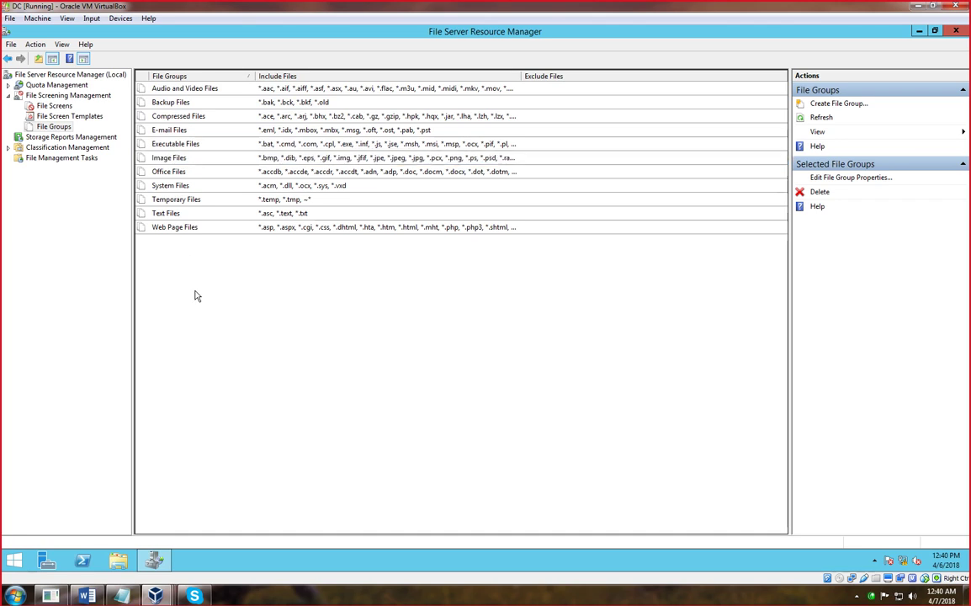
left_click(77, 118)
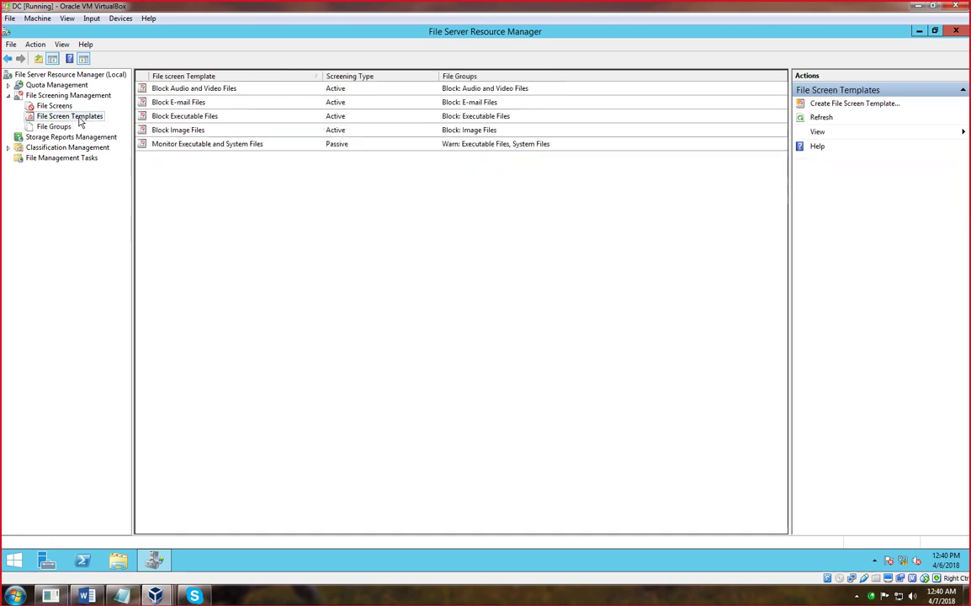
right_click(80, 122)
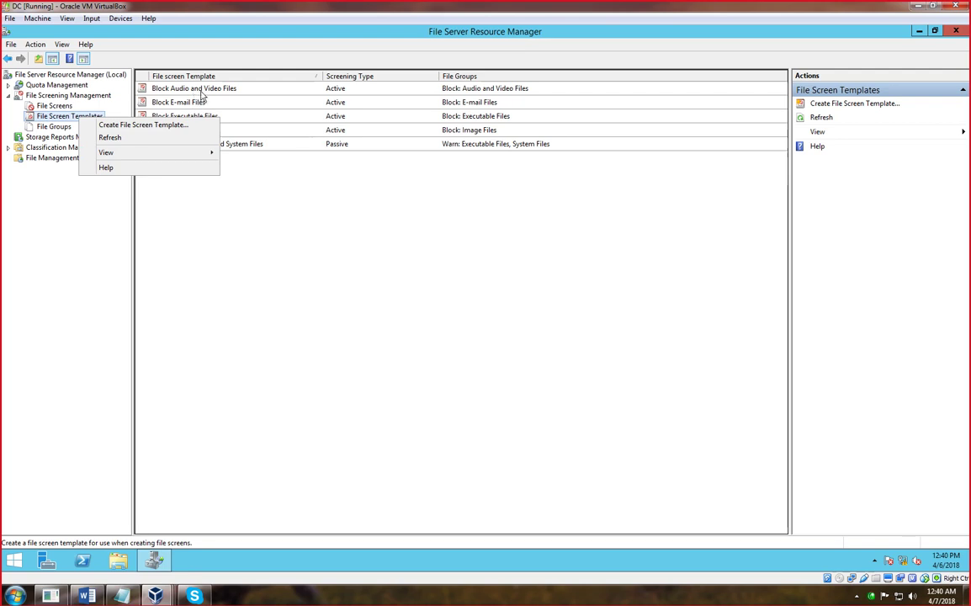
- Open Create File Screen Template and start entering the template name 'audio_blocked +text block'
left_click(125, 126)
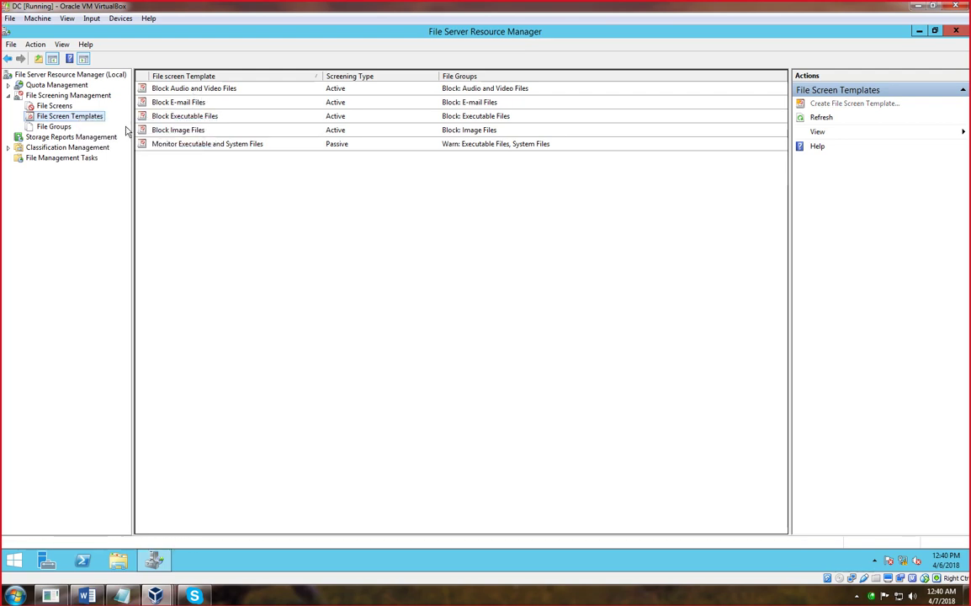
left_click(388, 184)
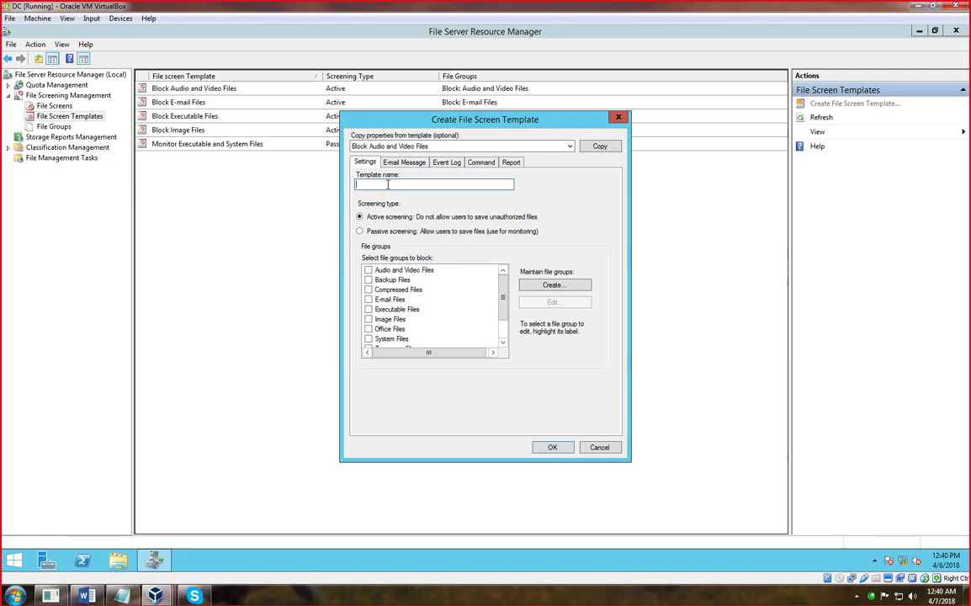
type("noau")
key("BackSpace")
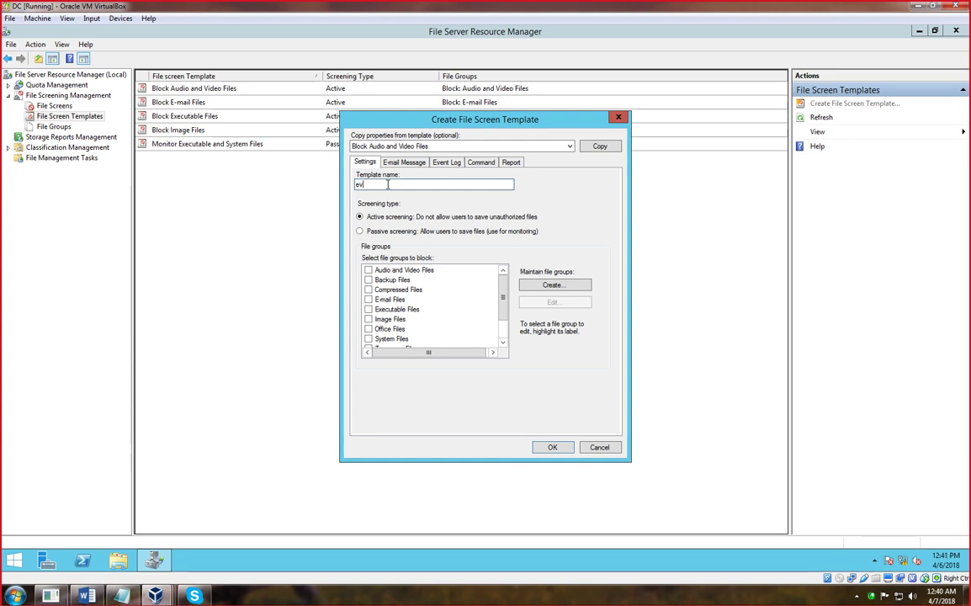
key("BackSpace")
key("BackSpace")
key("BackSpace")
key("BackSpace")
key("BackSpace")
type(",")
type("te")
type("xt block")
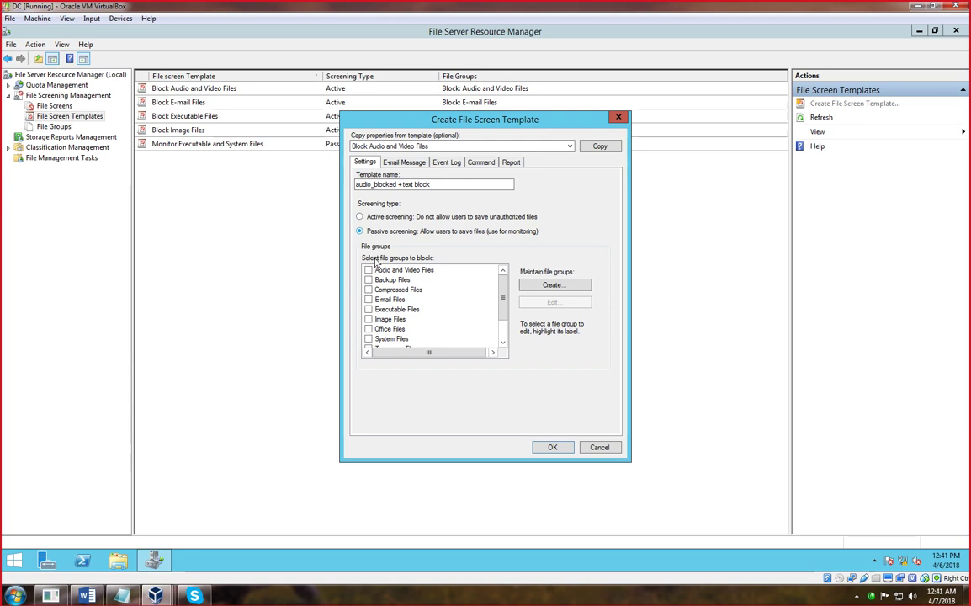
- Tick every file group, Audio and Video through Web Page Files, in a new active screen template
left_click(369, 270)
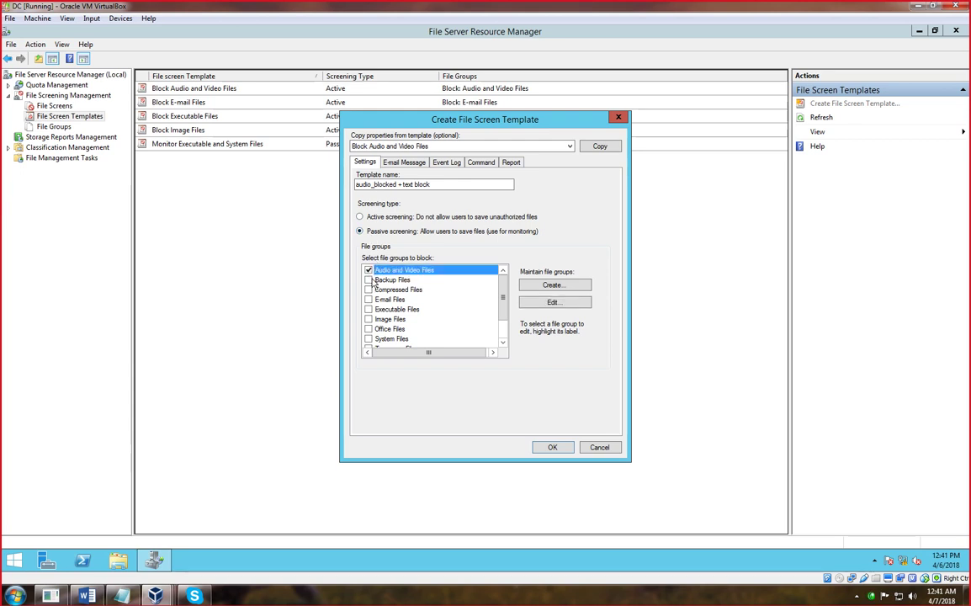
left_click(362, 219)
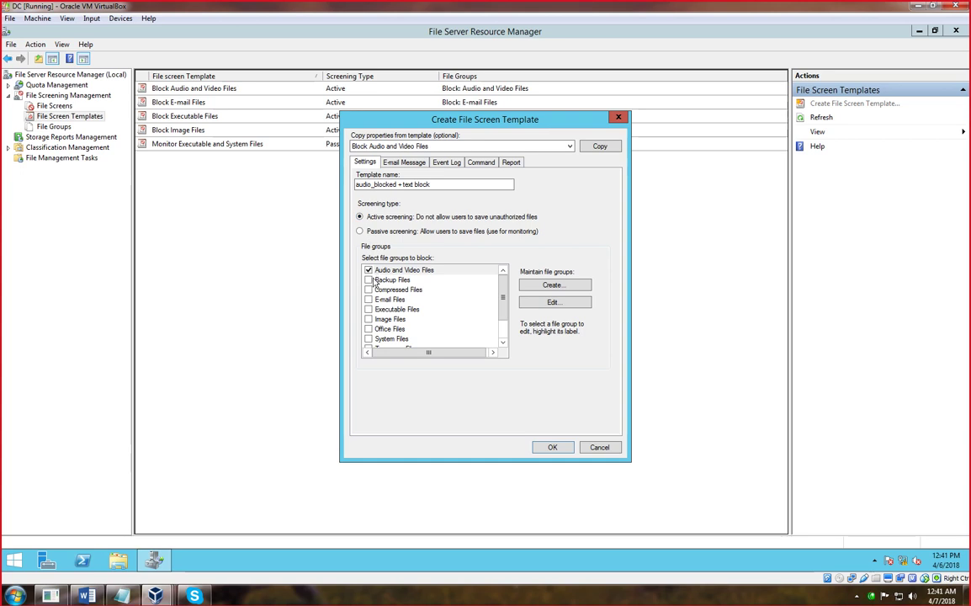
left_click(377, 280)
left_click(369, 290)
left_click(368, 300)
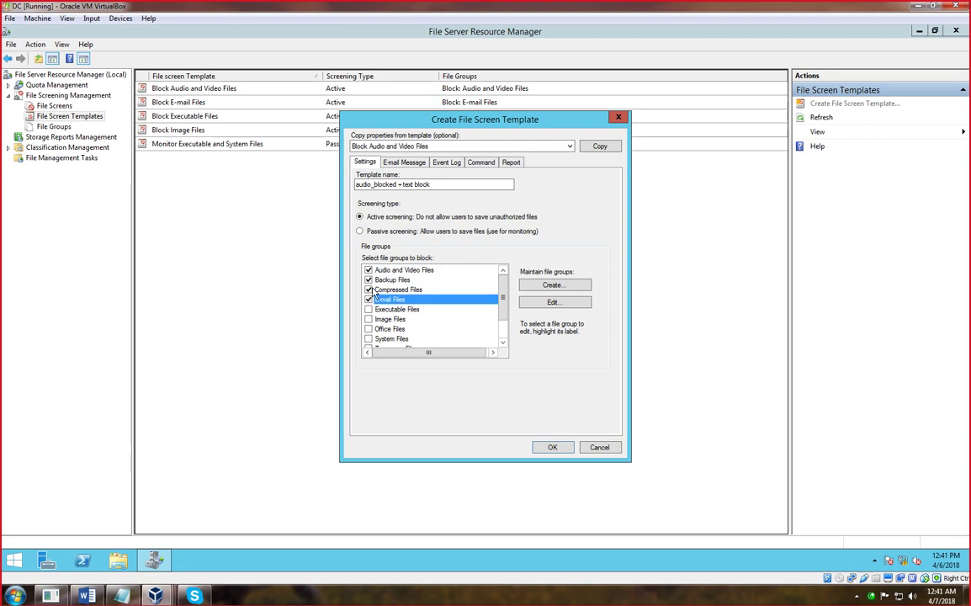
left_click(368, 310)
left_click(369, 319)
left_click(369, 329)
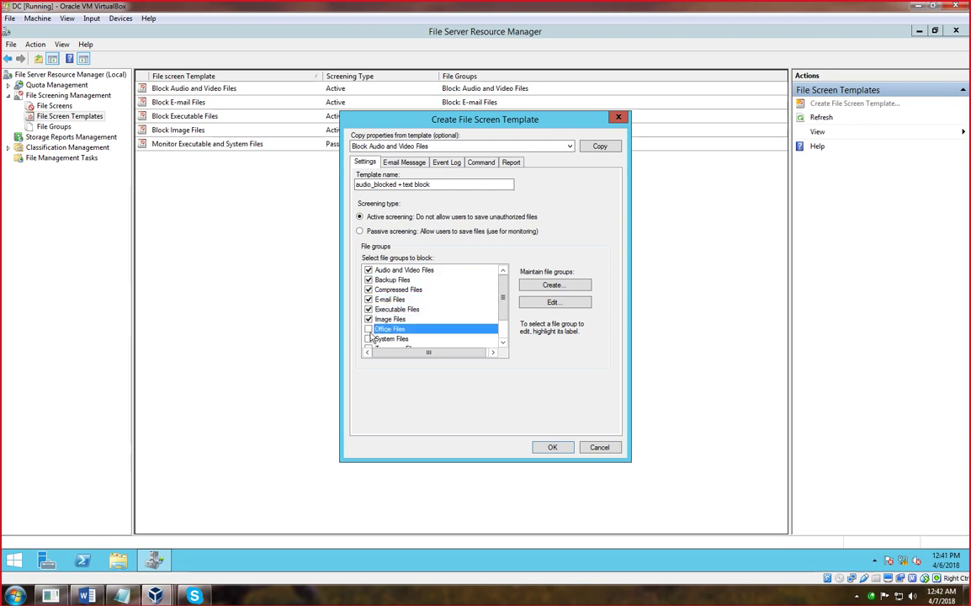
scroll(370, 339, "down", 1)
left_click(369, 299)
left_click(368, 309)
left_click(369, 319)
left_click(369, 329)
left_click(368, 339)
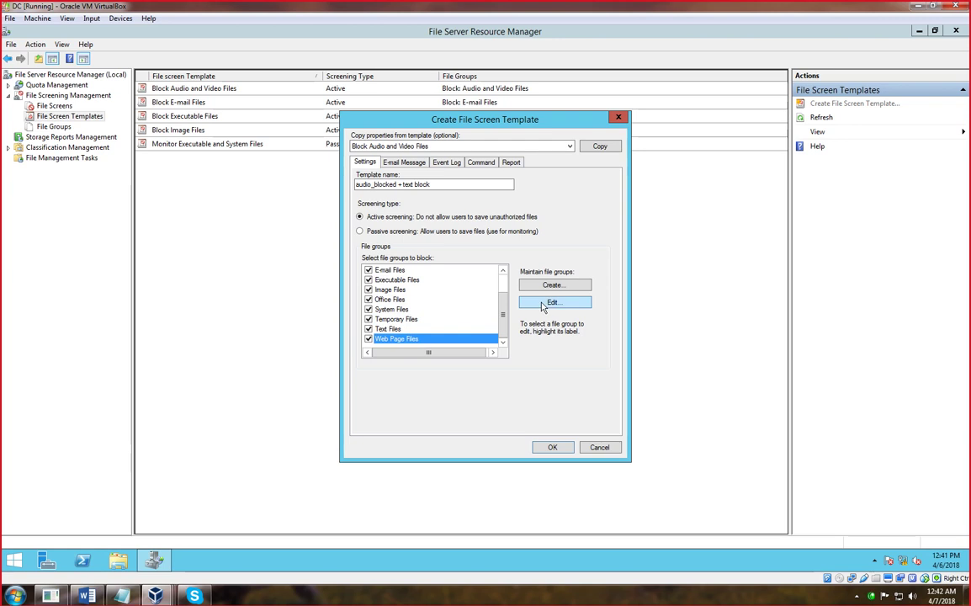
- Discard that template, start another new file screen template, and cancel it too
left_click(618, 118)
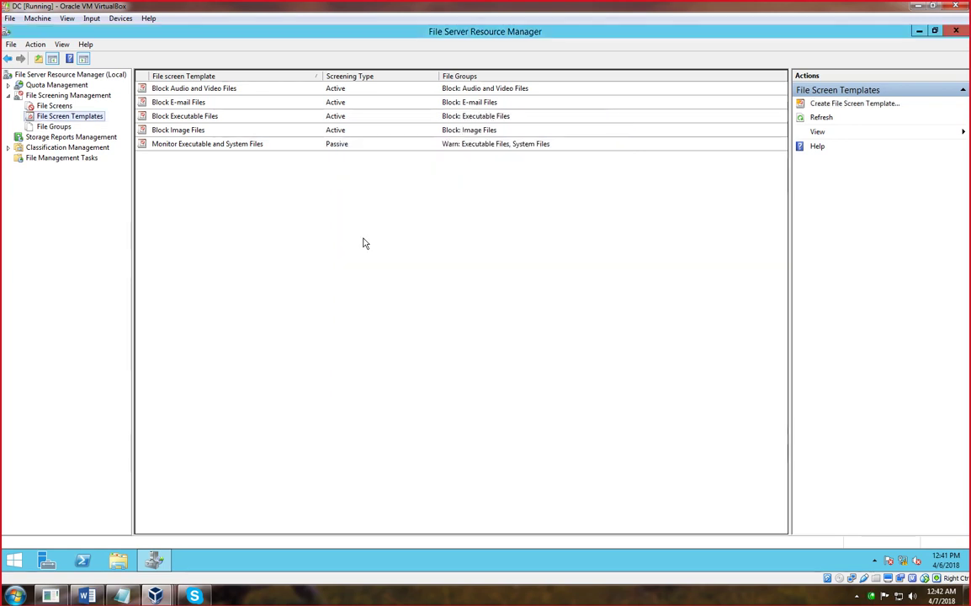
right_click(84, 117)
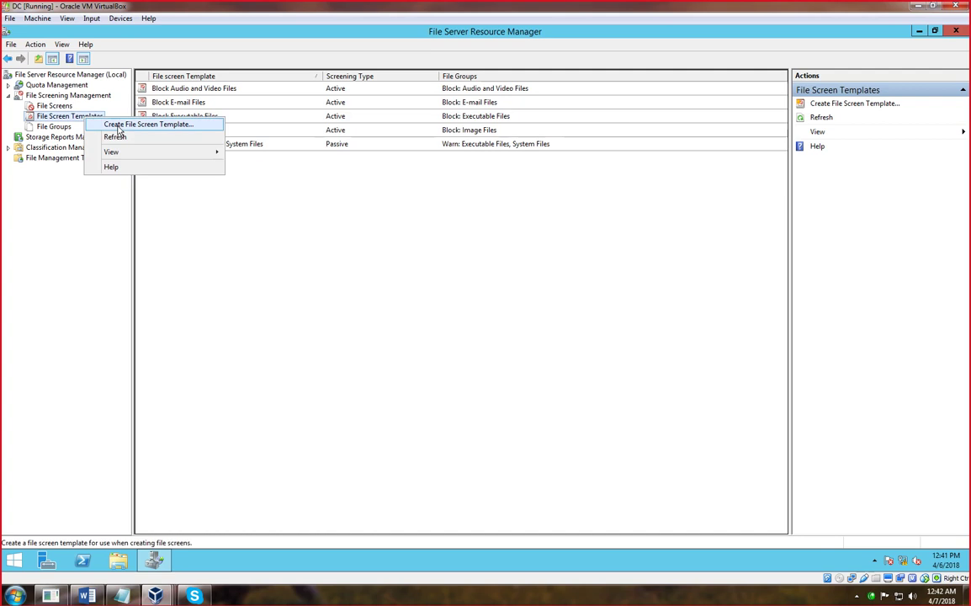
left_click(119, 125)
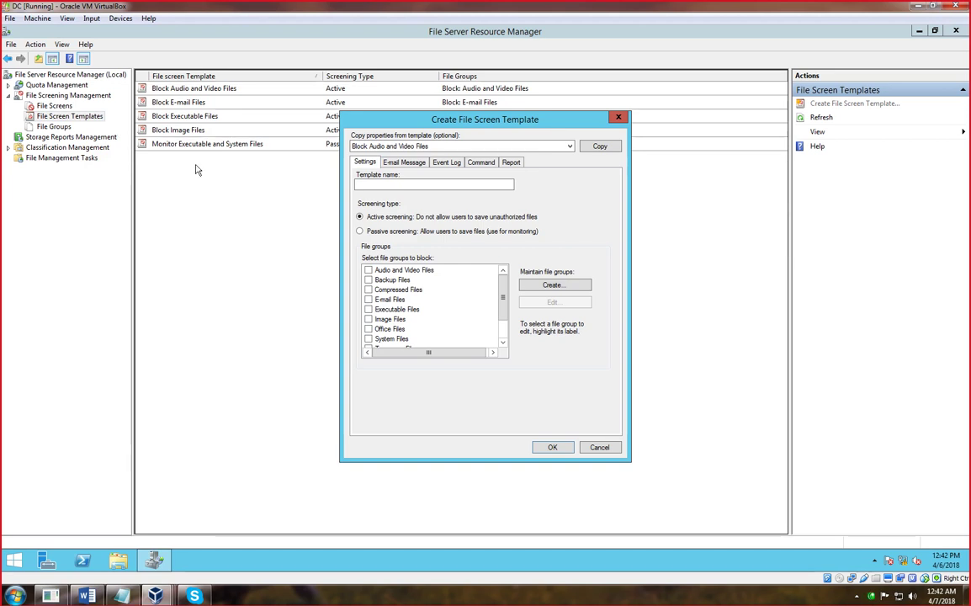
left_click(357, 595)
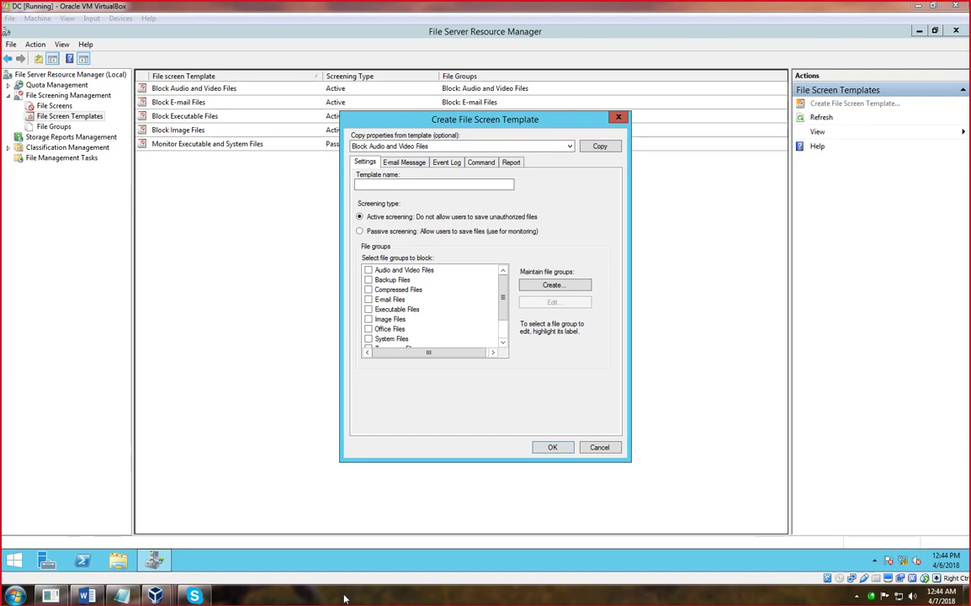
left_click(619, 117)
- Try saving an unnamed monitor-only template, cancel it, and show the File Groups list
right_click(82, 116)
left_click(124, 132)
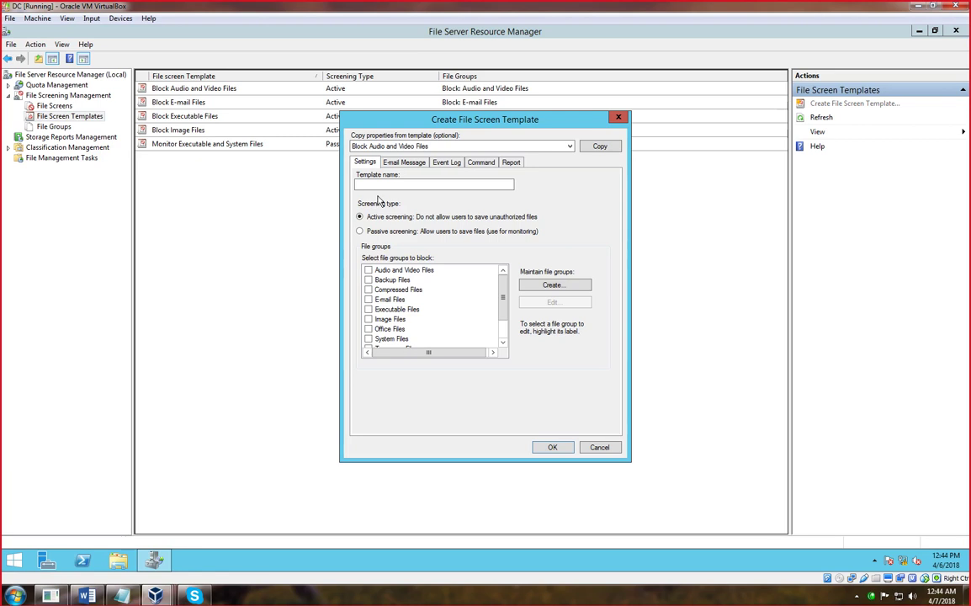
left_click(396, 162)
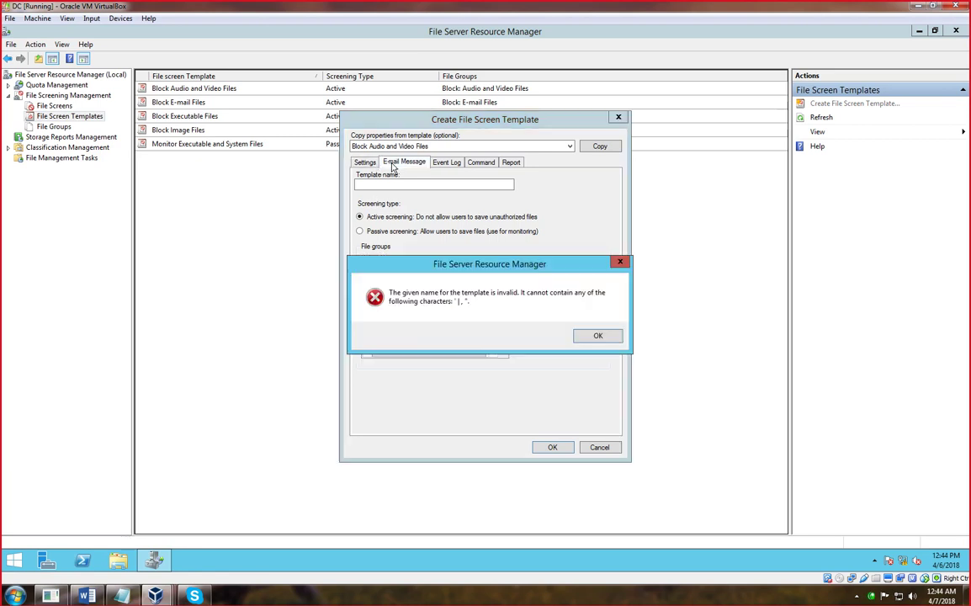
left_click(584, 335)
left_click(359, 231)
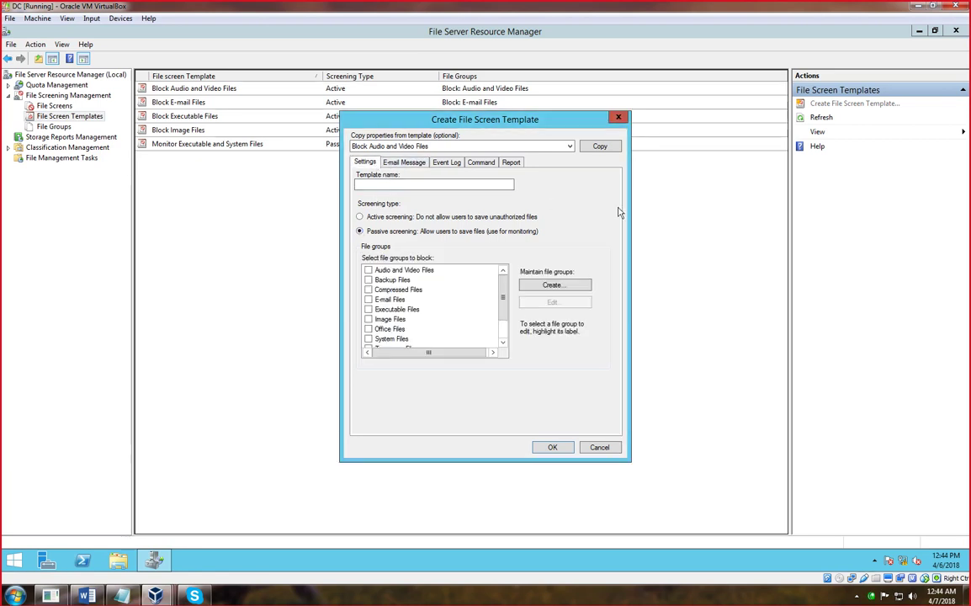
left_click(552, 447)
left_click(587, 337)
left_click(599, 448)
left_click(54, 126)
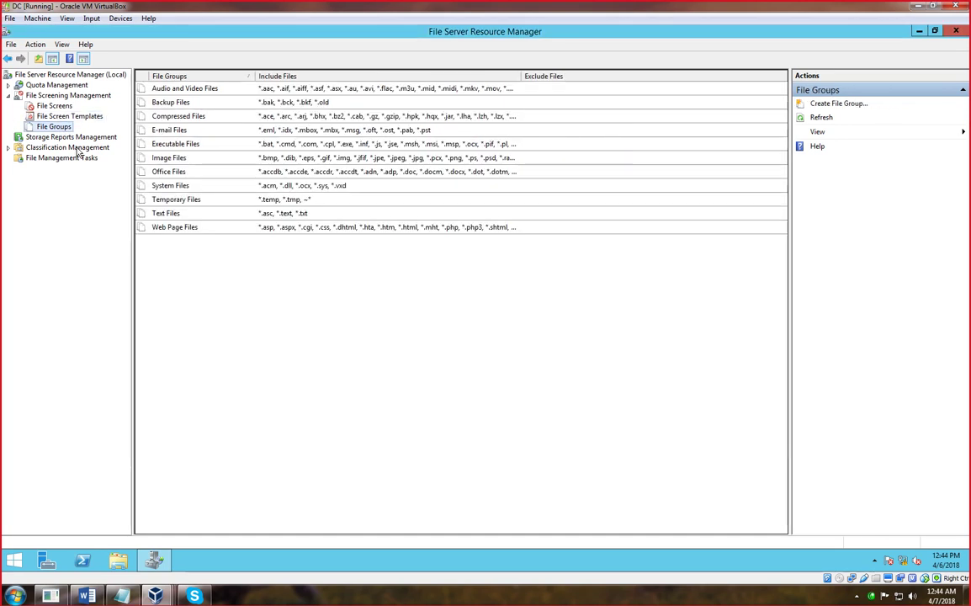
- Inspect the Executable Files group's *.exe pattern, then return to File Screen Templates
left_click(311, 148)
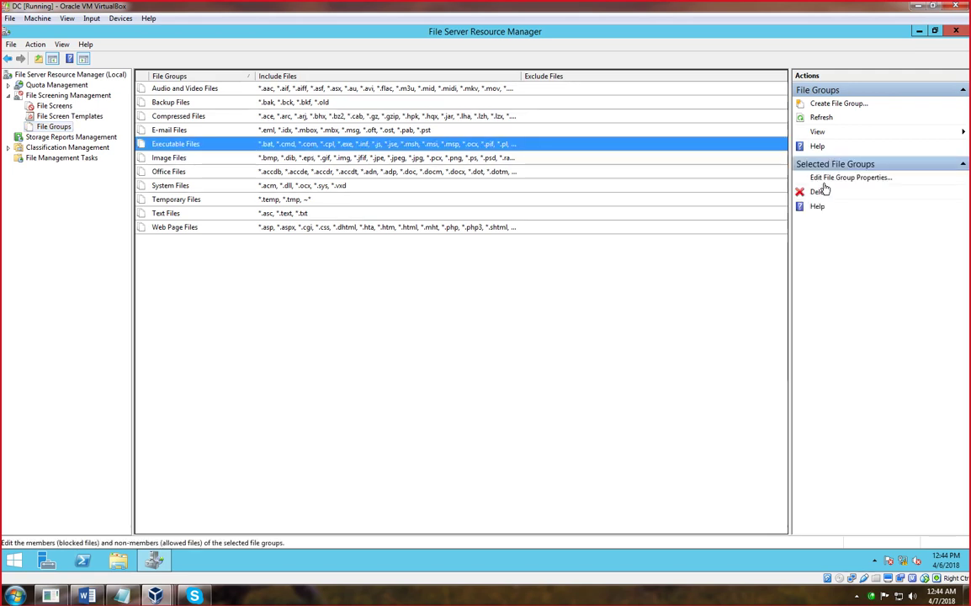
left_click(823, 179)
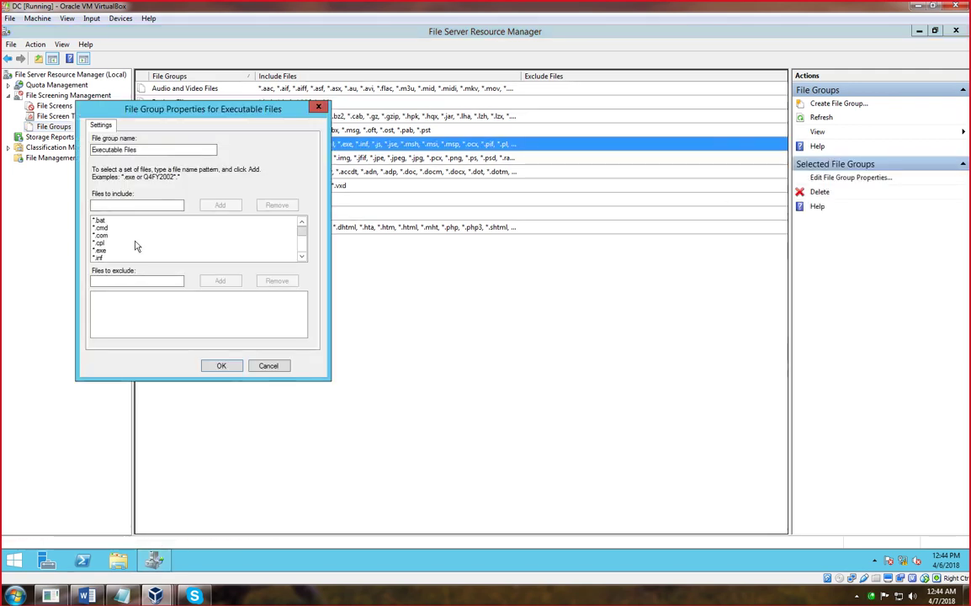
left_click(100, 251)
left_click(318, 106)
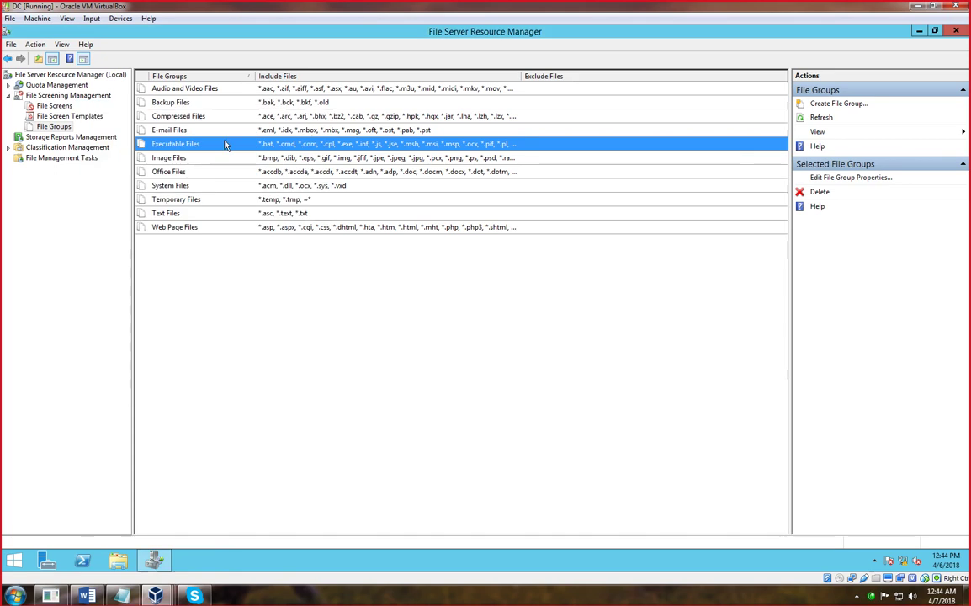
left_click(47, 116)
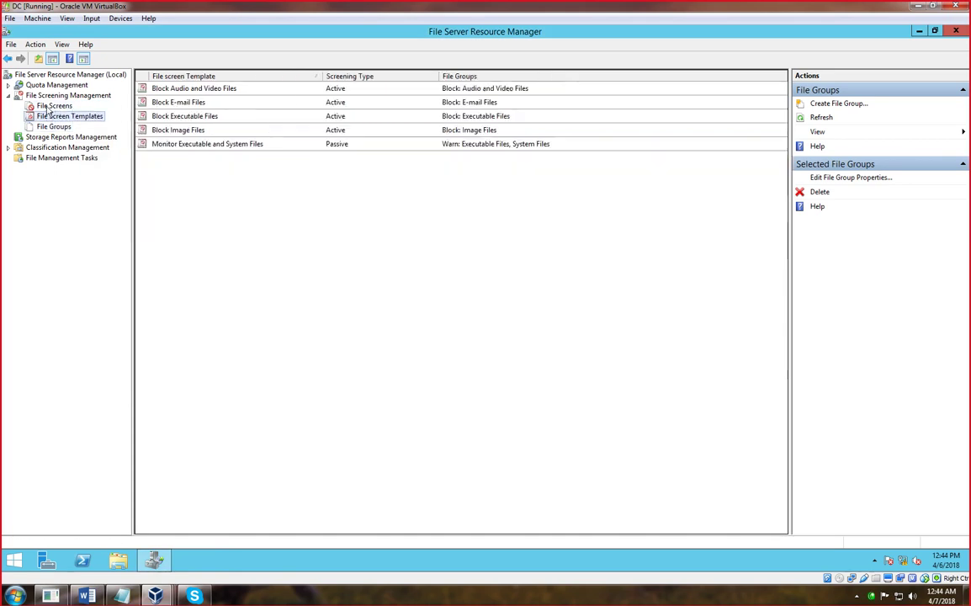
- Create the 'blockec .exe' template blocking Audio and Video Files and Executable Files
right_click(217, 197)
left_click(255, 203)
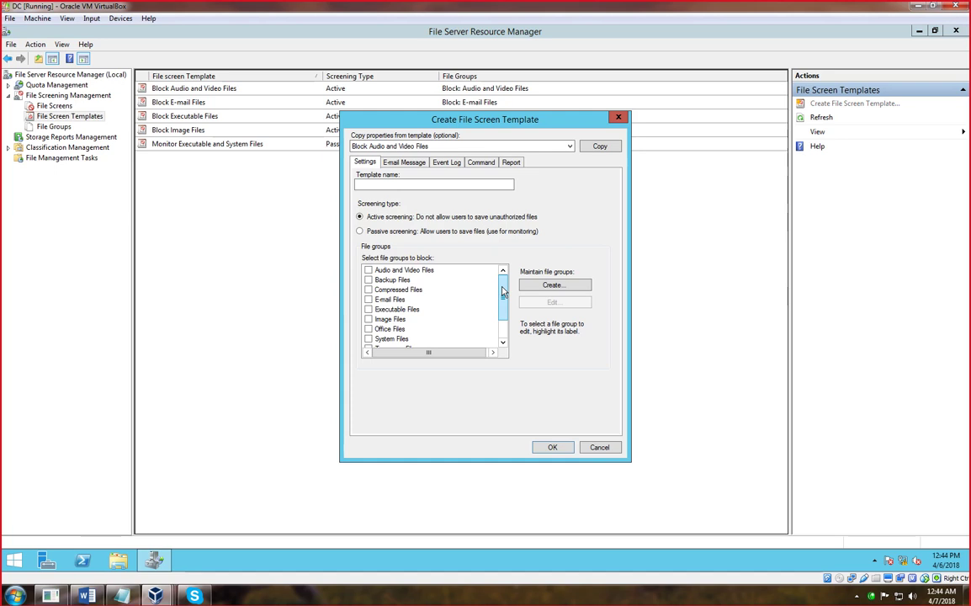
left_click(368, 270)
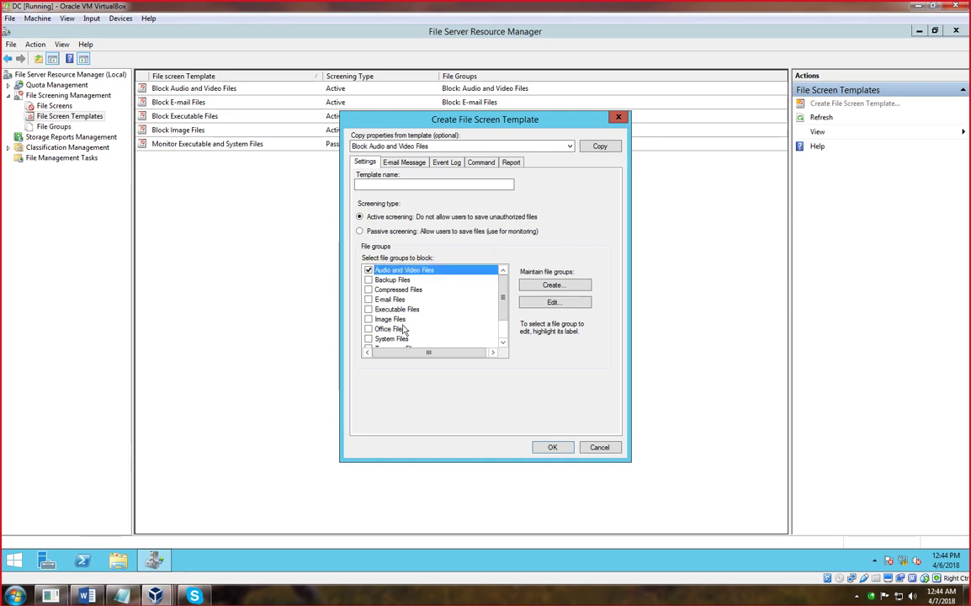
left_click(368, 309)
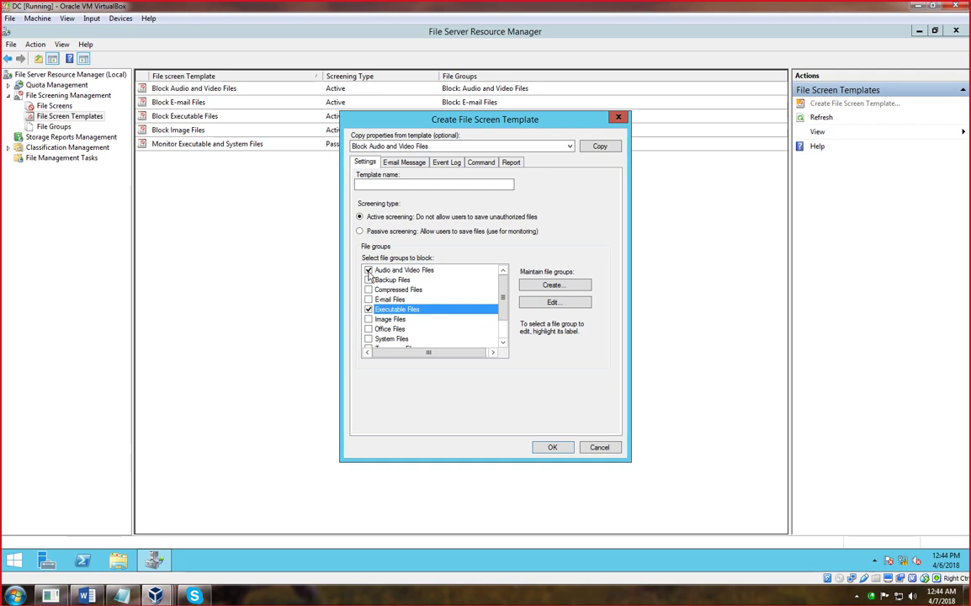
left_click(553, 448)
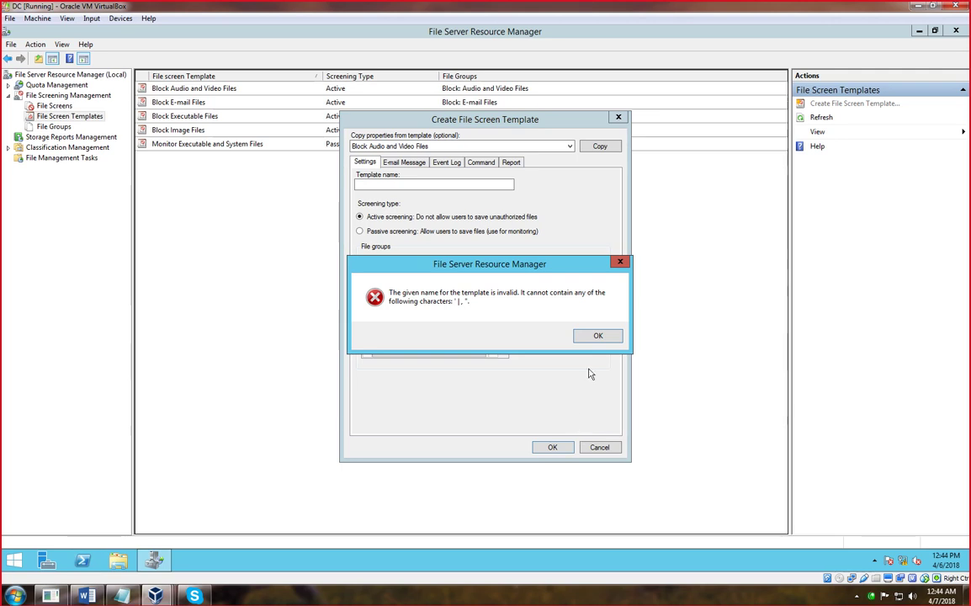
left_click(594, 335)
left_click(401, 183)
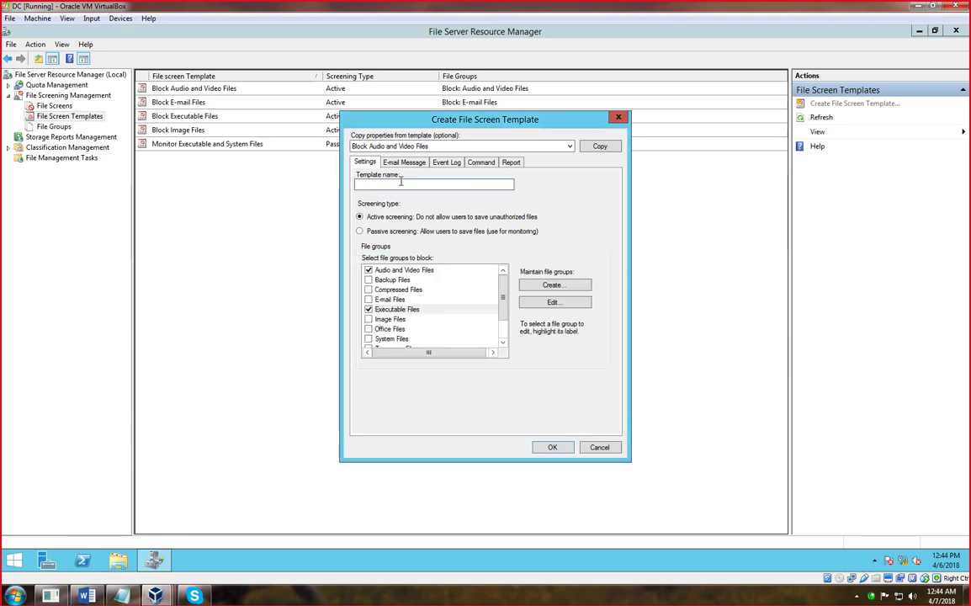
type("blockec")
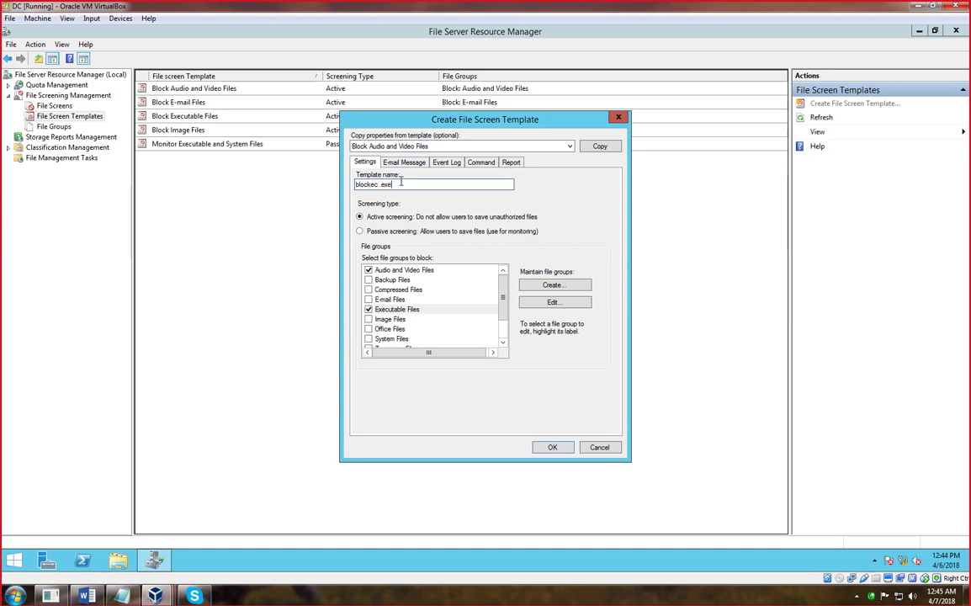
left_click(547, 446)
right_click(294, 267)
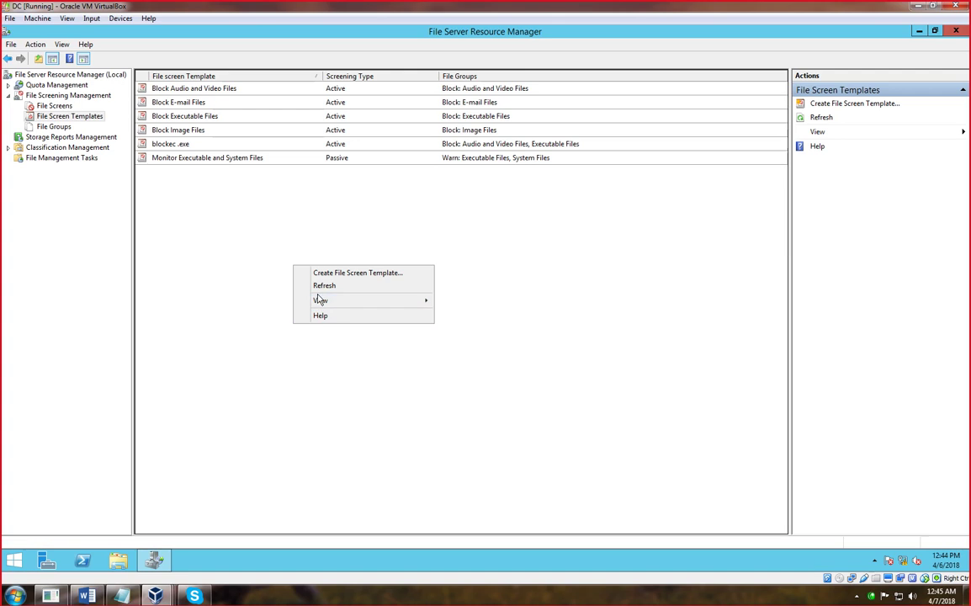
left_click(56, 105)
- Create a file screen on D:\FileServerDATA using the Block Audio and Video Files template
right_click(56, 108)
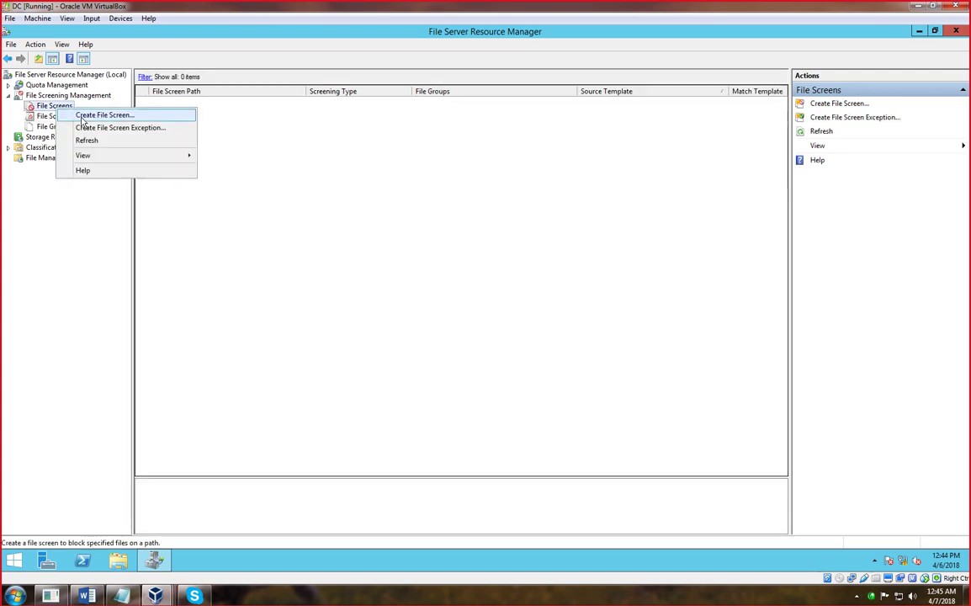
left_click(82, 116)
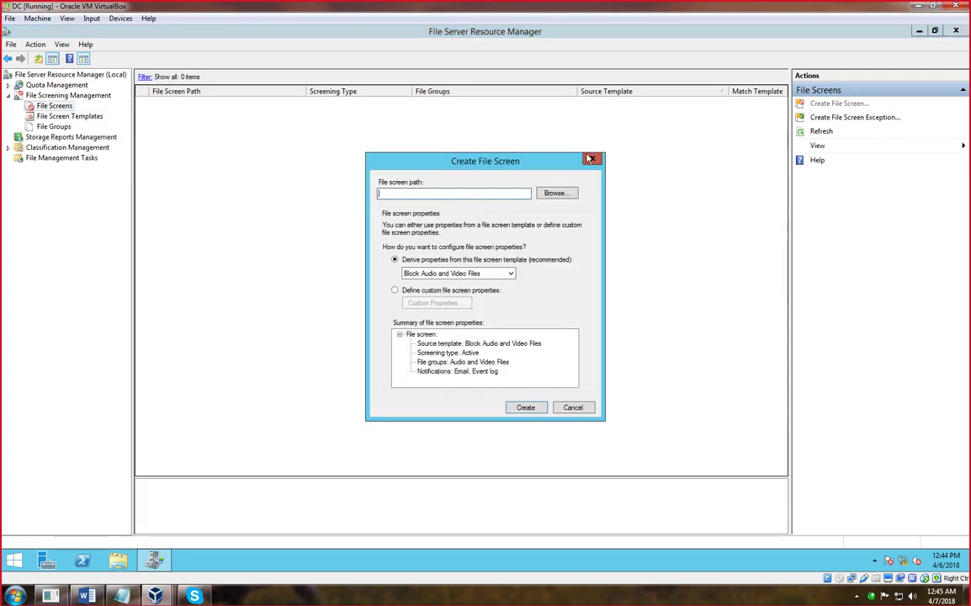
left_click(591, 159)
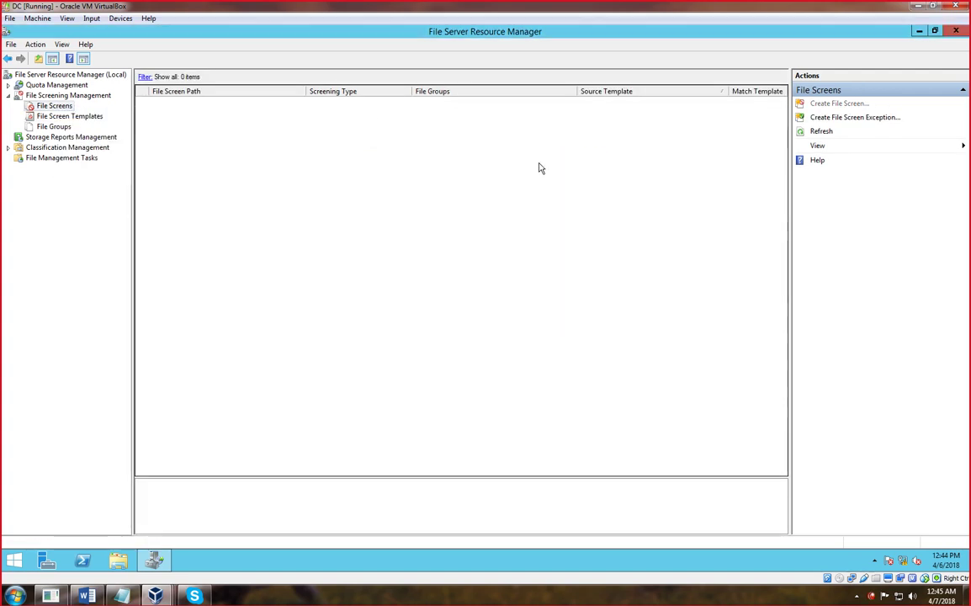
right_click(67, 110)
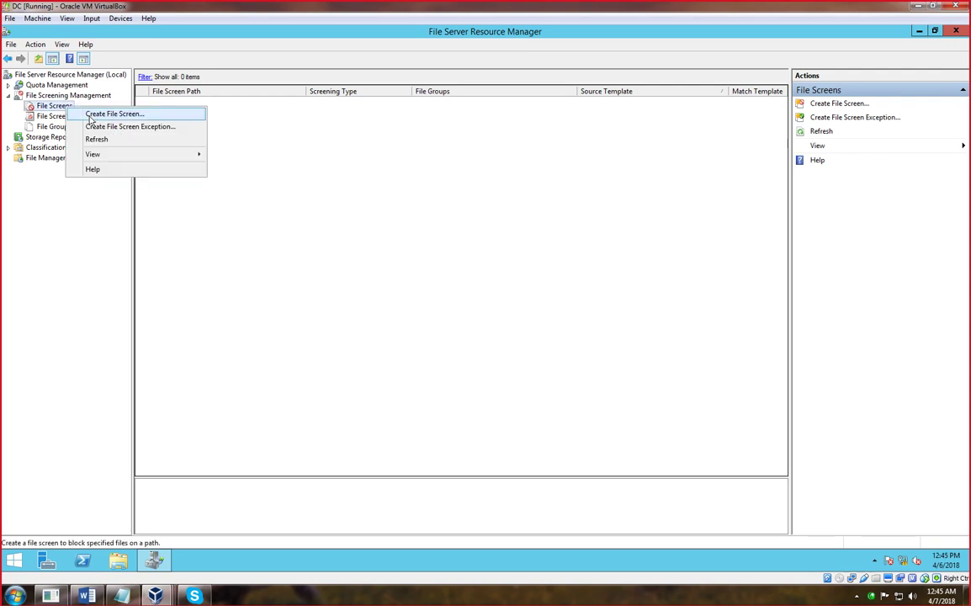
left_click(90, 115)
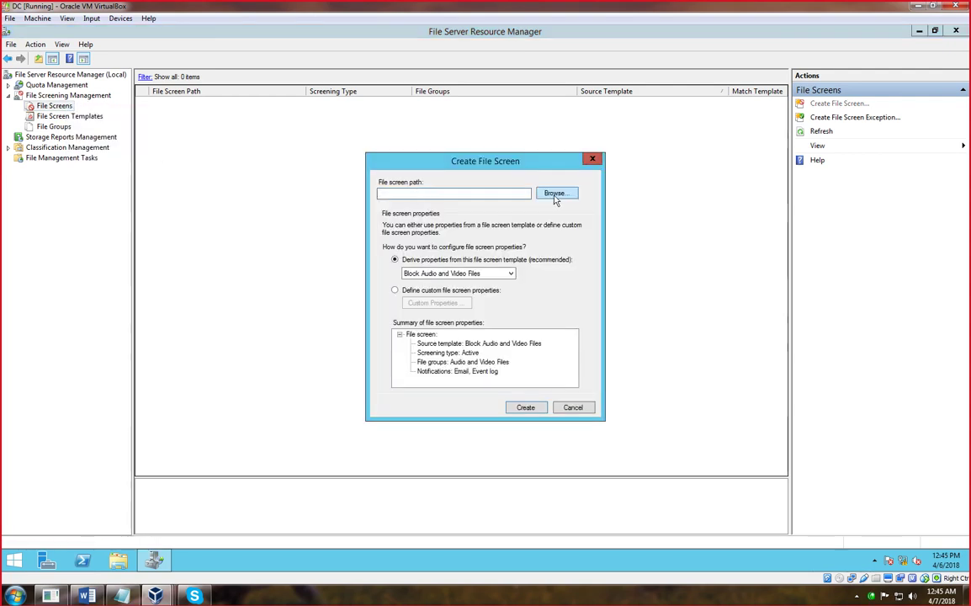
left_click(555, 196)
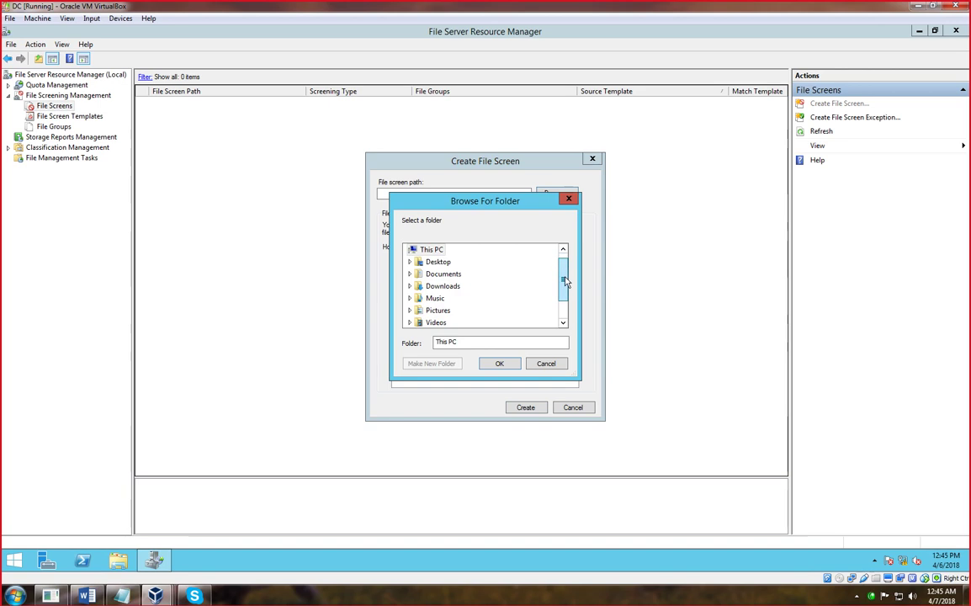
left_click_drag(564, 274, 564, 303)
left_click(437, 311)
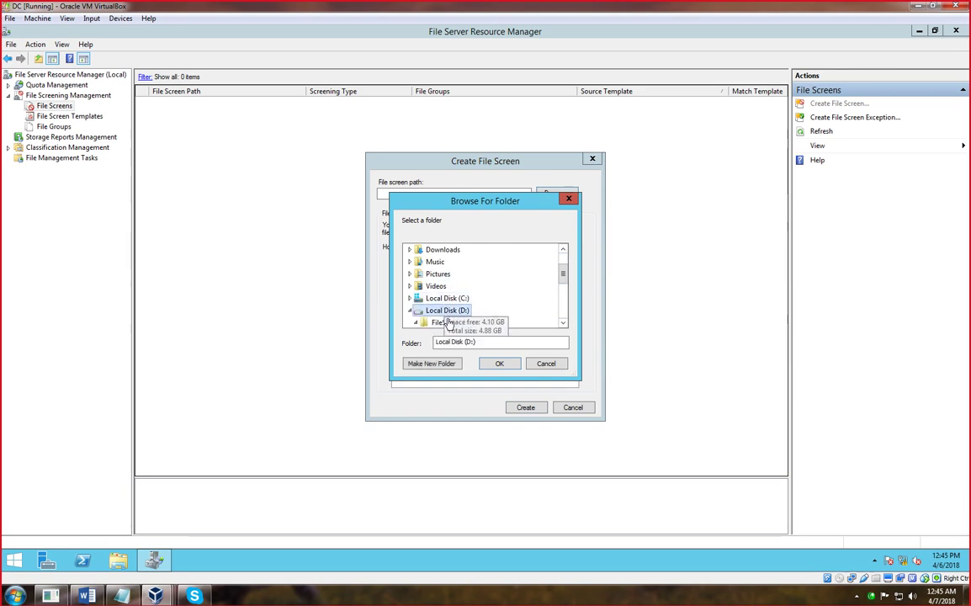
left_click(445, 323)
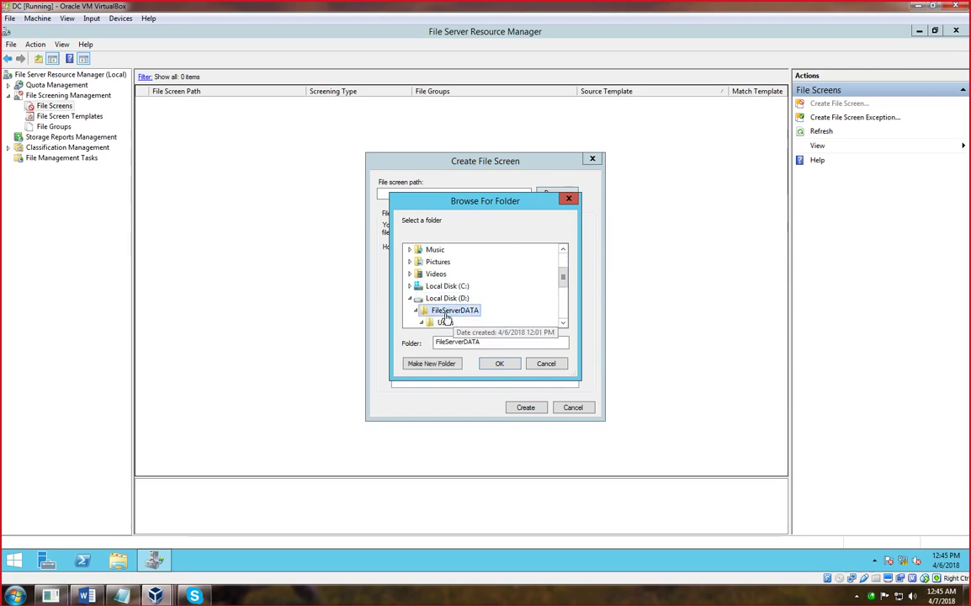
left_click(499, 365)
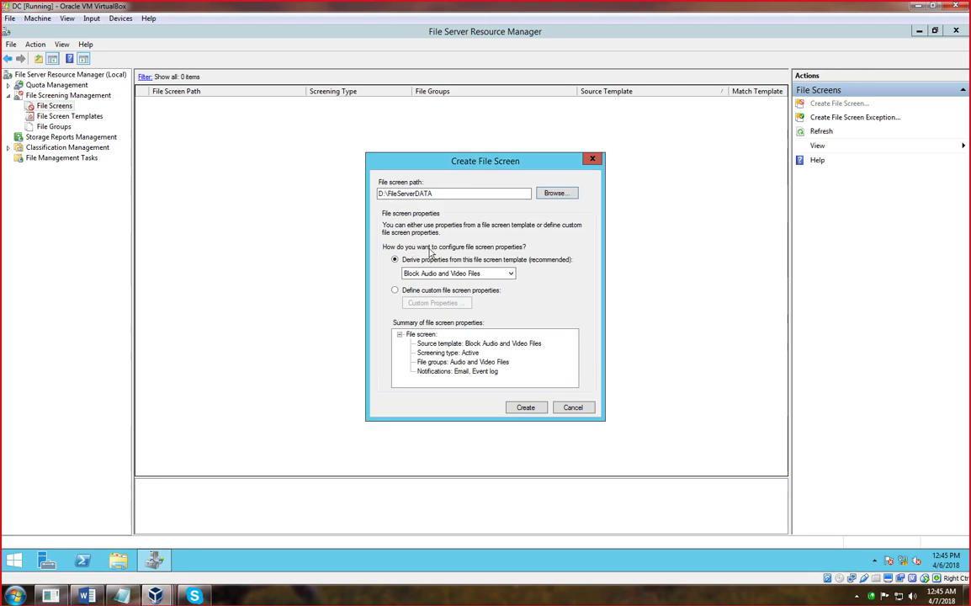
left_click(524, 408)
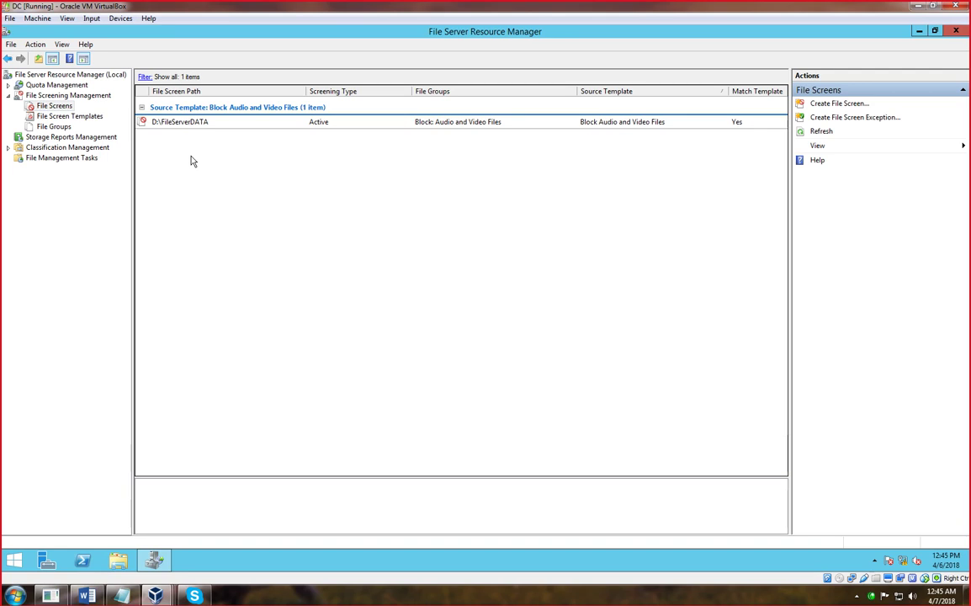
- Refresh the file screens list and close File Server Resource Manager
right_click(220, 186)
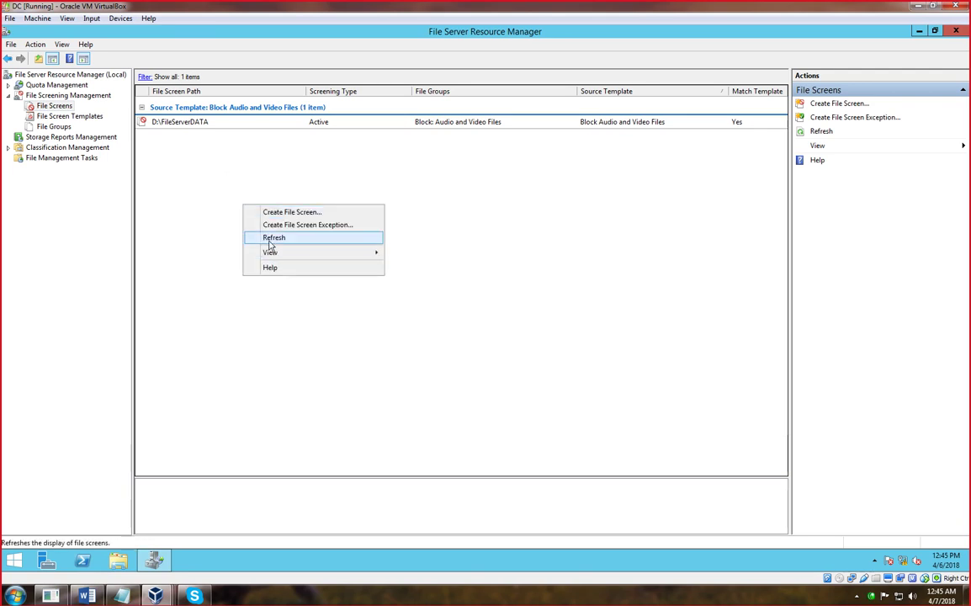
left_click(252, 235)
left_click(955, 31)
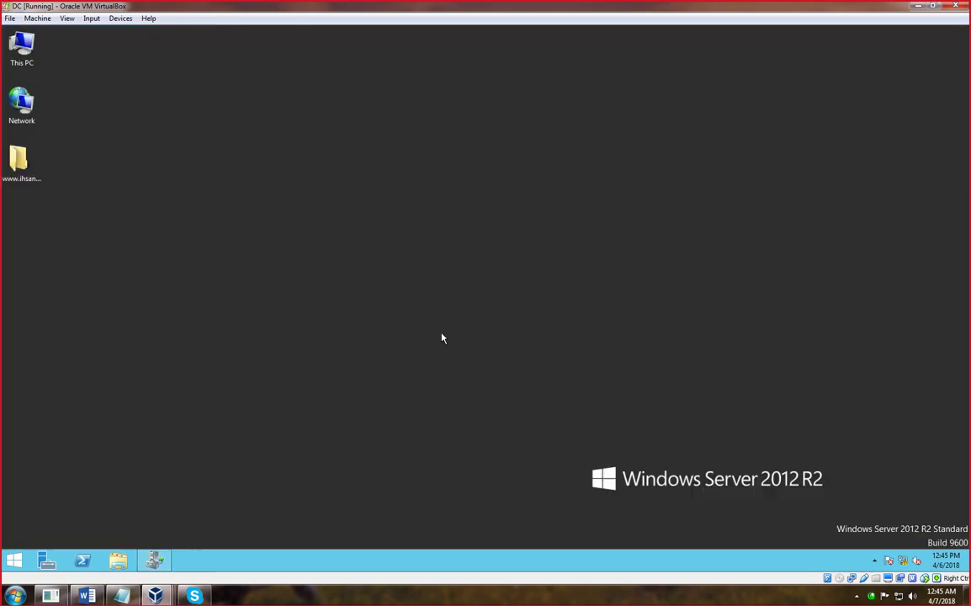
- Switch to the Windows 7 virtual machine and dismiss the pending file copy conflict
right_click(136, 186)
left_click(22, 50)
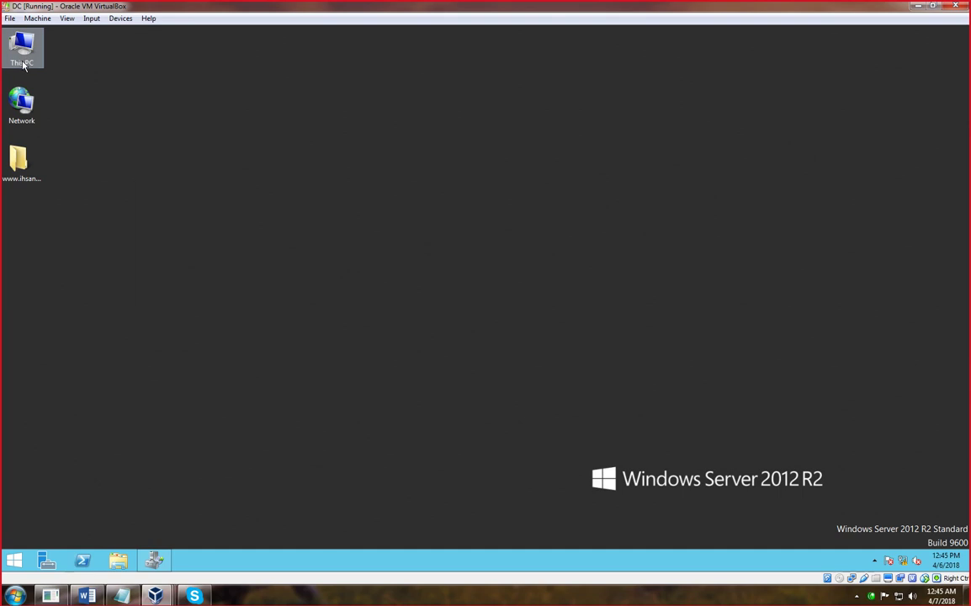
mouse_move(155, 595)
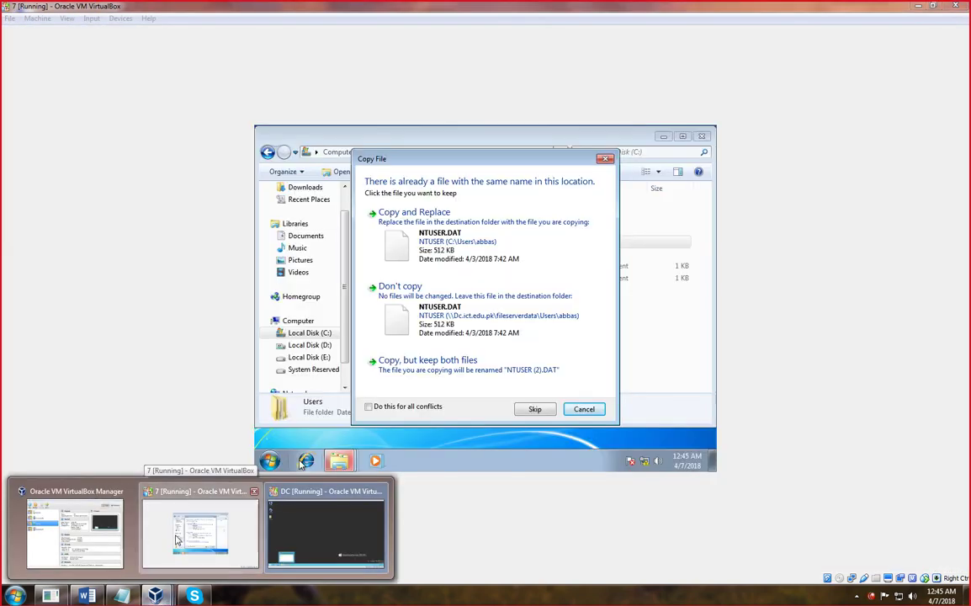
left_click(173, 538)
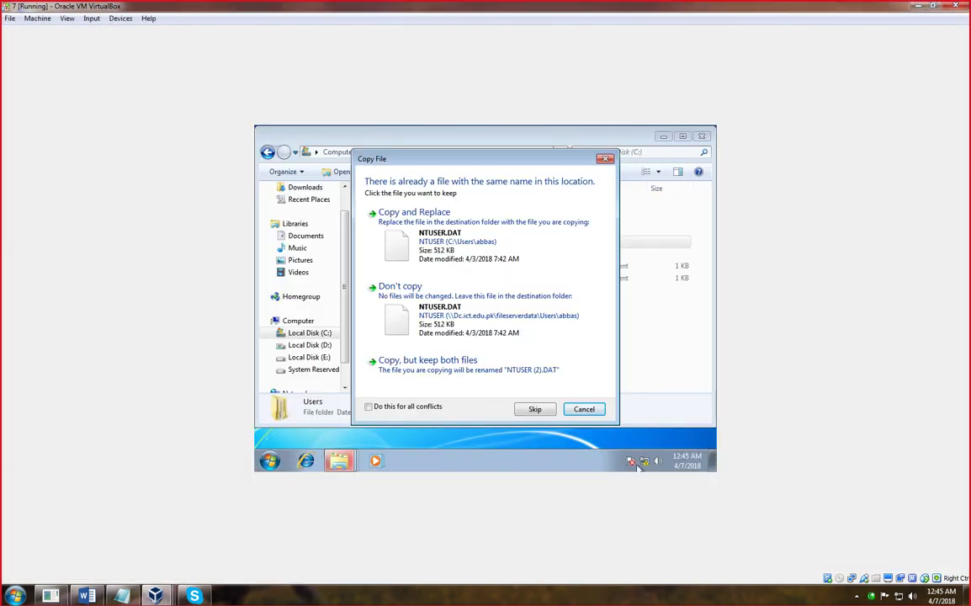
left_click(600, 412)
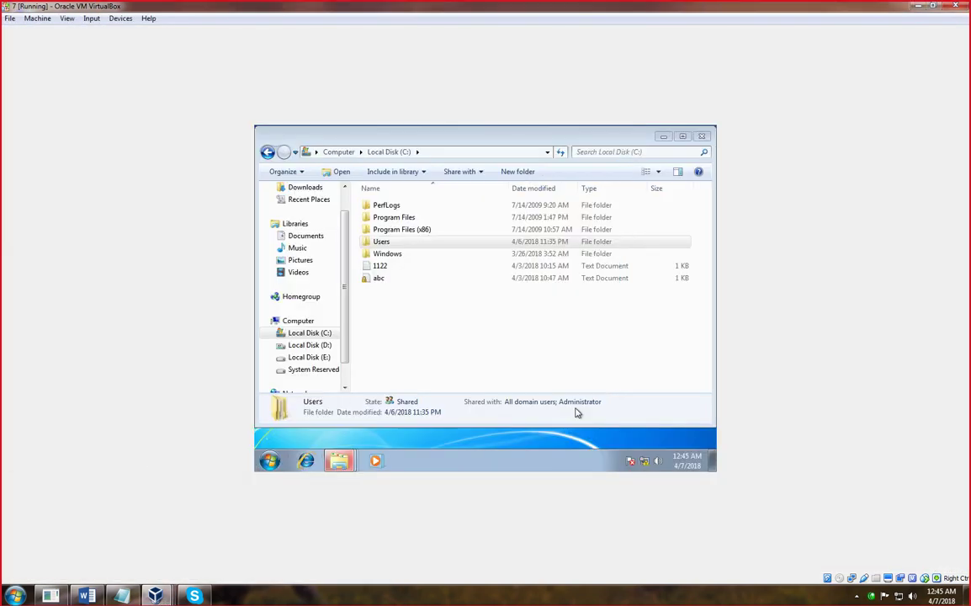
- Open Pictures > Sample Pictures and copy the Chrysanthemum image
left_click(298, 271)
left_click(300, 260)
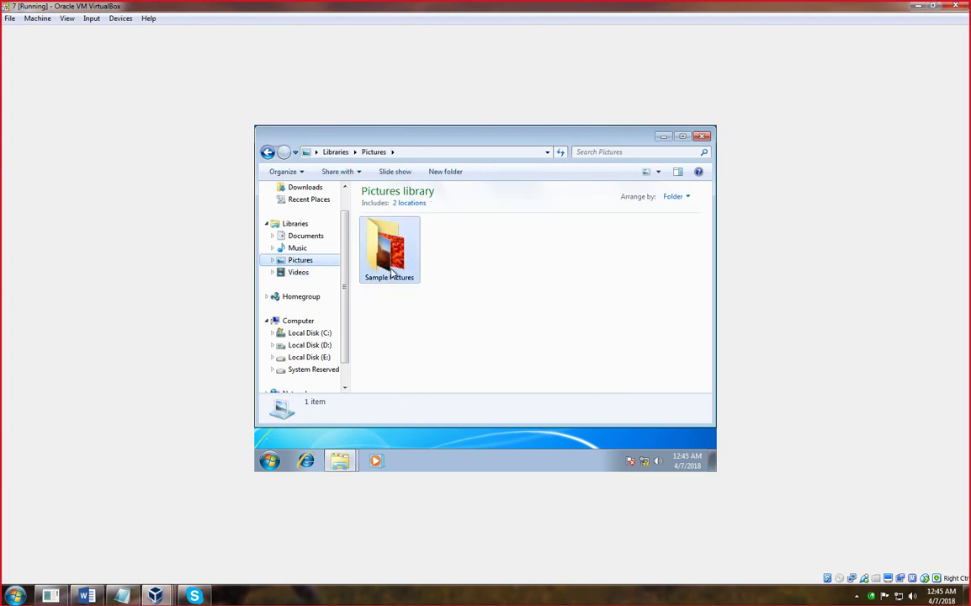
double_click(393, 274)
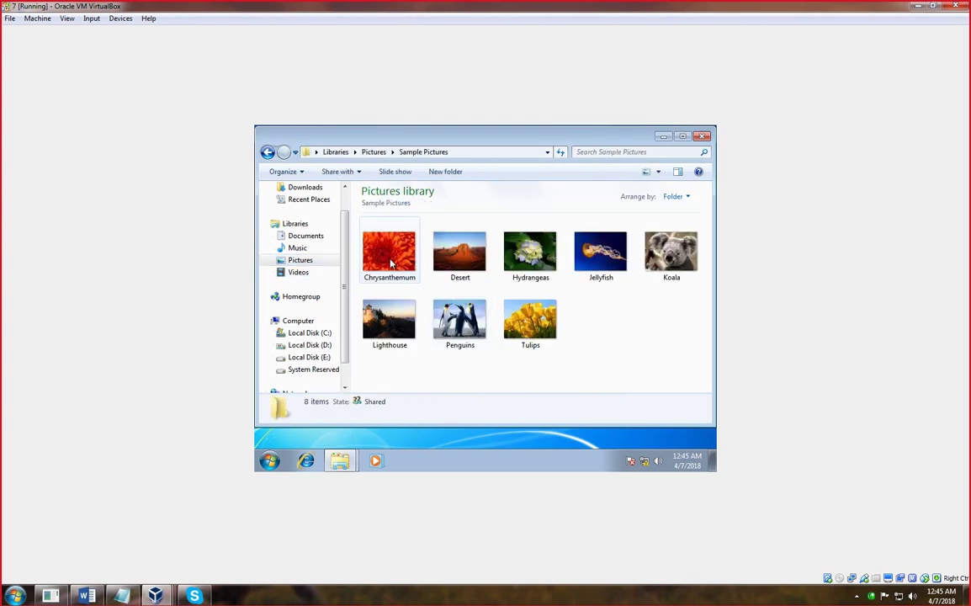
right_click(390, 263)
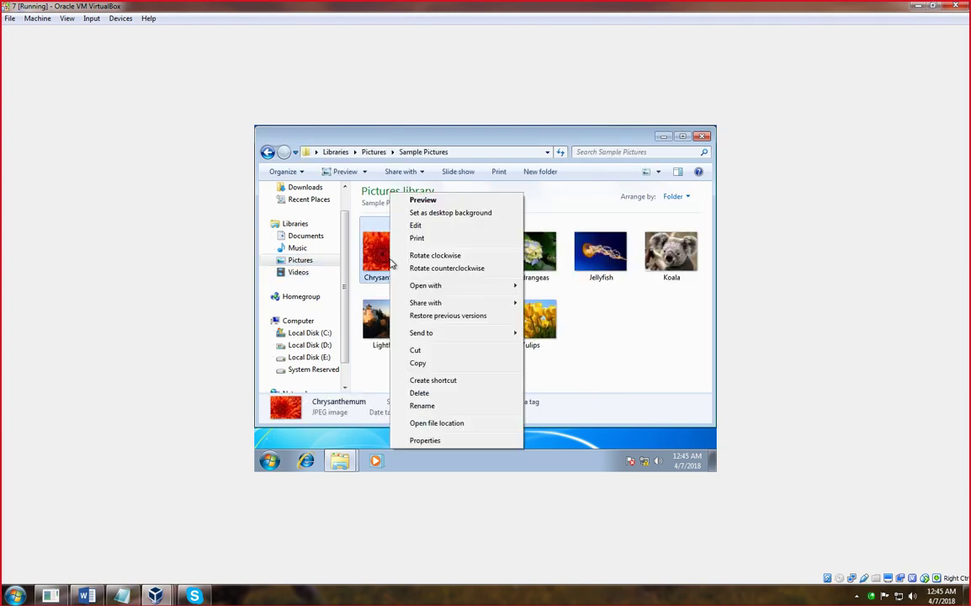
left_click(418, 362)
- Open the fileserverdata share on \\Dc.ict.edu.pk via the Run prompt
key("super+r")
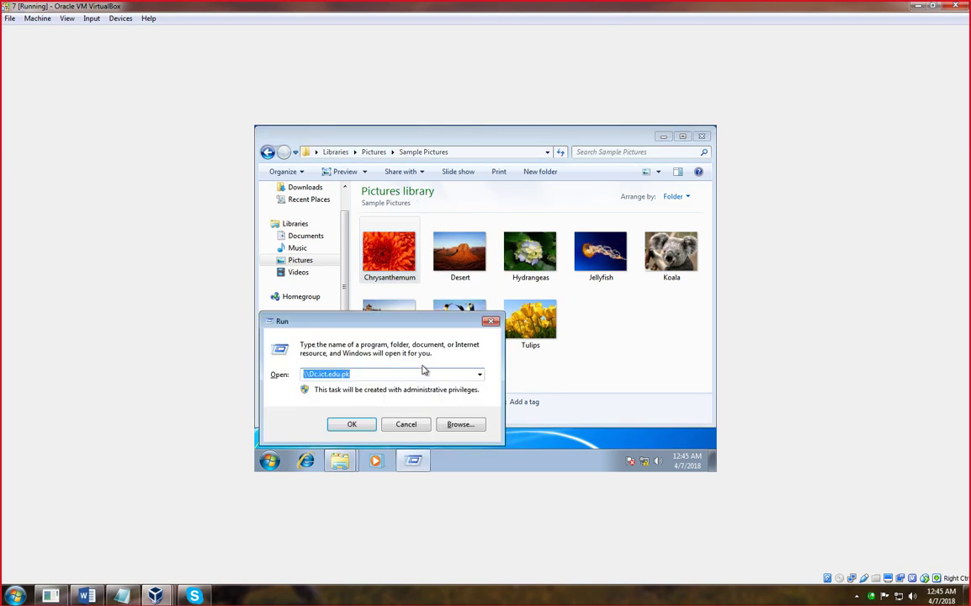
key("Return")
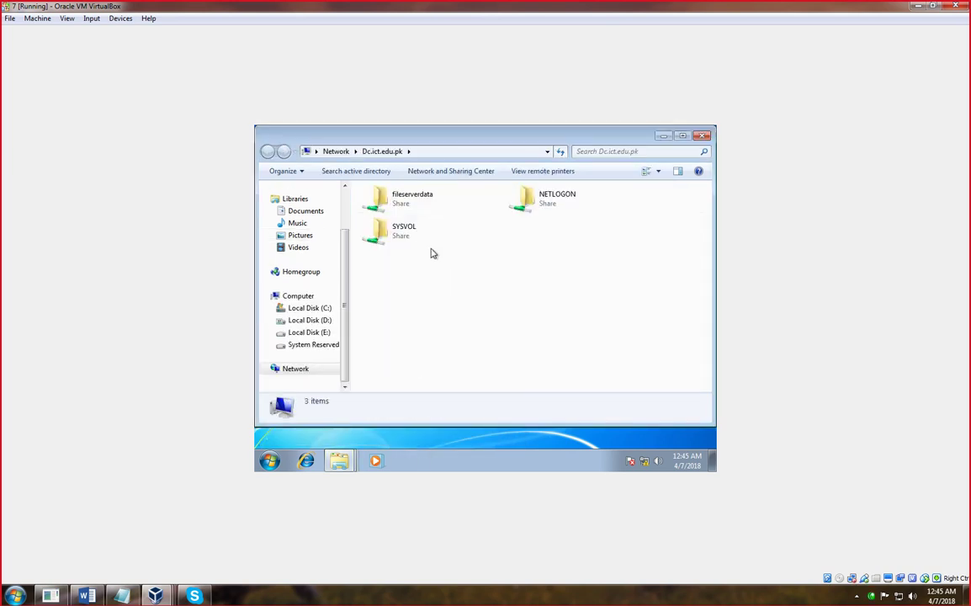
left_click(399, 198)
double_click(399, 199)
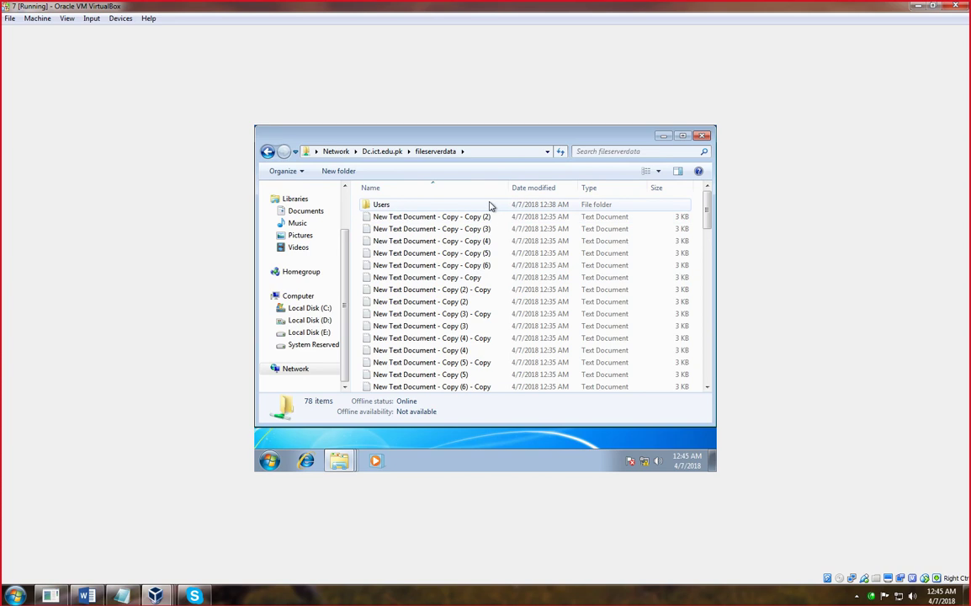
left_click_drag(715, 241, 702, 208)
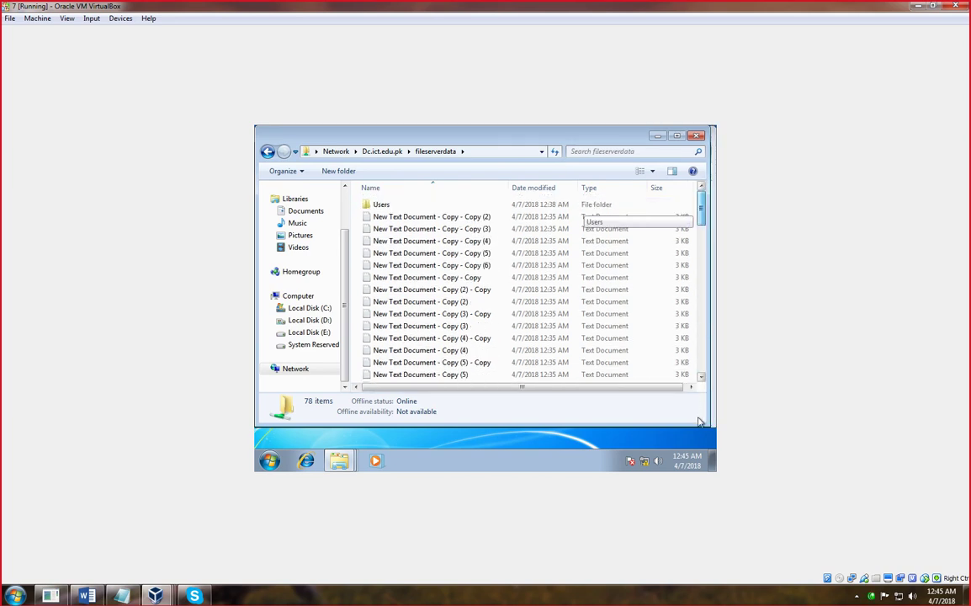
- Select all 78 items in the share and permanently delete them, confirming every system-file prompt
key("ctrl+a")
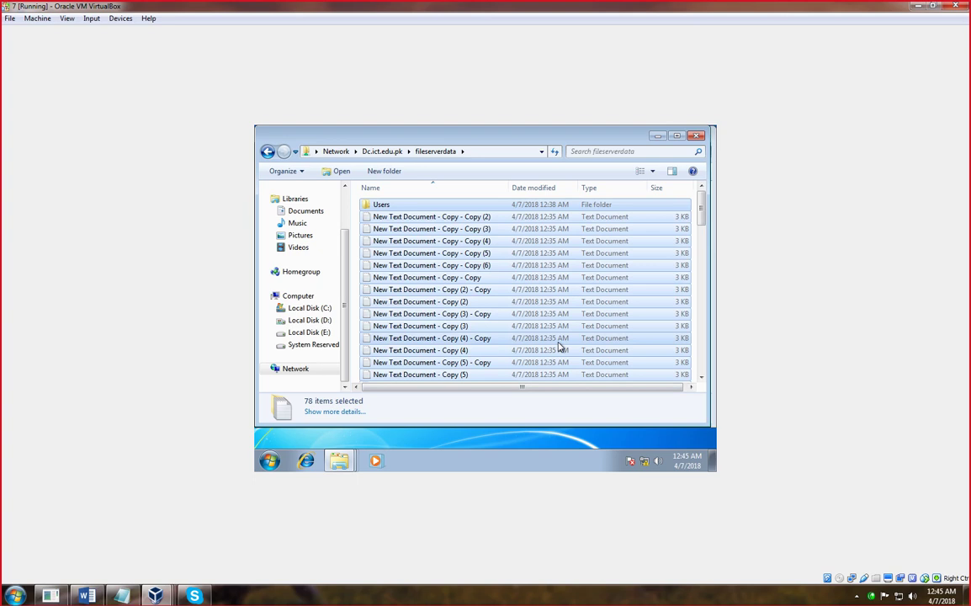
key("Delete")
key("Return")
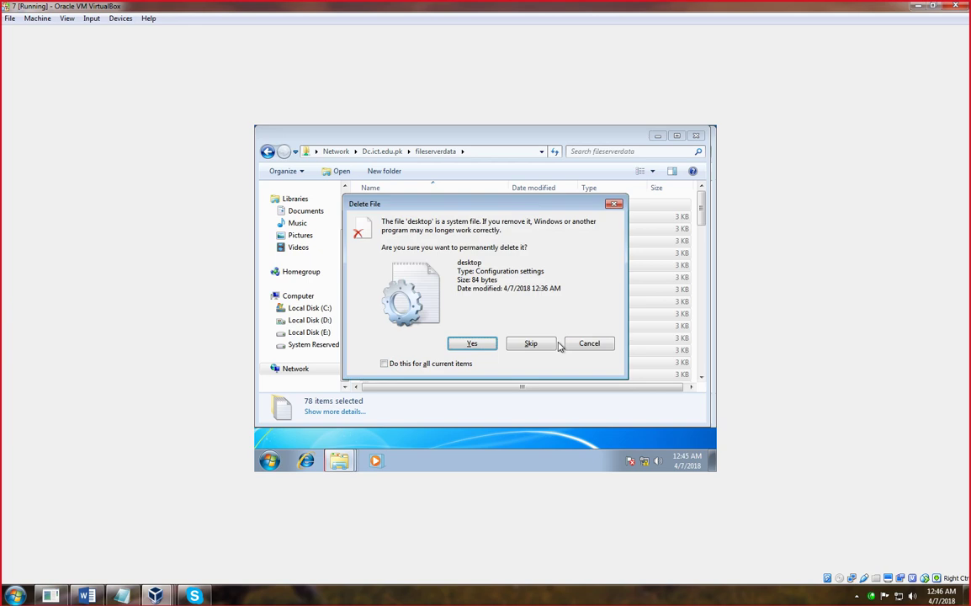
left_click(475, 345)
left_click(476, 346)
left_click(476, 347)
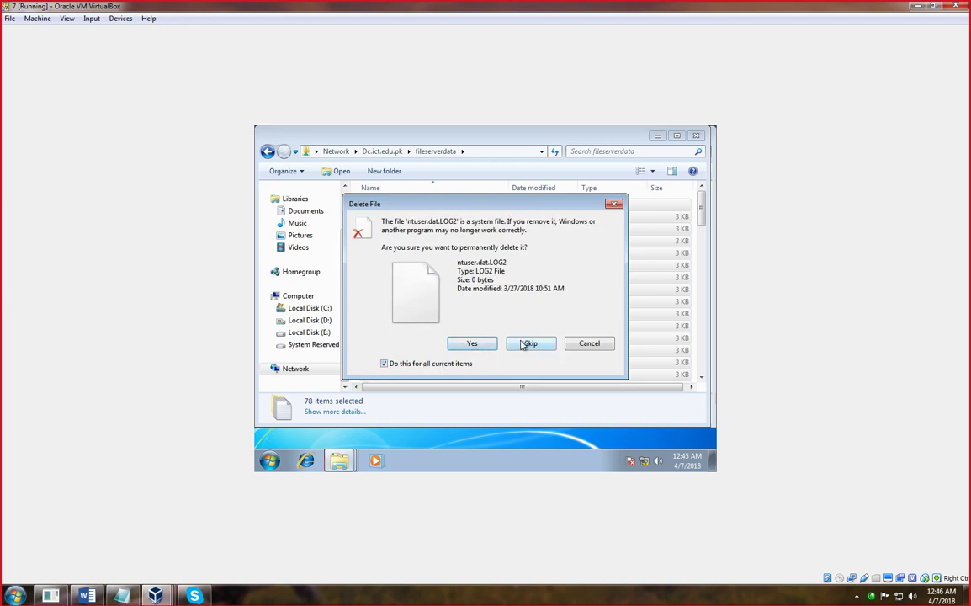
left_click(485, 346)
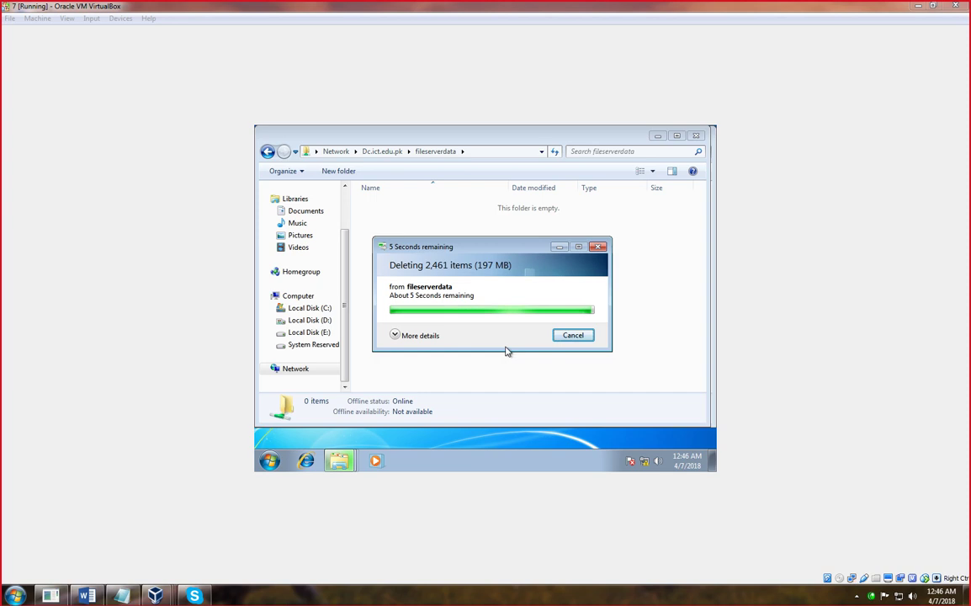
- Paste Chrysanthemum into the share, view it as Large Icons, and minimize both Explorer windows
right_click(429, 249)
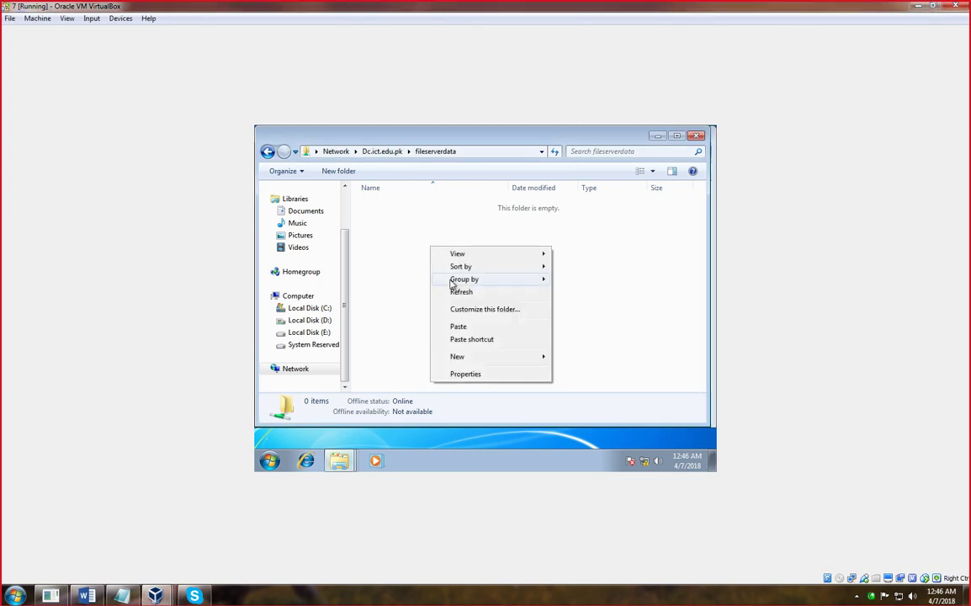
left_click(458, 326)
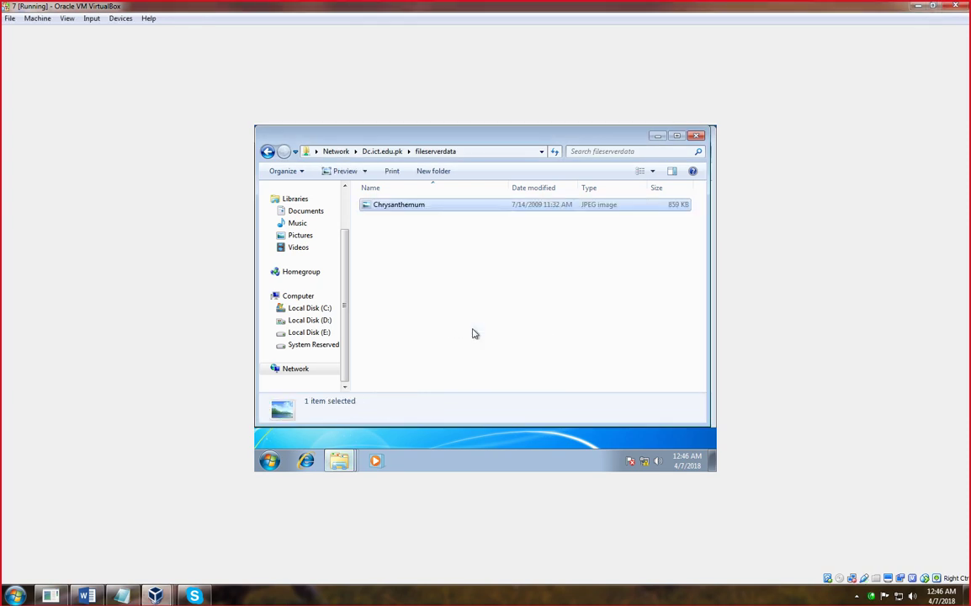
left_click(652, 171)
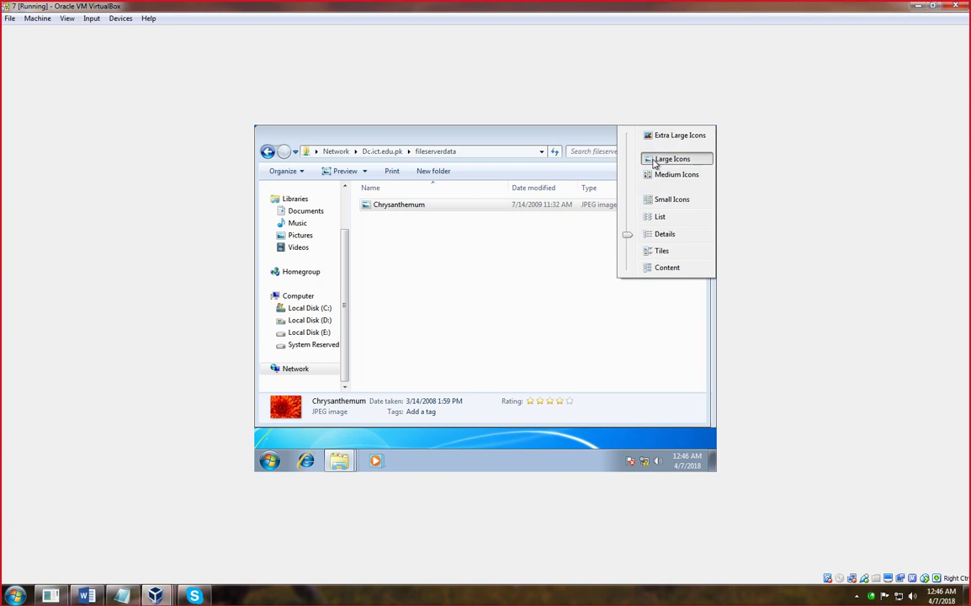
left_click(649, 159)
left_click(485, 328)
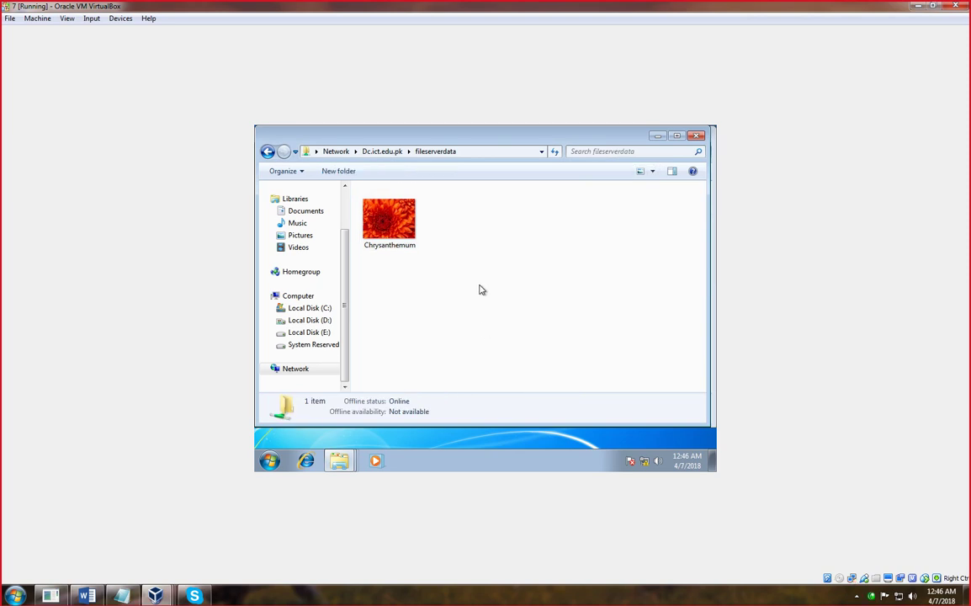
left_click(657, 136)
left_click(698, 135)
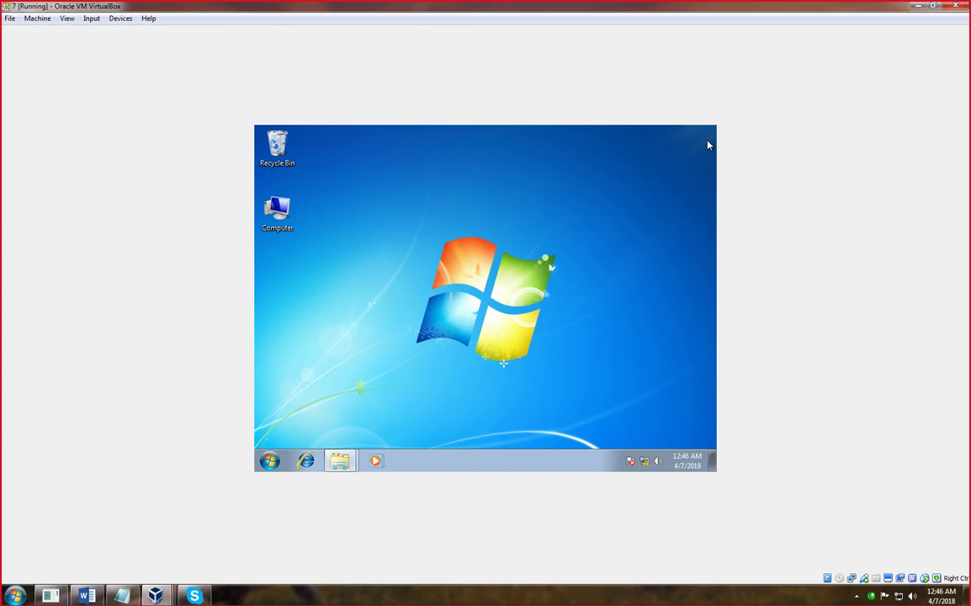
- Create a new text document on the desktop named cmd
right_click(379, 256)
mouse_move(382, 346)
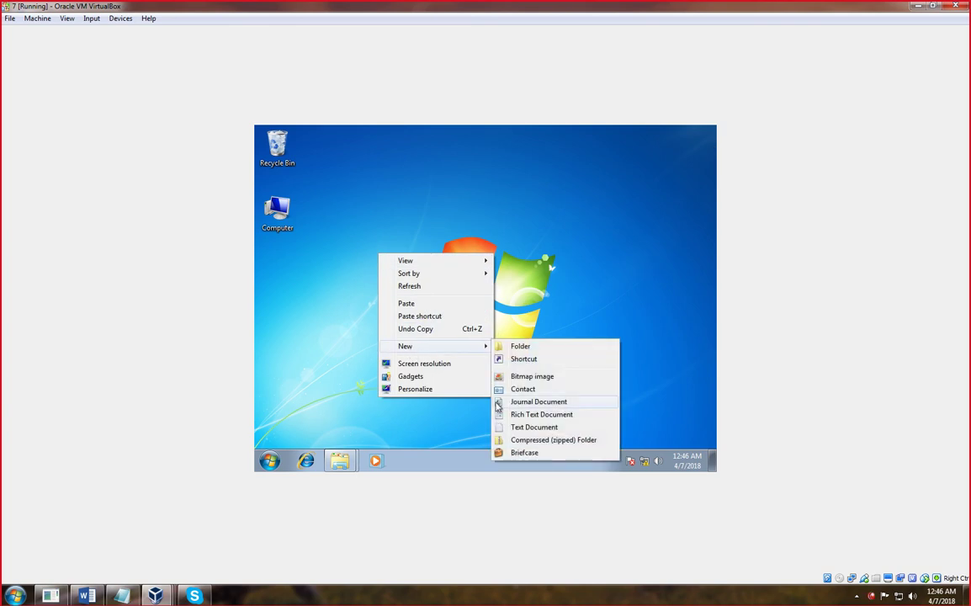
left_click(503, 426)
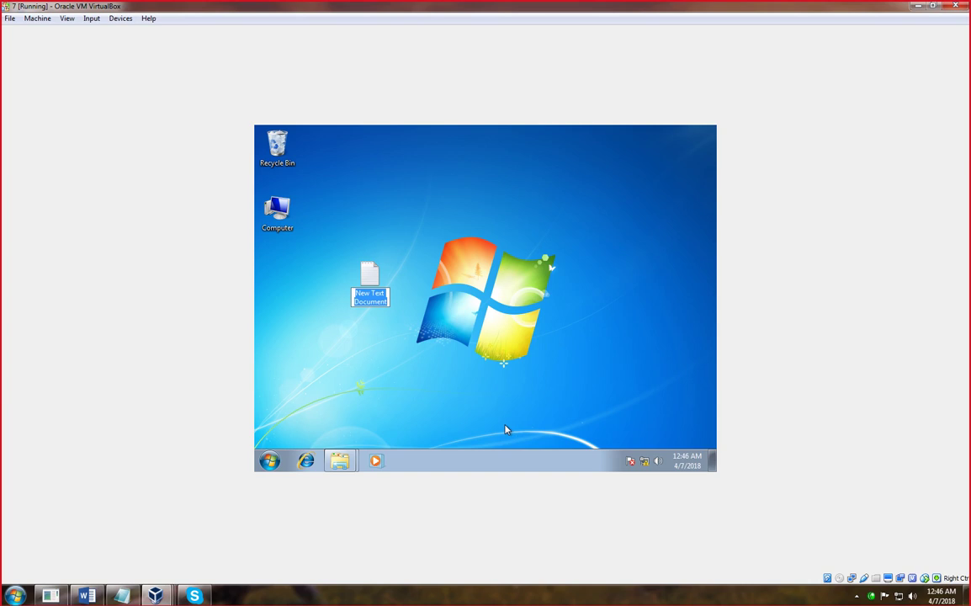
type("cmd")
key("Return")
key("Return")
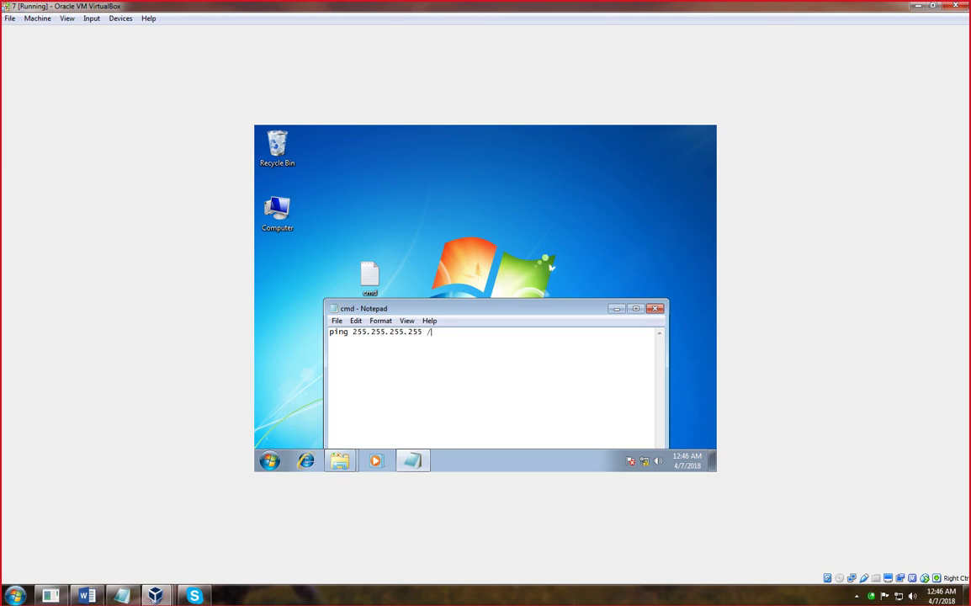
- Save the ping 255.255.255.255 /t note as abc.cmd and zyx batch file, then select all three files
left_click(337, 321)
left_click(362, 372)
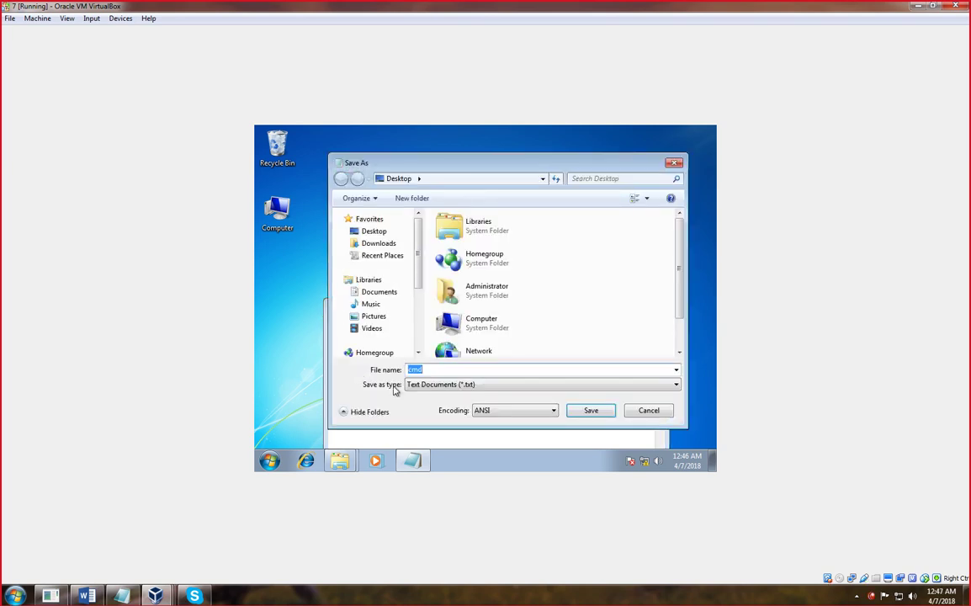
left_click(591, 412)
left_click(337, 321)
left_click(362, 372)
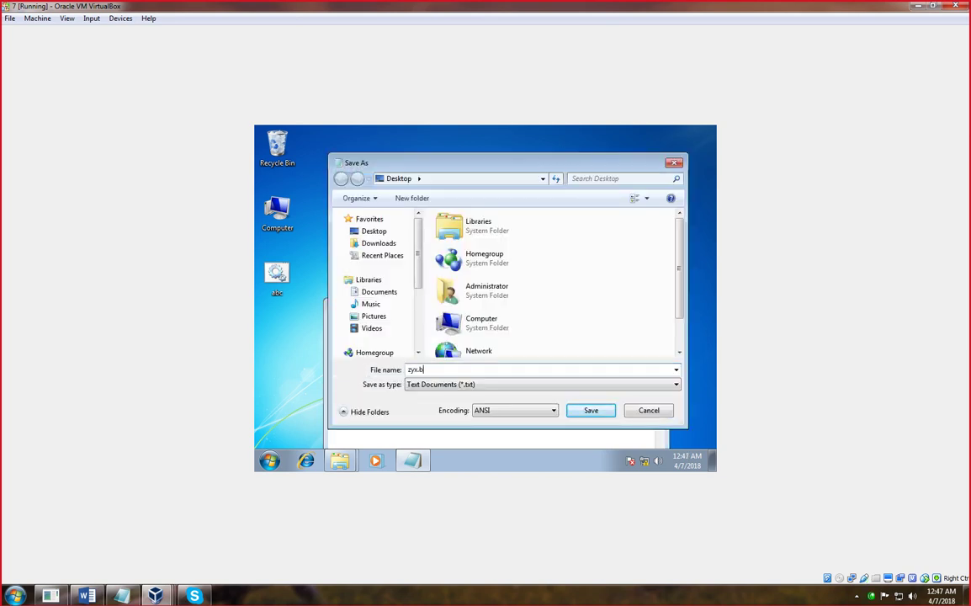
left_click(589, 412)
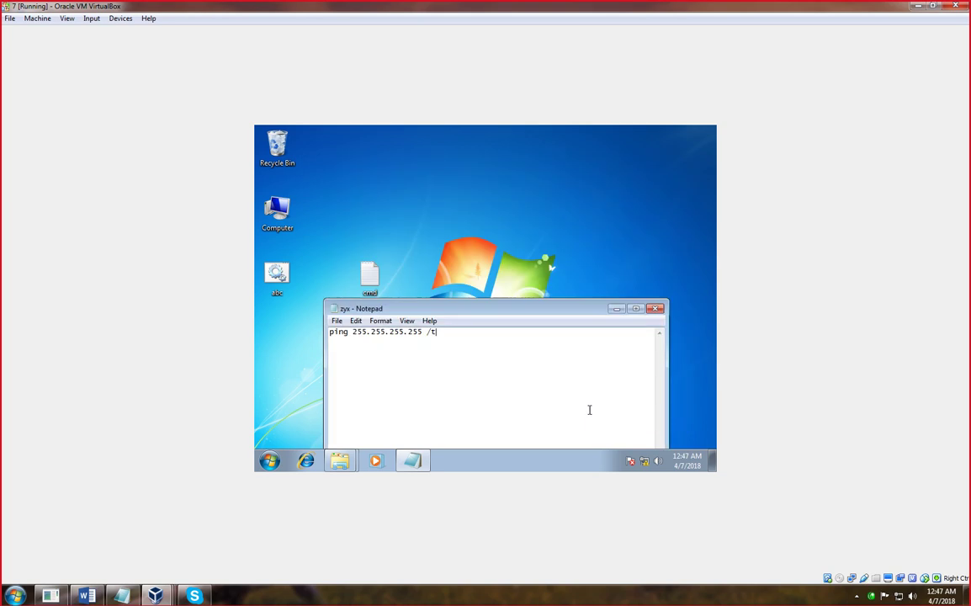
left_click(655, 309)
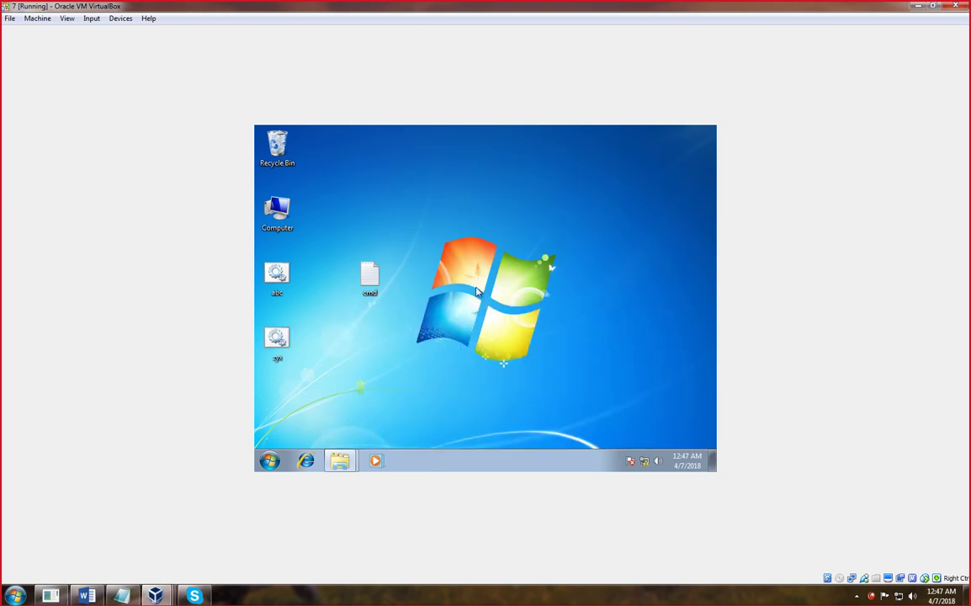
left_click_drag(372, 278, 324, 279)
left_click_drag(377, 366, 268, 278)
- Copy abc, zyx and cmd into the fileserverdata share on \\Dc.ict.edu.pk
right_click(275, 276)
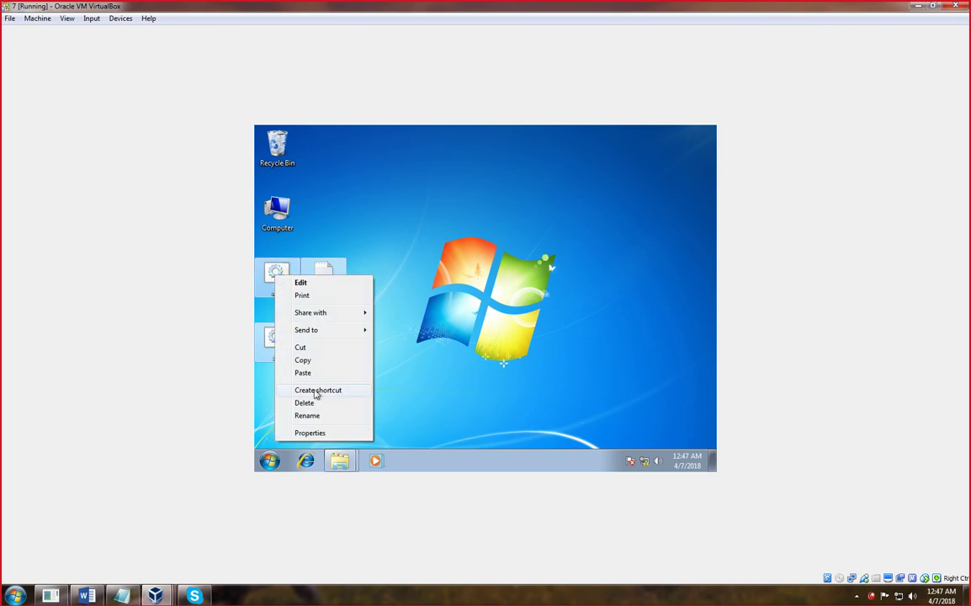
left_click(304, 363)
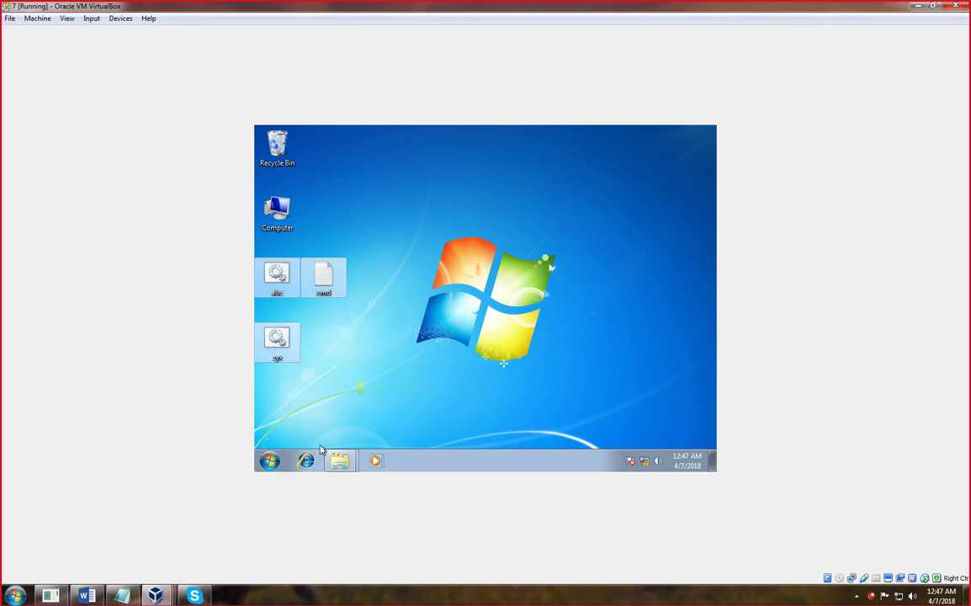
key("super+r")
key("Return")
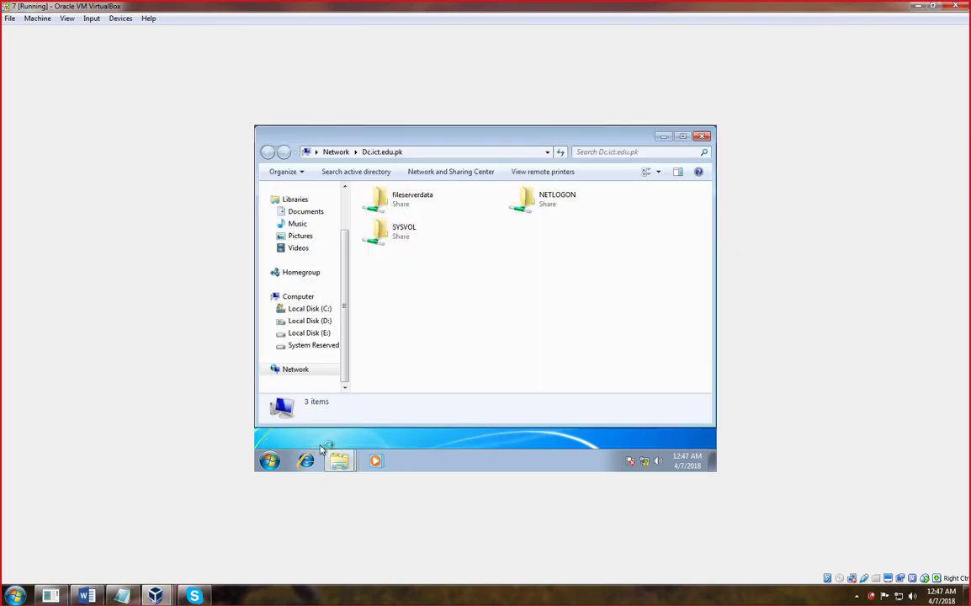
double_click(395, 202)
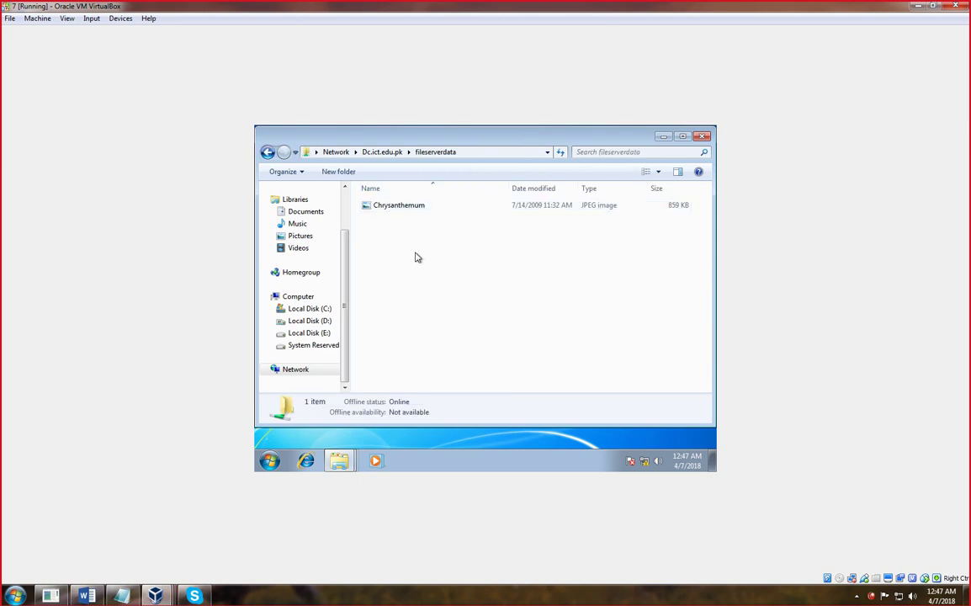
right_click(414, 257)
left_click(446, 333)
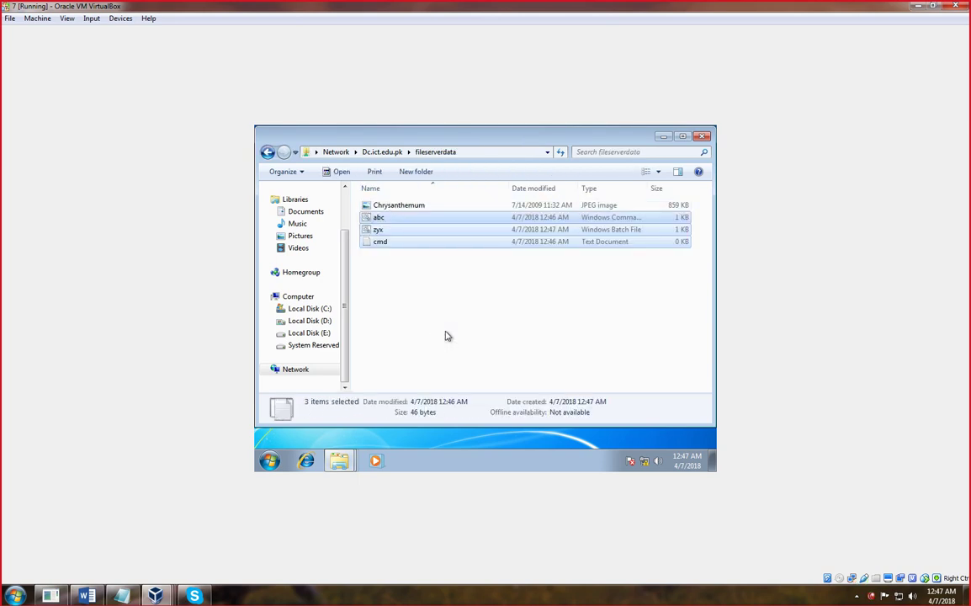
- Minimize the share window and switch back to the domain controller VM
left_click(446, 336)
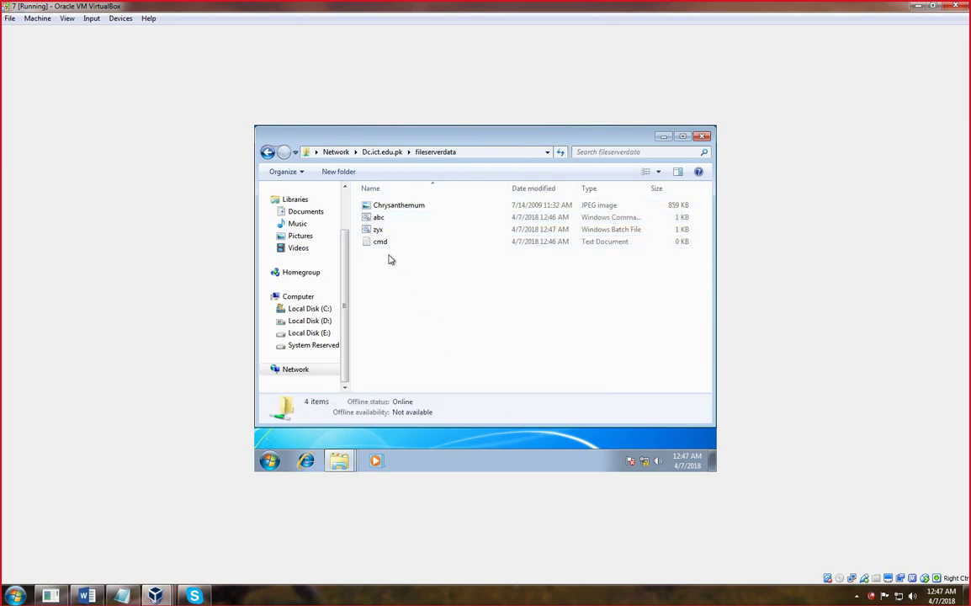
left_click(381, 217)
right_click(383, 217)
left_click(644, 219)
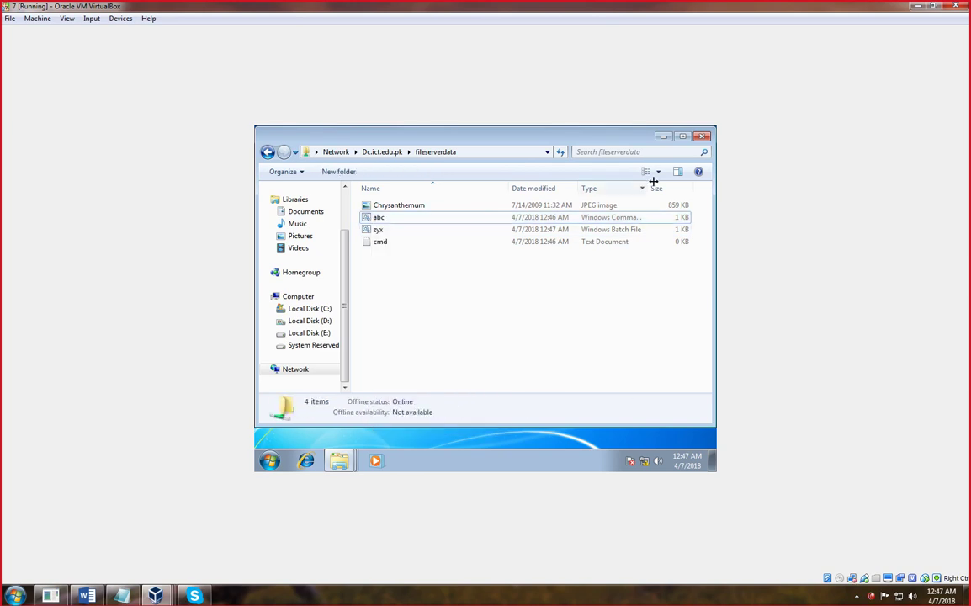
left_click(665, 137)
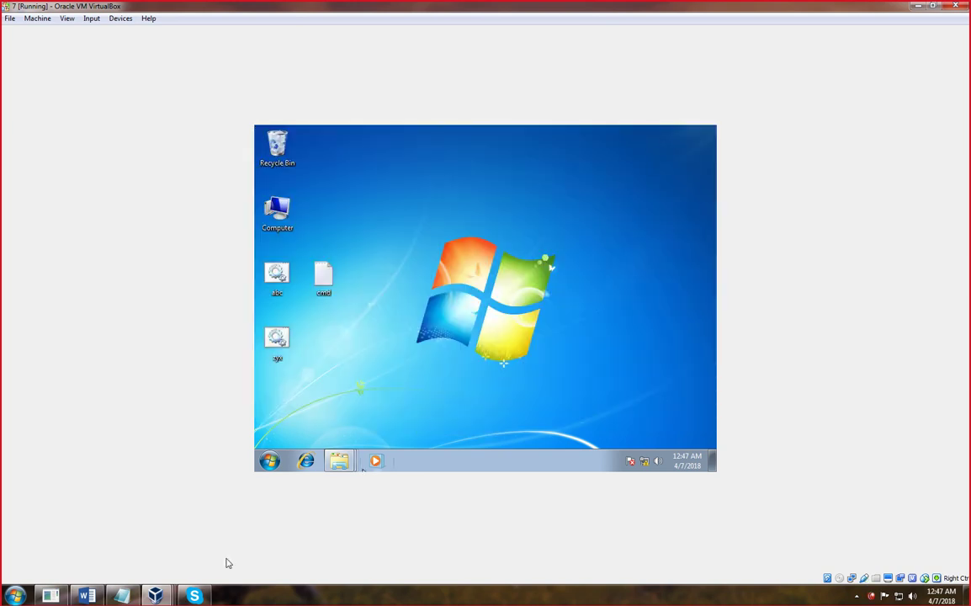
mouse_move(155, 595)
left_click(314, 526)
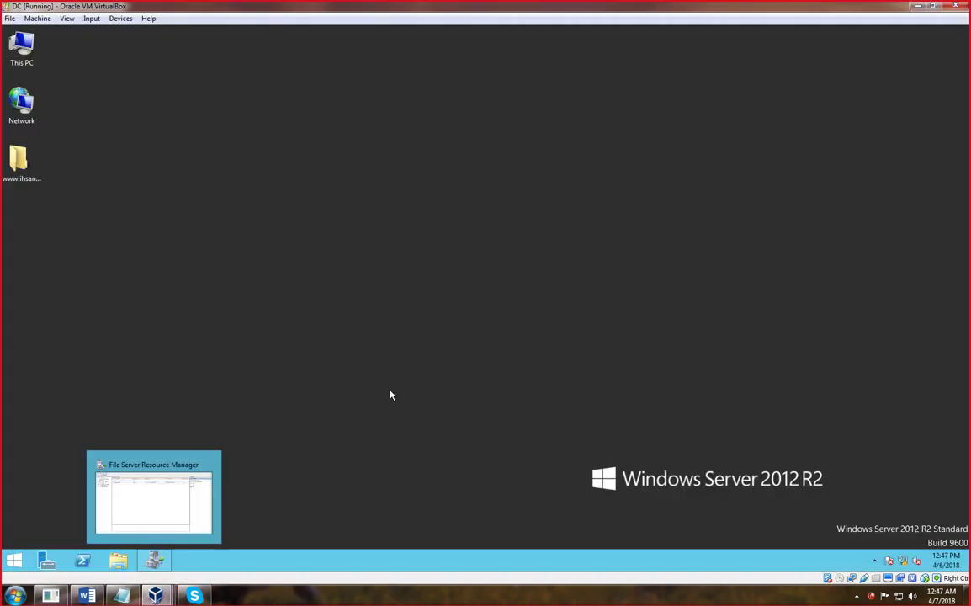
- Add Executable Files to the D:\FileServerDATA file screen, accepting the missing-SMTP warning
left_click(160, 564)
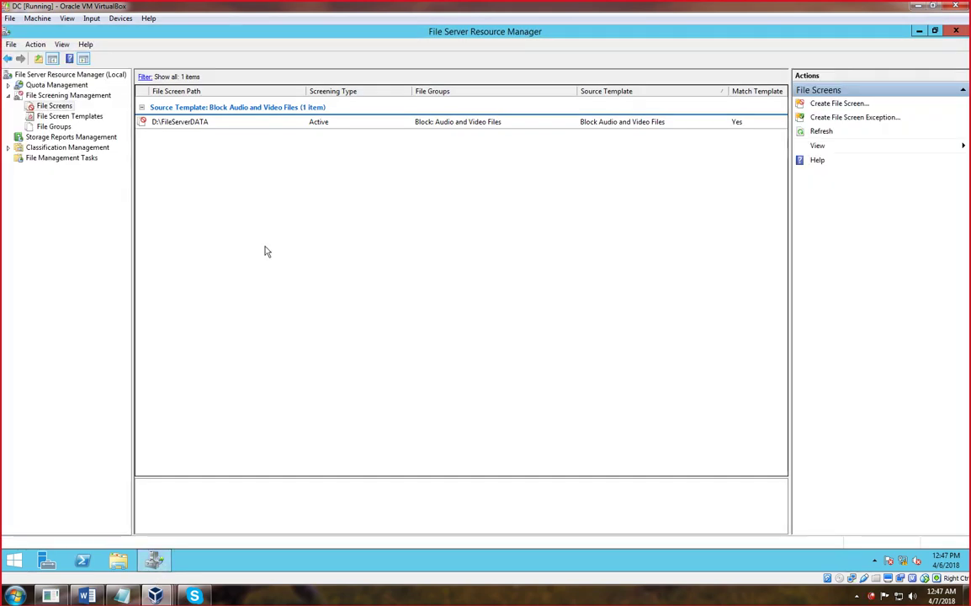
right_click(185, 127)
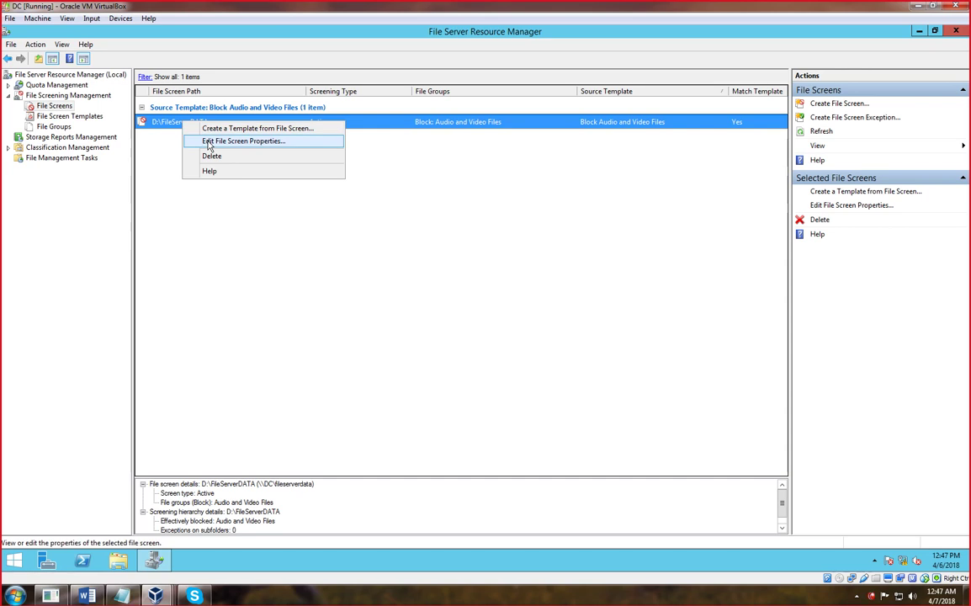
left_click(208, 143)
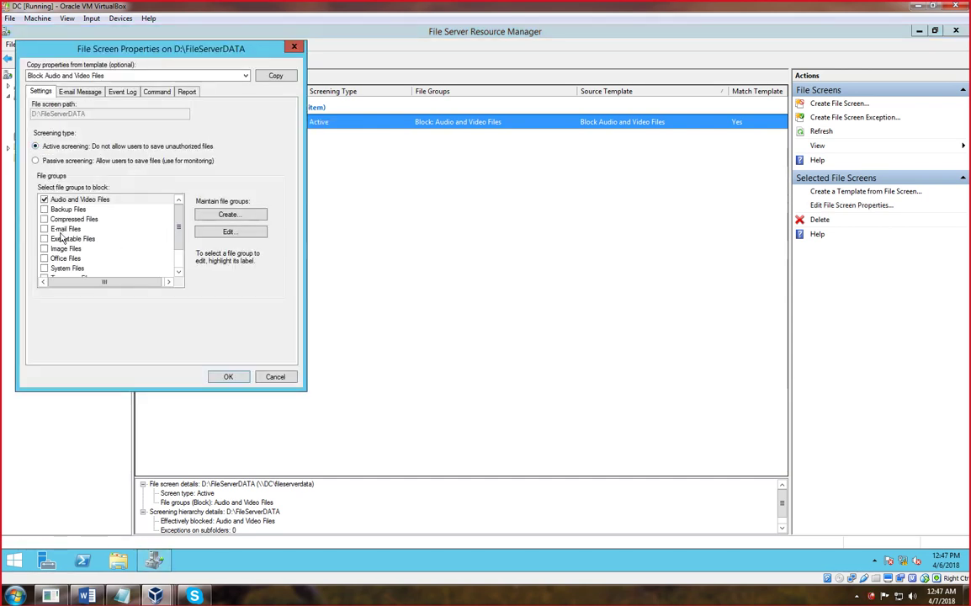
left_click(45, 239)
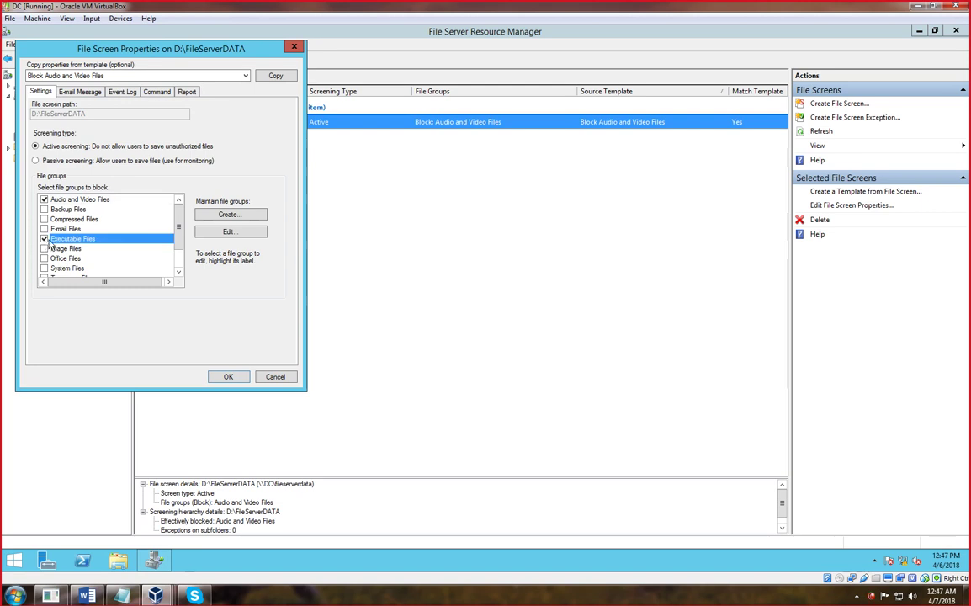
left_click(228, 376)
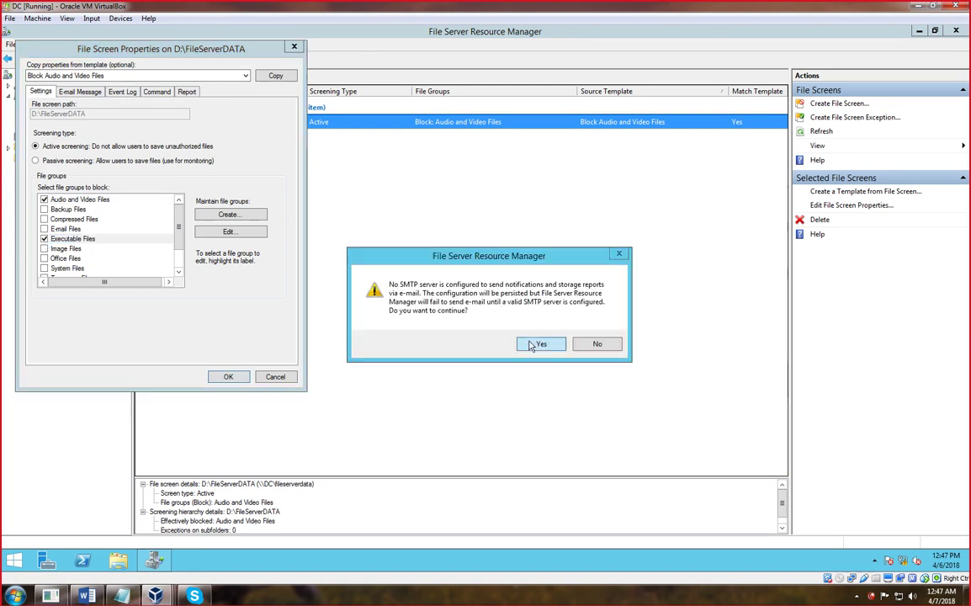
left_click(539, 344)
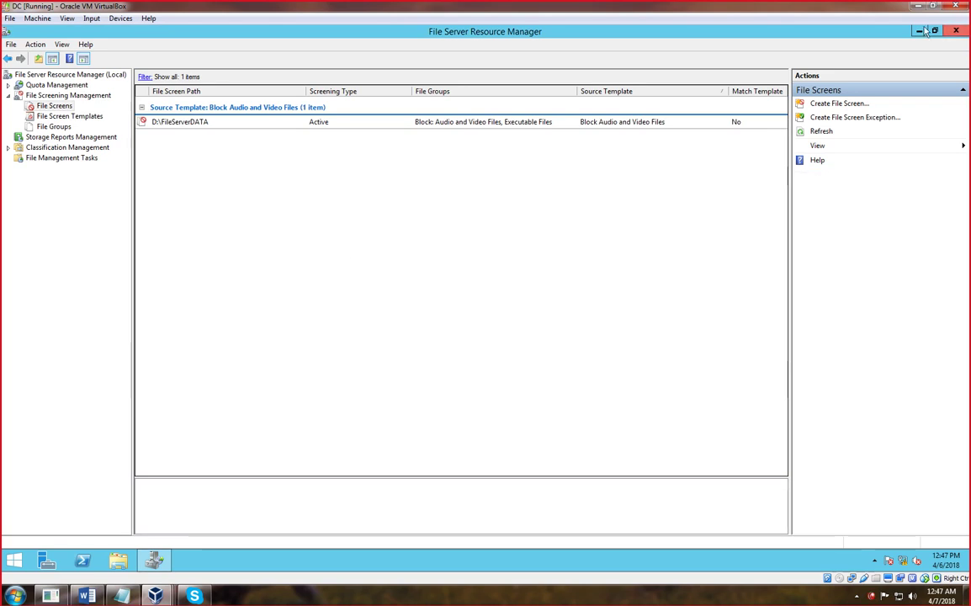
left_click(919, 31)
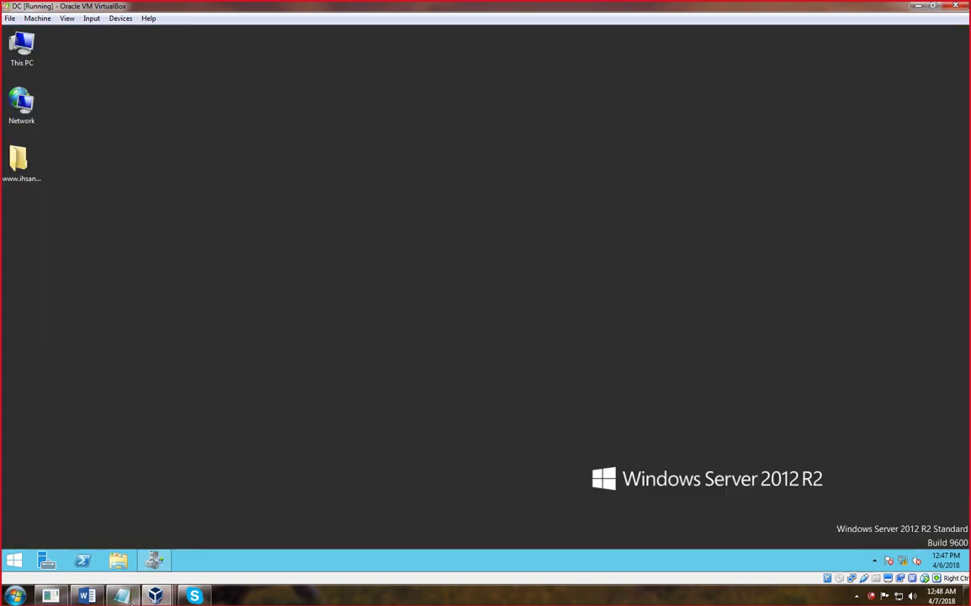
- On the Windows 7 VM, delete the abc, cmd and zyx files from the fileserverdata share
left_click(157, 593)
left_click(200, 530)
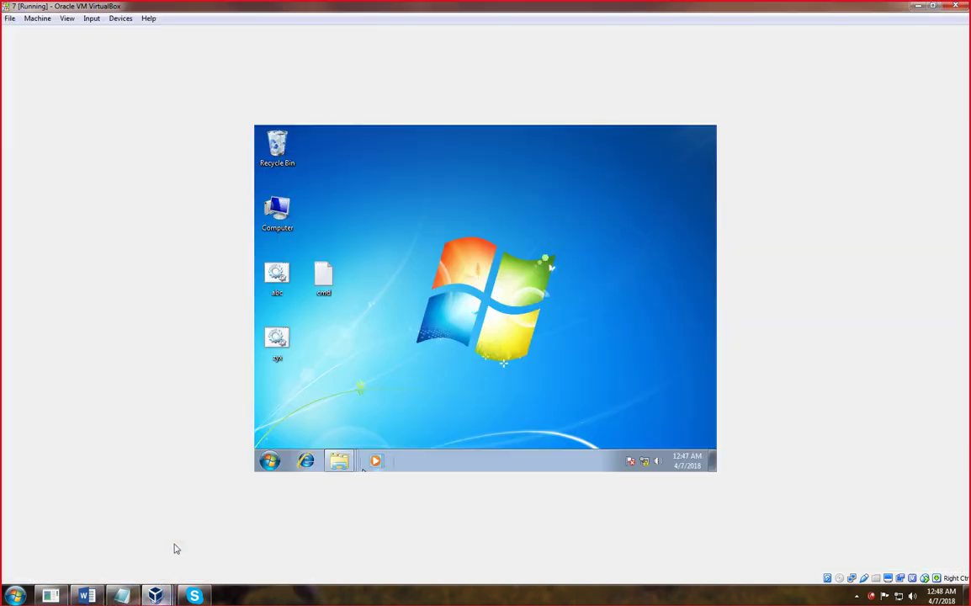
left_click_drag(354, 391, 284, 282)
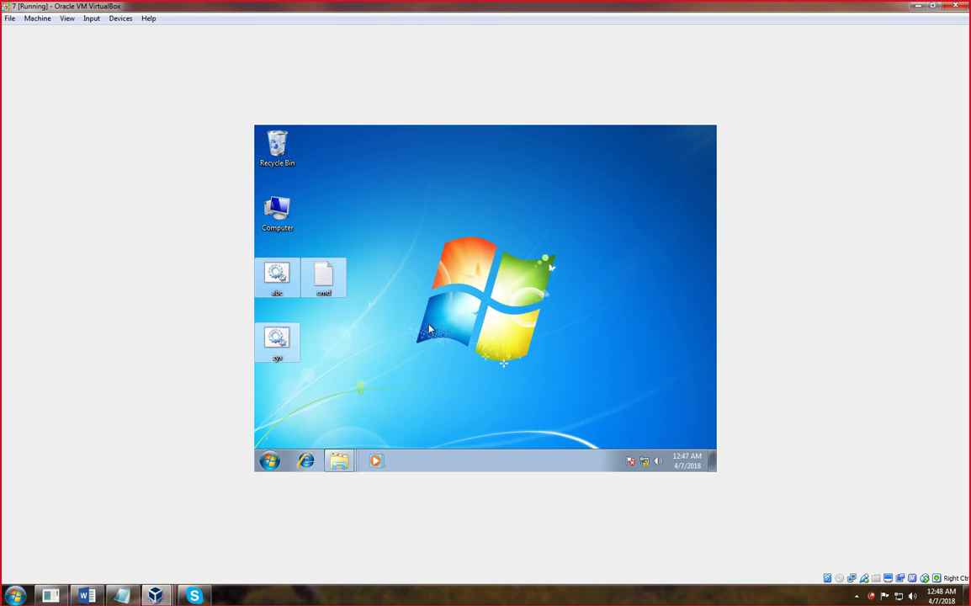
left_click(398, 346)
key("super+r")
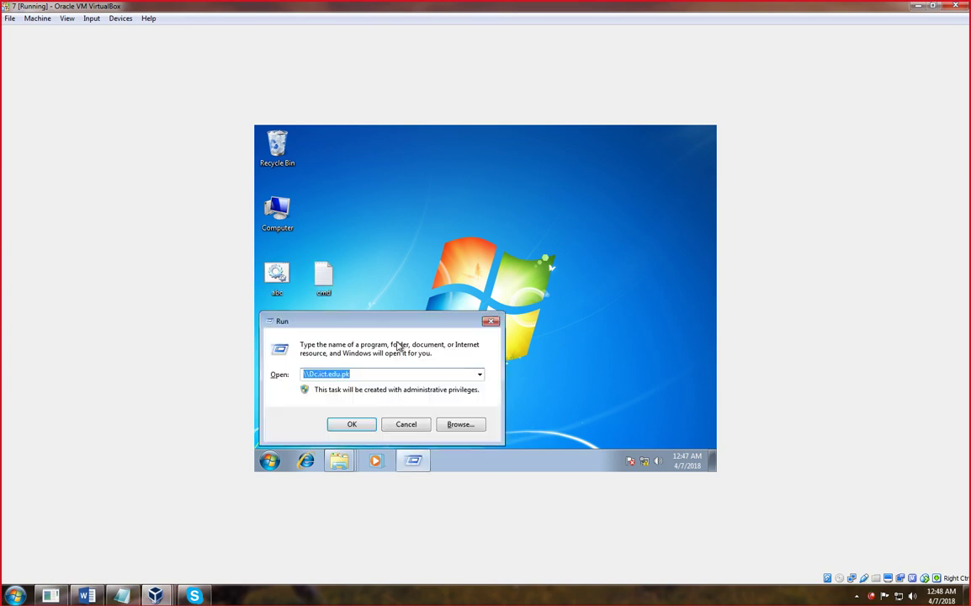
key("Return")
double_click(386, 200)
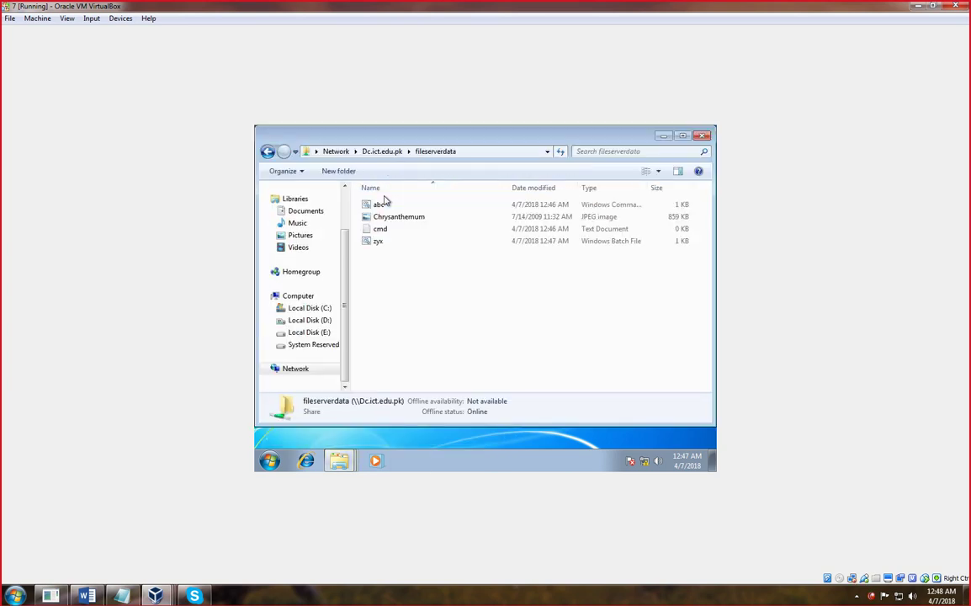
left_click_drag(387, 274, 368, 208)
key("Delete")
key("Return")
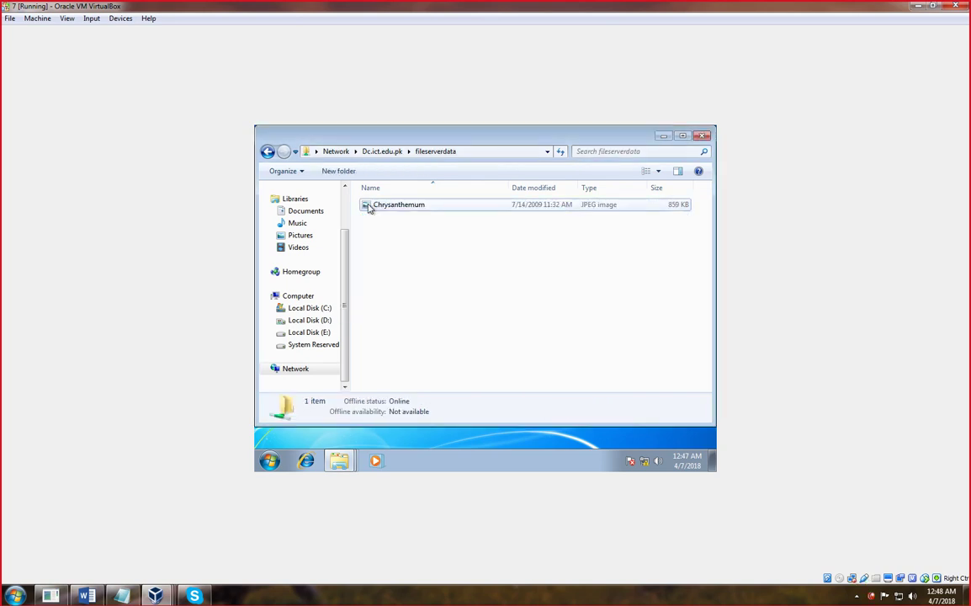
- Copy the abc, cmd and zyx icons from the desktop
left_click(663, 136)
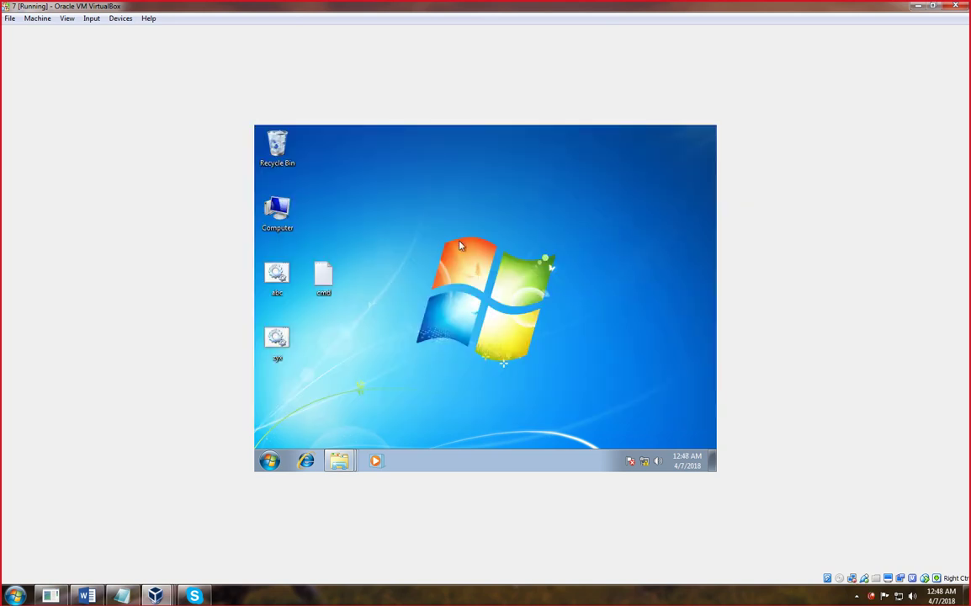
left_click_drag(387, 391, 256, 260)
right_click(282, 273)
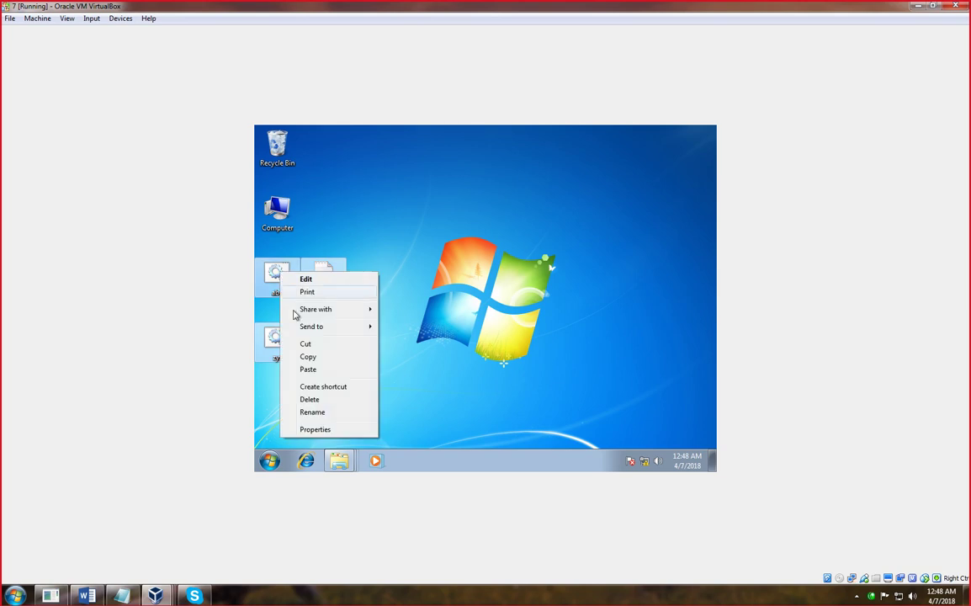
left_click(308, 358)
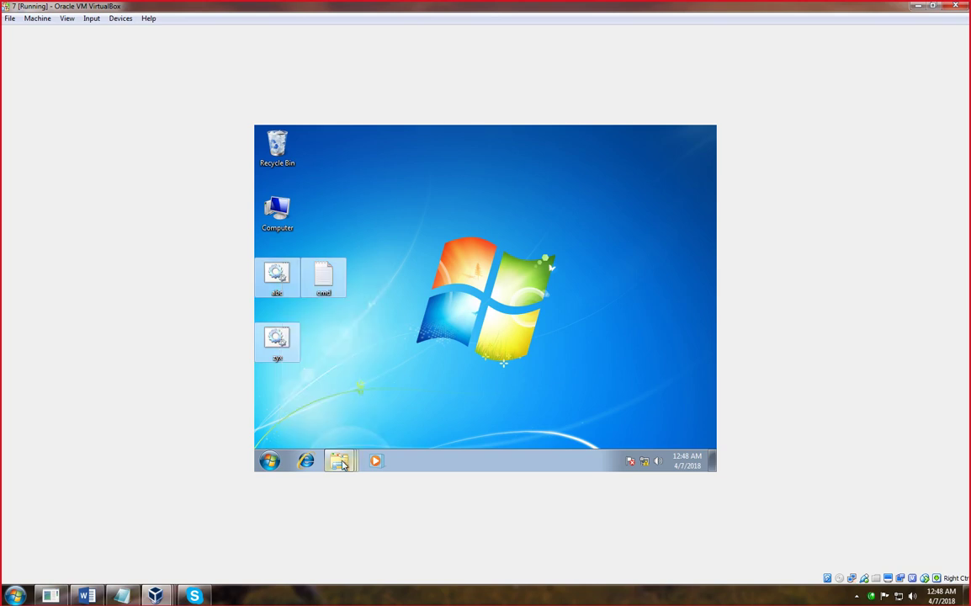
- Paste the copied items into the fileserverdata share and dismiss the access denied message
left_click(339, 459)
left_click(318, 378)
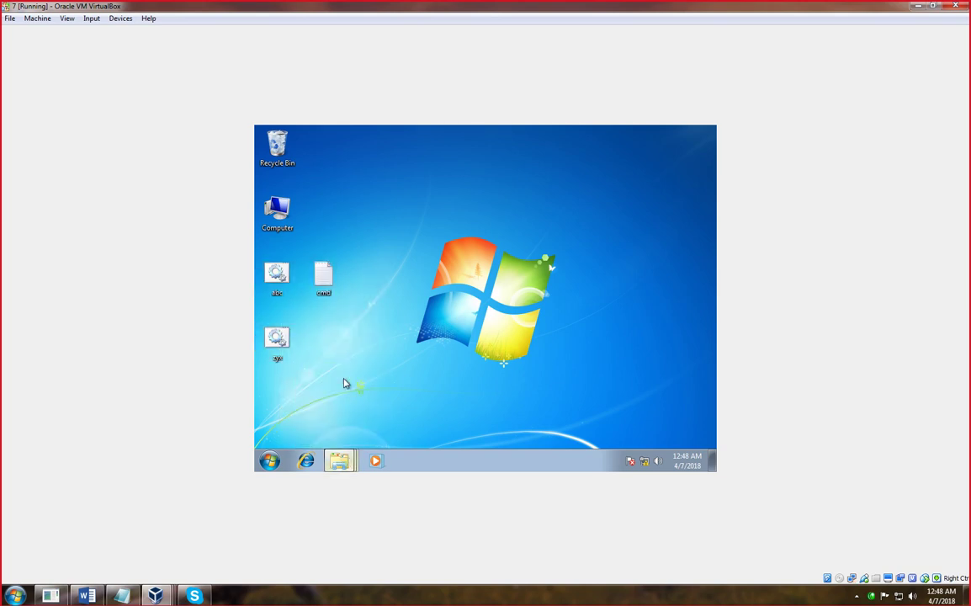
right_click(452, 300)
left_click(484, 376)
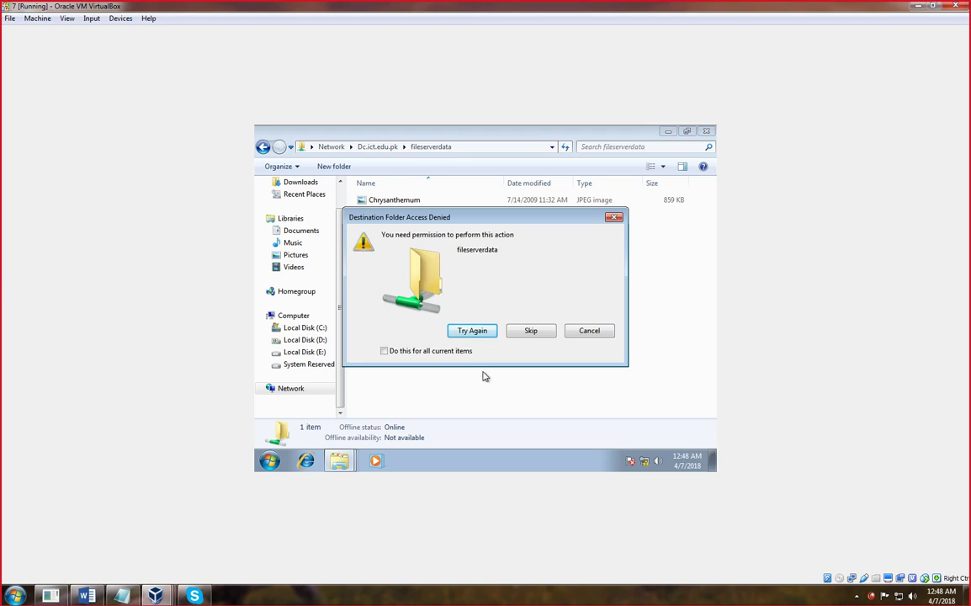
left_click(613, 218)
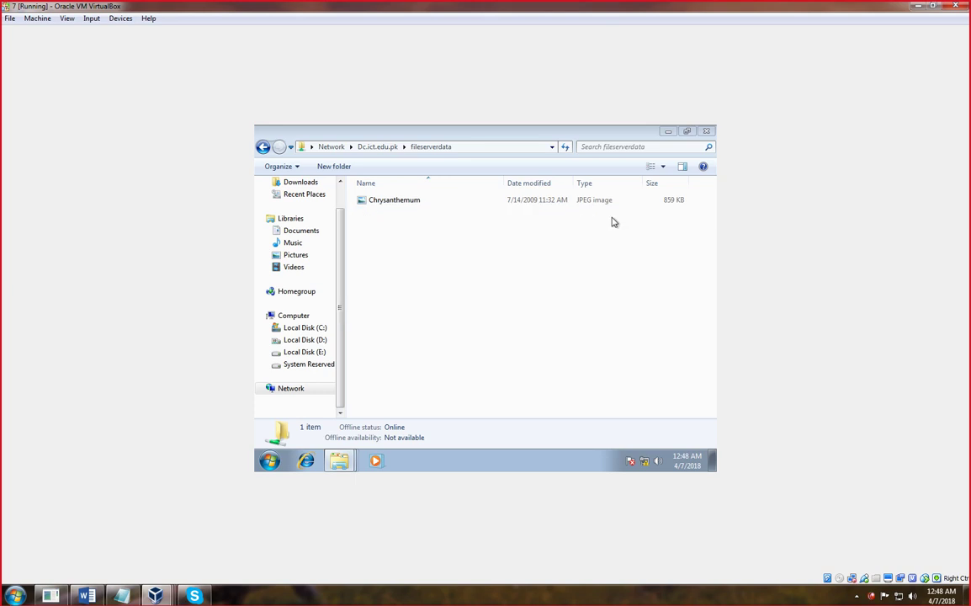
- Copy the Wildlife video from Videos > Sample Videos
left_click(294, 269)
left_click(397, 261)
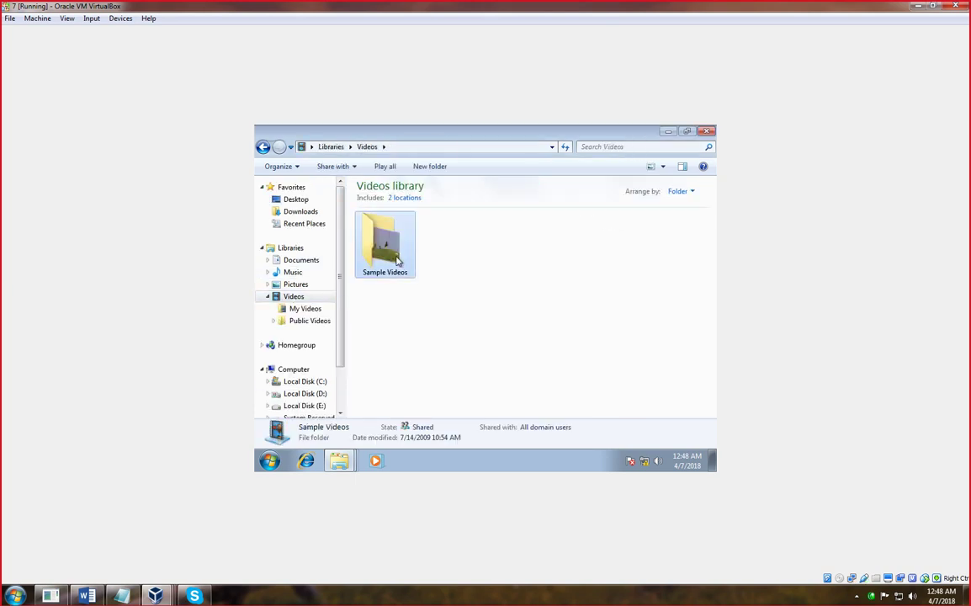
right_click(397, 262)
left_click(386, 244)
right_click(393, 261)
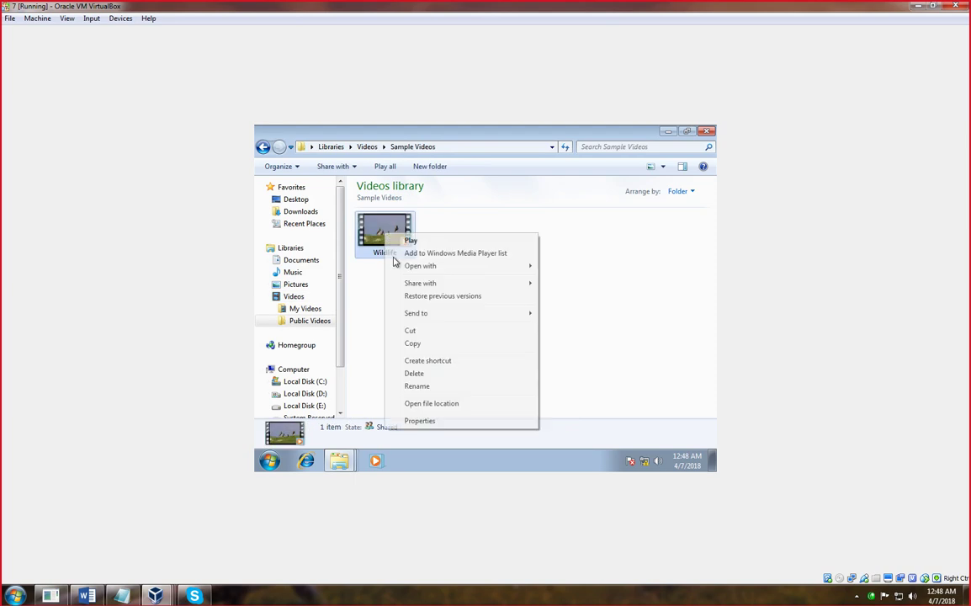
left_click(412, 343)
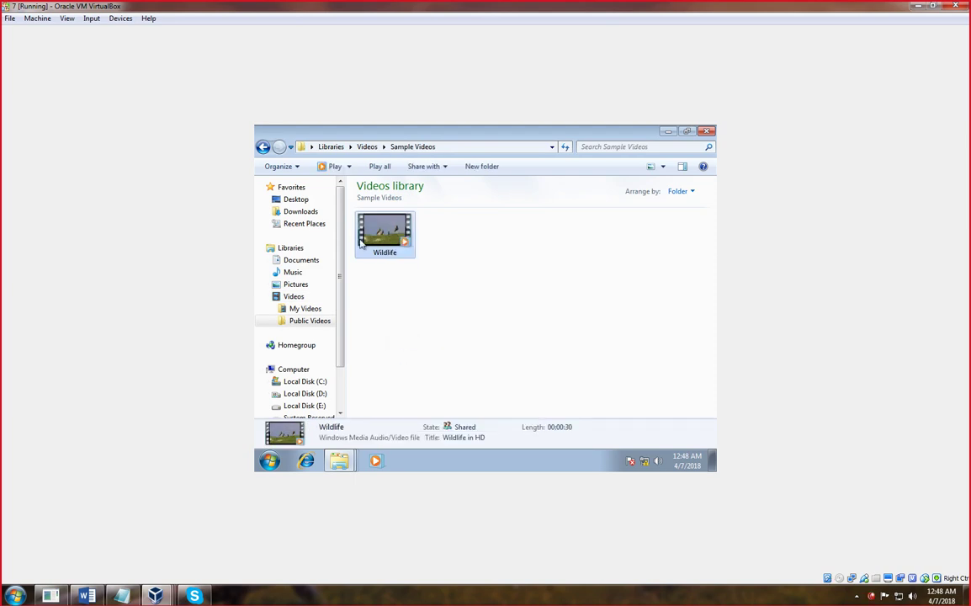
- Paste Wildlife into the fileserverdata share on Dc.ict.edu.pk and dismiss the access denied message
left_click(263, 148)
left_click(263, 147)
left_click(263, 147)
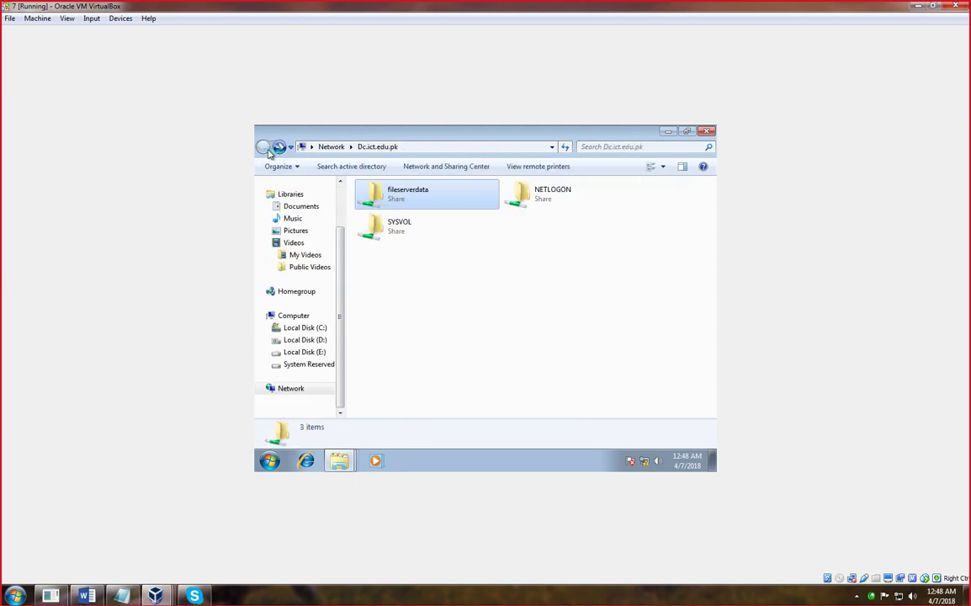
double_click(407, 194)
right_click(447, 274)
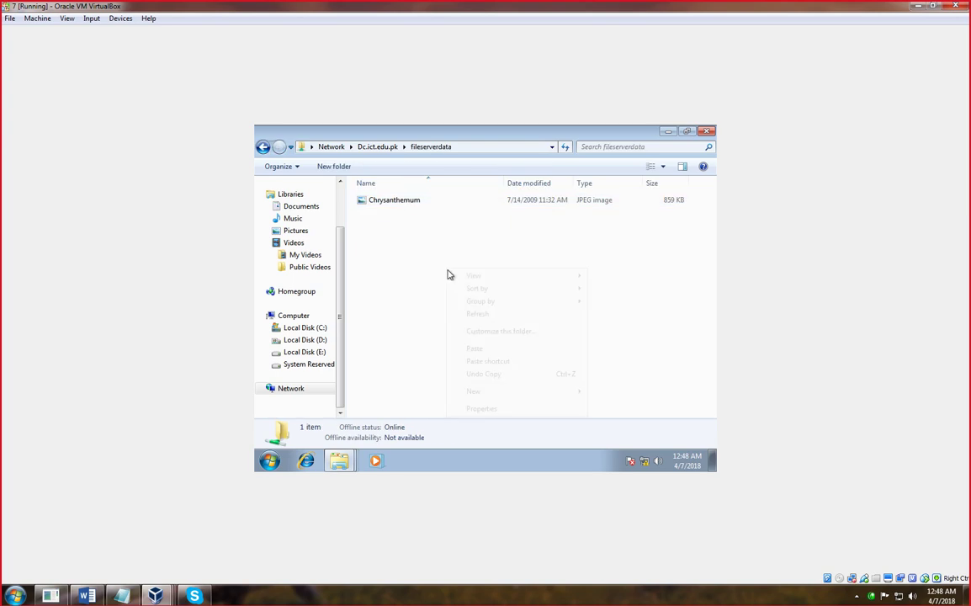
left_click(476, 349)
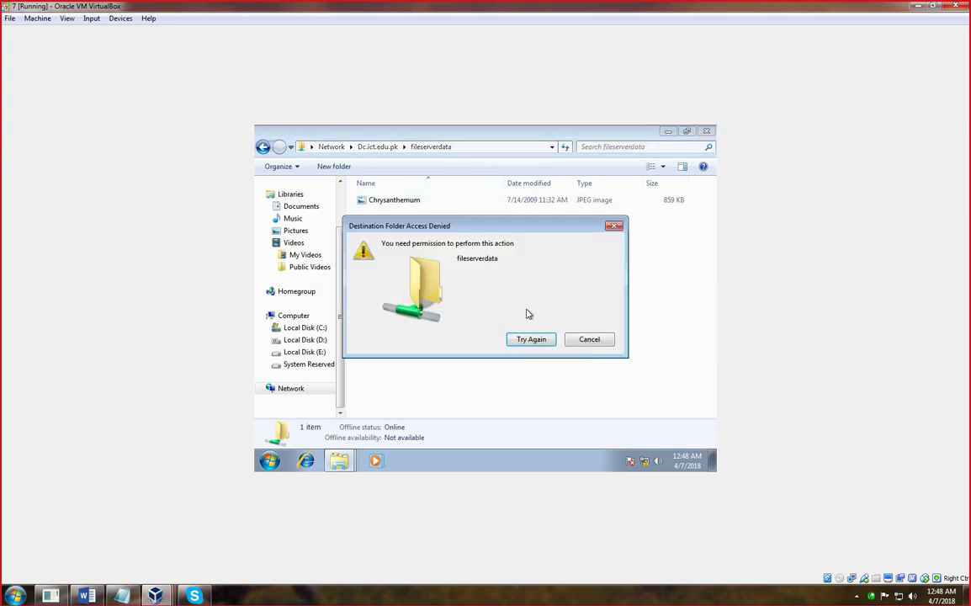
left_click(614, 226)
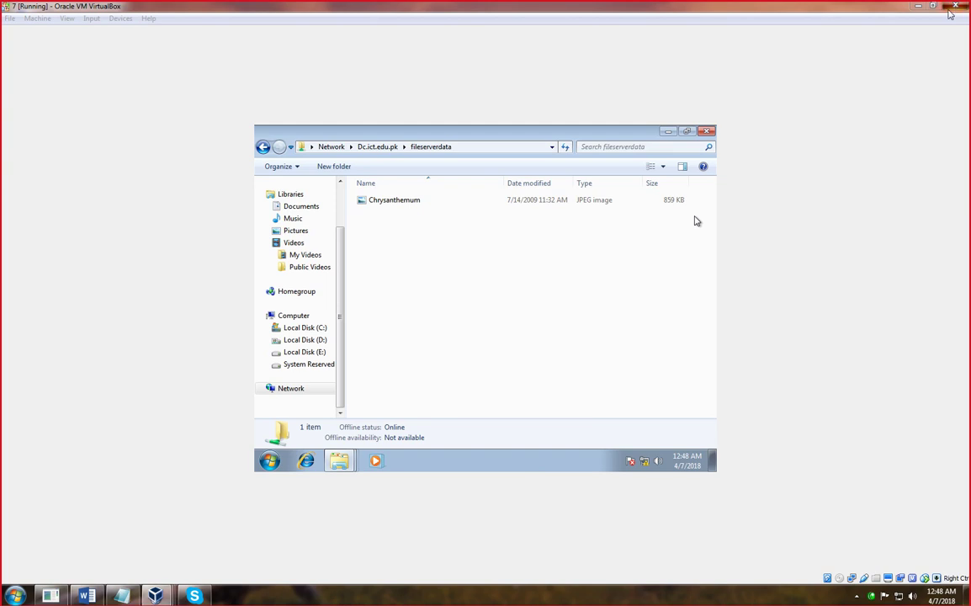
- Return to the DC server VM and File Server Resource Manager
key("alt+F4")
left_click(493, 333)
mouse_move(154, 596)
left_click(314, 537)
left_click(154, 561)
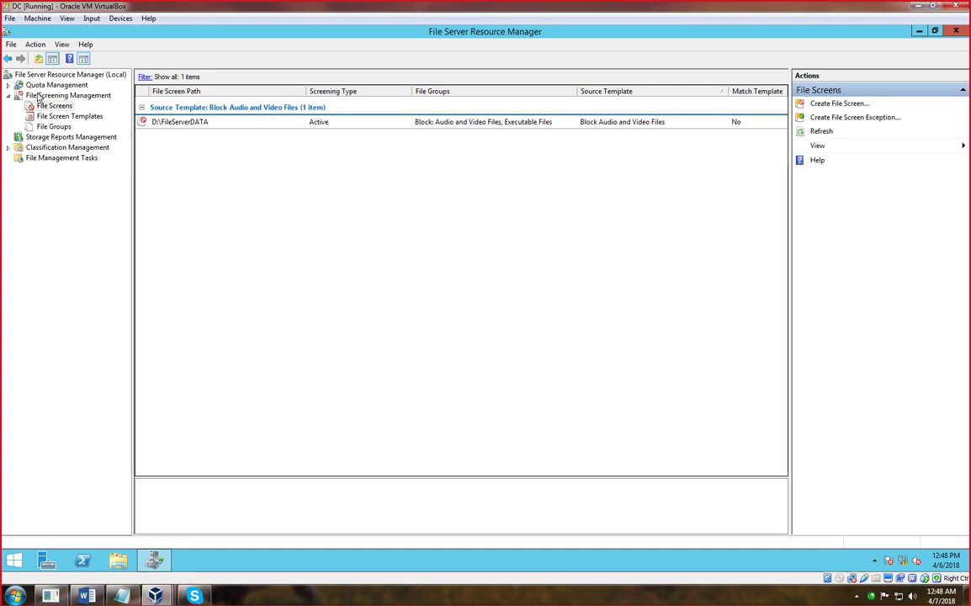
- Collapse Quota Management and File Screening Management, then select Storage Reports Management
left_click(8, 86)
left_click(8, 85)
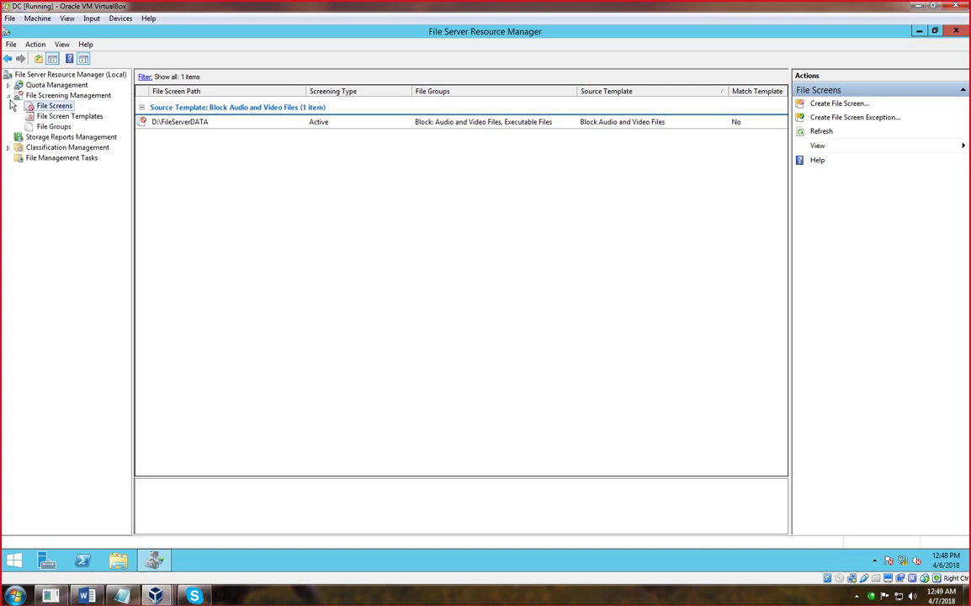
left_click(9, 95)
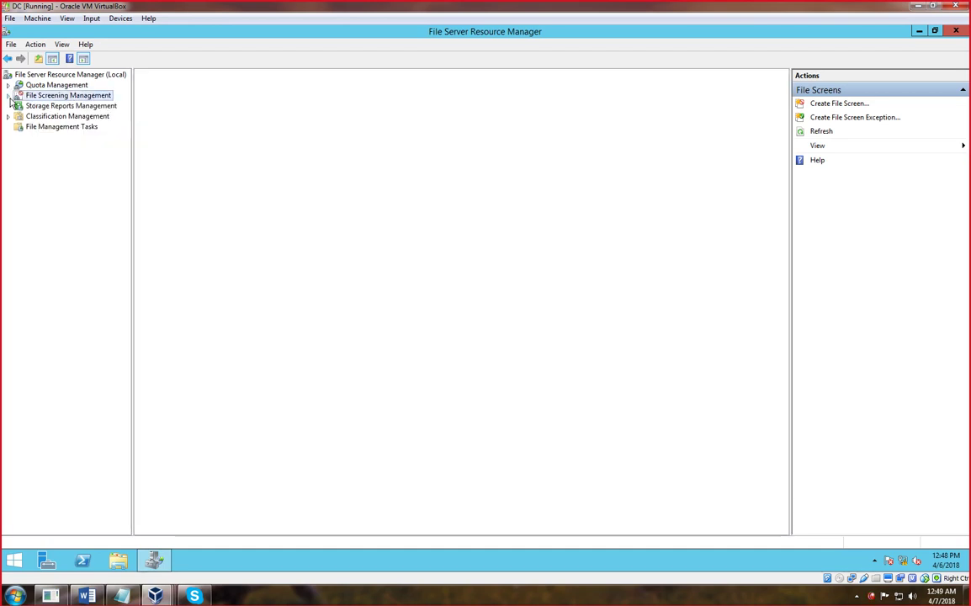
left_click(59, 106)
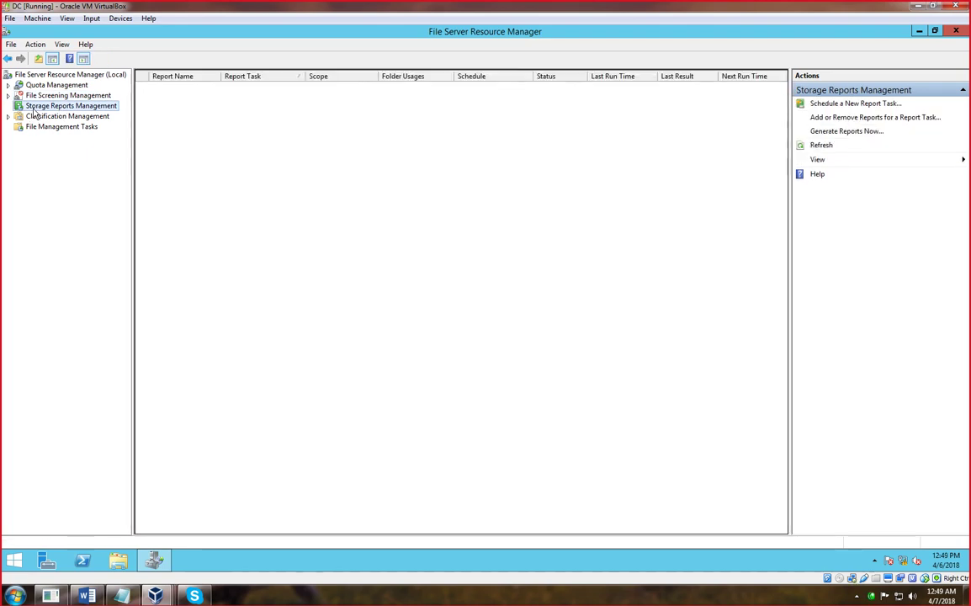
right_click(35, 106)
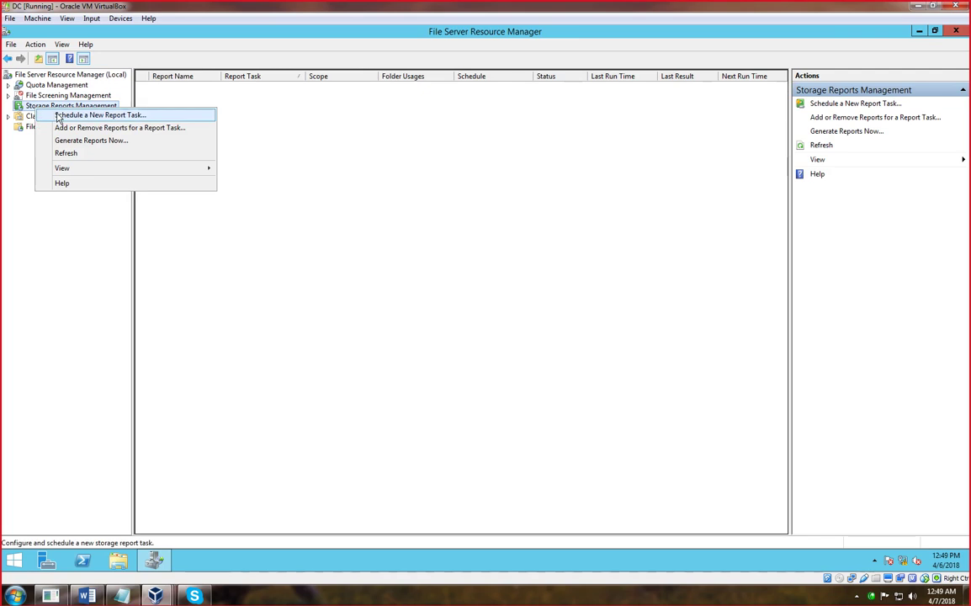
- Start a new scheduled report task and name it Users_reports
left_click(54, 112)
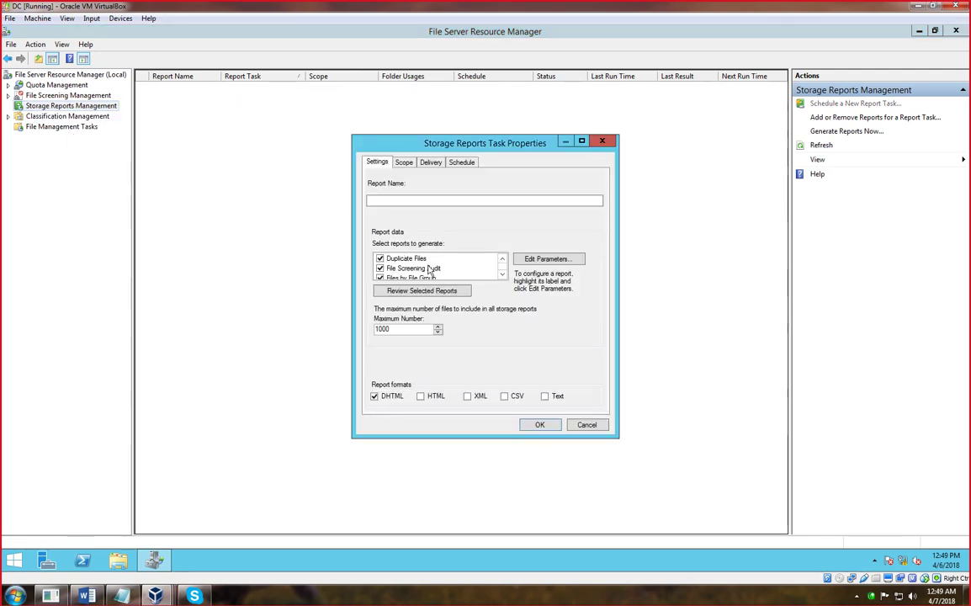
left_click(501, 275)
left_click(501, 275)
left_click(502, 275)
left_click(502, 275)
left_click(501, 275)
left_click(502, 275)
left_click(502, 275)
left_click(501, 275)
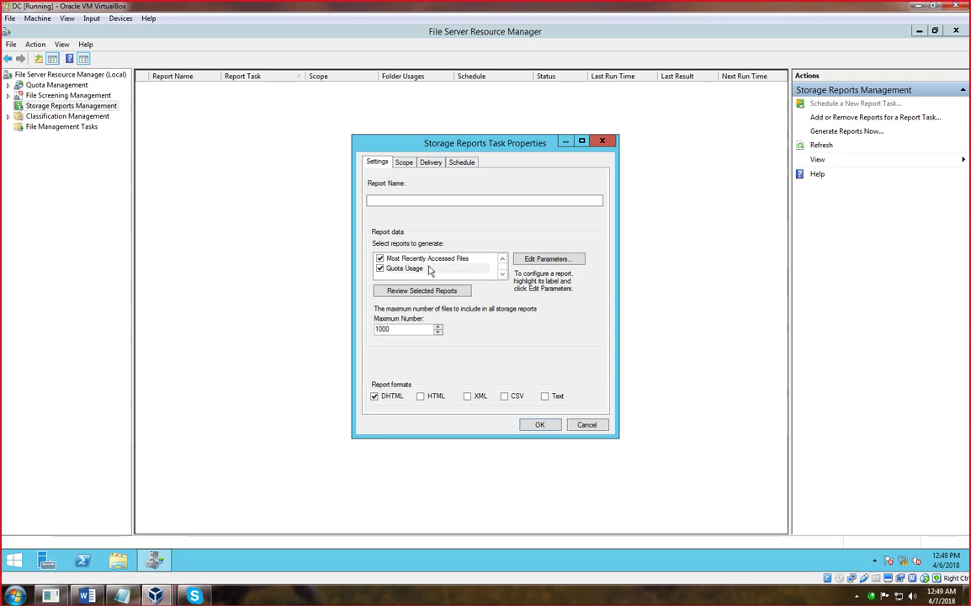
left_click(404, 162)
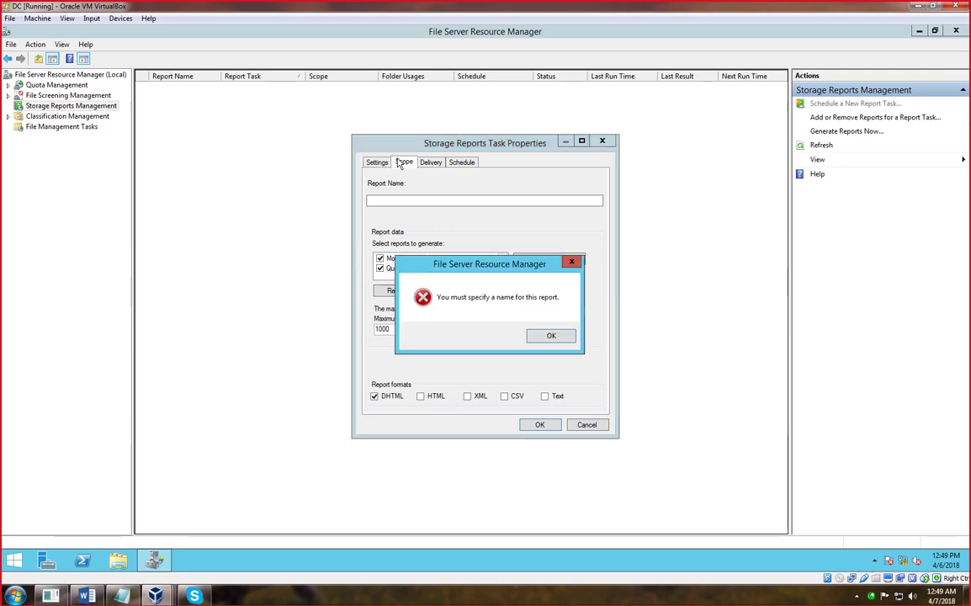
left_click(533, 333)
type("Users_reports")
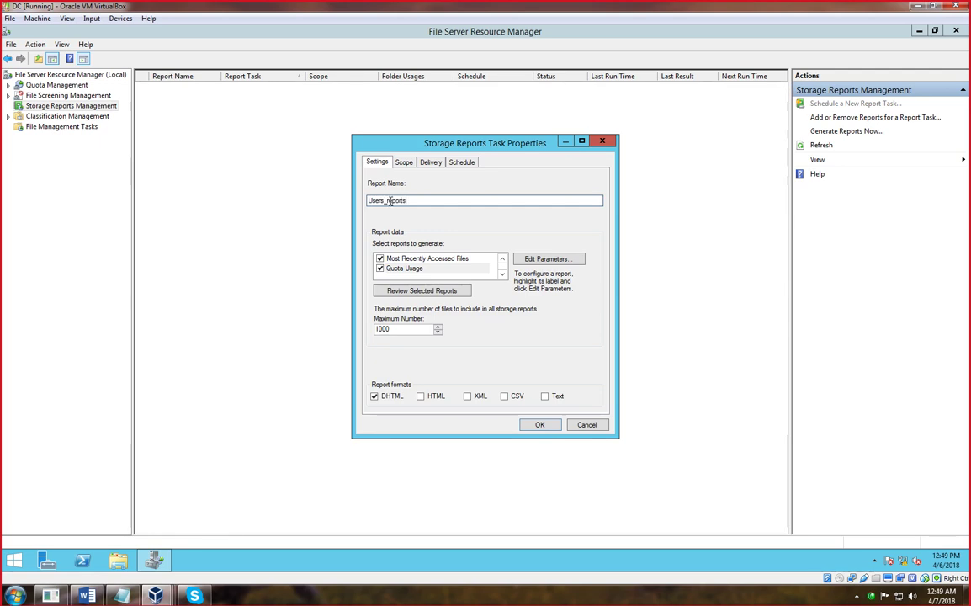
- Include Application Files in the scope and enable sending reports to administrators
left_click(406, 163)
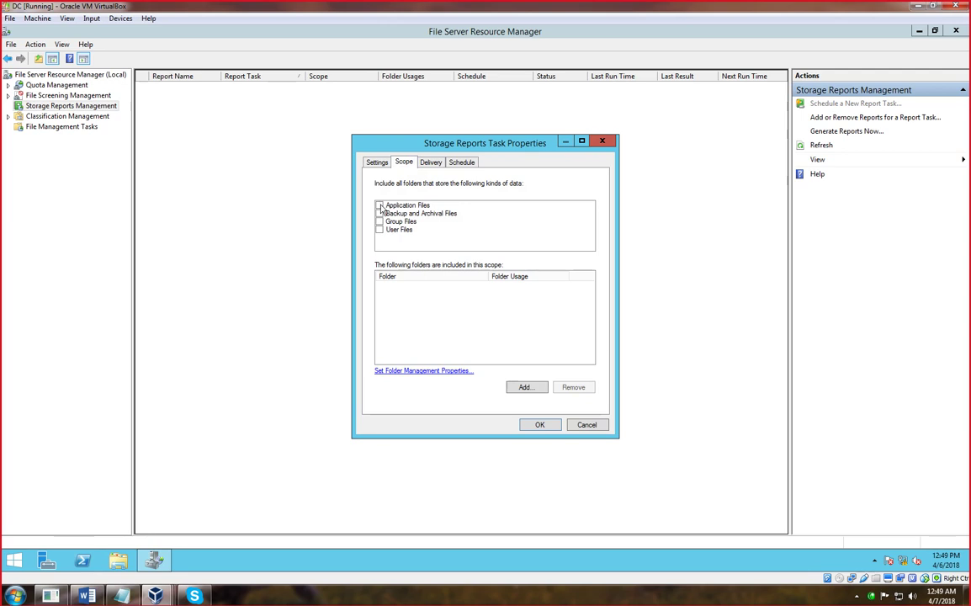
left_click(379, 207)
left_click(429, 163)
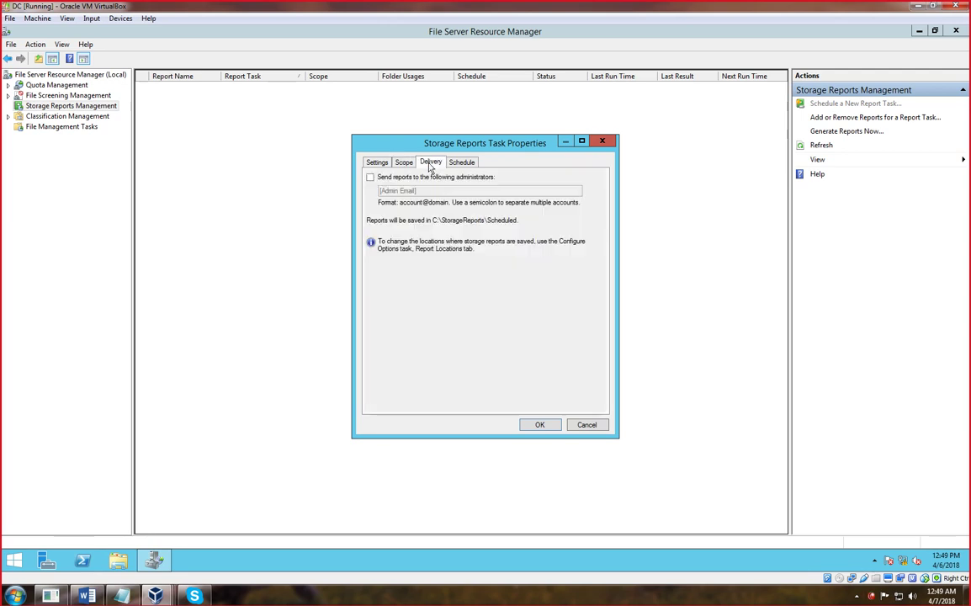
left_click(370, 178)
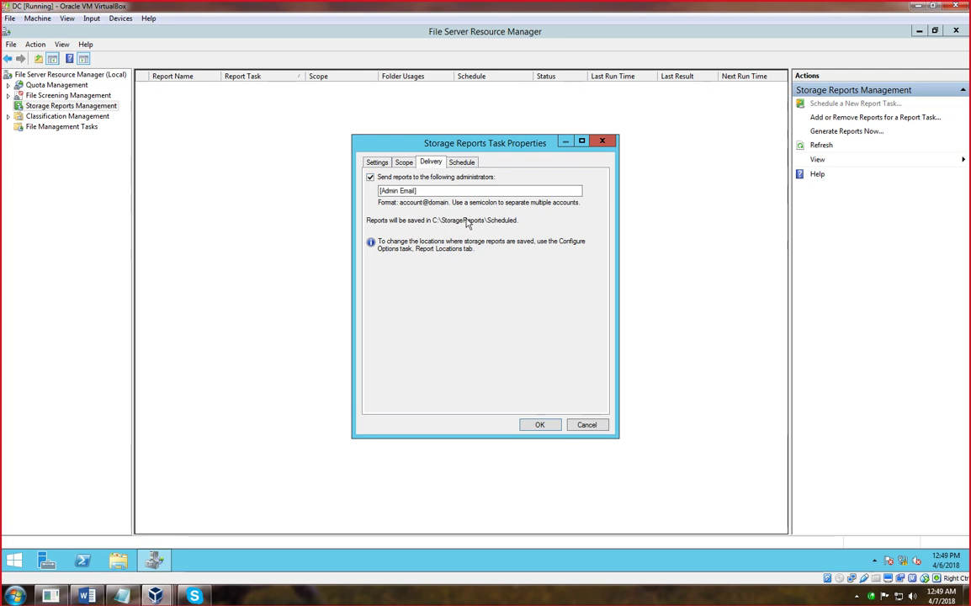
left_click(463, 163)
left_click(535, 344)
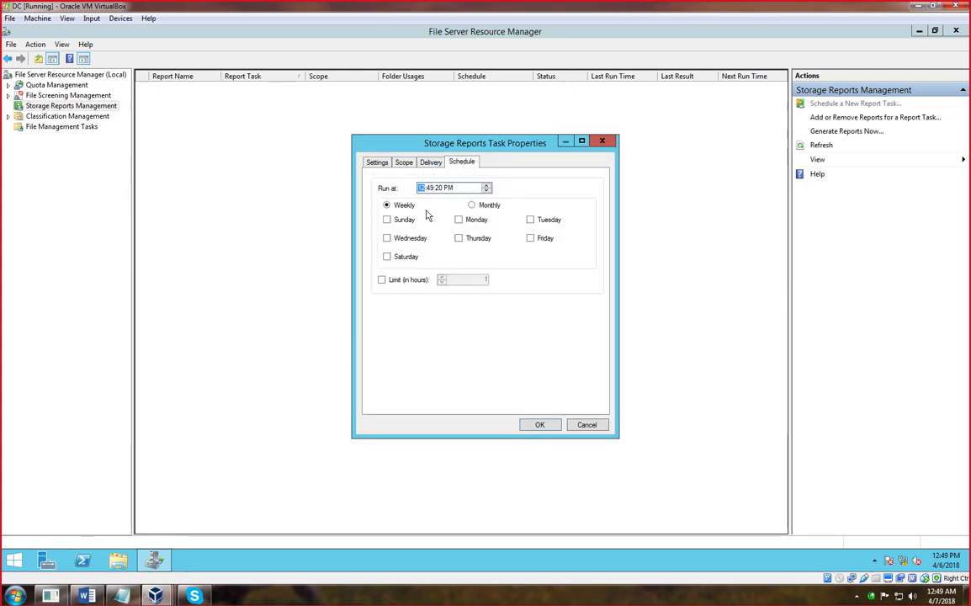
- Toggle the run-time hour limit on the schedule, dismissing the select-a-day errors
left_click(381, 280)
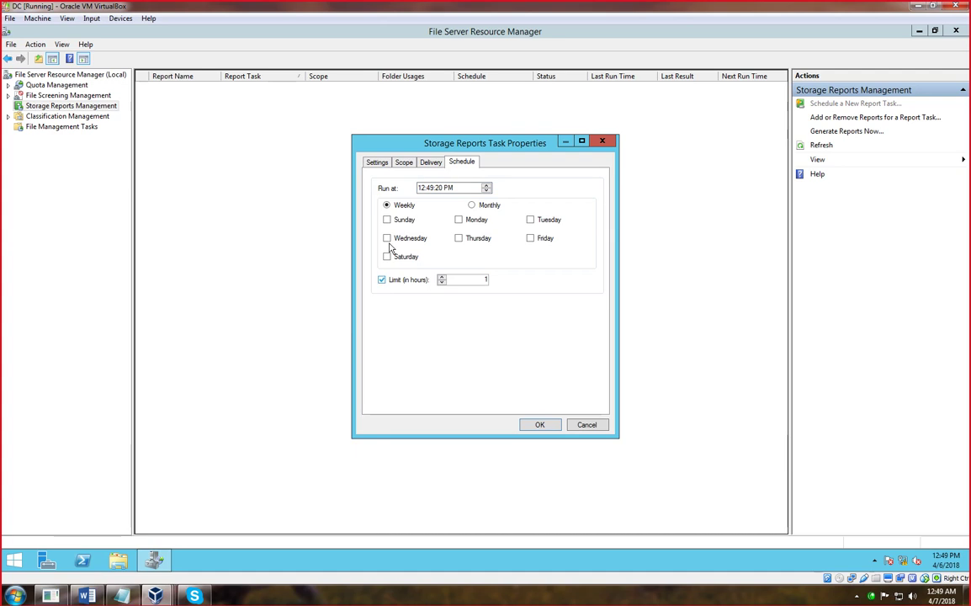
left_click(377, 162)
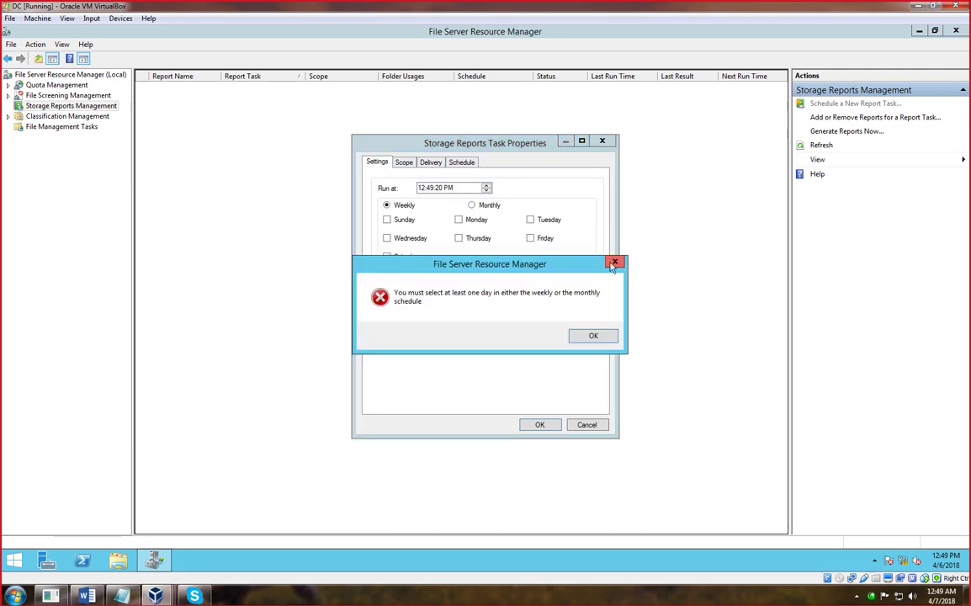
left_click(614, 263)
left_click(378, 162)
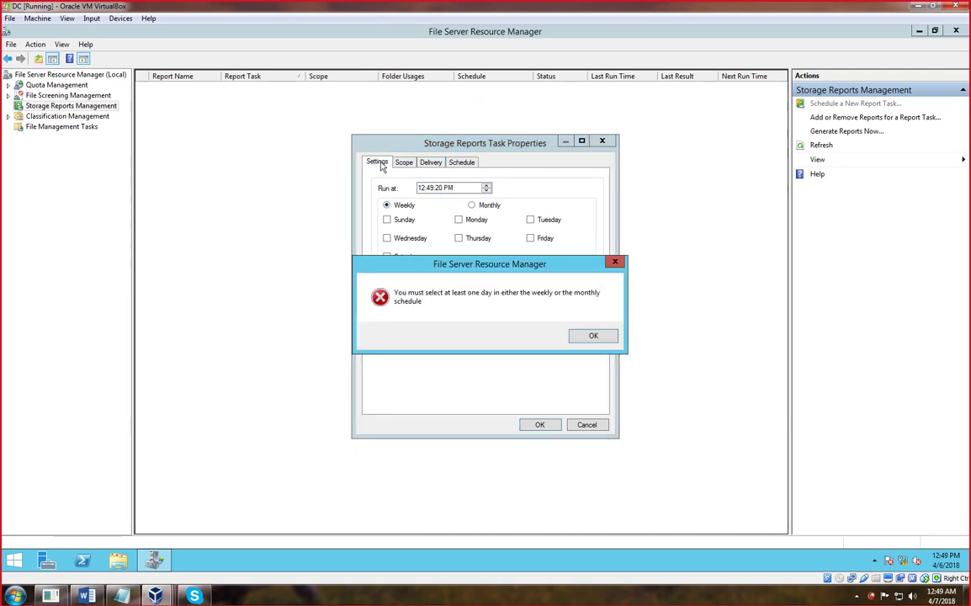
left_click(586, 336)
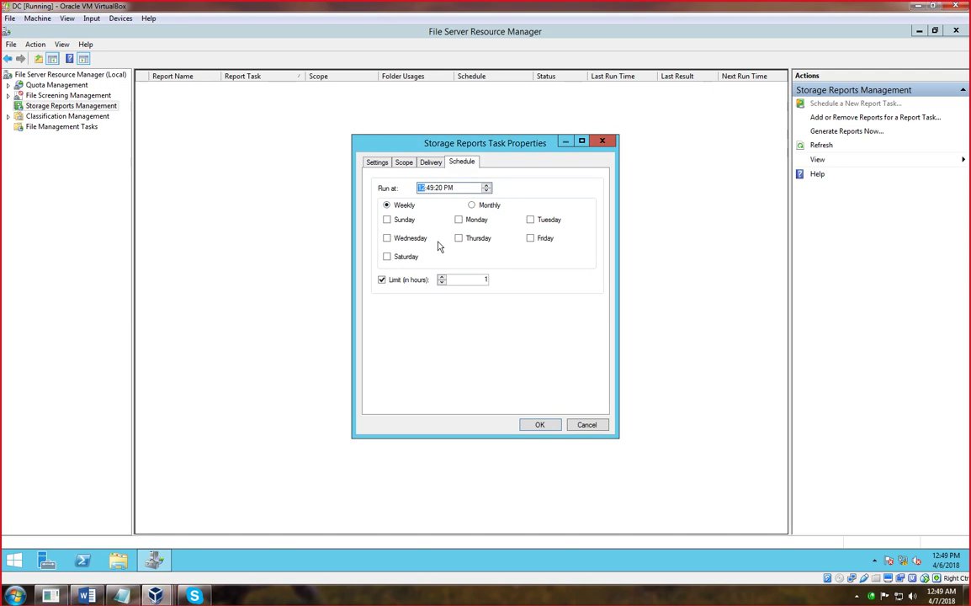
left_click(389, 281)
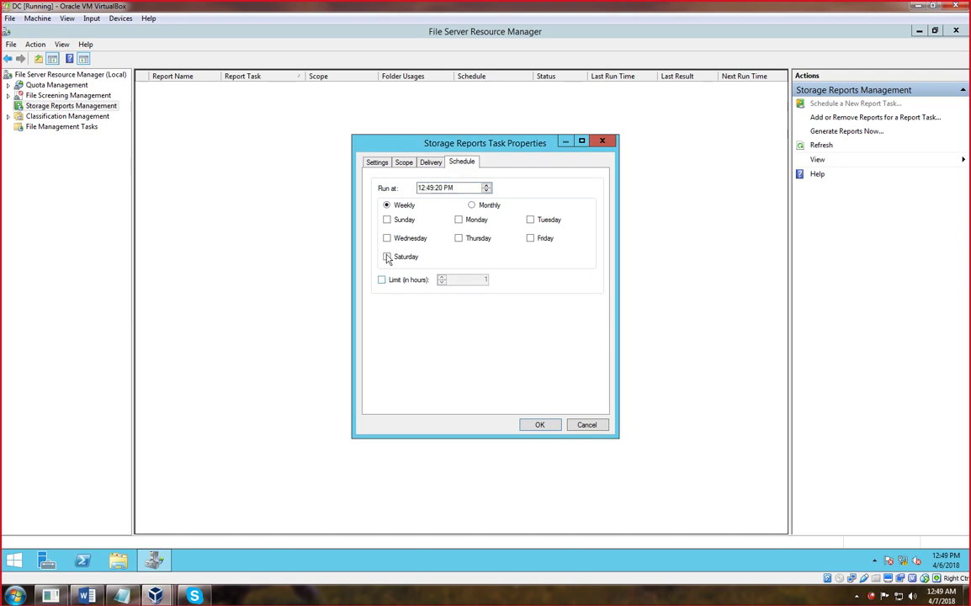
- Schedule Users_reports to run monthly on day 31
left_click(379, 166)
left_click(587, 337)
left_click(472, 206)
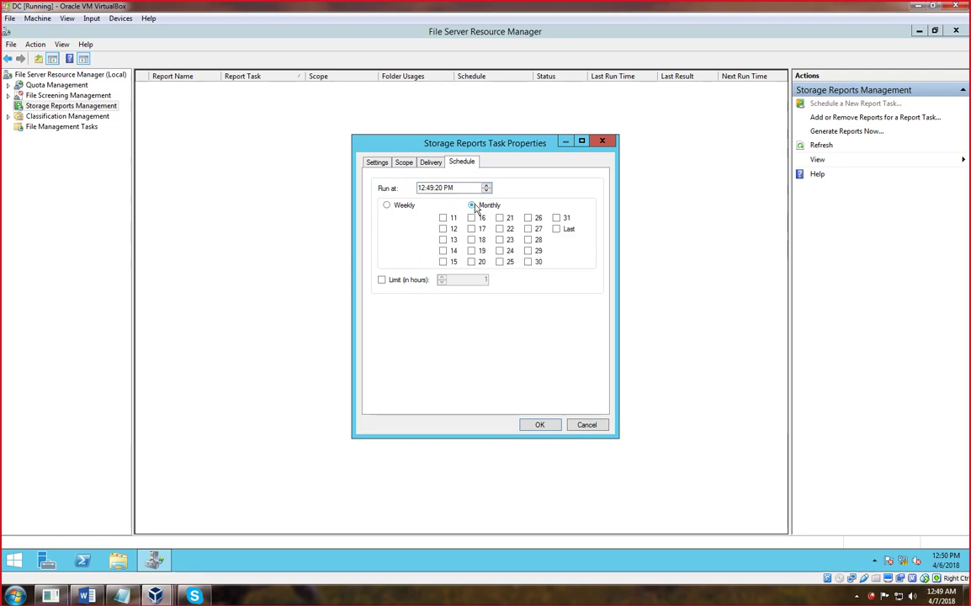
left_click(389, 163)
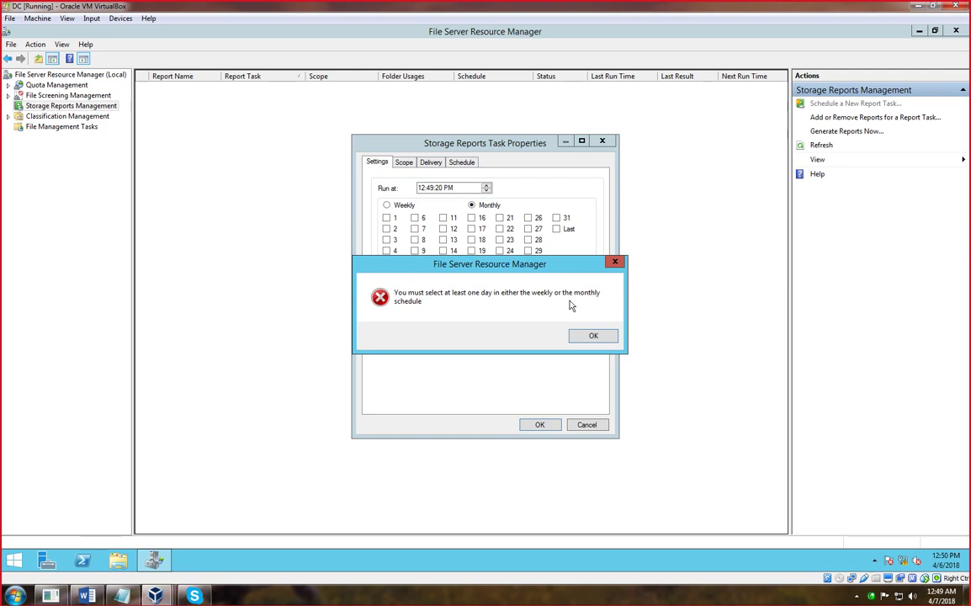
left_click(589, 337)
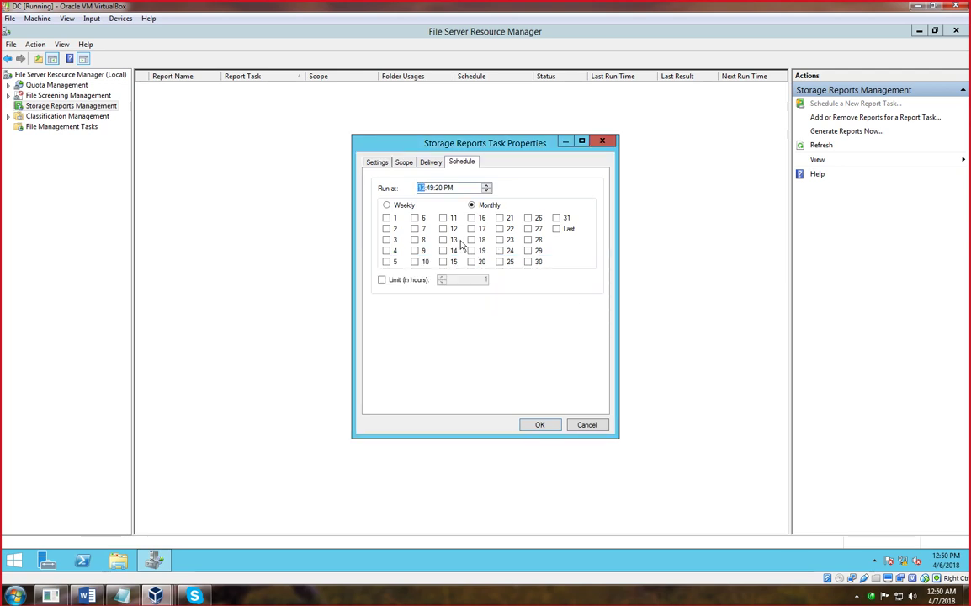
left_click(557, 219)
left_click(377, 163)
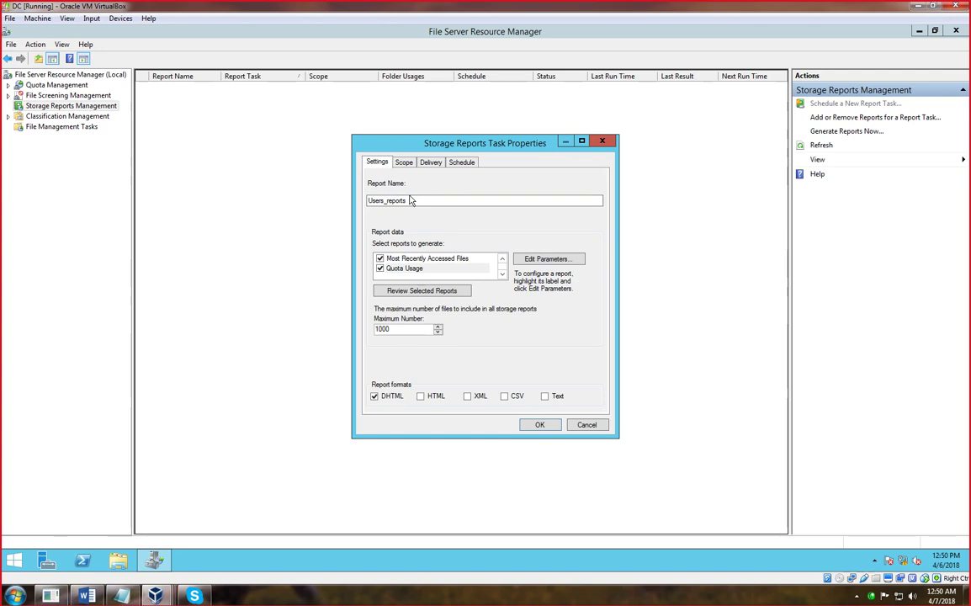
- Add the Files by Property and Folders by Property reports and Text output format
left_click(502, 260)
left_click(503, 260)
left_click(503, 260)
left_click(502, 260)
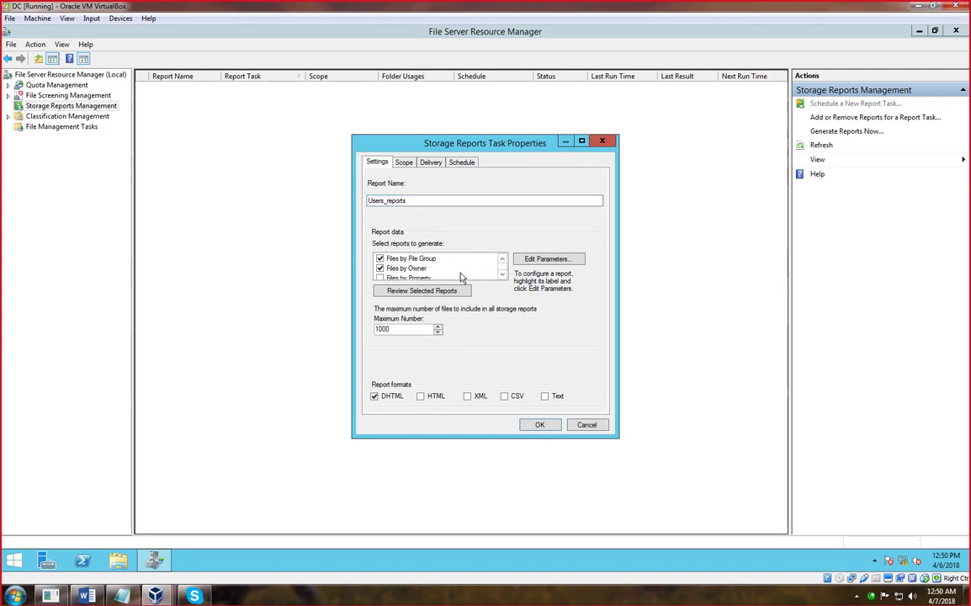
left_click(502, 274)
left_click(501, 274)
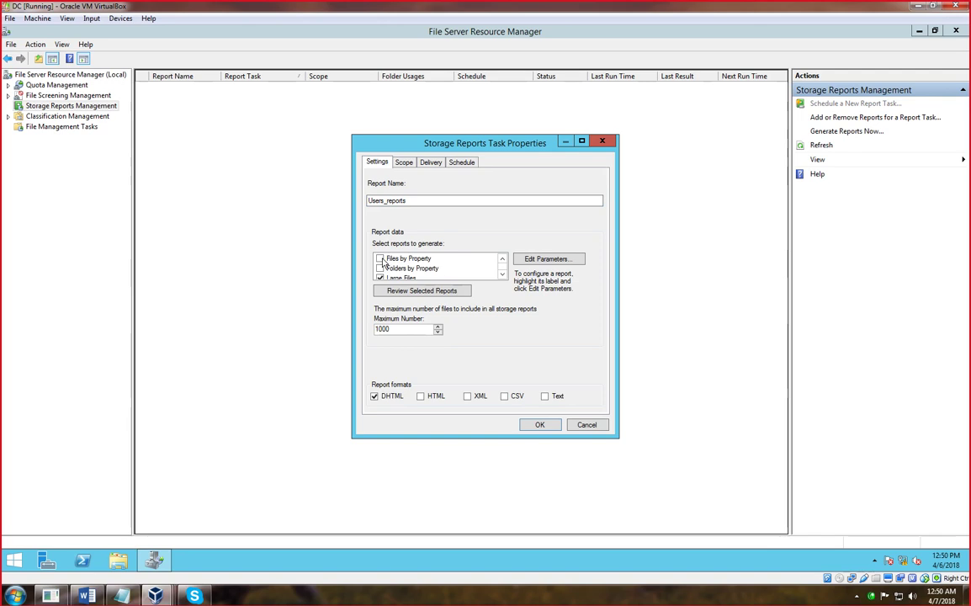
left_click(379, 259)
left_click(379, 268)
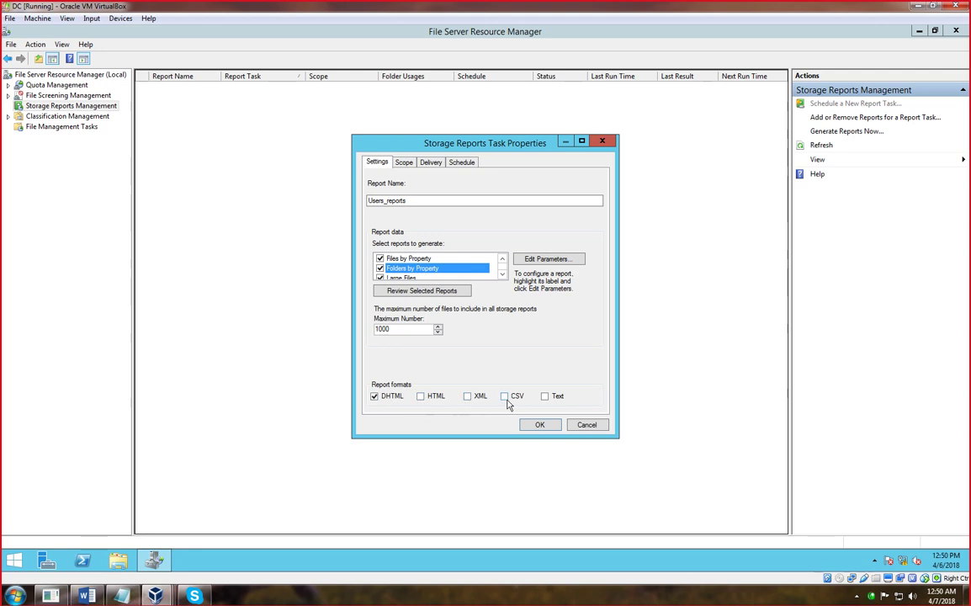
left_click(545, 396)
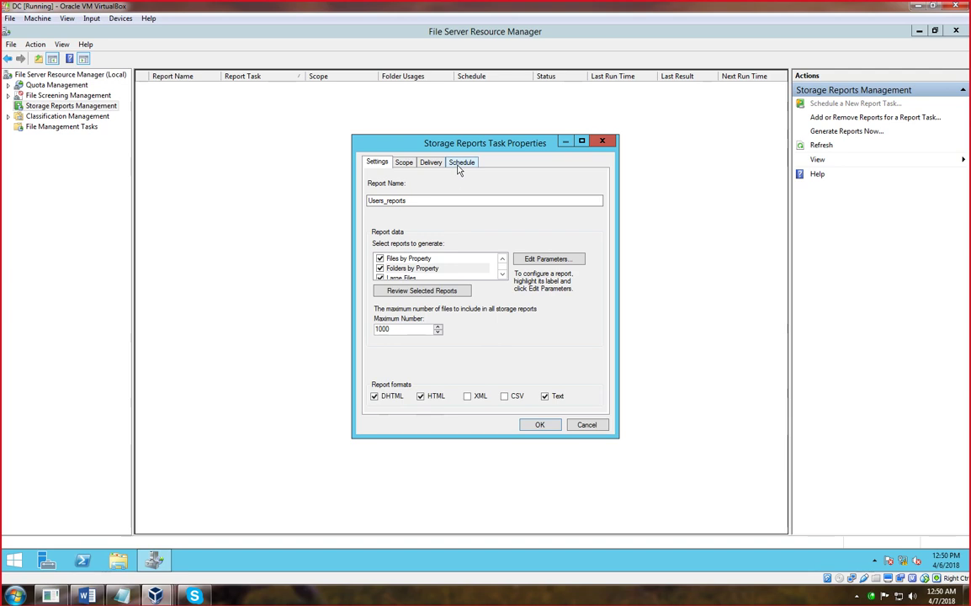
- Review scope and delivery, accept the missing mail server warning, and save the task
left_click(404, 162)
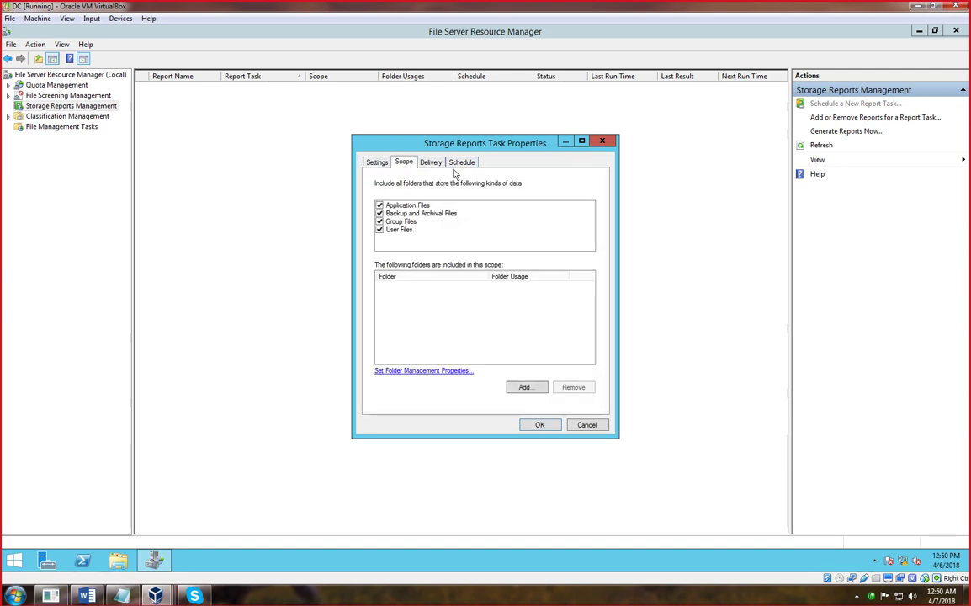
left_click(431, 163)
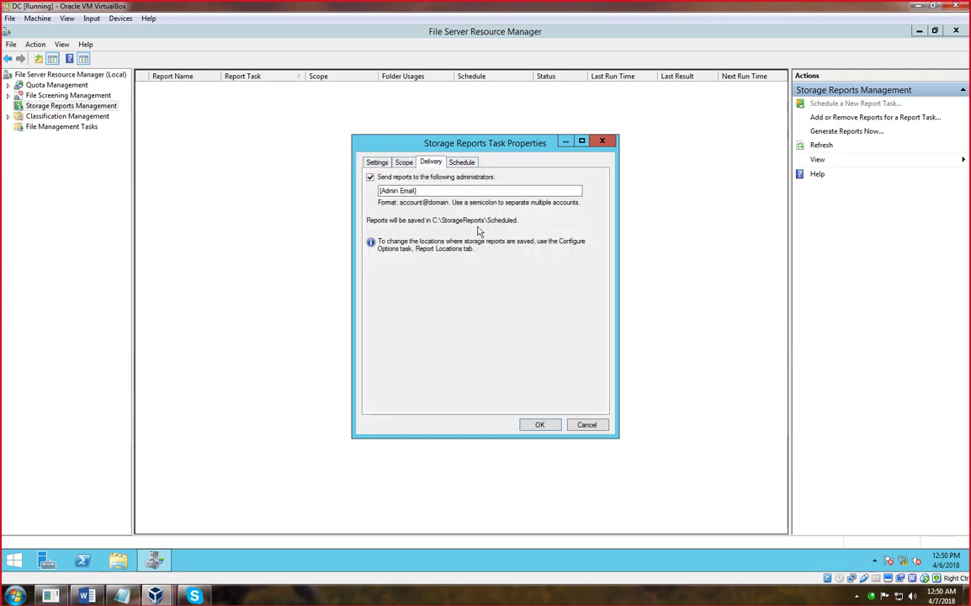
left_click(378, 165)
left_click(551, 346)
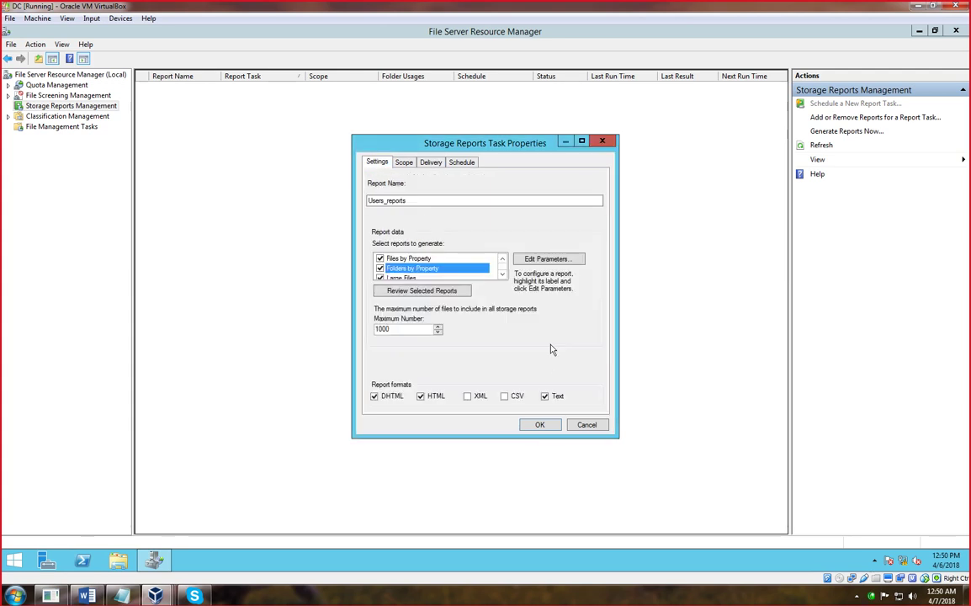
left_click(539, 425)
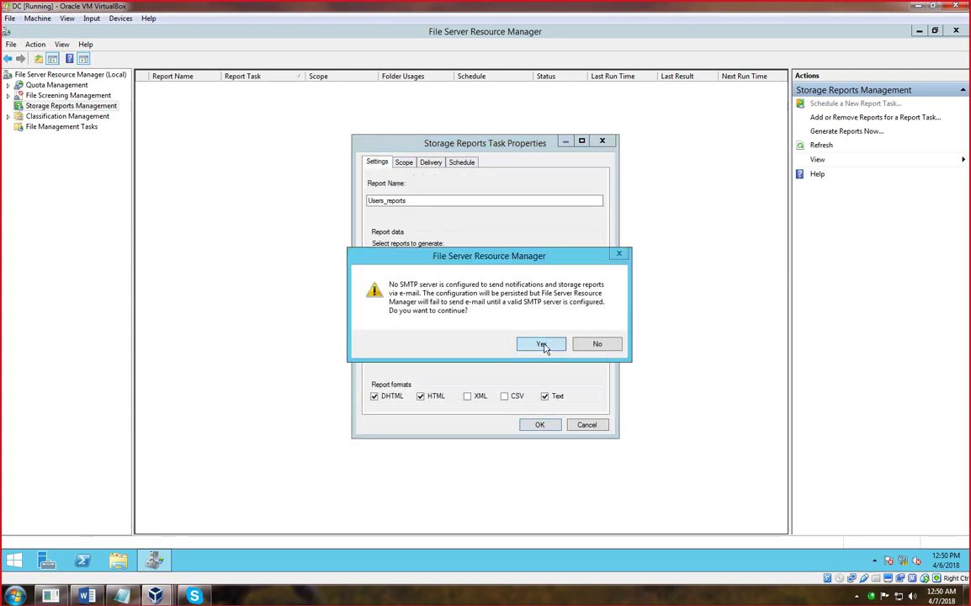
- Accept the SMTP warning, dismiss the property-definition and unexpected errors, then open This PC
left_click(541, 345)
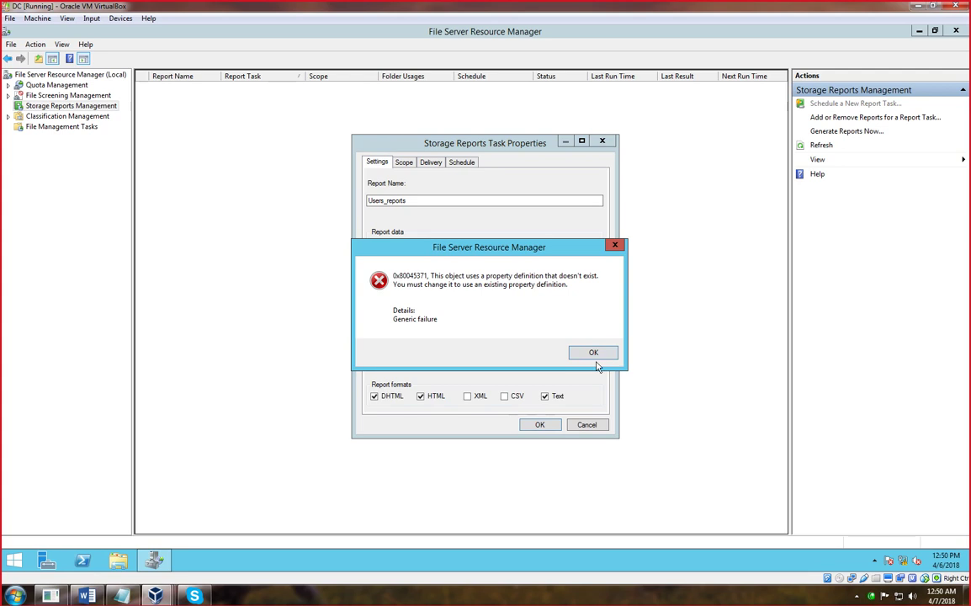
left_click(594, 354)
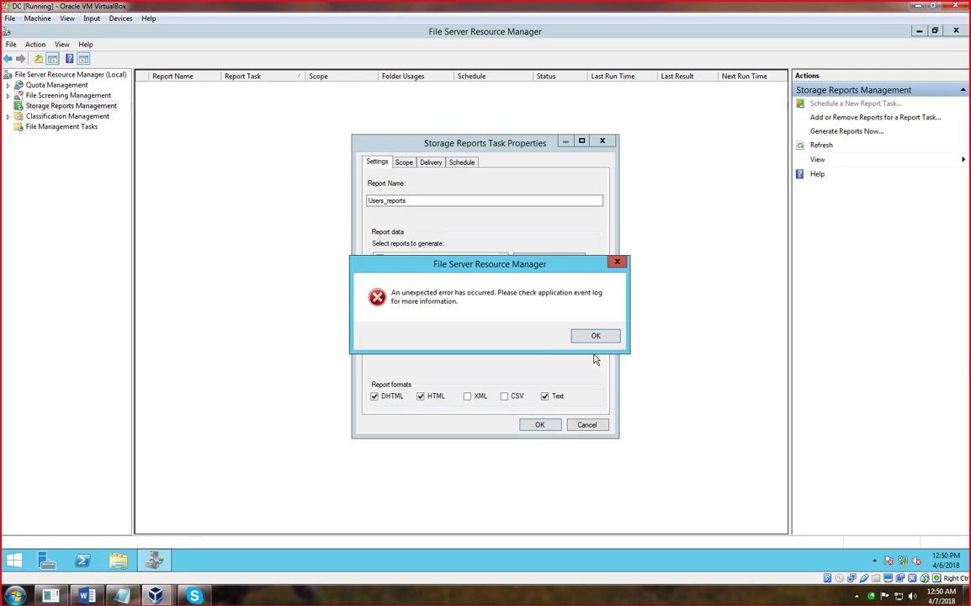
left_click(595, 340)
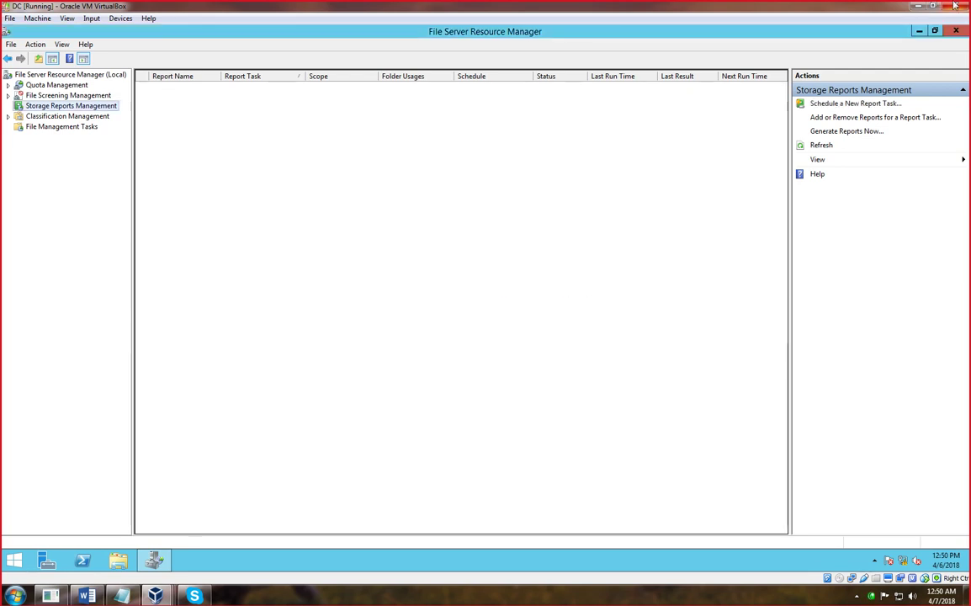
left_click(919, 30)
double_click(34, 41)
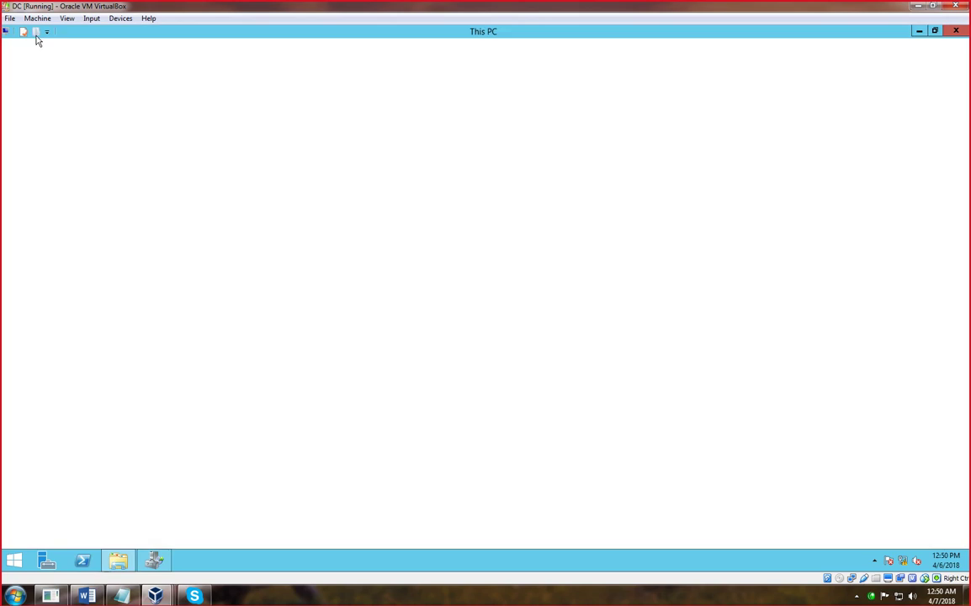
- Browse to C:\StorageReports\Scheduled and confirm it is empty
double_click(184, 238)
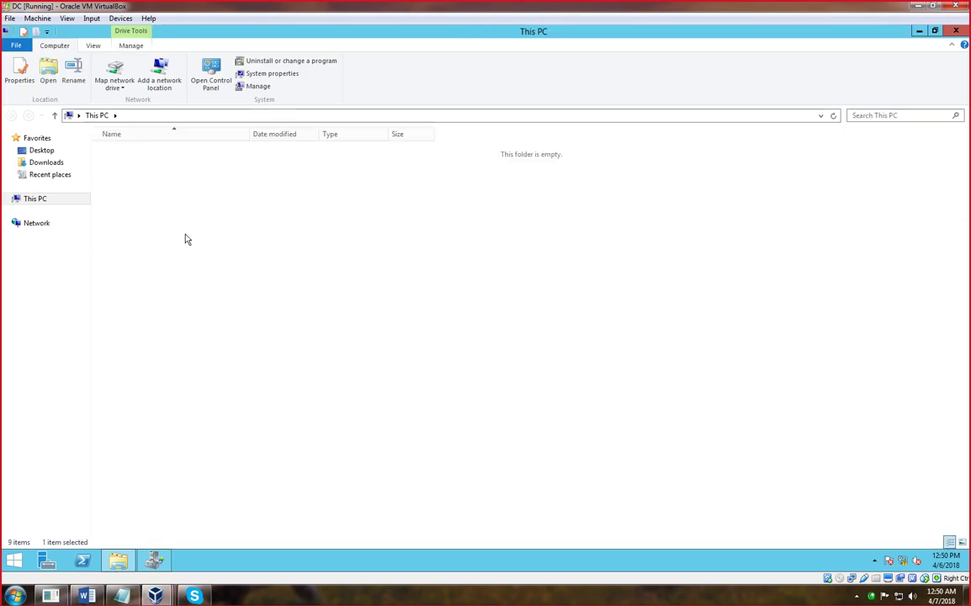
double_click(142, 213)
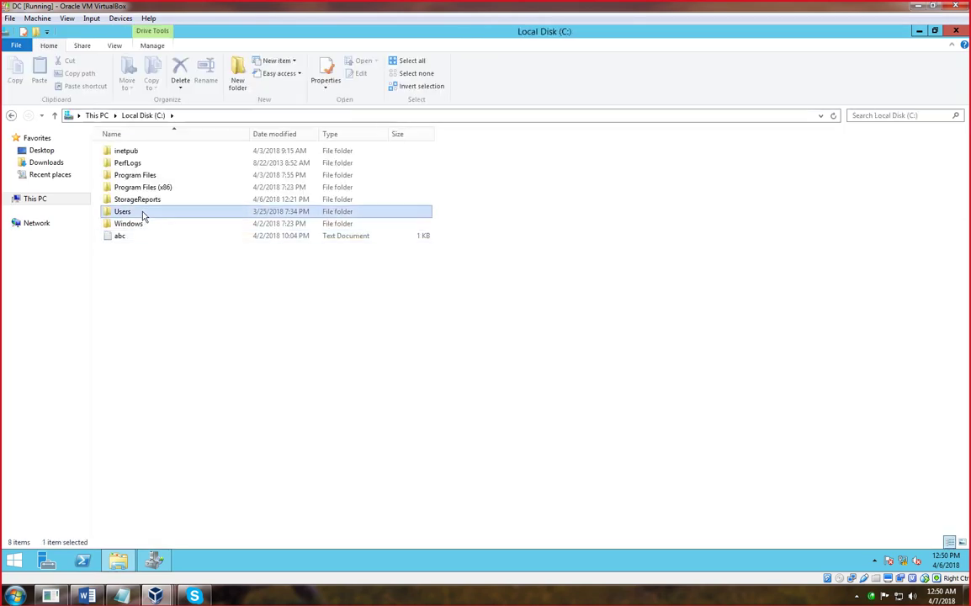
left_click(11, 116)
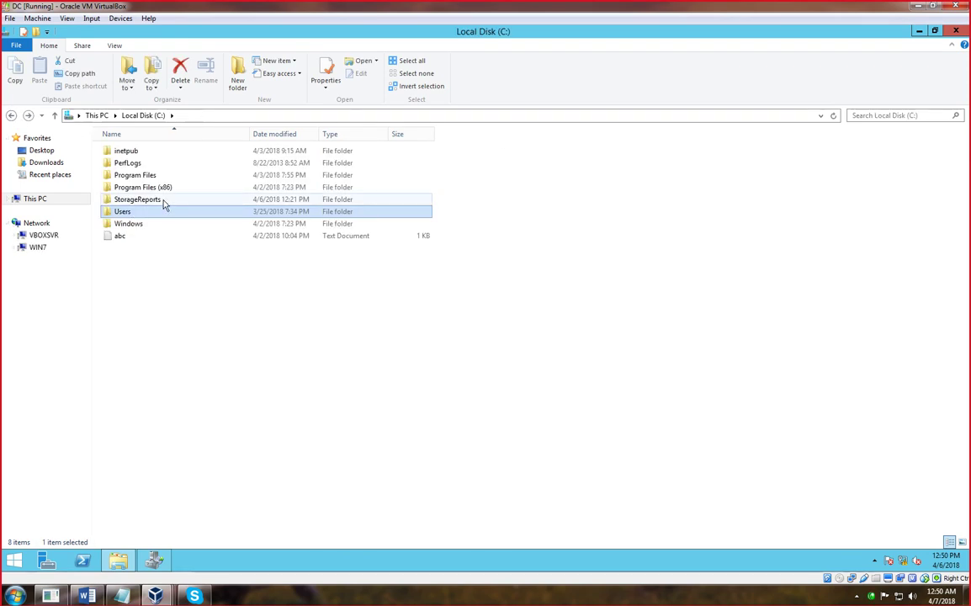
double_click(153, 207)
double_click(141, 151)
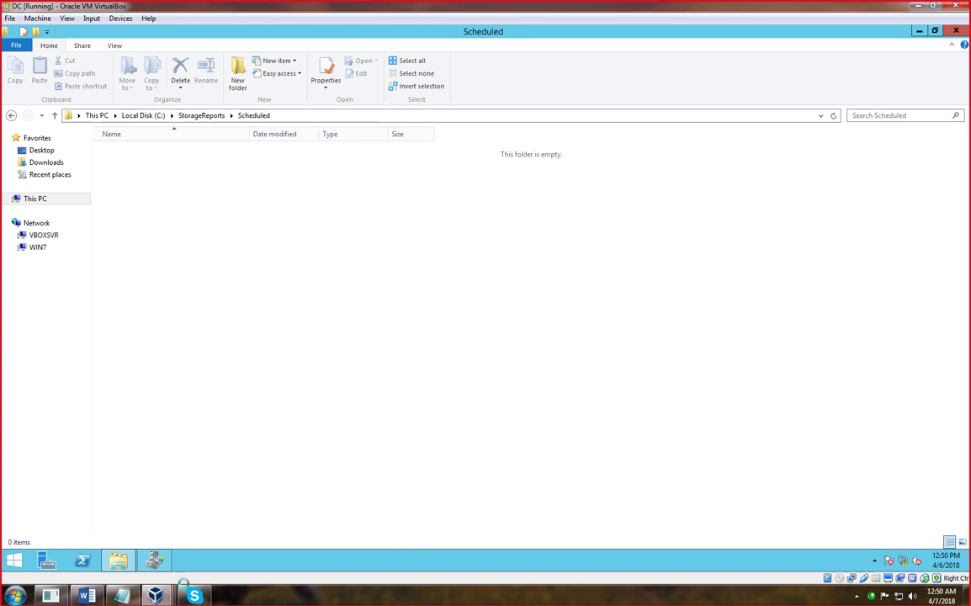
- Close the Scheduled folder window on the DC VM and return to File Server Resource Manager
left_click(155, 596)
left_click(225, 533)
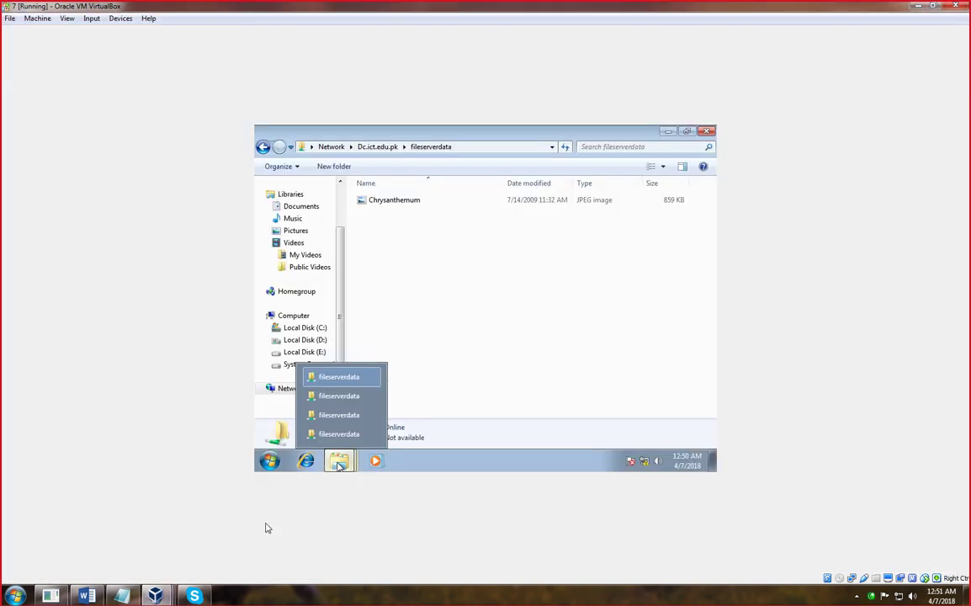
left_click(155, 596)
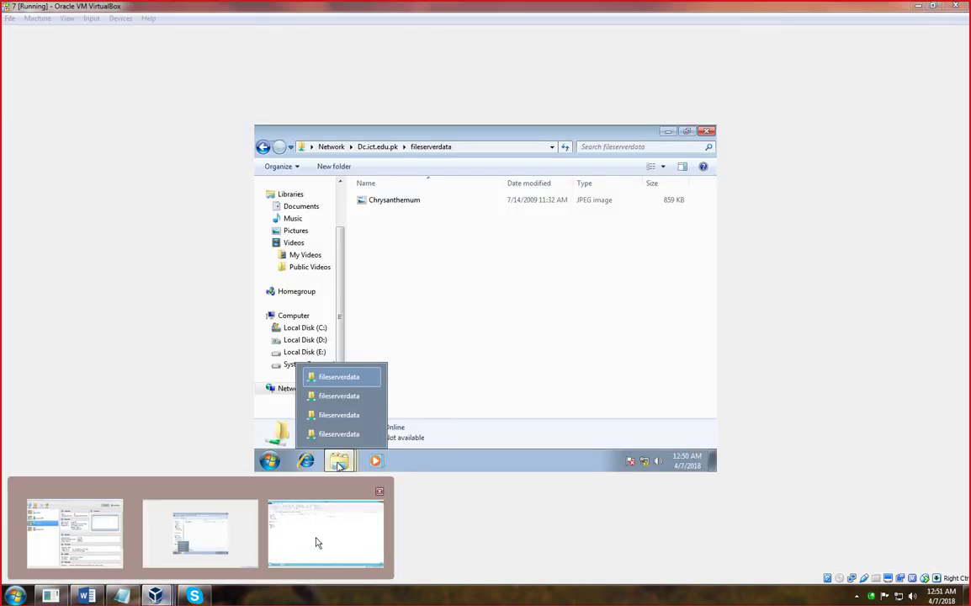
left_click(316, 543)
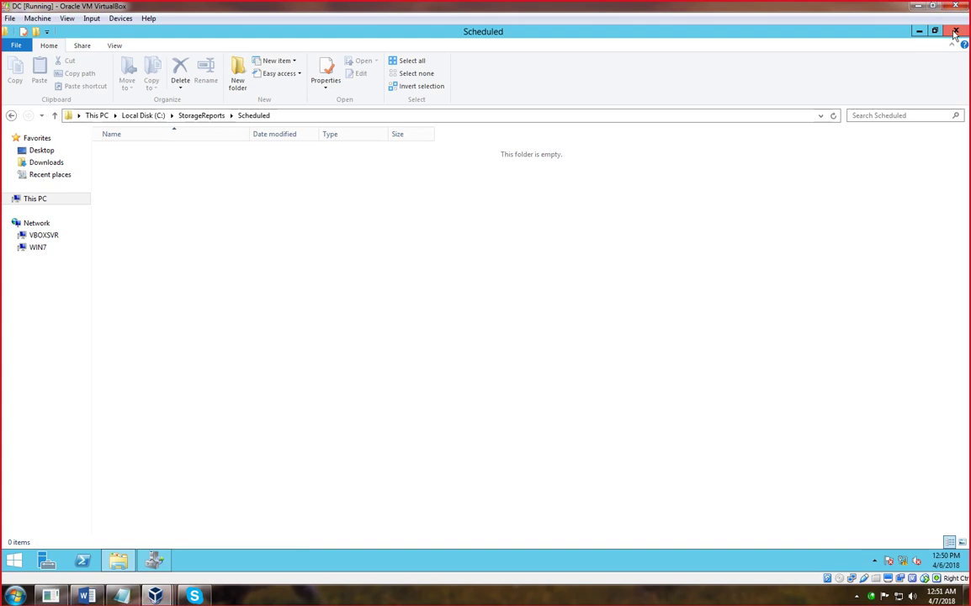
mouse_move(156, 596)
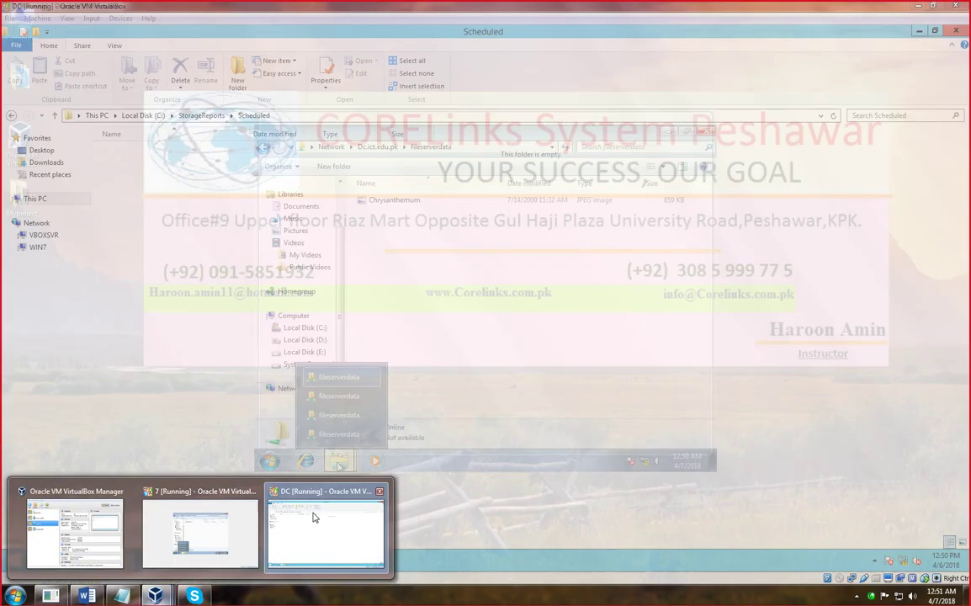
left_click(313, 516)
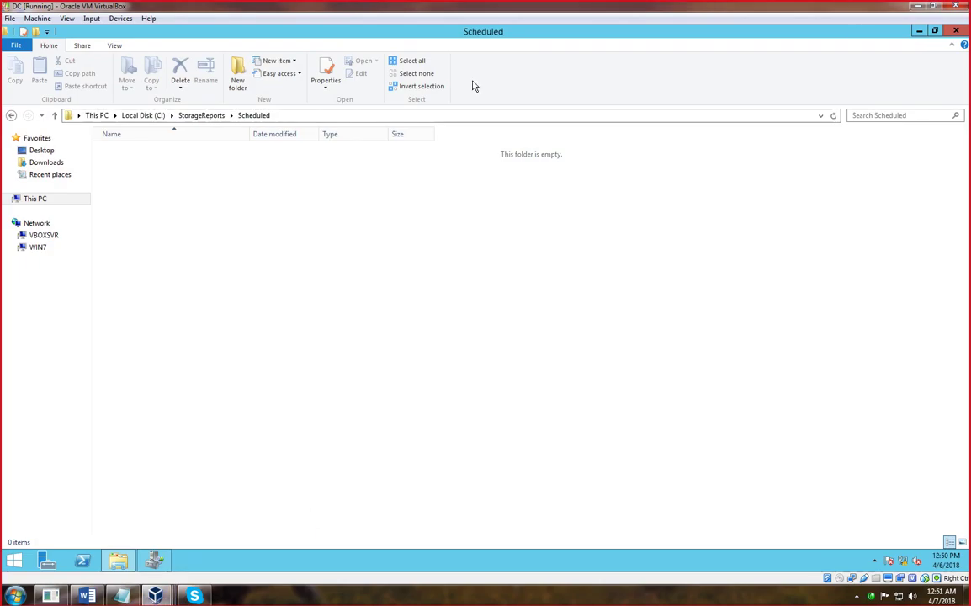
left_click(954, 32)
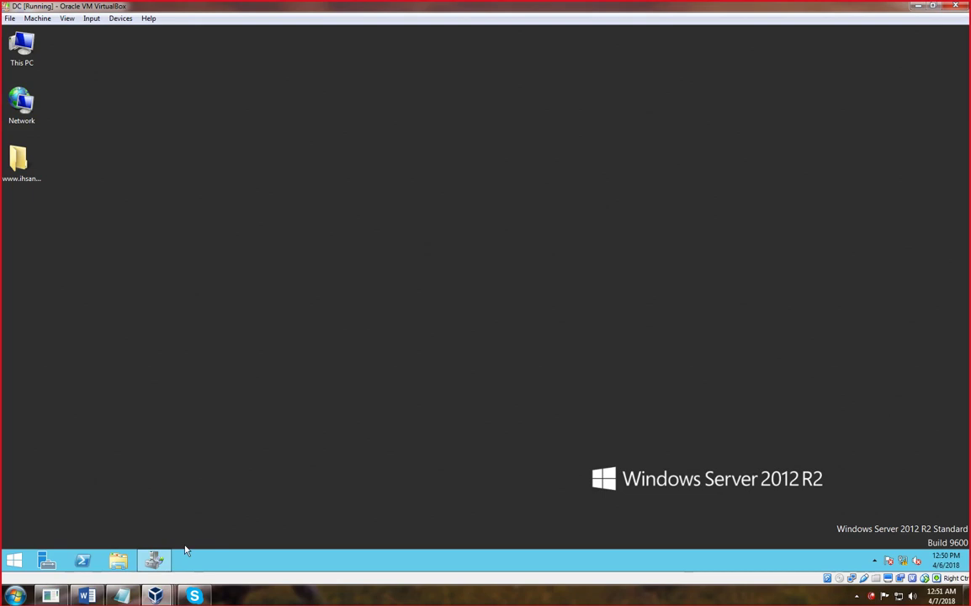
left_click(154, 561)
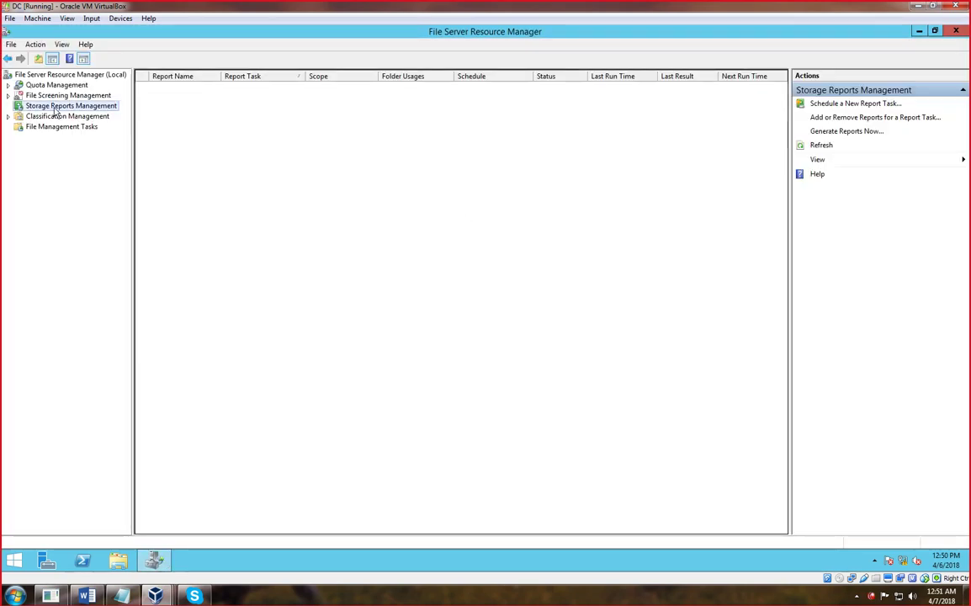
- Start an on-demand report task ticking Duplicate Files, File Screening Audit, Files by File Group, Files by Owner, Files by Property
right_click(54, 108)
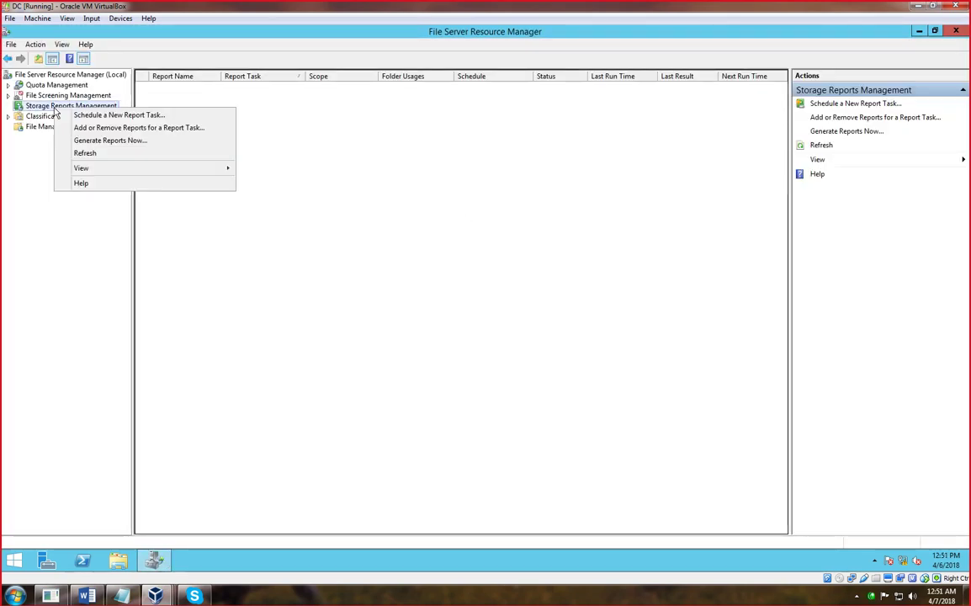
left_click(88, 141)
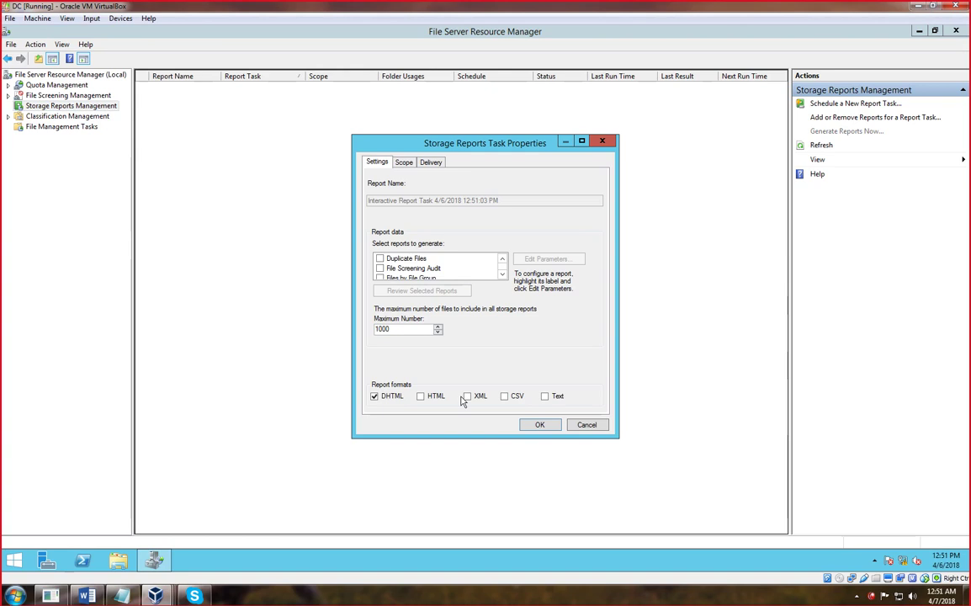
left_click(380, 259)
left_click(380, 269)
left_click(380, 277)
left_click(501, 275)
left_click(500, 275)
left_click(379, 258)
left_click(380, 269)
- Leave Large Files unticked, save the task, and dismiss the missing folder error
scroll(383, 278, "down", 3)
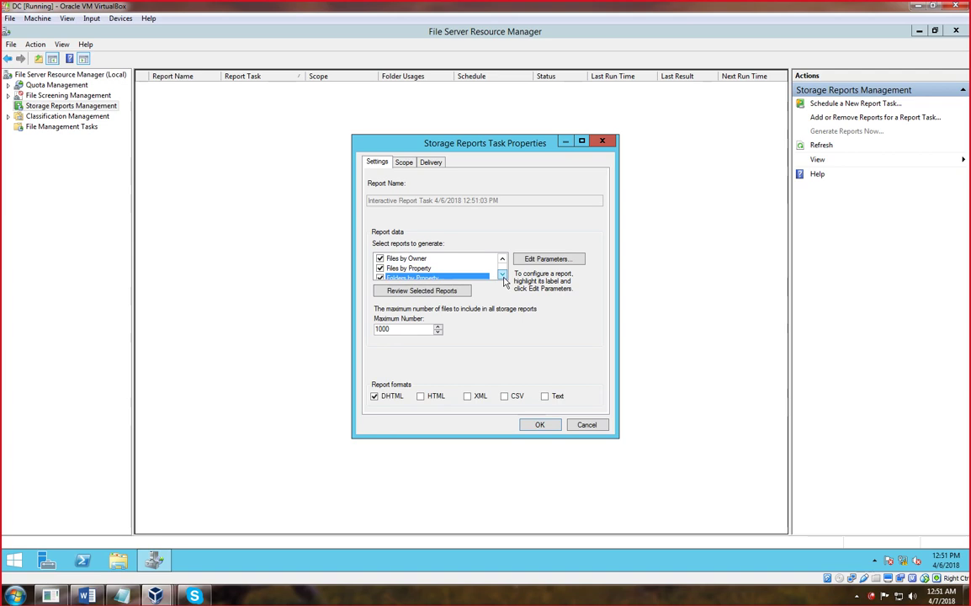
left_click(380, 259)
left_click(379, 259)
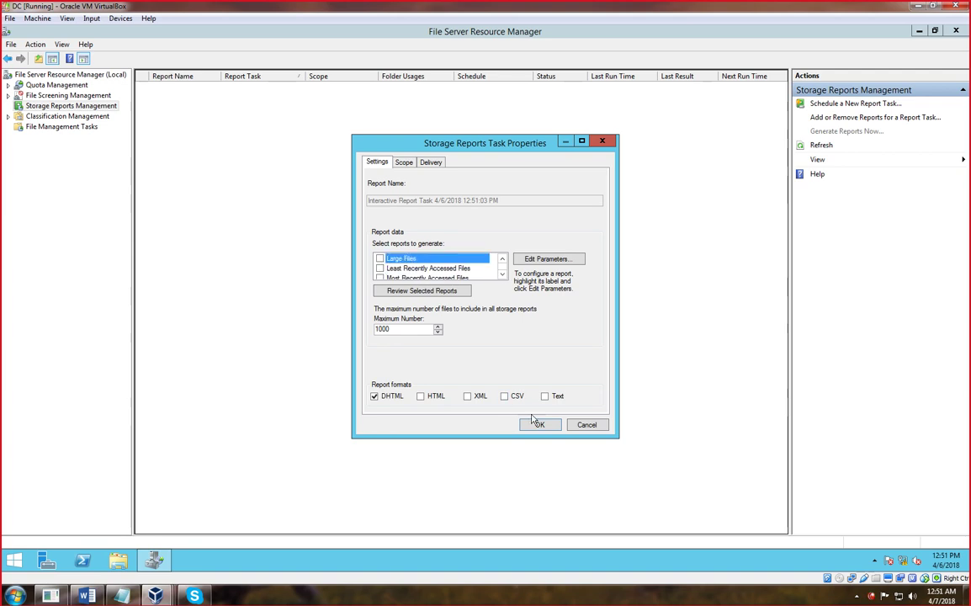
left_click(540, 424)
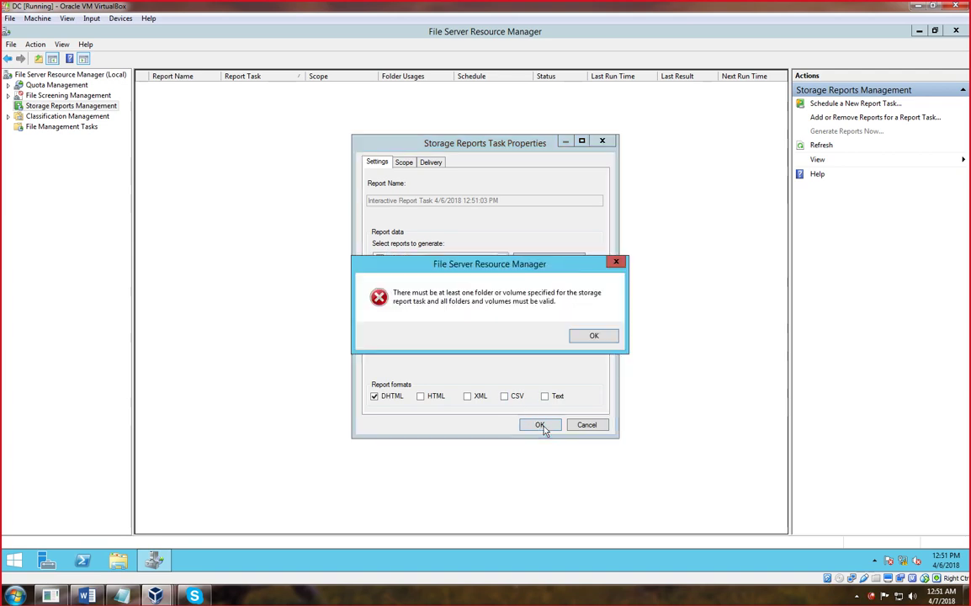
left_click(583, 342)
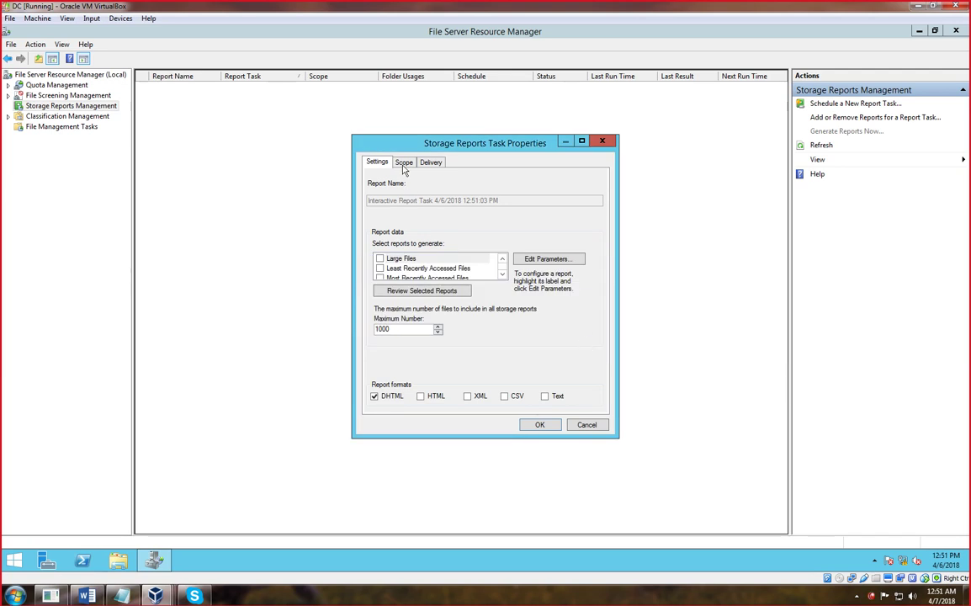
- Scope the reports to Local Disk D:\, adding Backup and Archival Files and Group Files
left_click(409, 161)
left_click(379, 214)
left_click(379, 221)
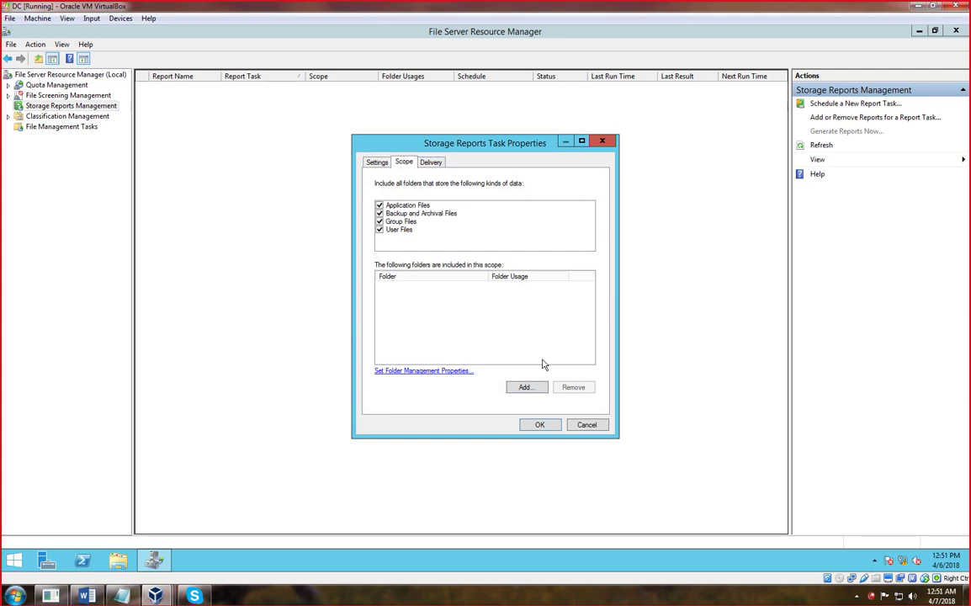
left_click(527, 392)
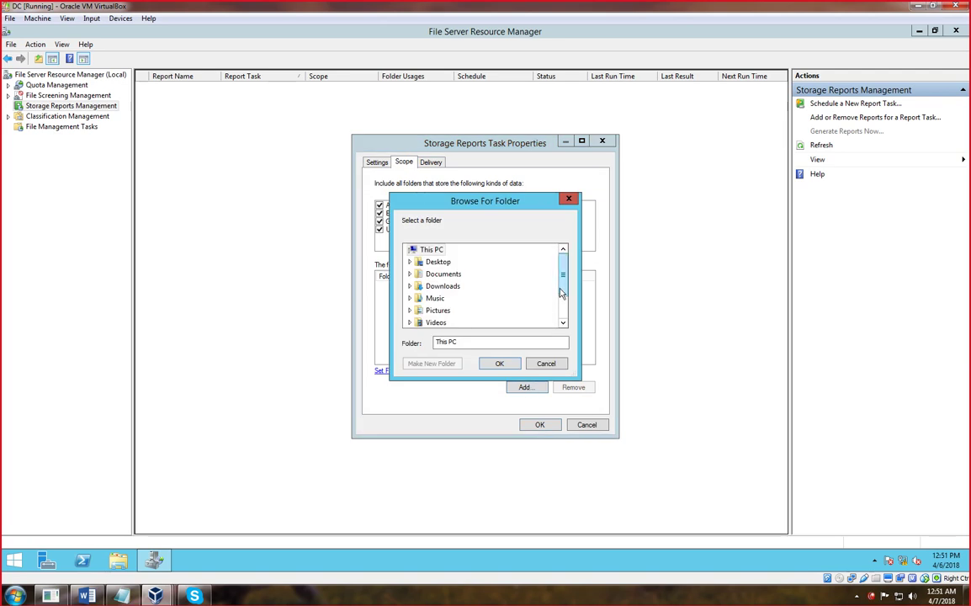
scroll(562, 295, "down", 2)
double_click(447, 310)
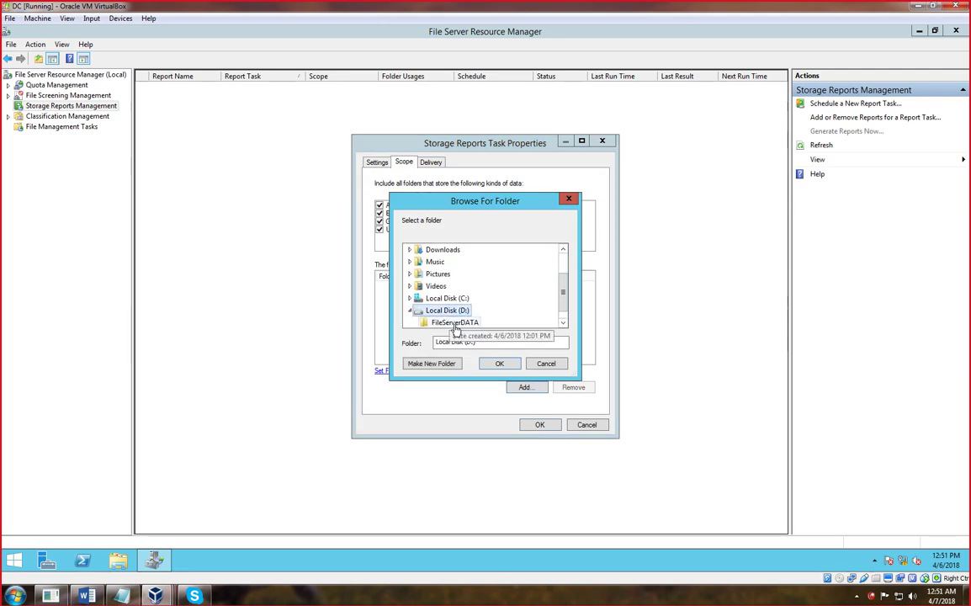
left_click(455, 325)
left_click(495, 363)
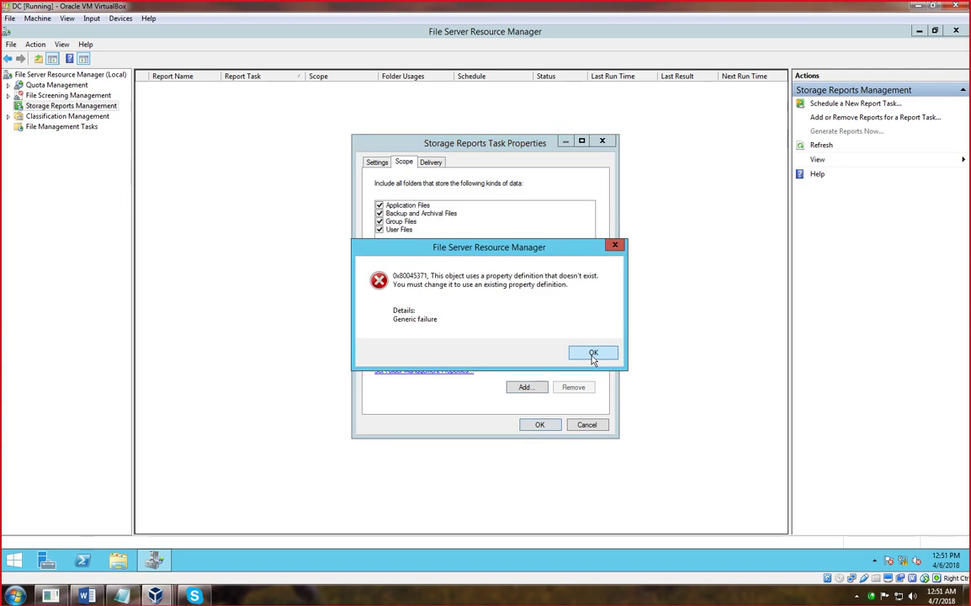
- Dismiss the property-definition and unexpected errors, then generate the reports and wait to view them
left_click(593, 354)
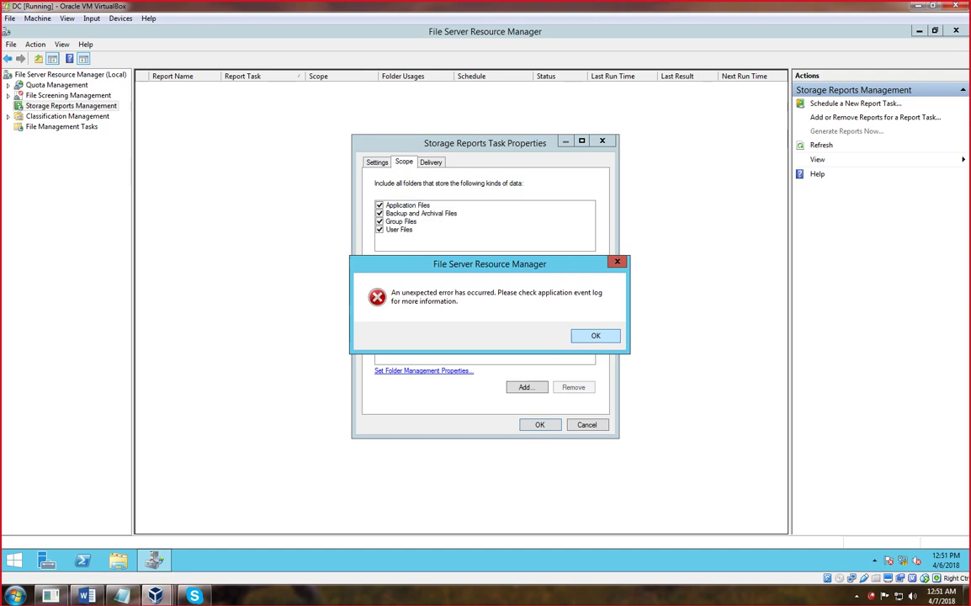
left_click(595, 334)
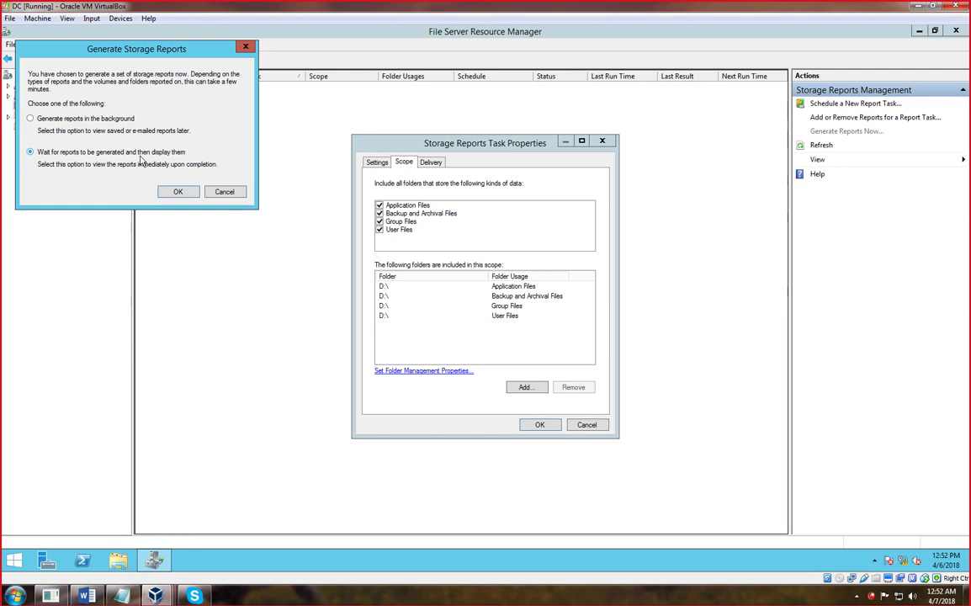
left_click(177, 193)
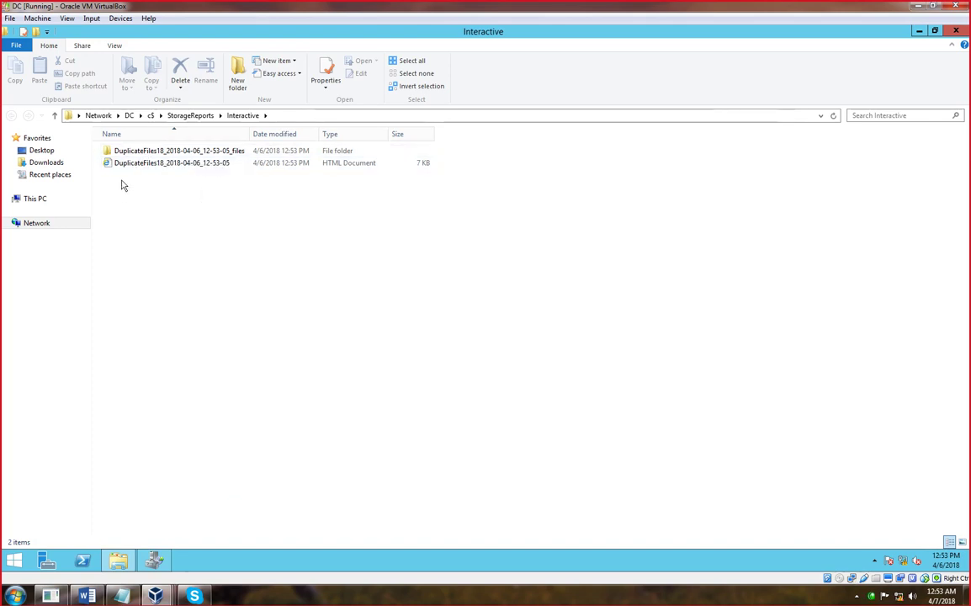
- Check the report's _files folder, then open the DuplicateFiles18_2018-04-06_12-53-05 HTML report
left_click(133, 151)
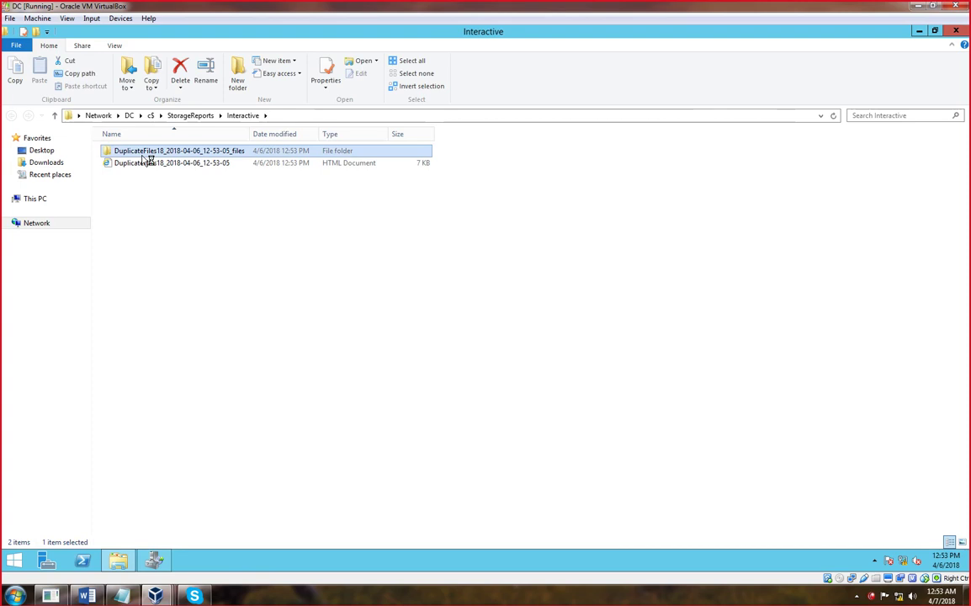
double_click(141, 154)
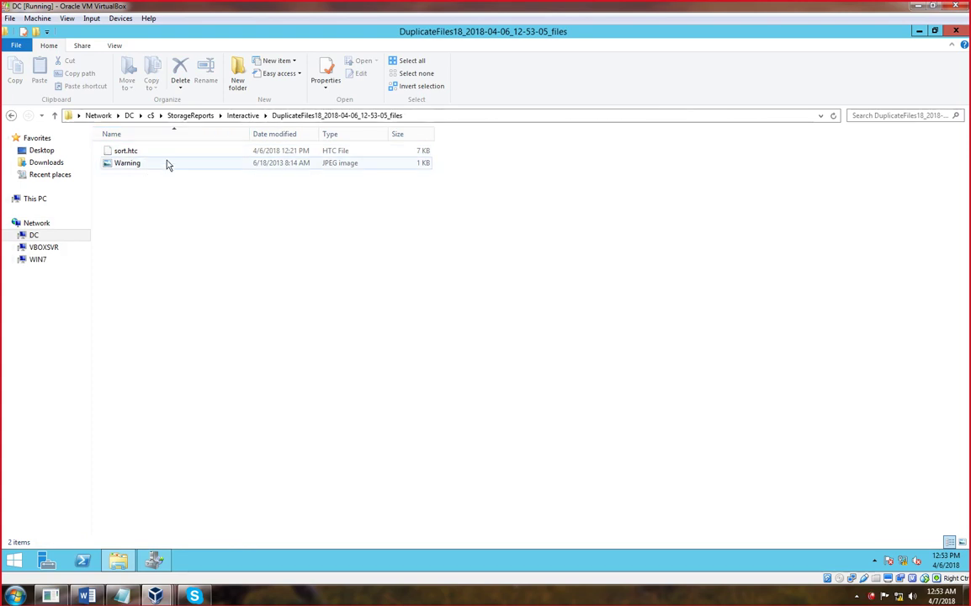
left_click(10, 115)
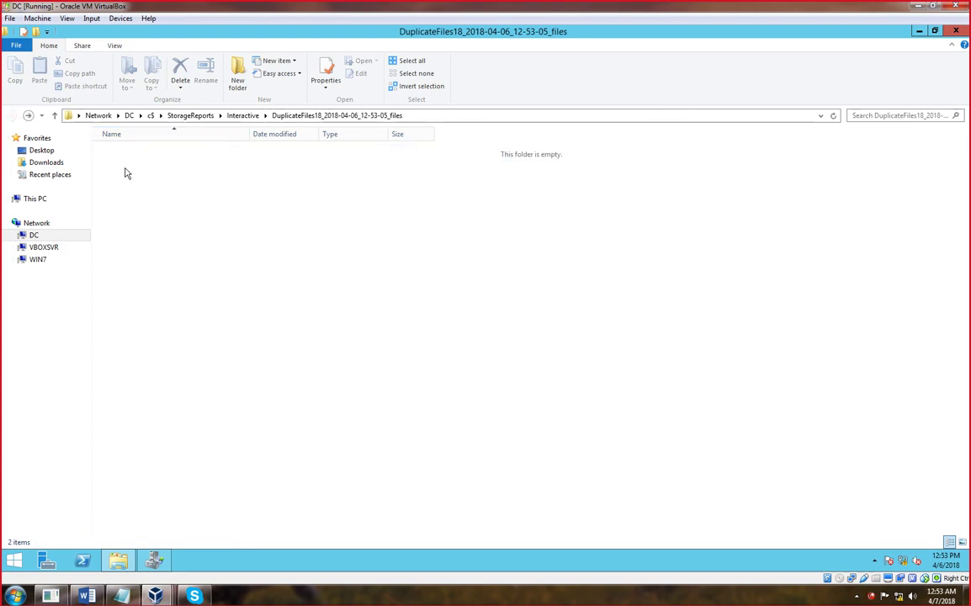
left_click(143, 164)
double_click(145, 166)
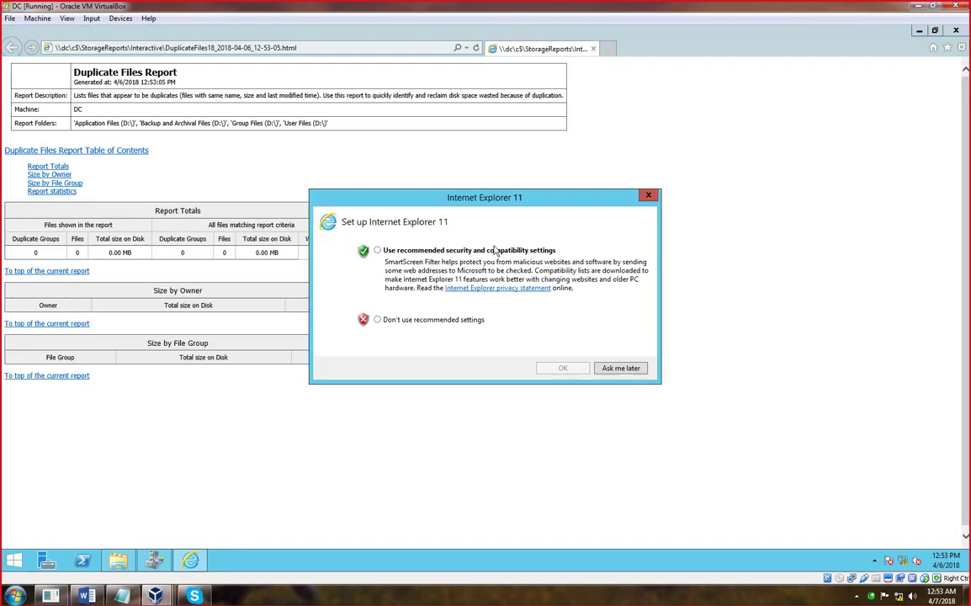
- Postpone IE11 setup, review the Report Totals, Size by Owner and Size by File Group sections, then put the report away
left_click(623, 368)
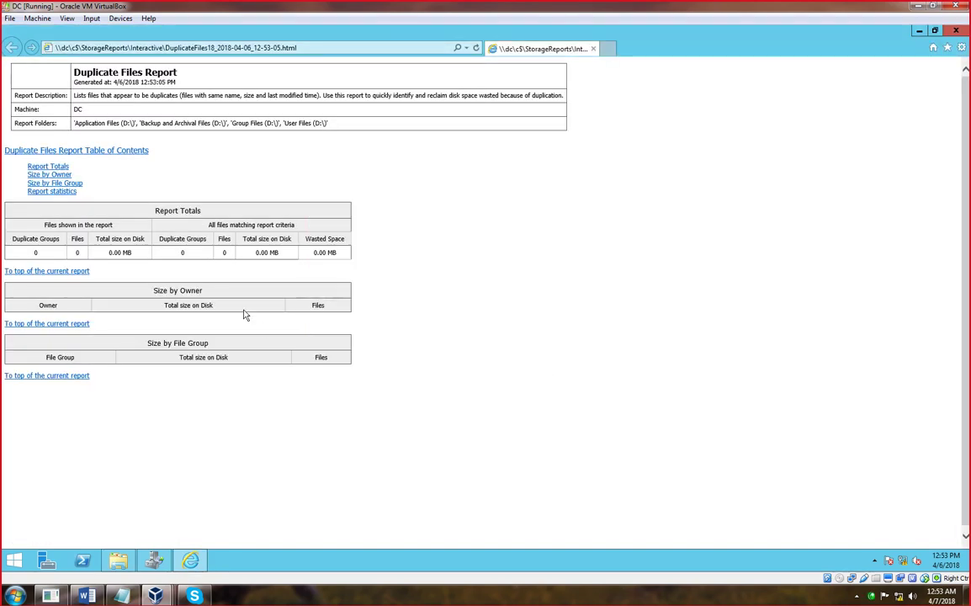
scroll(146, 245, "down", 1)
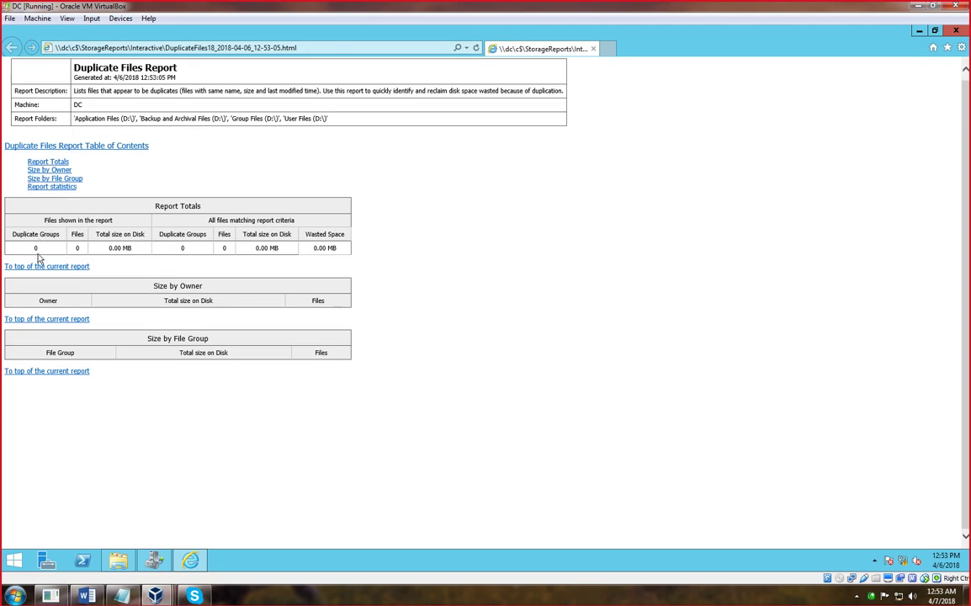
left_click(49, 162)
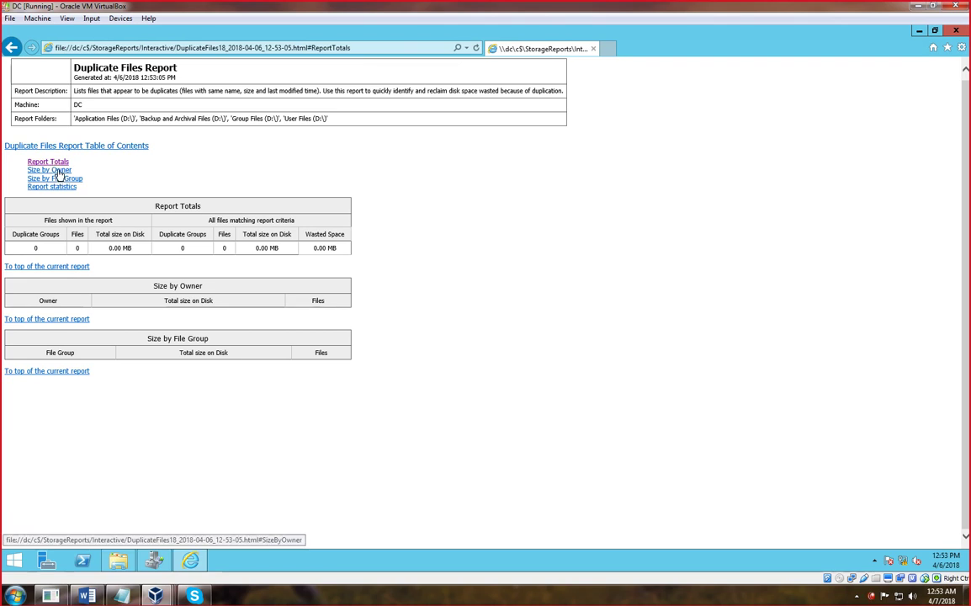
left_click(59, 170)
left_click(68, 179)
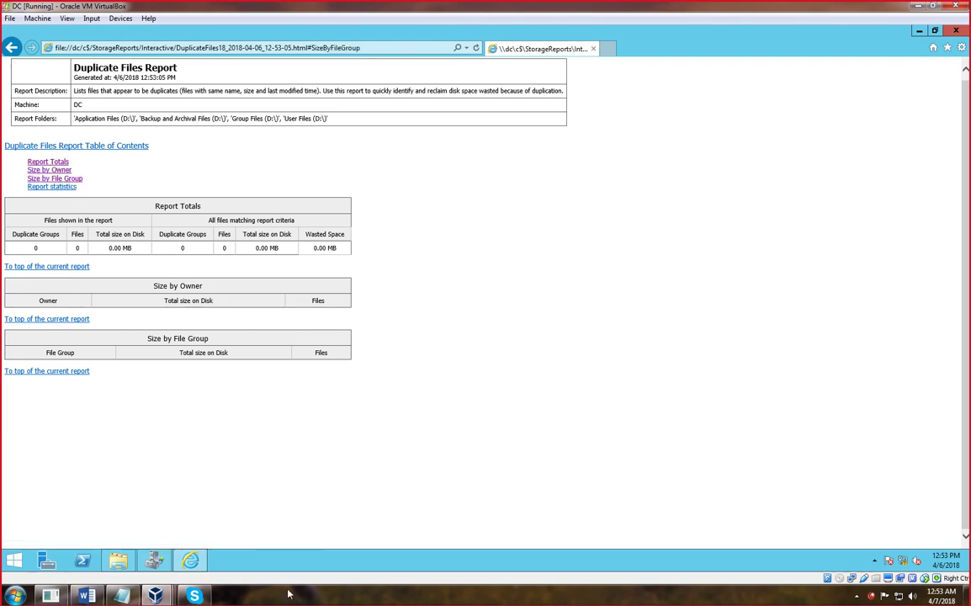
left_click(191, 560)
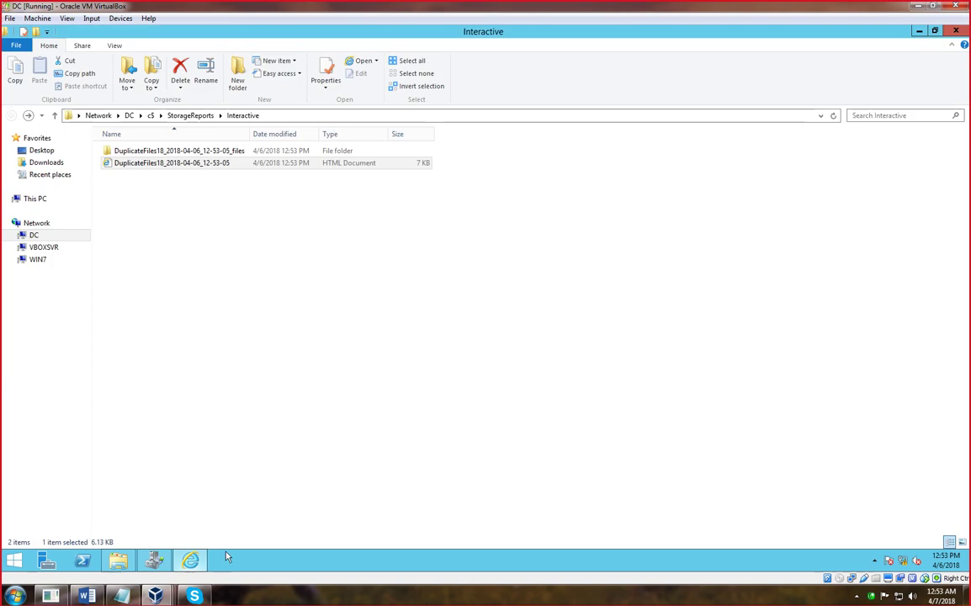
left_click(957, 32)
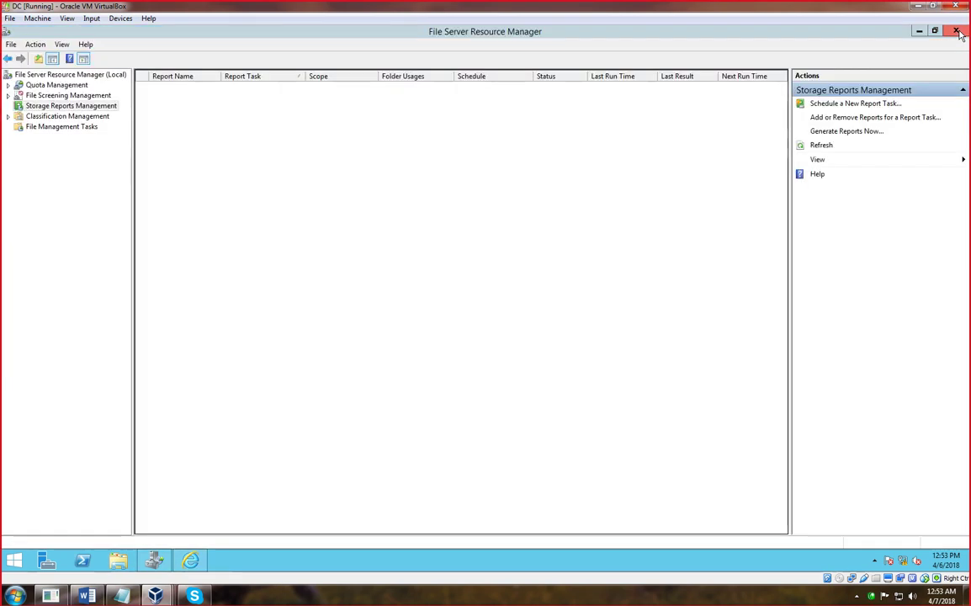
- Browse Classification Management's Classification Properties and Rules, and the File Management Tasks view
left_click(9, 117)
left_click(9, 117)
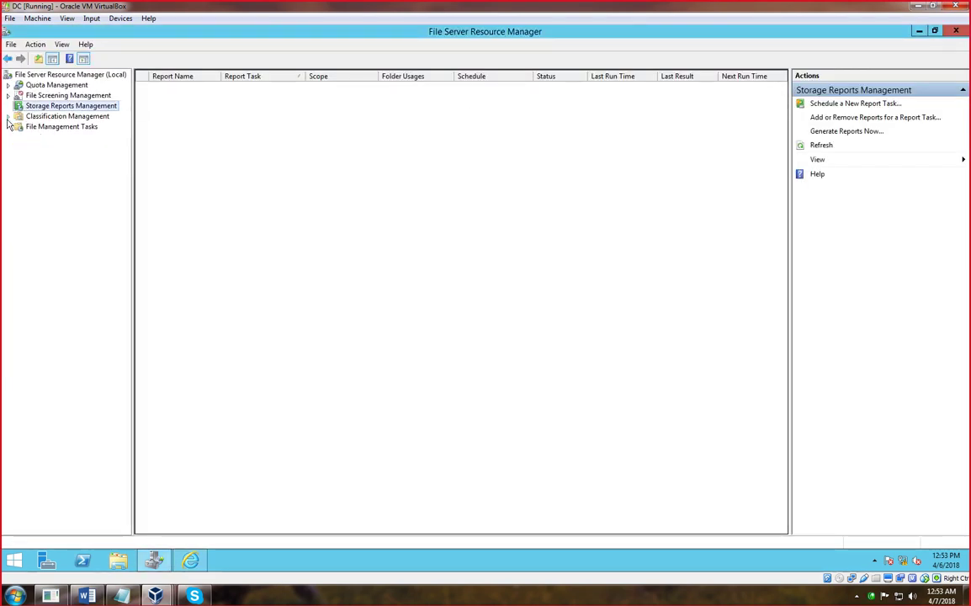
left_click(48, 128)
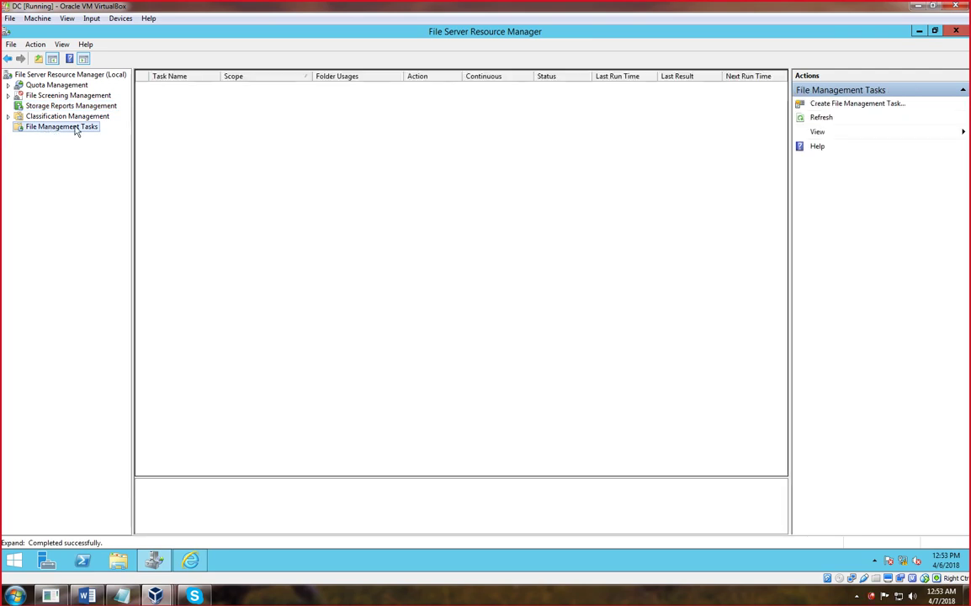
left_click(67, 116)
left_click(8, 117)
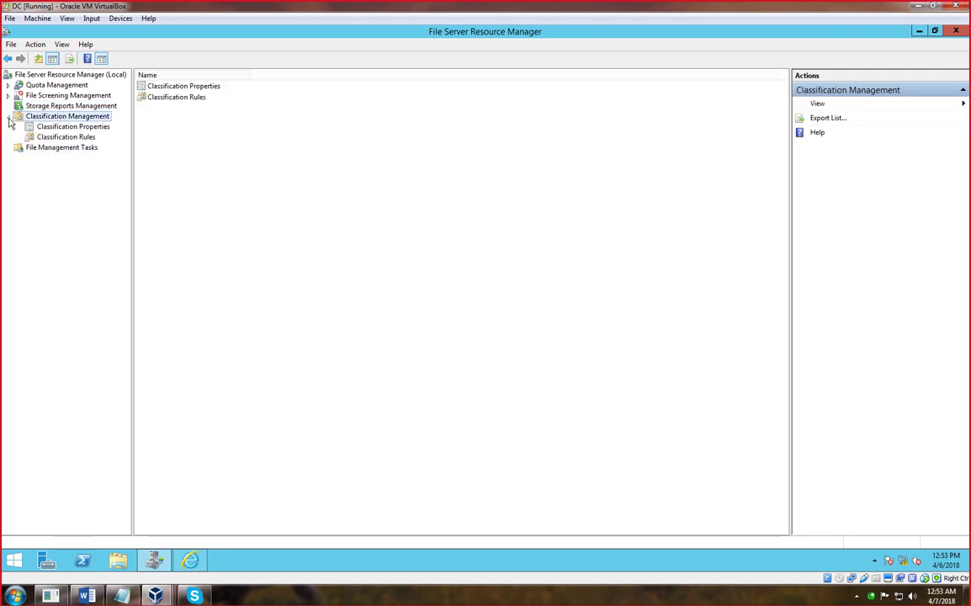
left_click(8, 117)
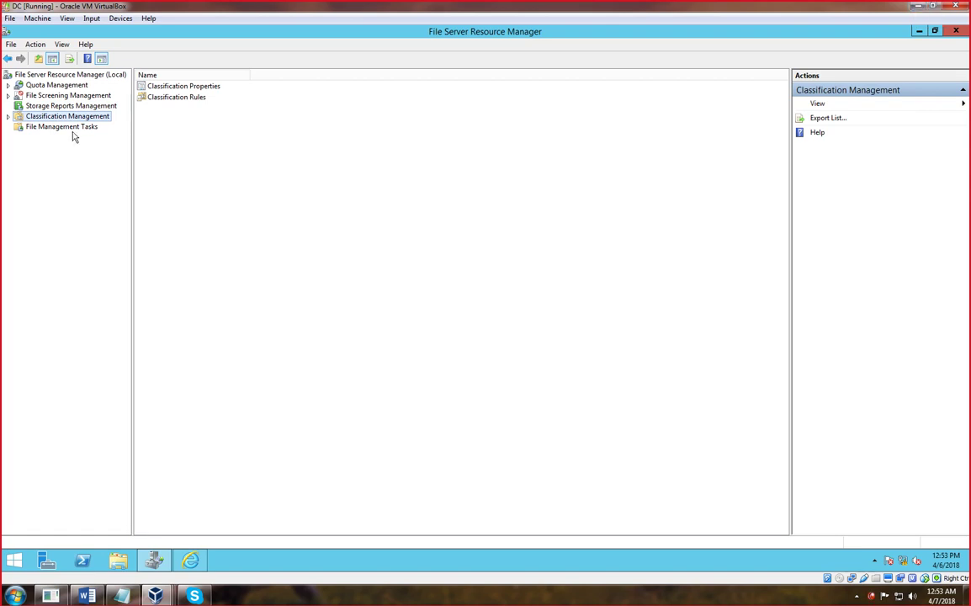
- Minimize File Server Resource Manager and both virtual machine windows, then use context menus on the host desktop
left_click(919, 32)
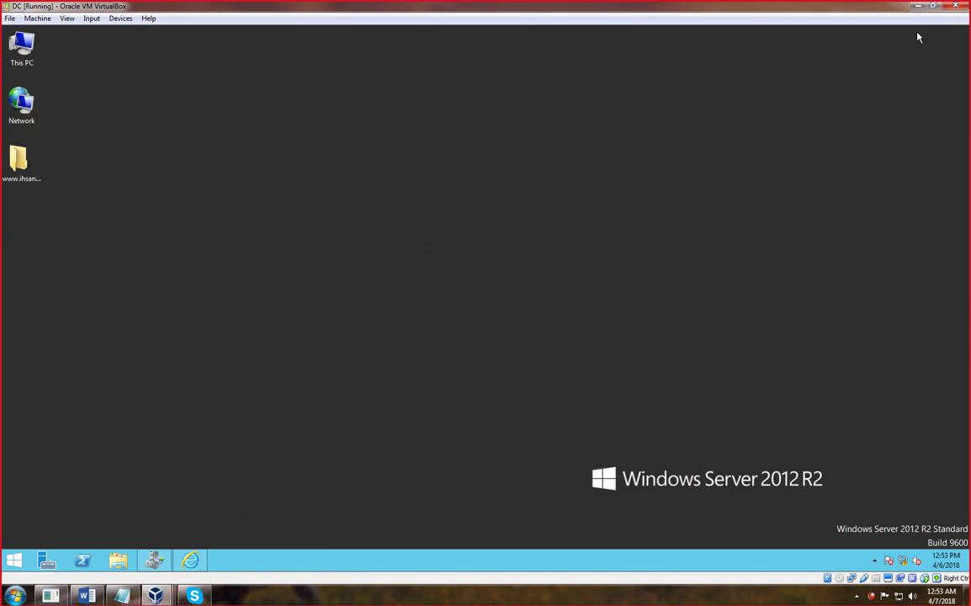
left_click(918, 6)
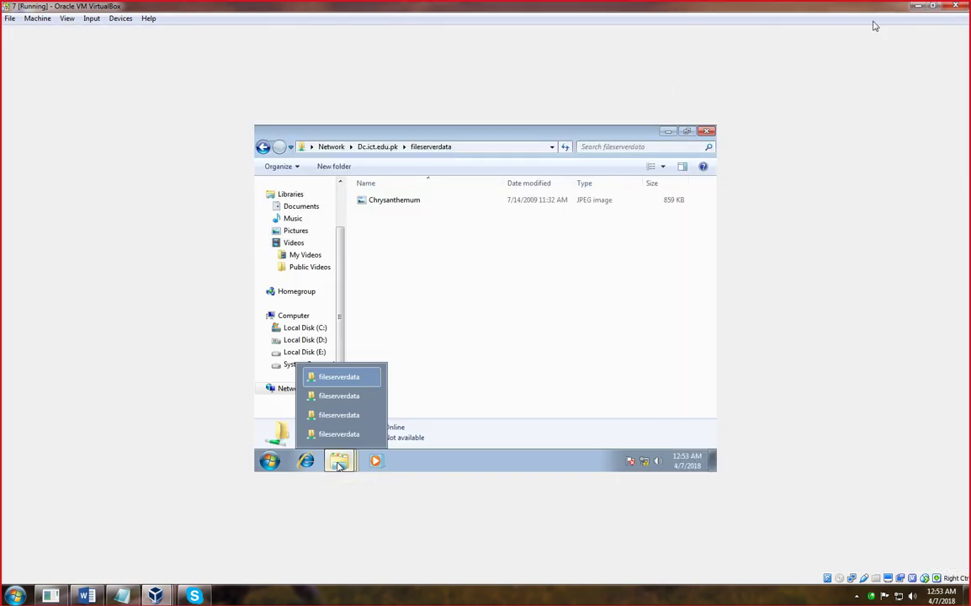
left_click(918, 6)
right_click(661, 82)
left_click(556, 68)
right_click(543, 59)
left_click(555, 92)
right_click(495, 60)
left_click(509, 93)
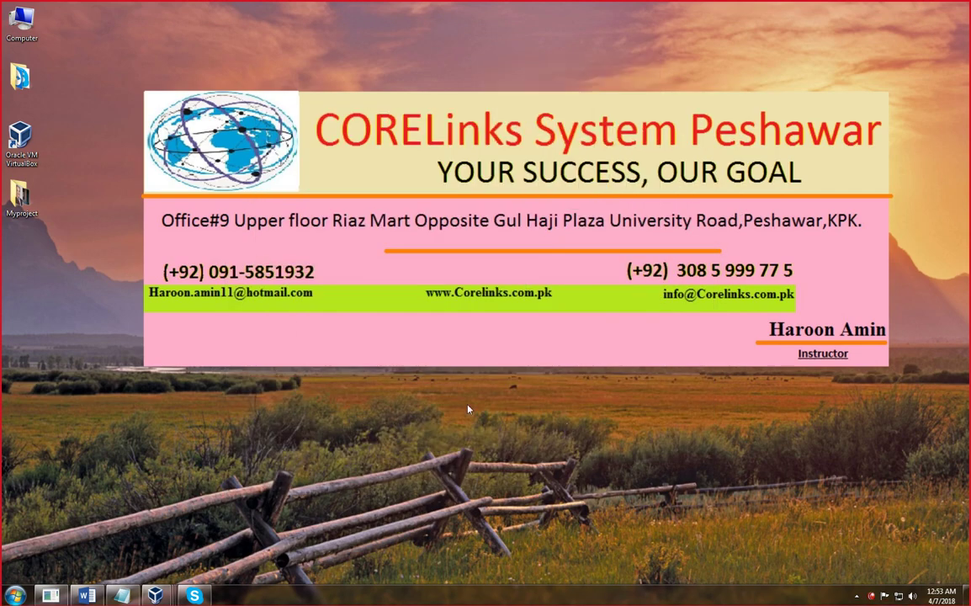